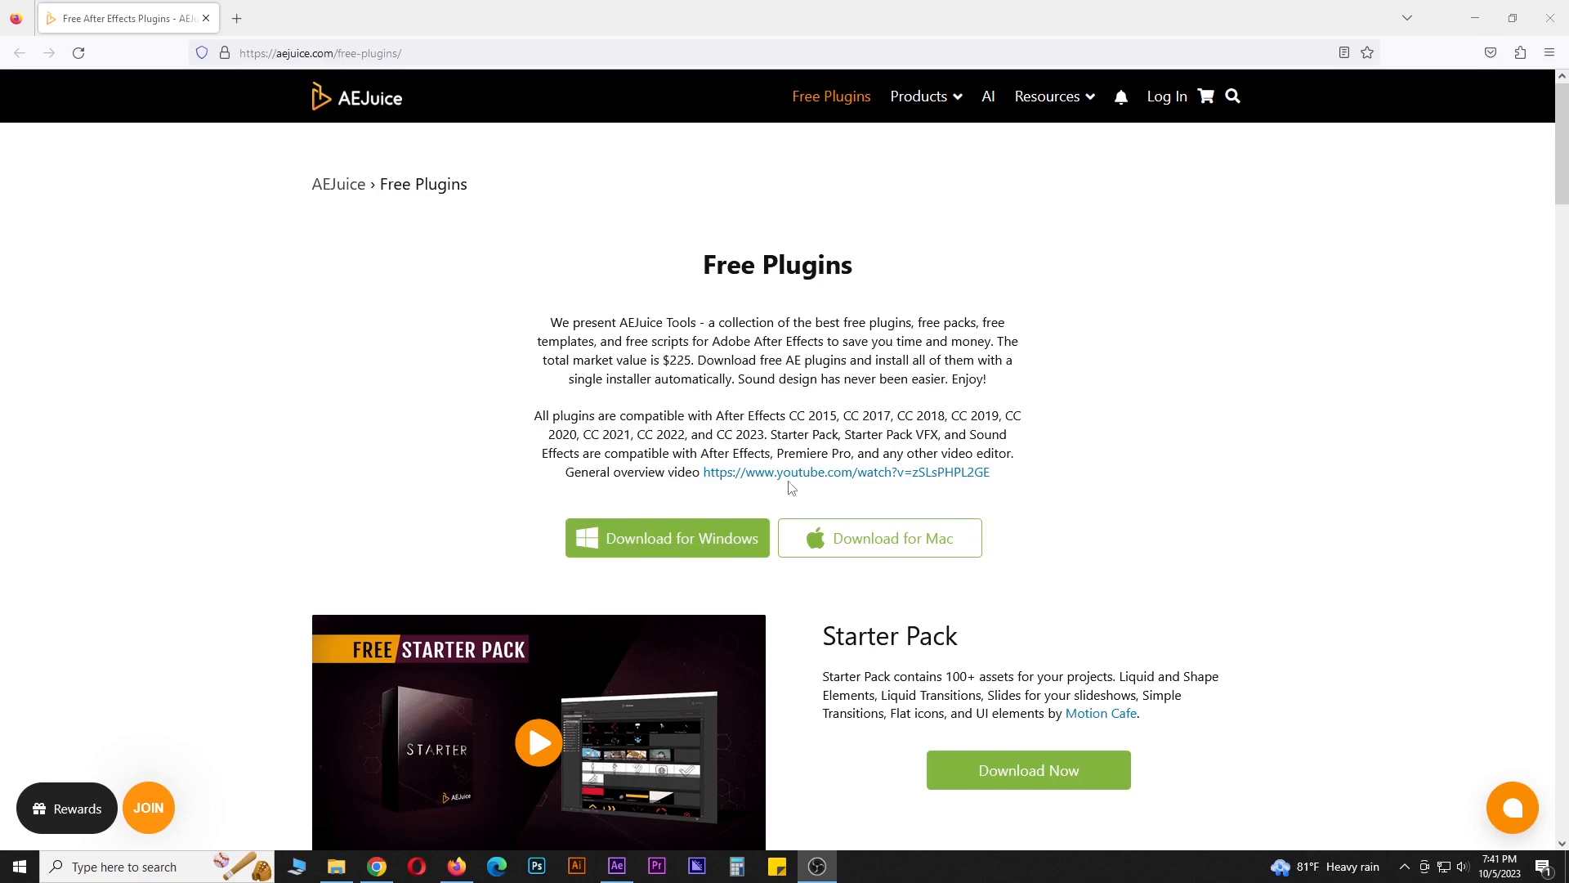
Look through the free plugins and packs offered on the AEJuice Free Plugins page
scroll(791, 487, down, 15)
scroll(780, 494, down, 14)
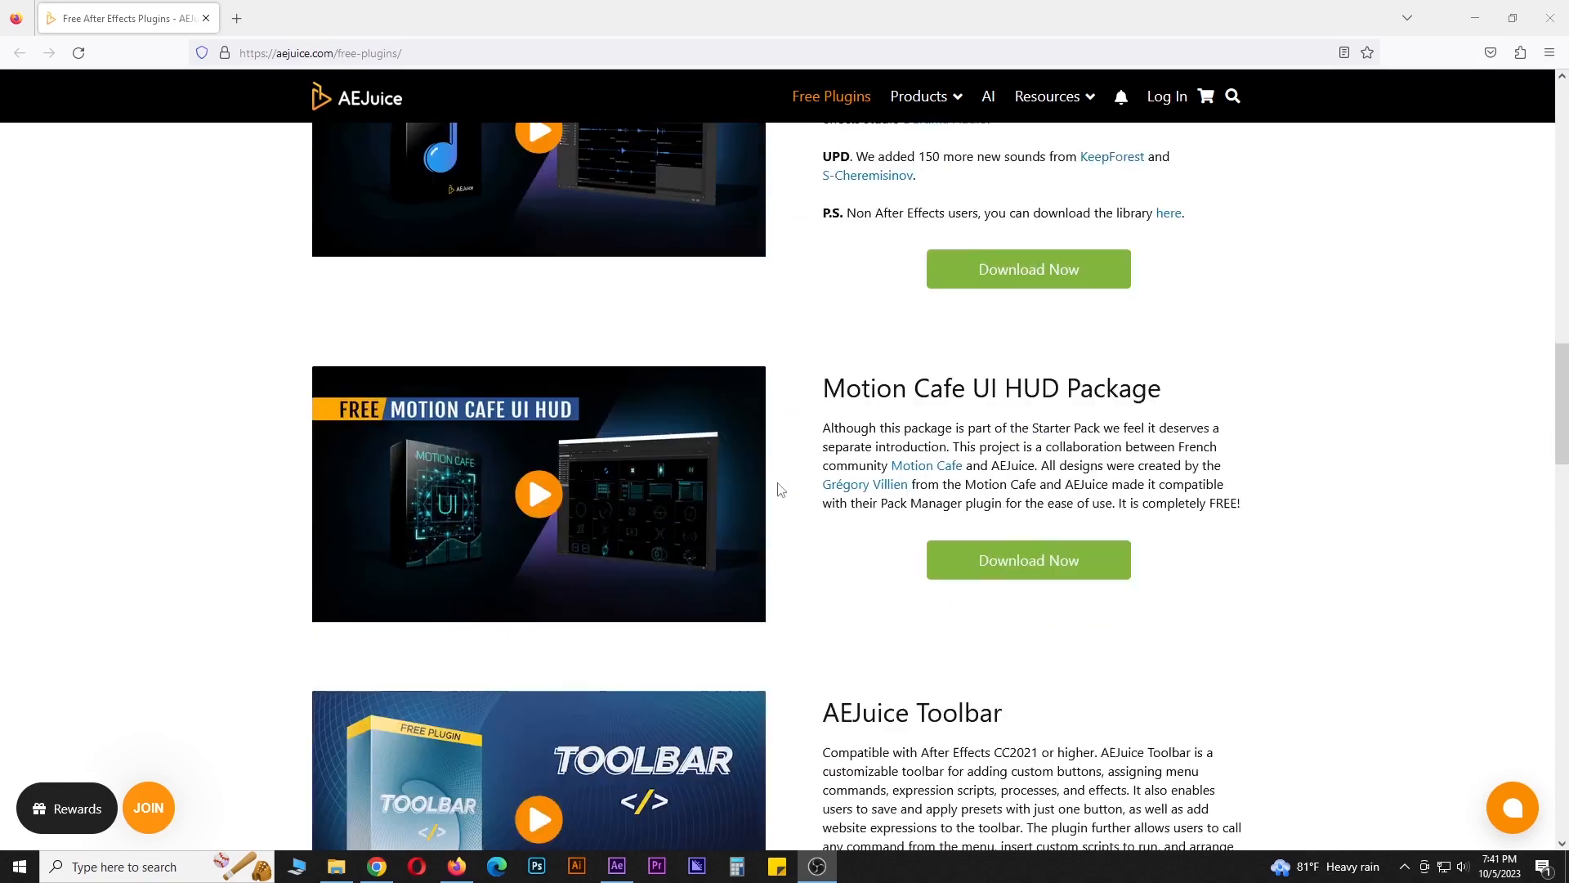
scroll(779, 486, down, 15)
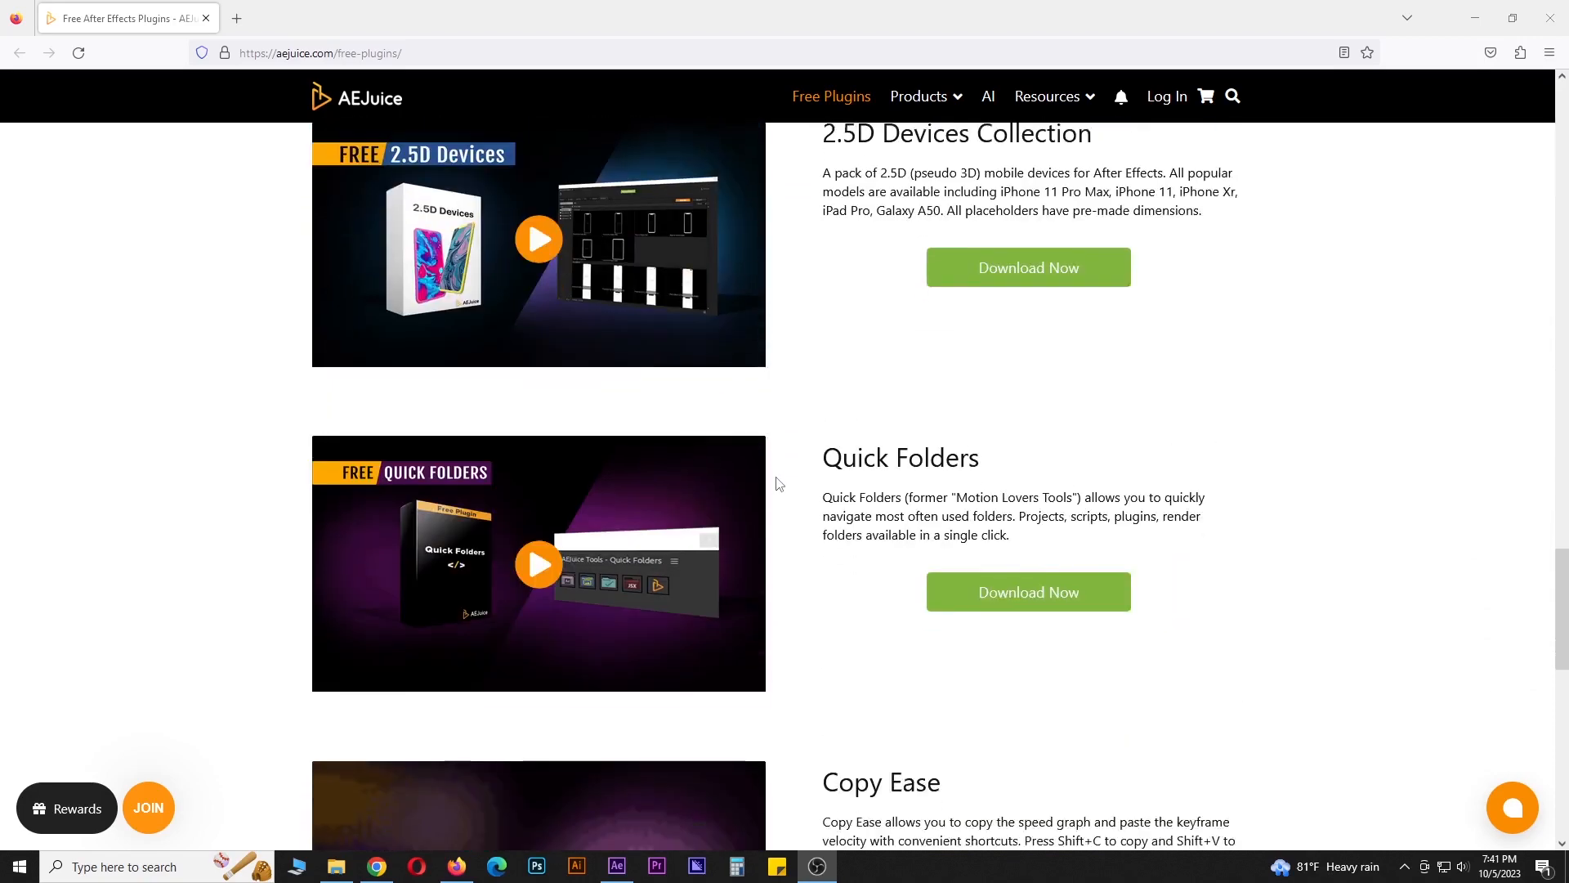
scroll(776, 481, down, 2)
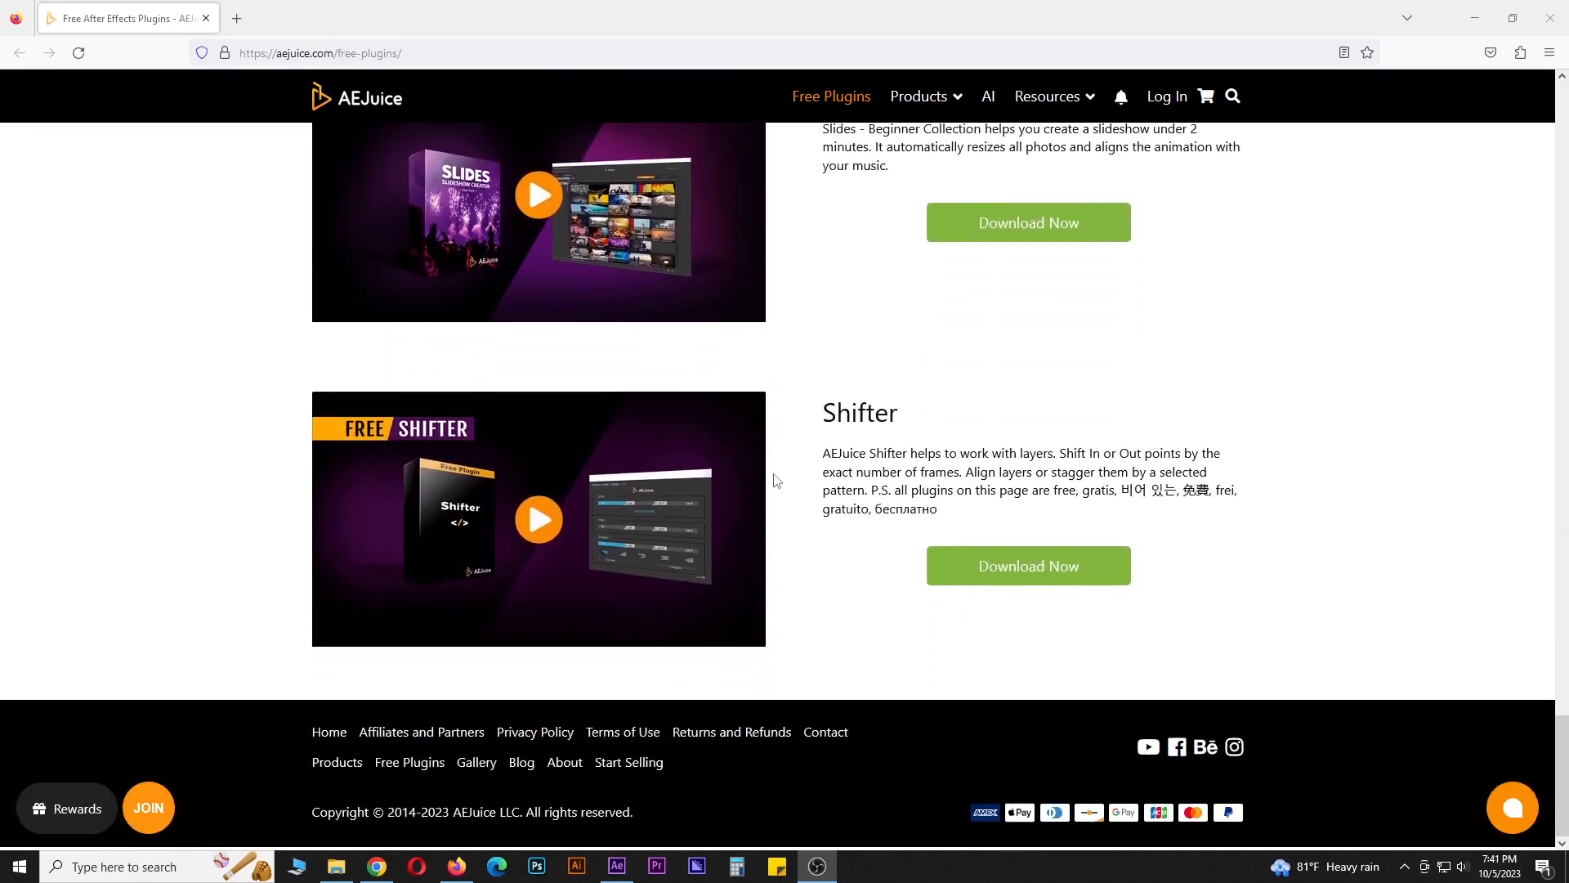
scroll(858, 491, up, 18)
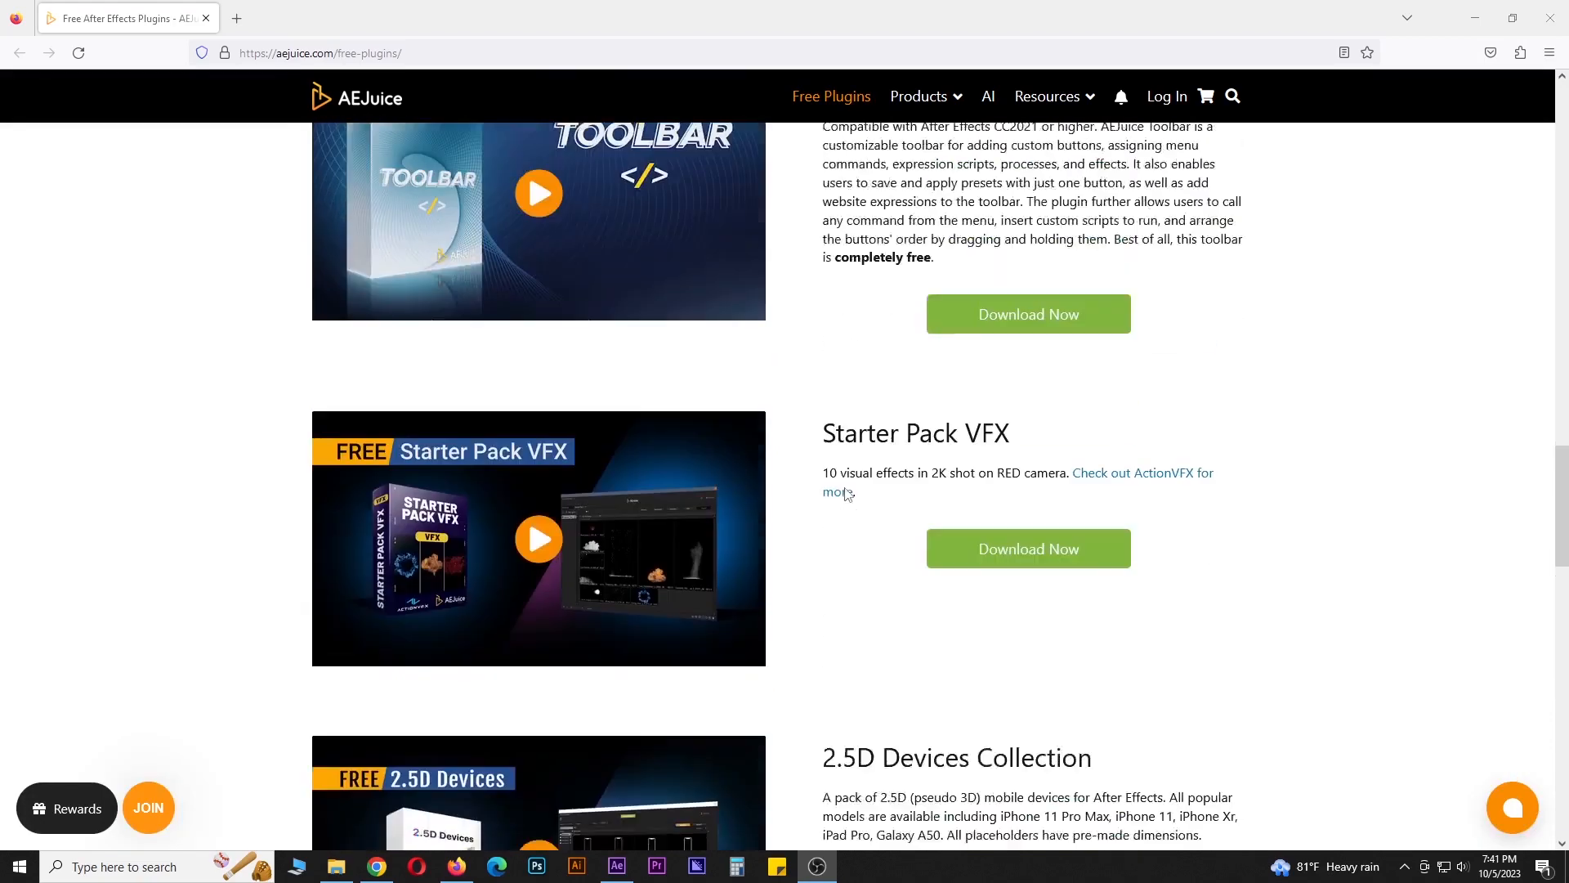
scroll(847, 488, up, 12)
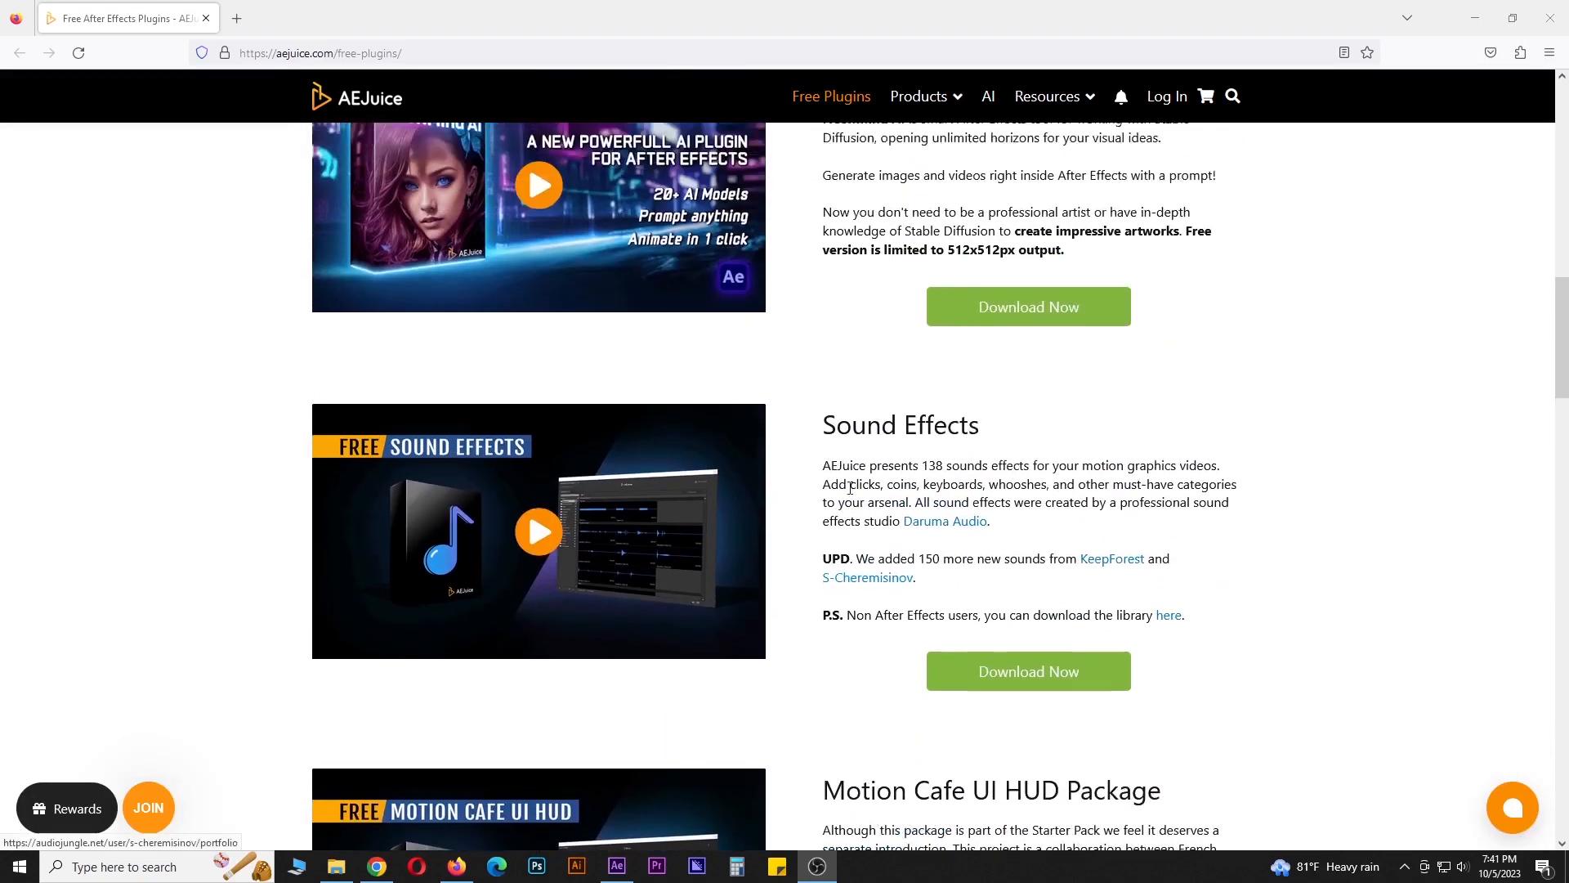
scroll(850, 488, up, 15)
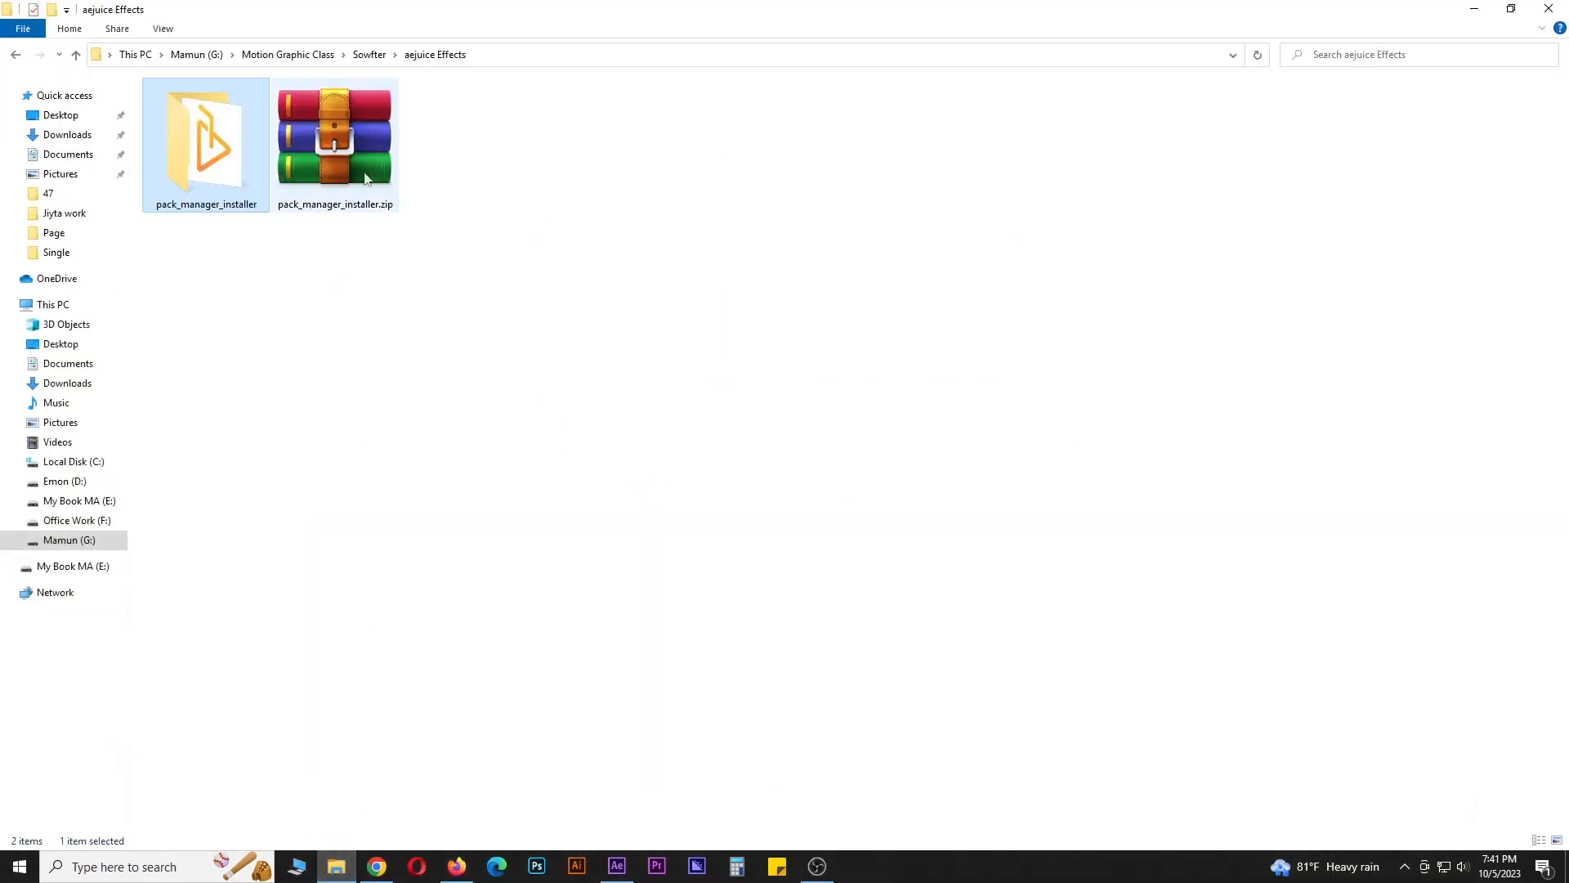
In File Explorer, check the extraction options for pack_manager_installer.zip and open the extracted pack_manager_installer folder
right_click(330, 151)
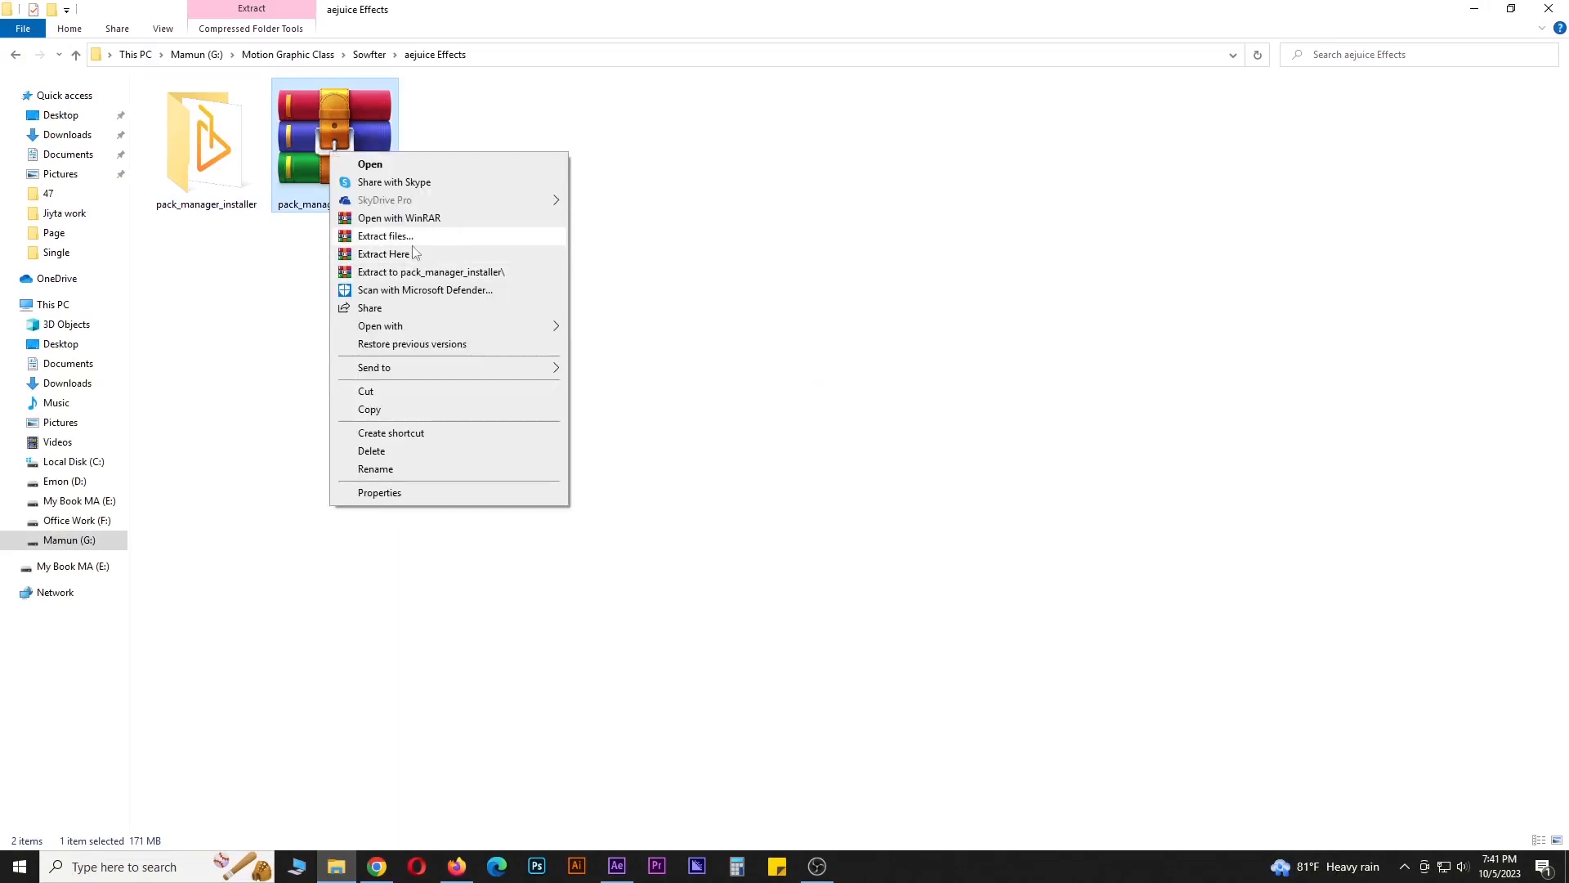
double_click(237, 172)
double_click(198, 136)
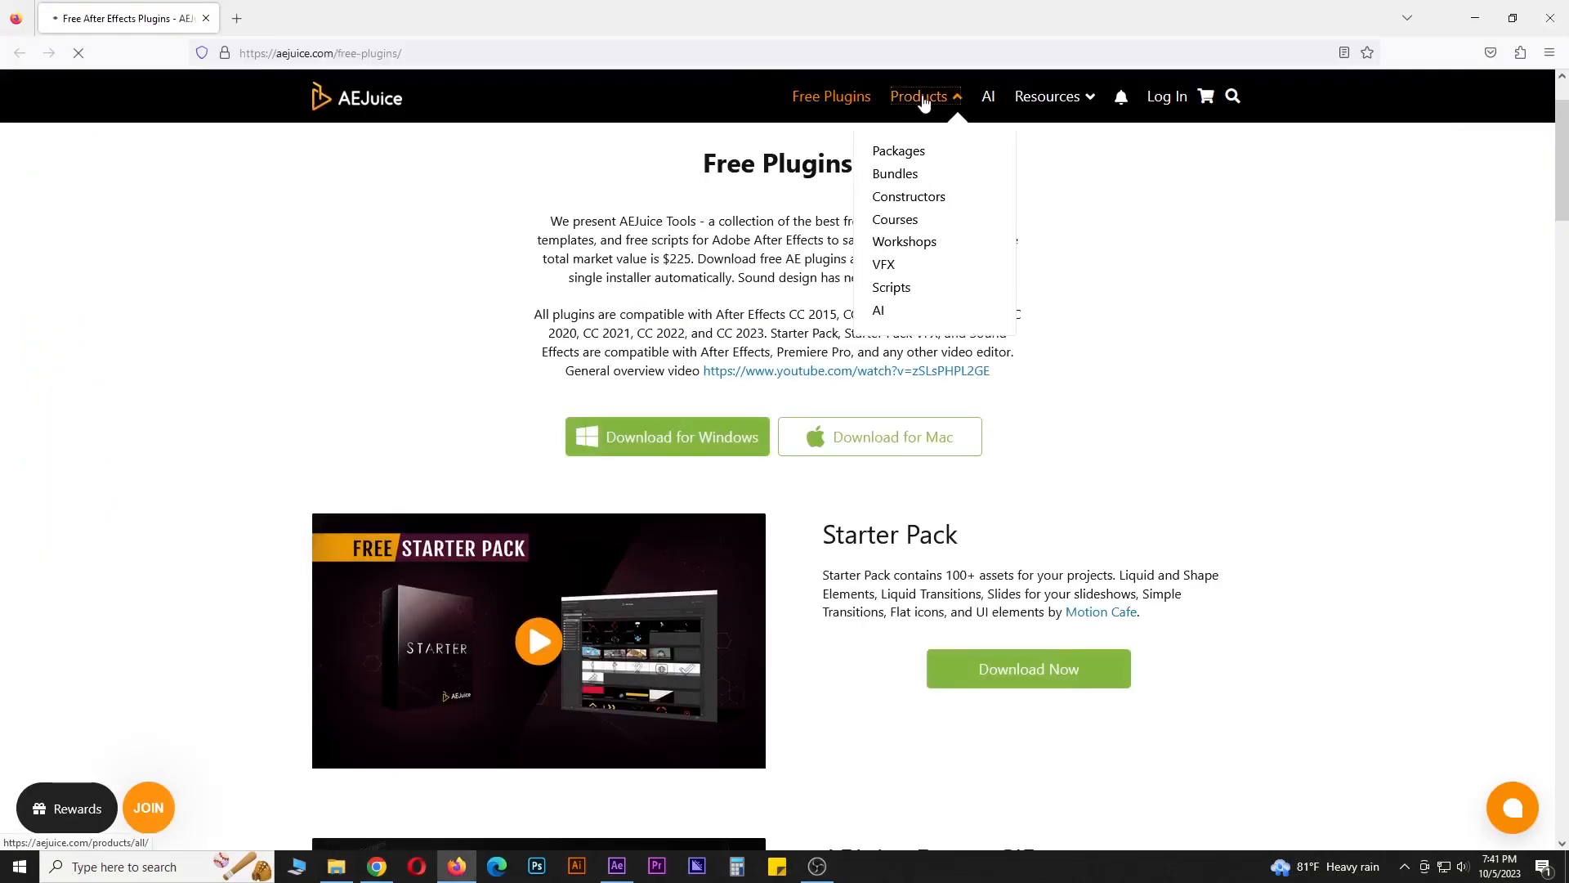
In Firefox, open AEJuice's full product catalog and look through the best sellers on its first page
click(920, 98)
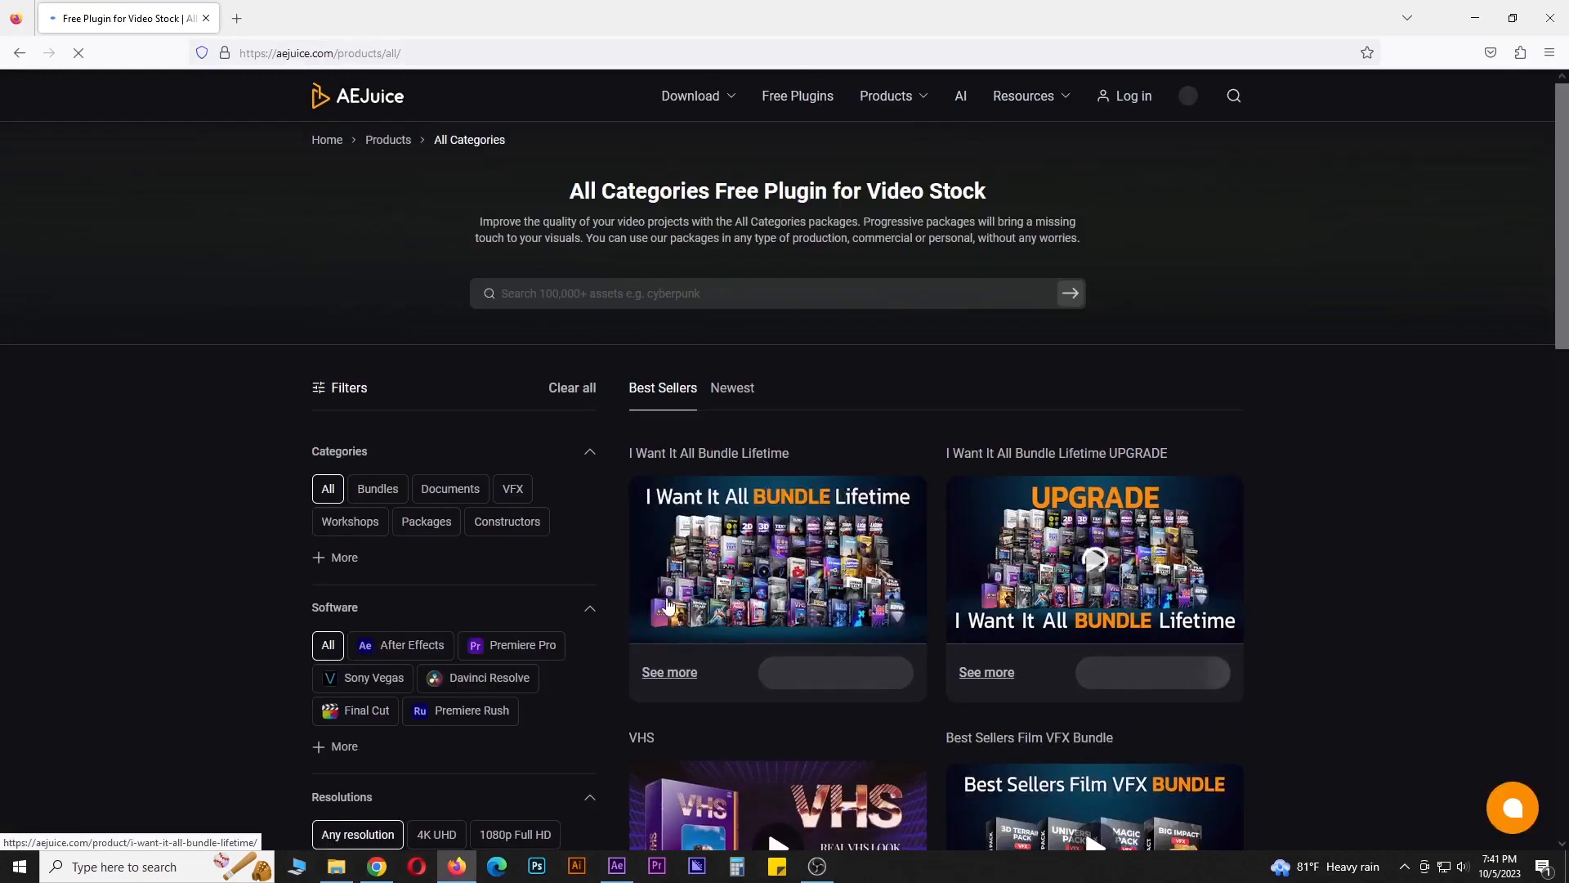
scroll(1325, 552, down, 2)
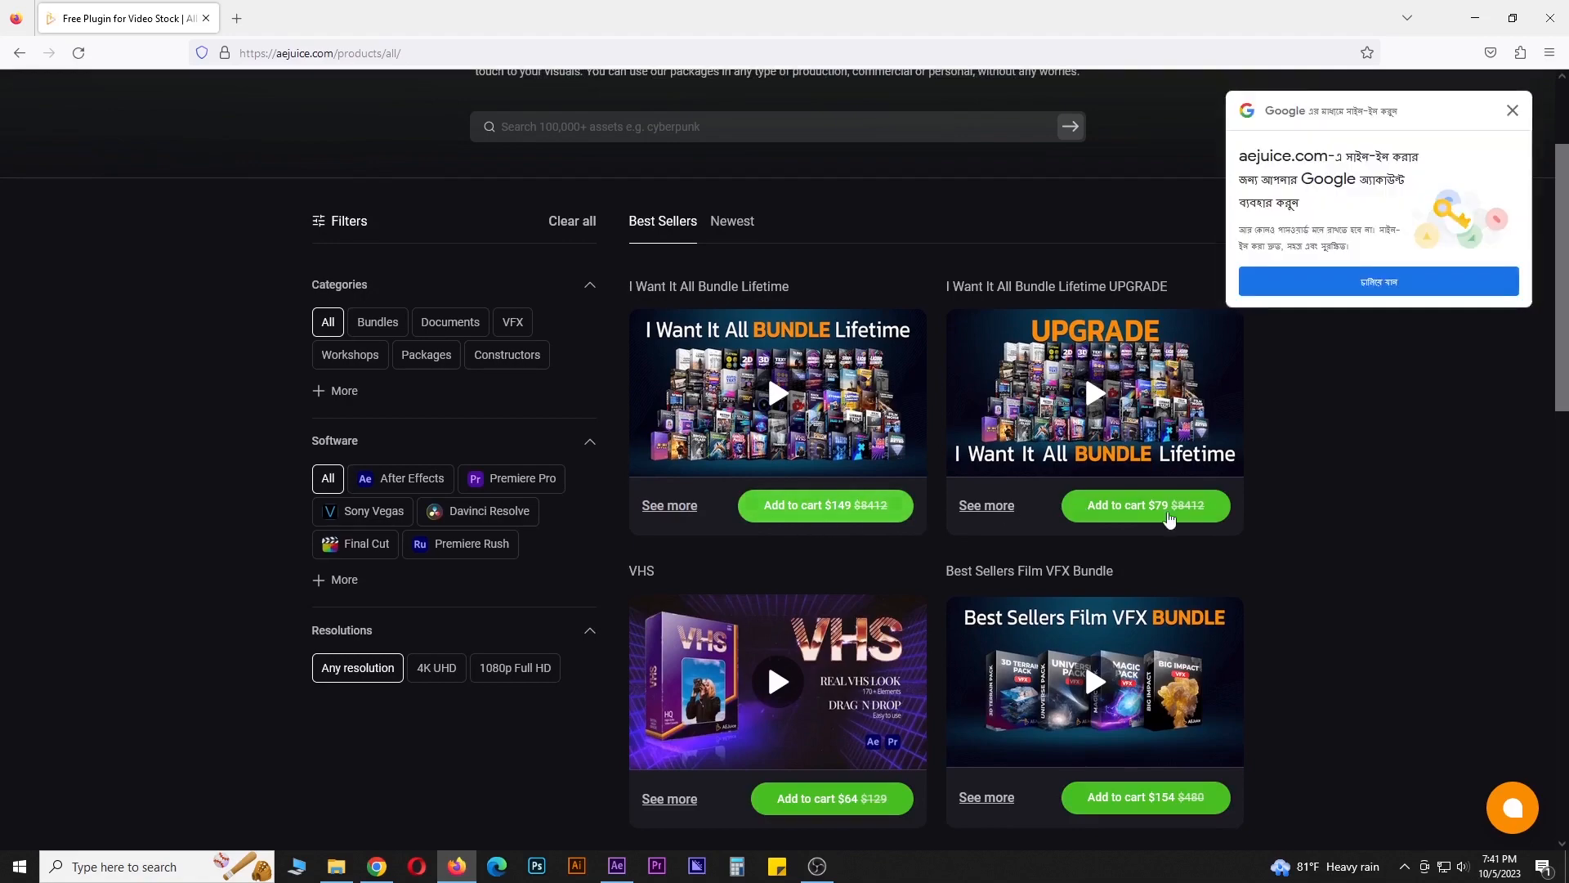
scroll(1257, 534, down, 3)
scroll(1256, 532, down, 6)
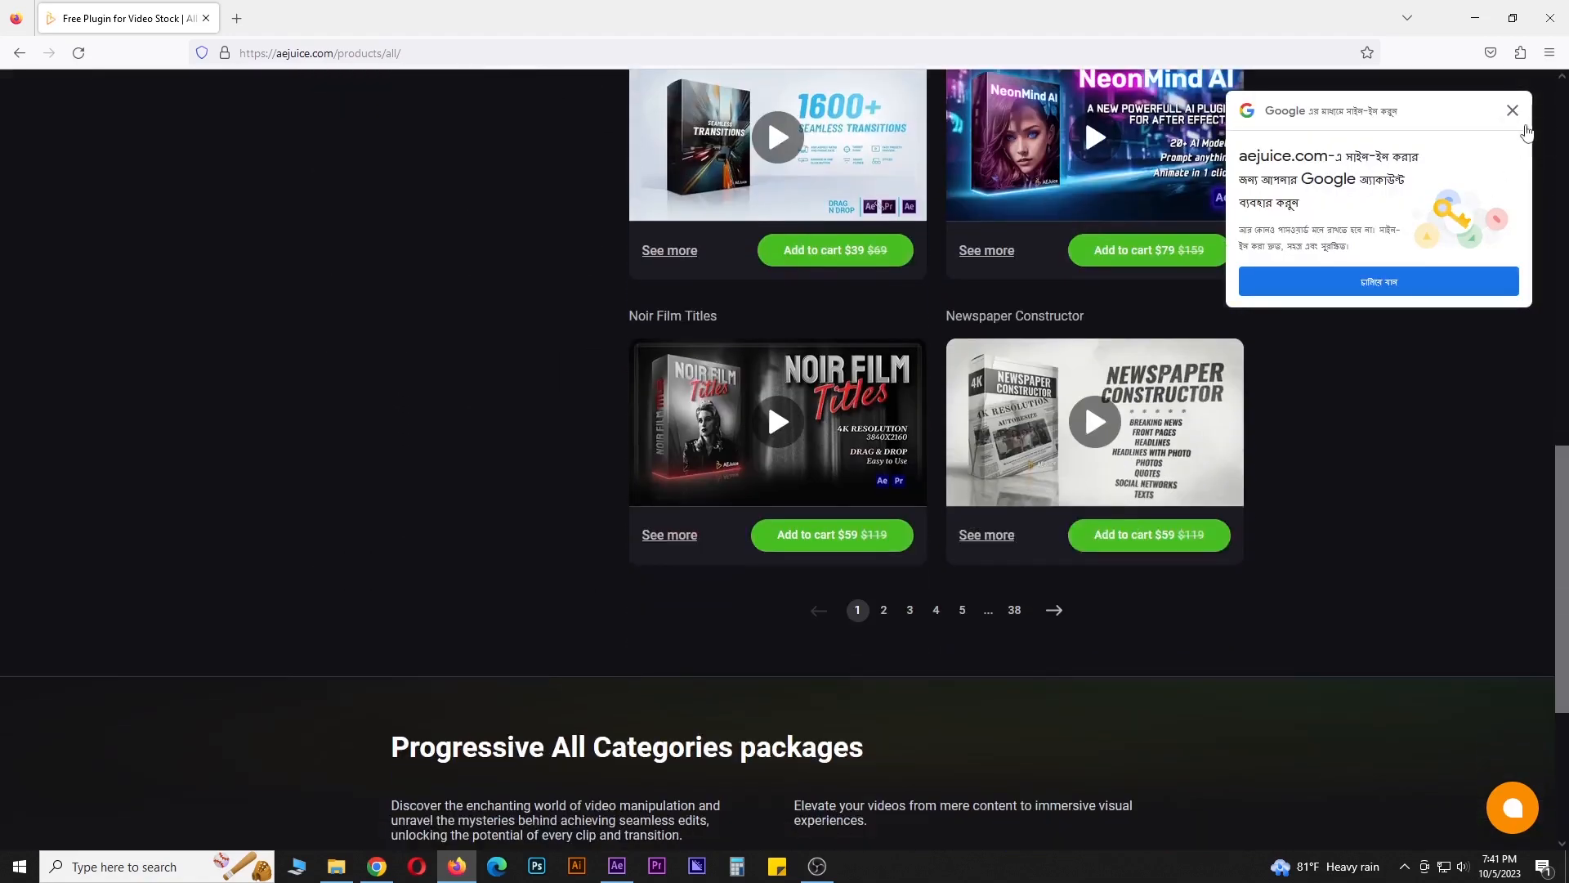
scroll(1051, 474, down, 2)
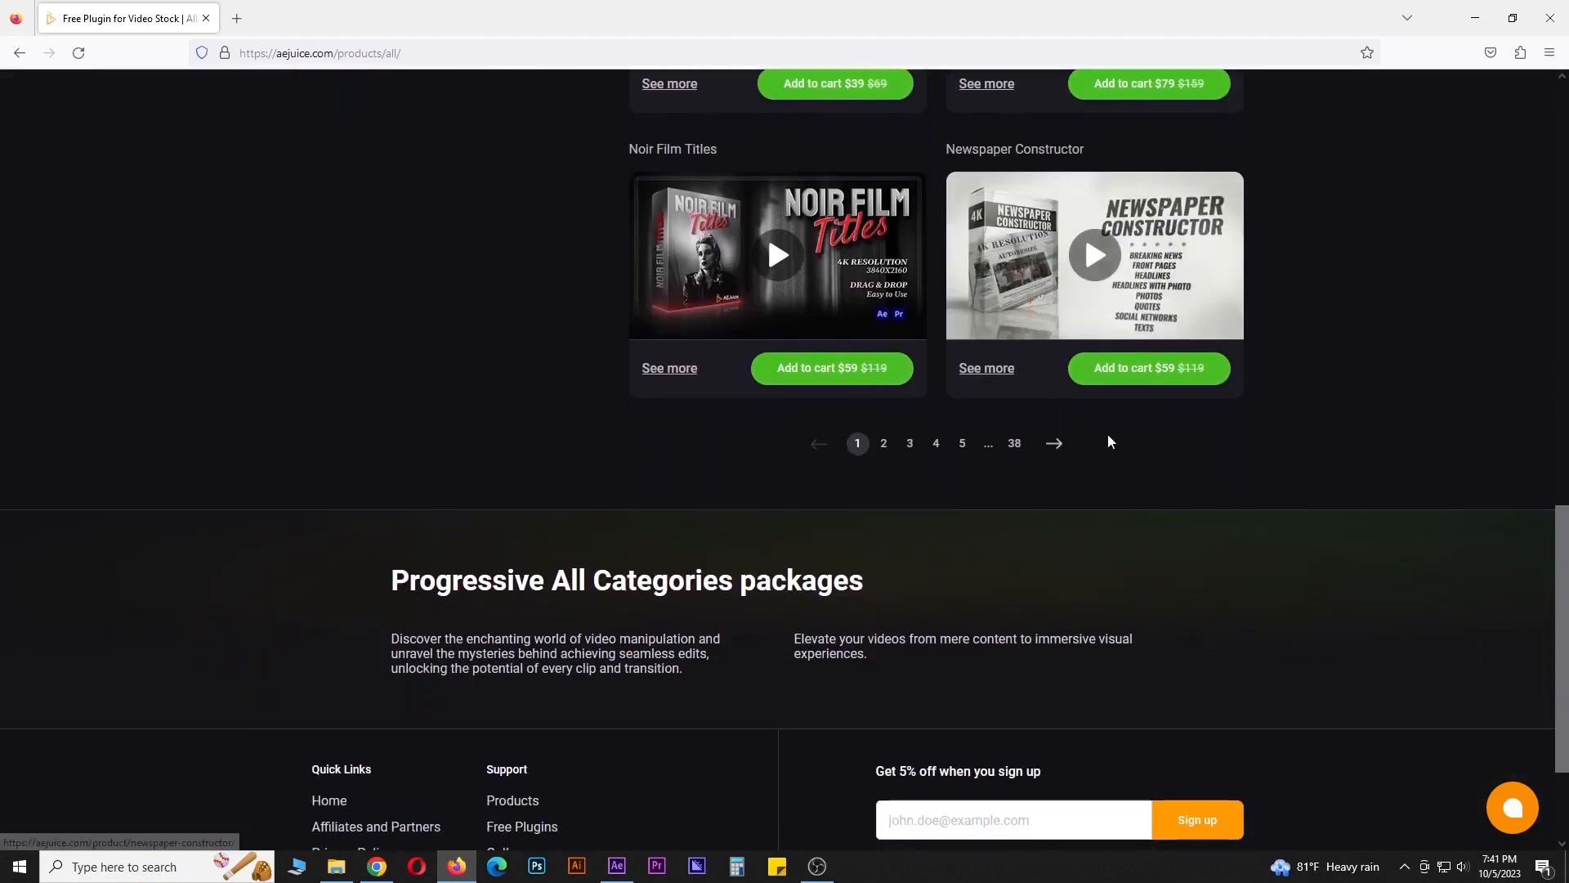
Go to page 5 of the product catalog and look through its best-seller listings
click(963, 447)
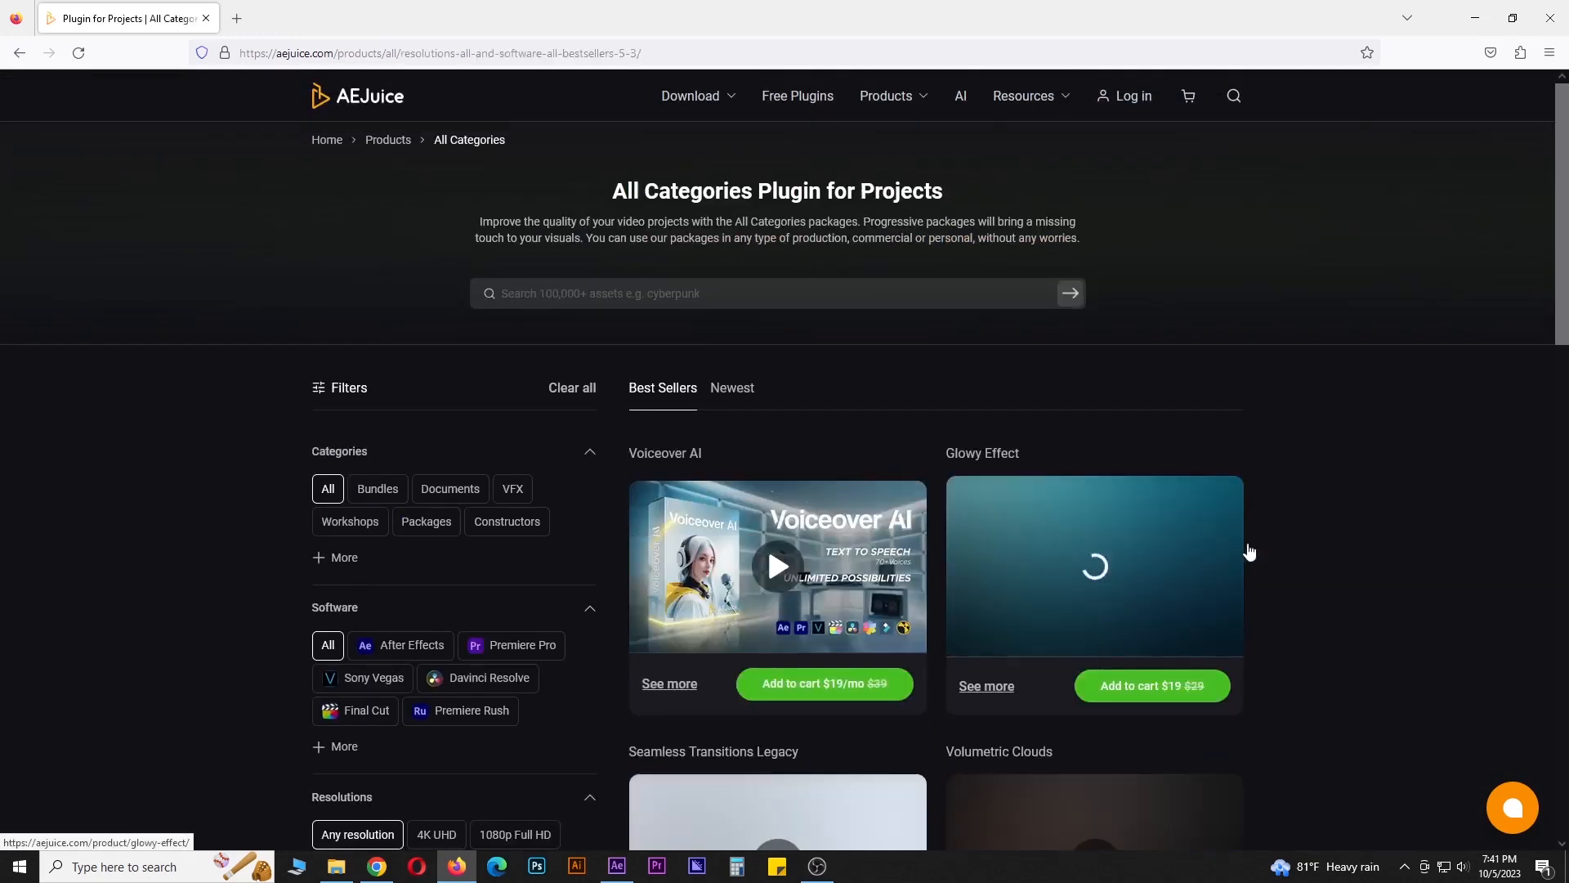
scroll(1214, 564, down, 3)
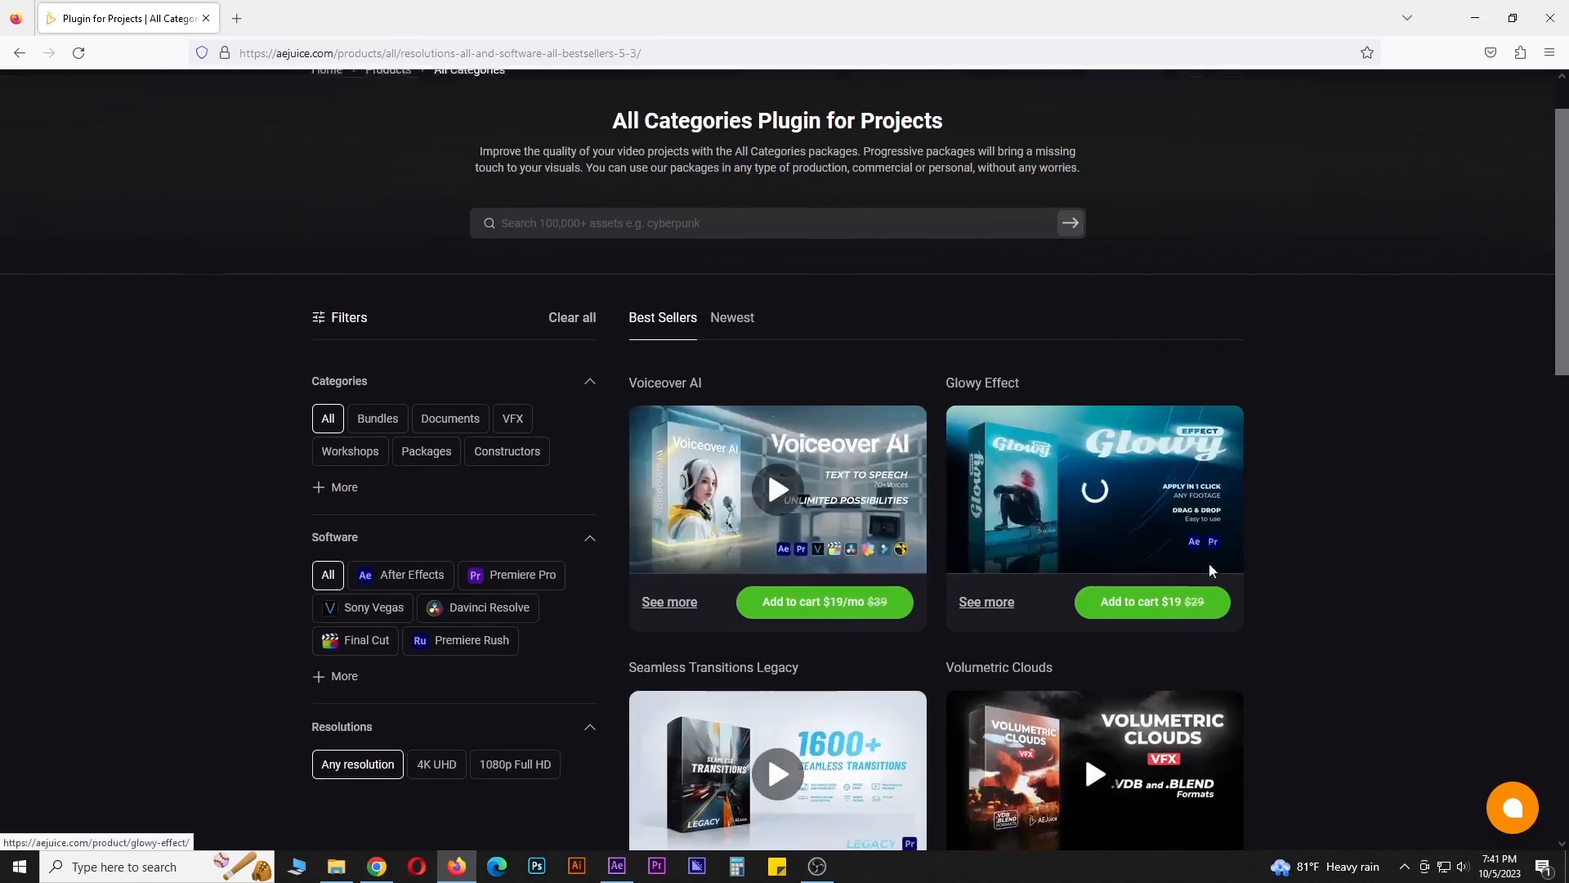
scroll(1224, 568, down, 6)
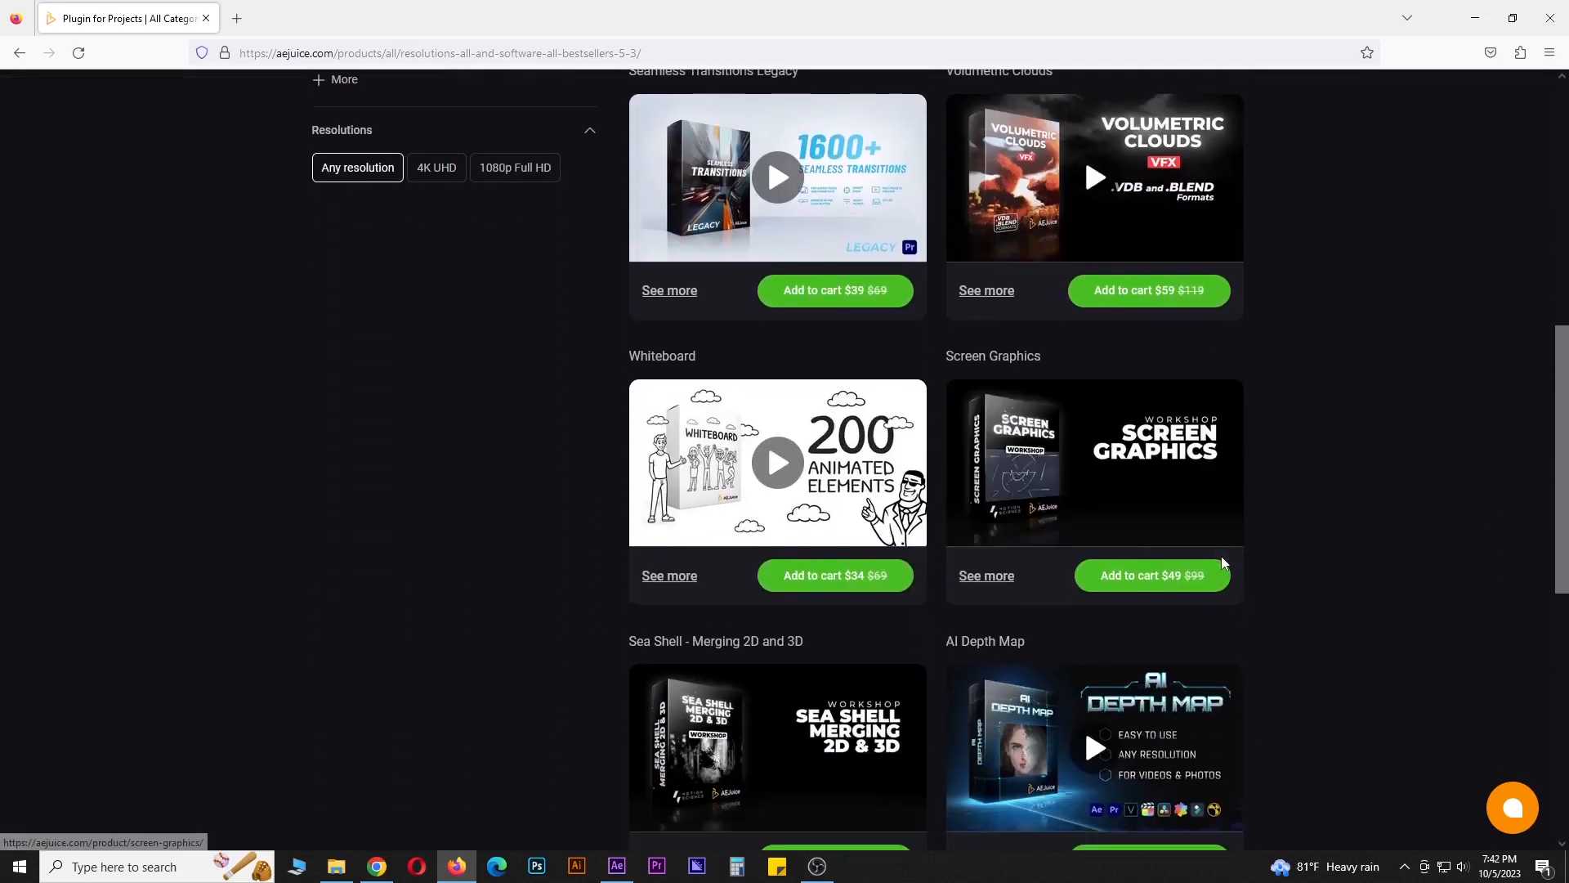
scroll(1223, 562, down, 4)
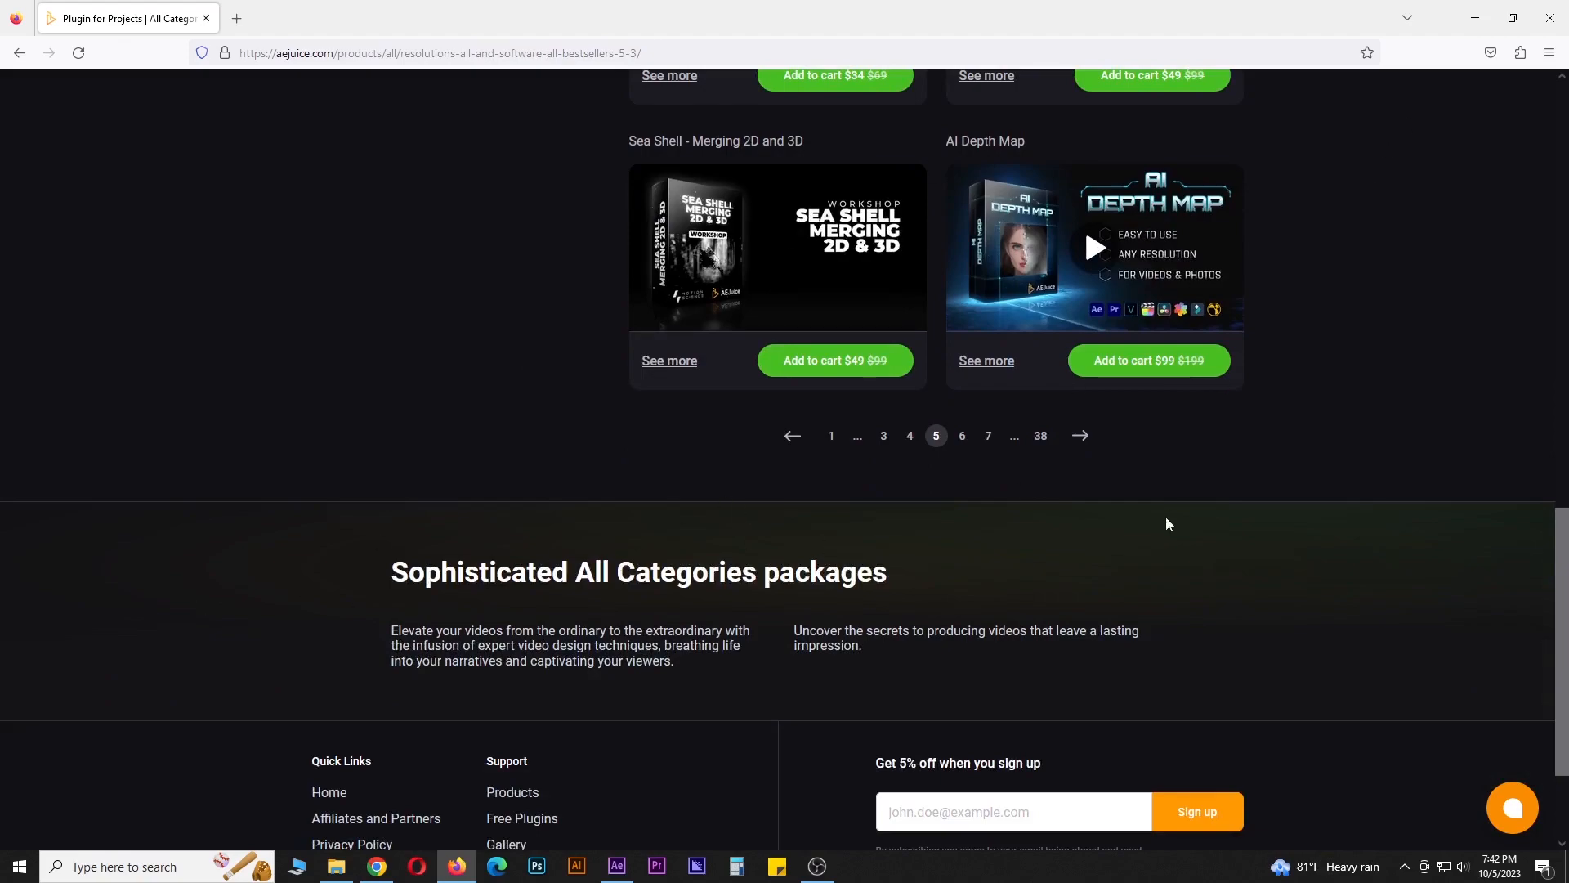
scroll(1166, 518, up, 15)
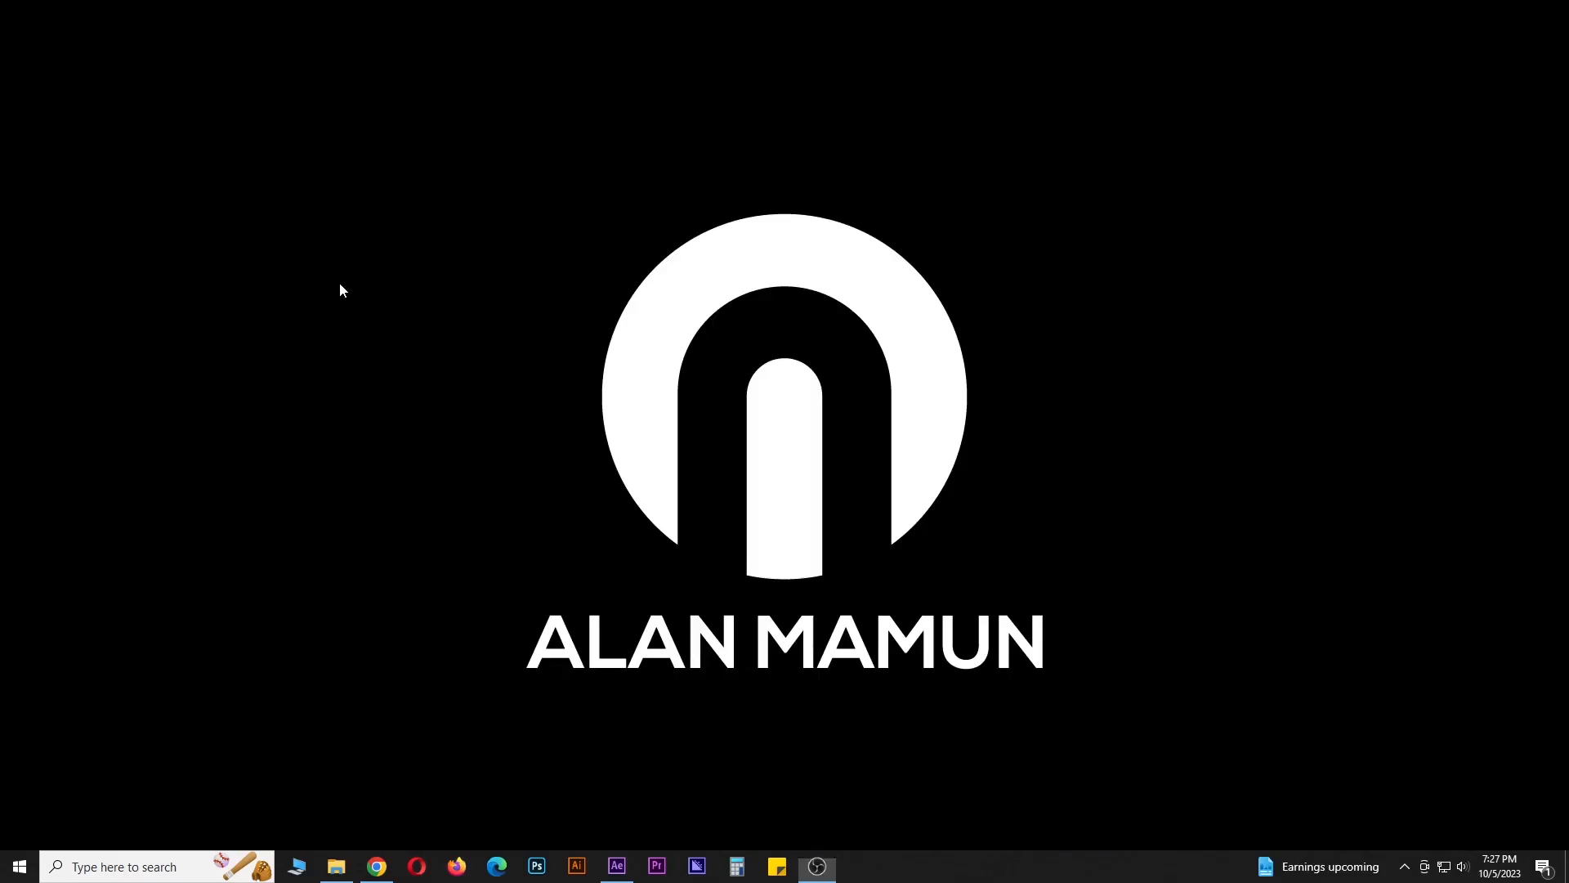
right_click(340, 285)
click(378, 330)
right_click(378, 327)
click(384, 376)
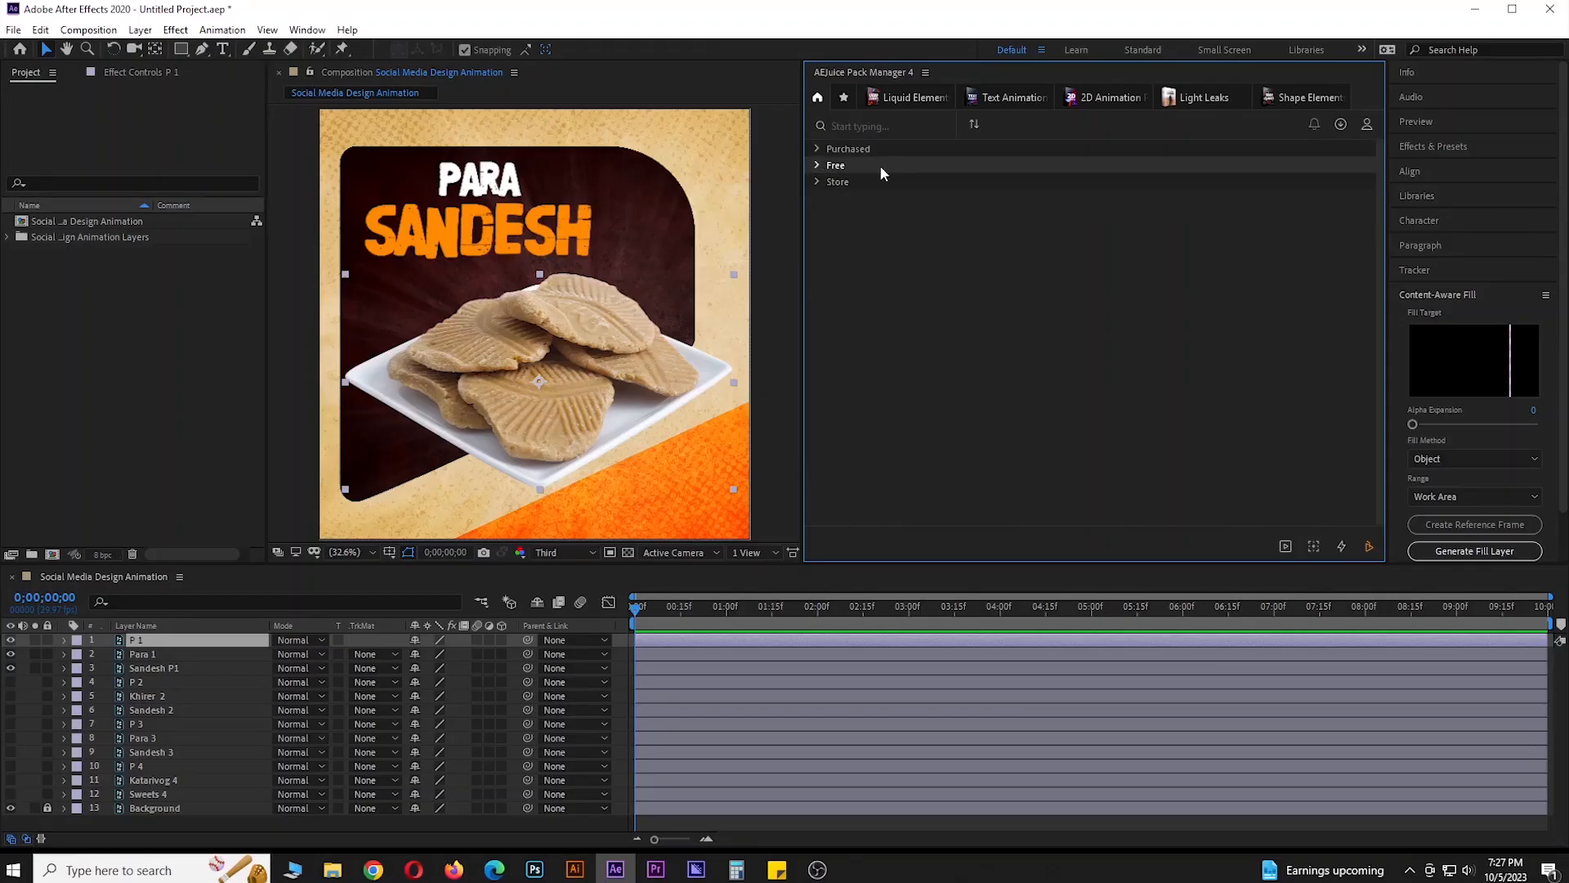
In After Effects, look through the Free and Store categories of AEJuice Pack Manager 4
click(816, 165)
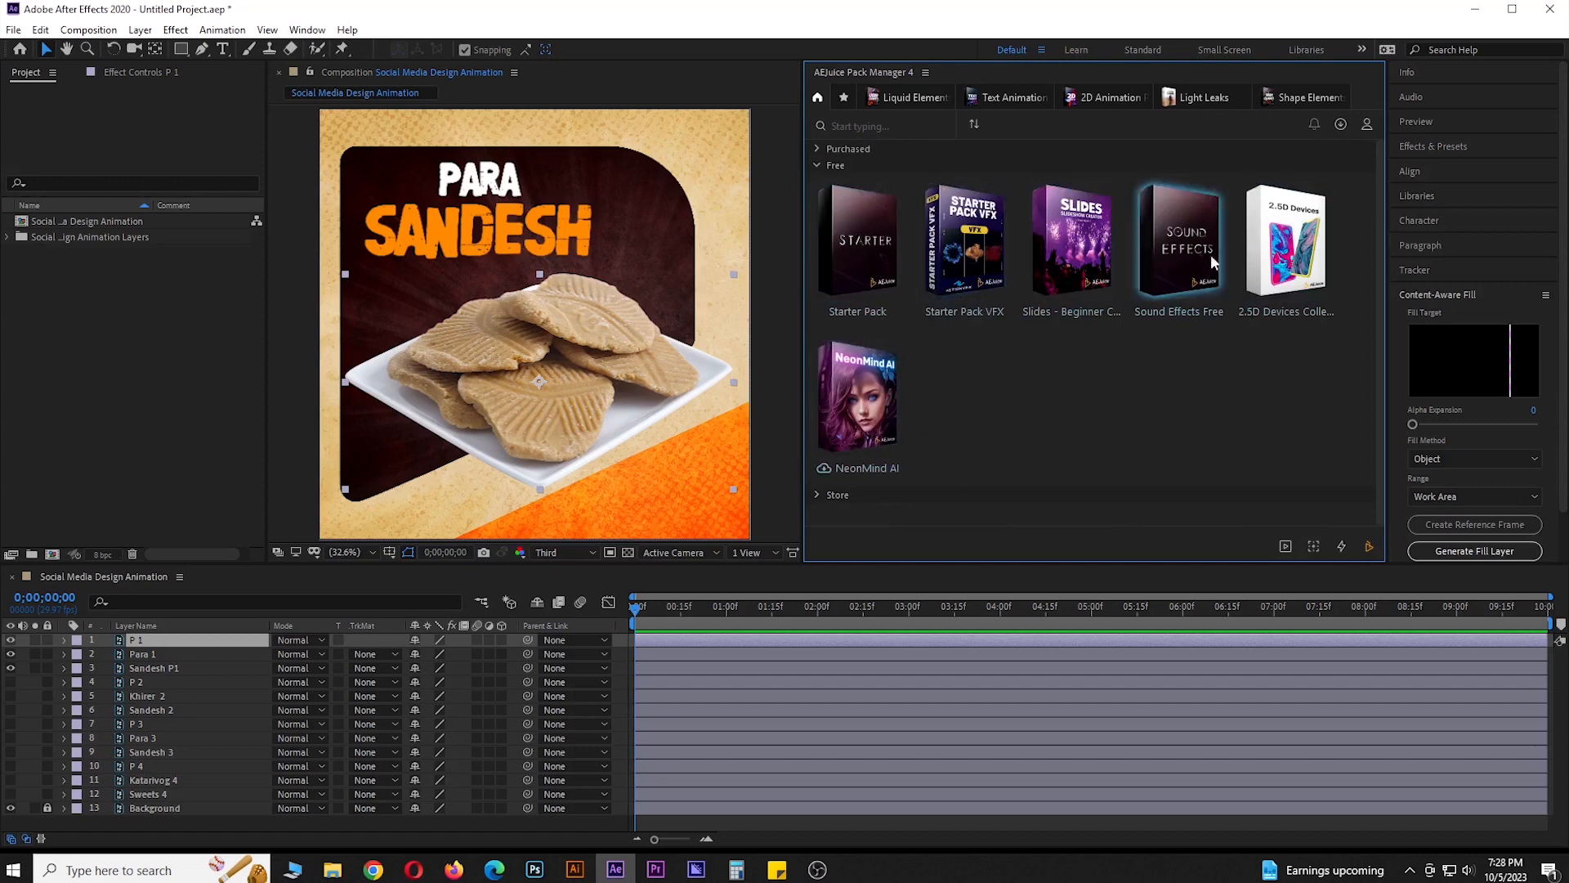
click(828, 167)
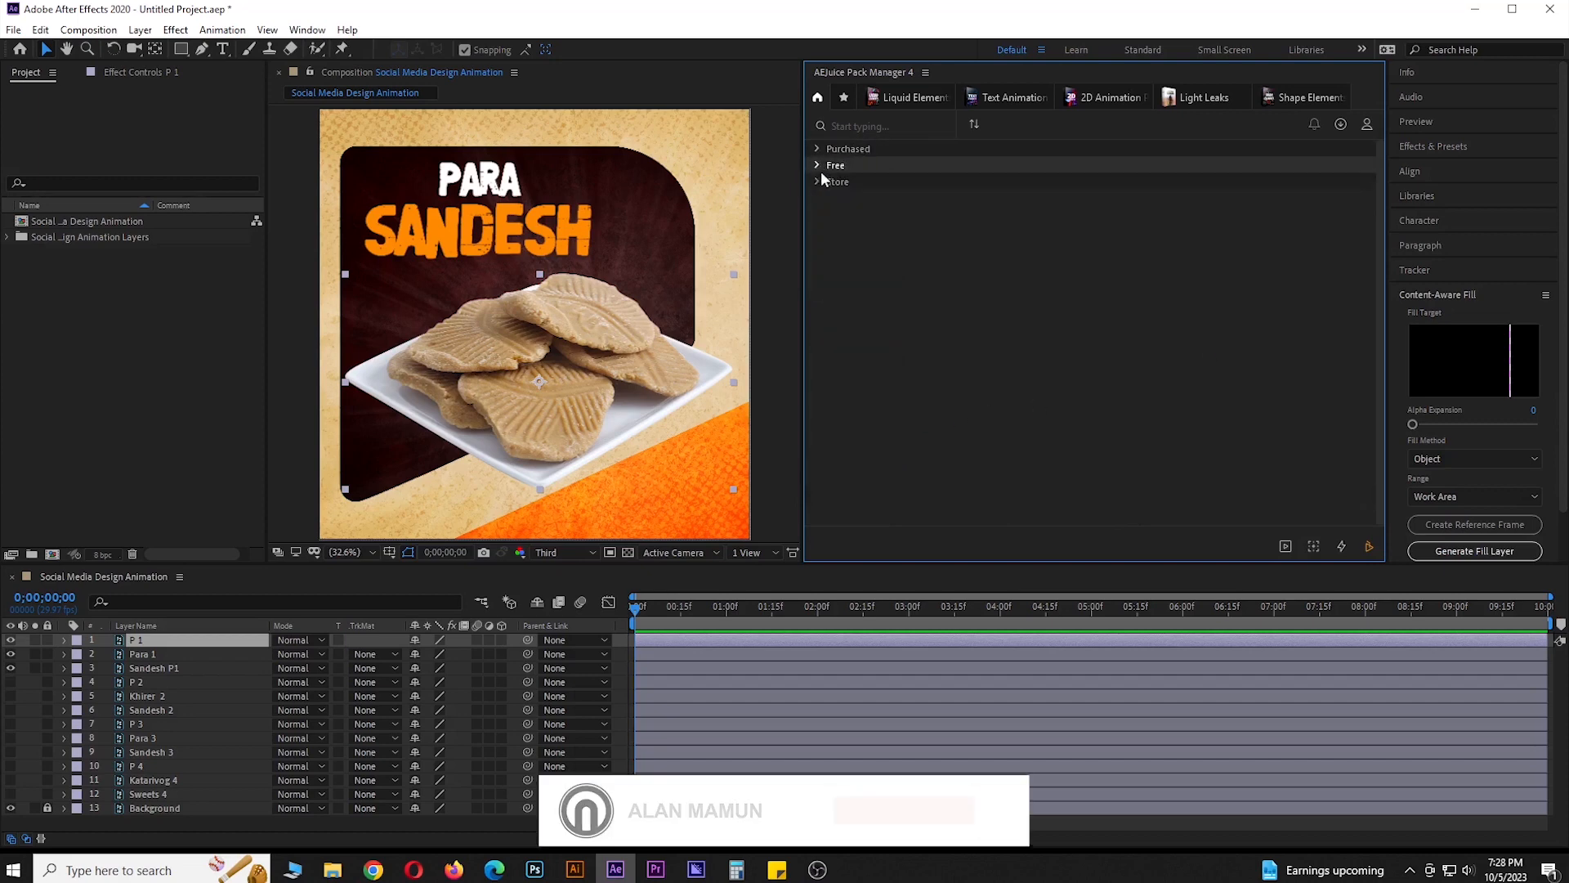
click(823, 181)
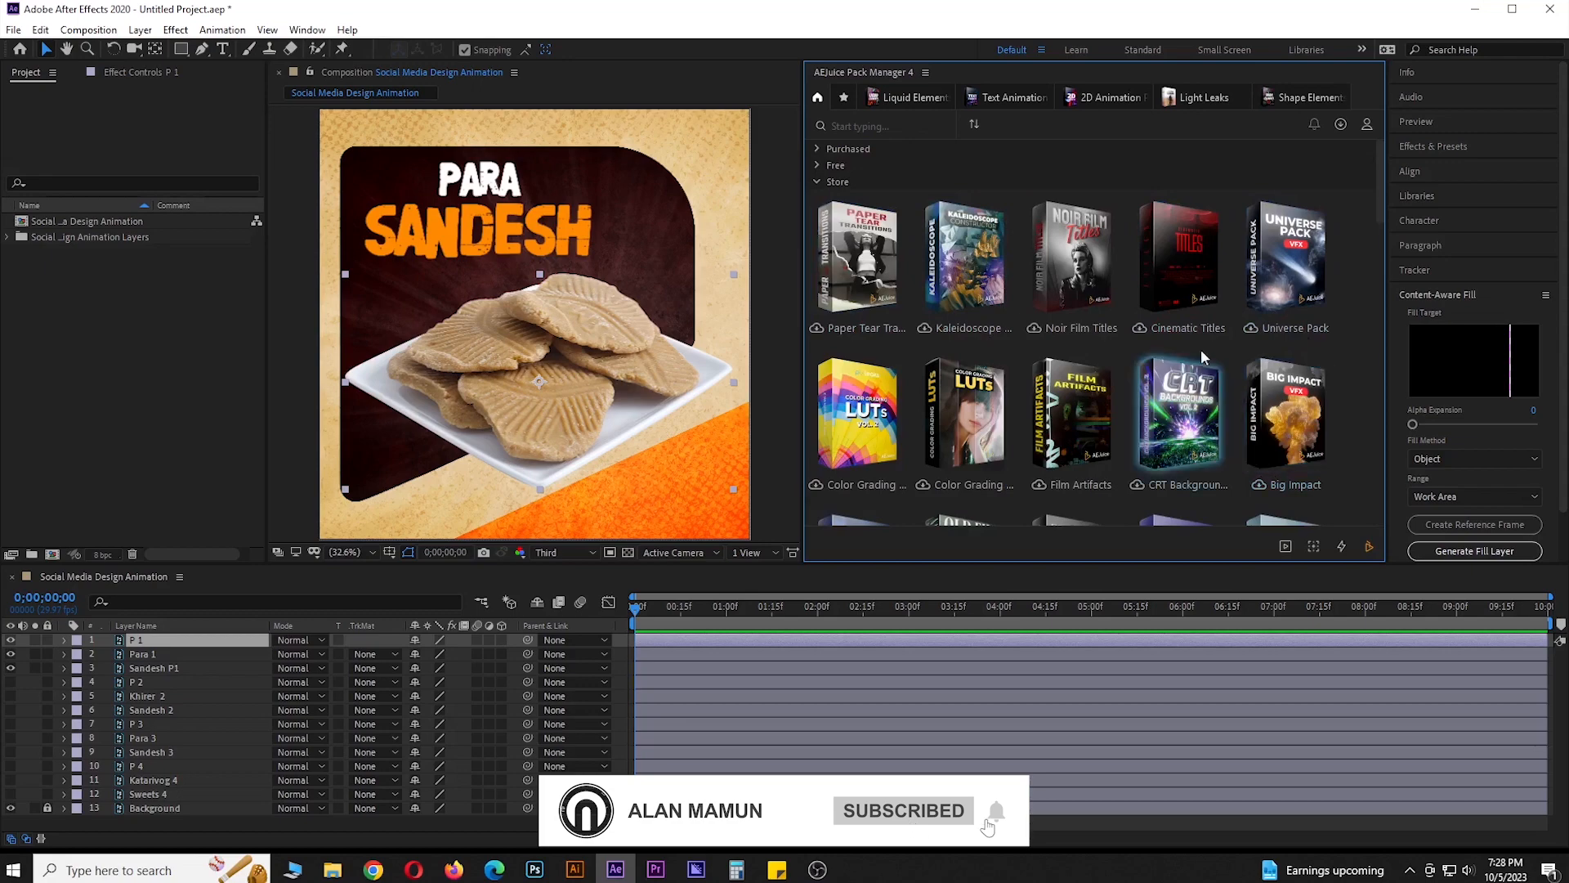
scroll(1234, 449, down, 2)
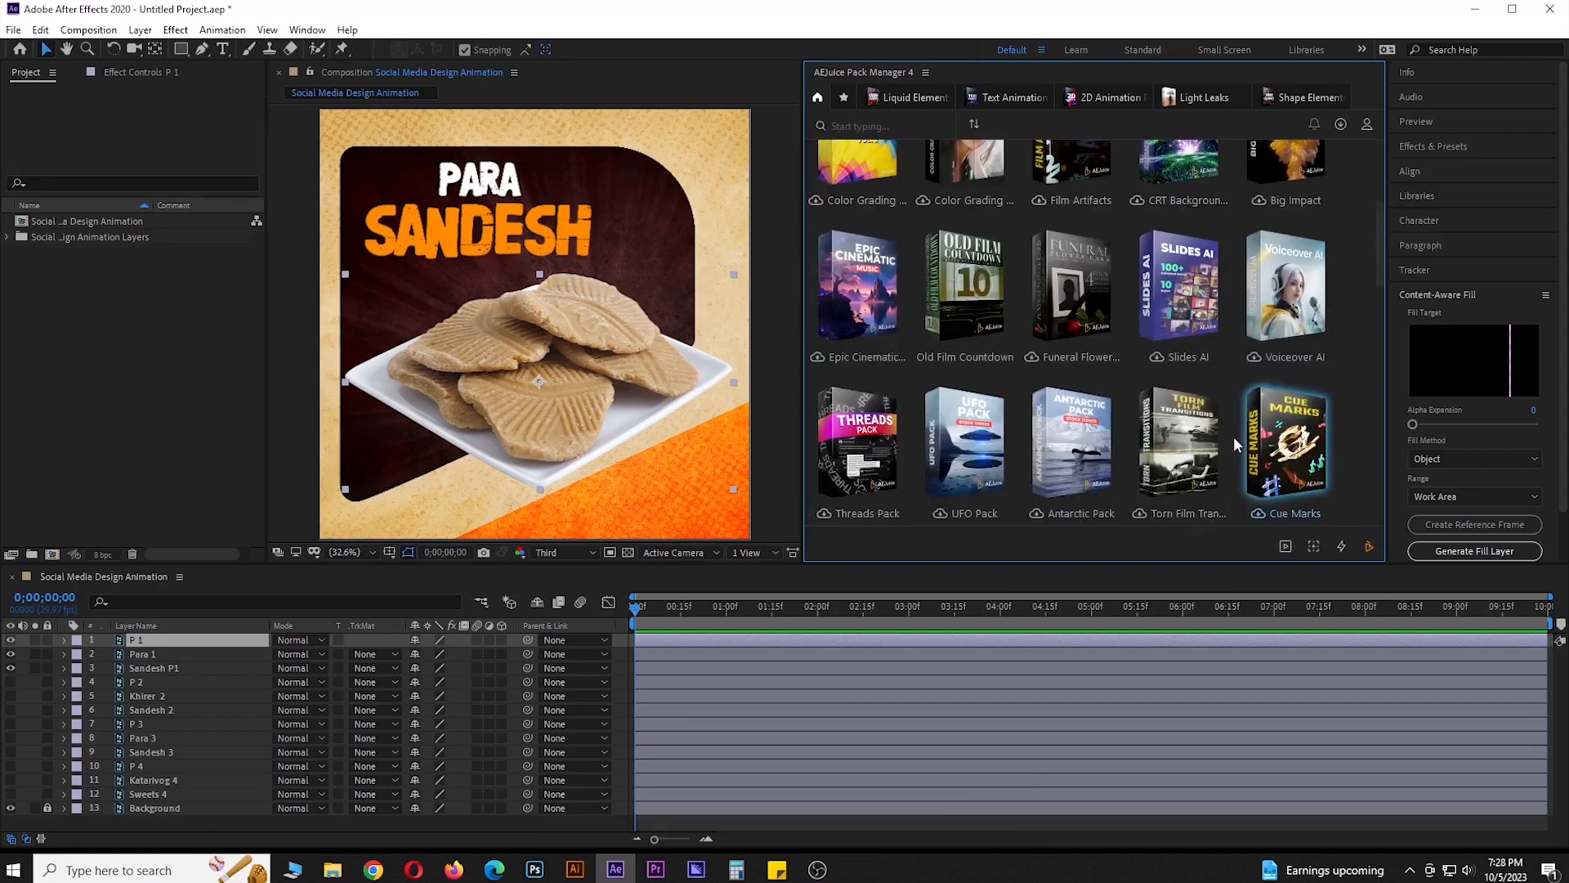
scroll(1234, 446, down, 10)
scroll(1234, 434, down, 10)
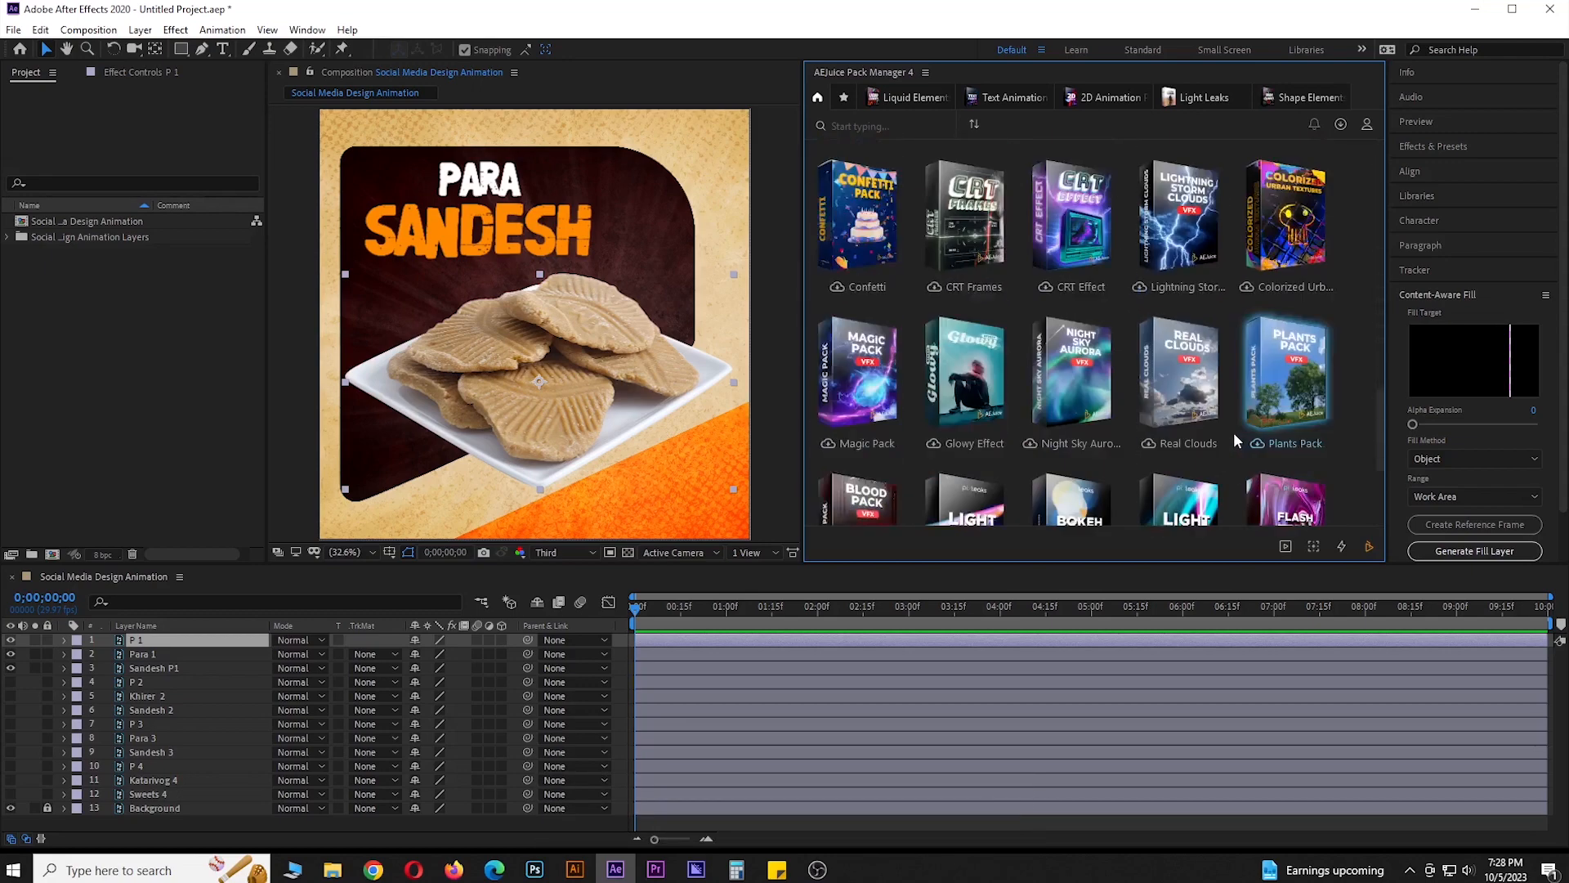
scroll(1230, 428, up, 9)
scroll(1232, 422, up, 10)
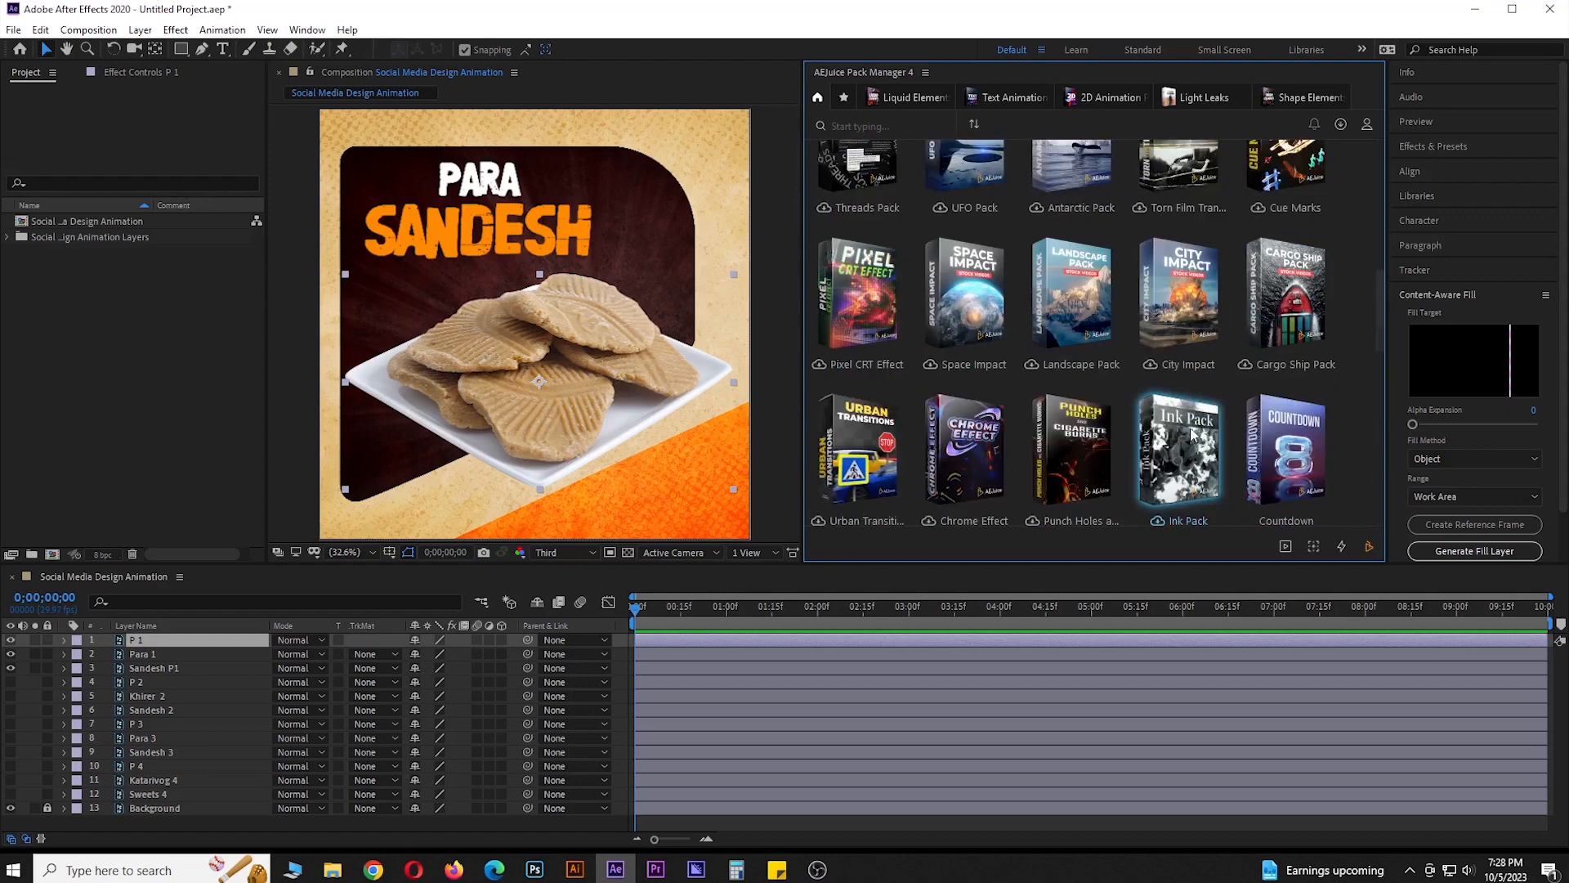
click(1367, 123)
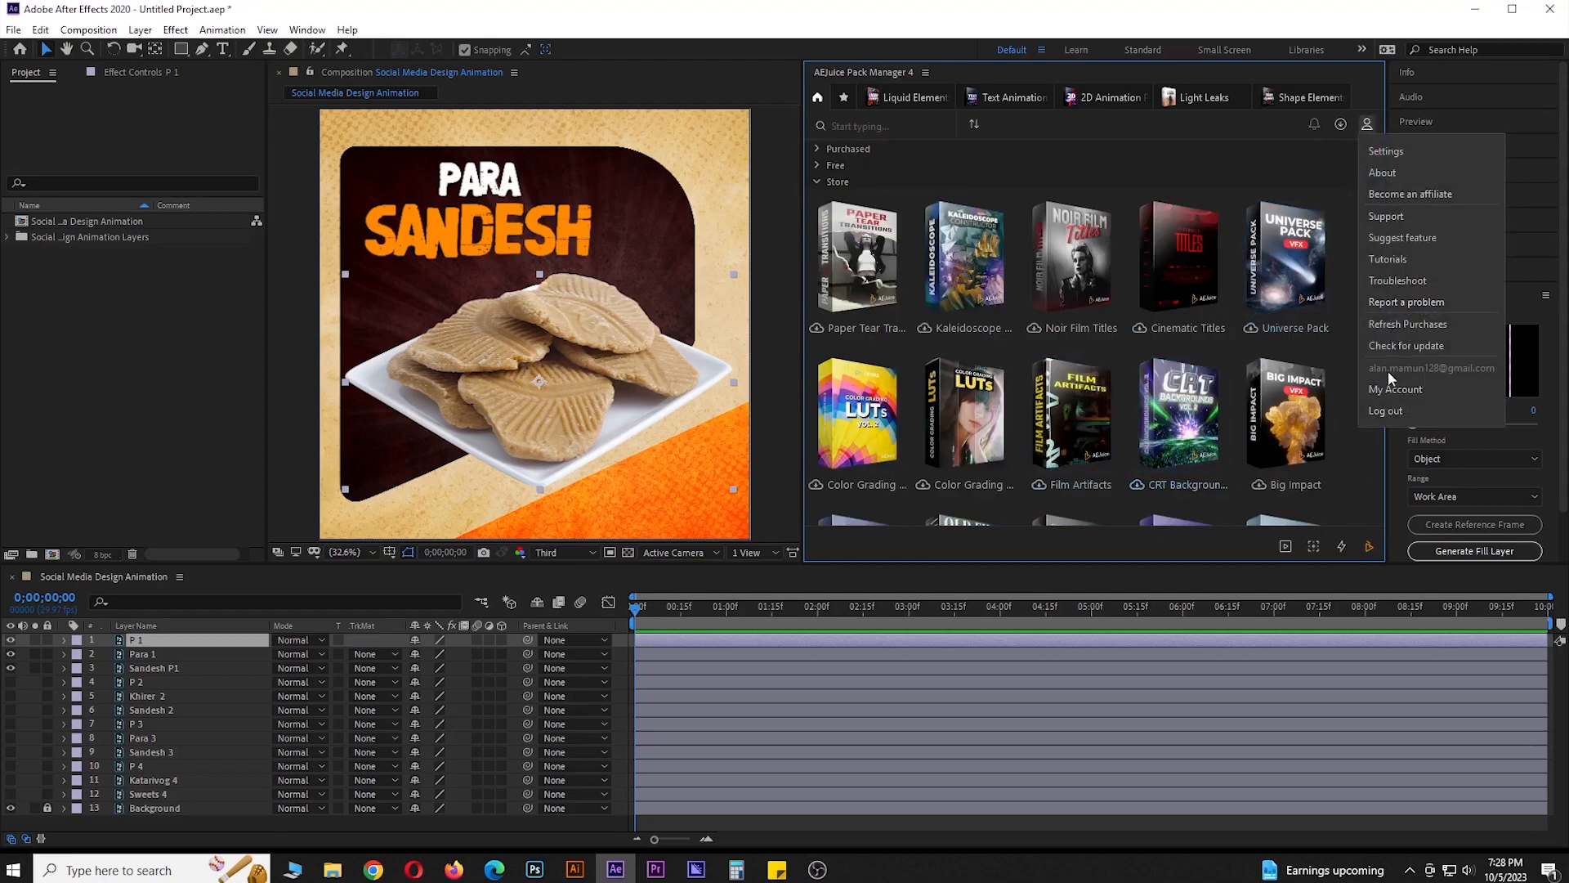
click(816, 182)
click(816, 182)
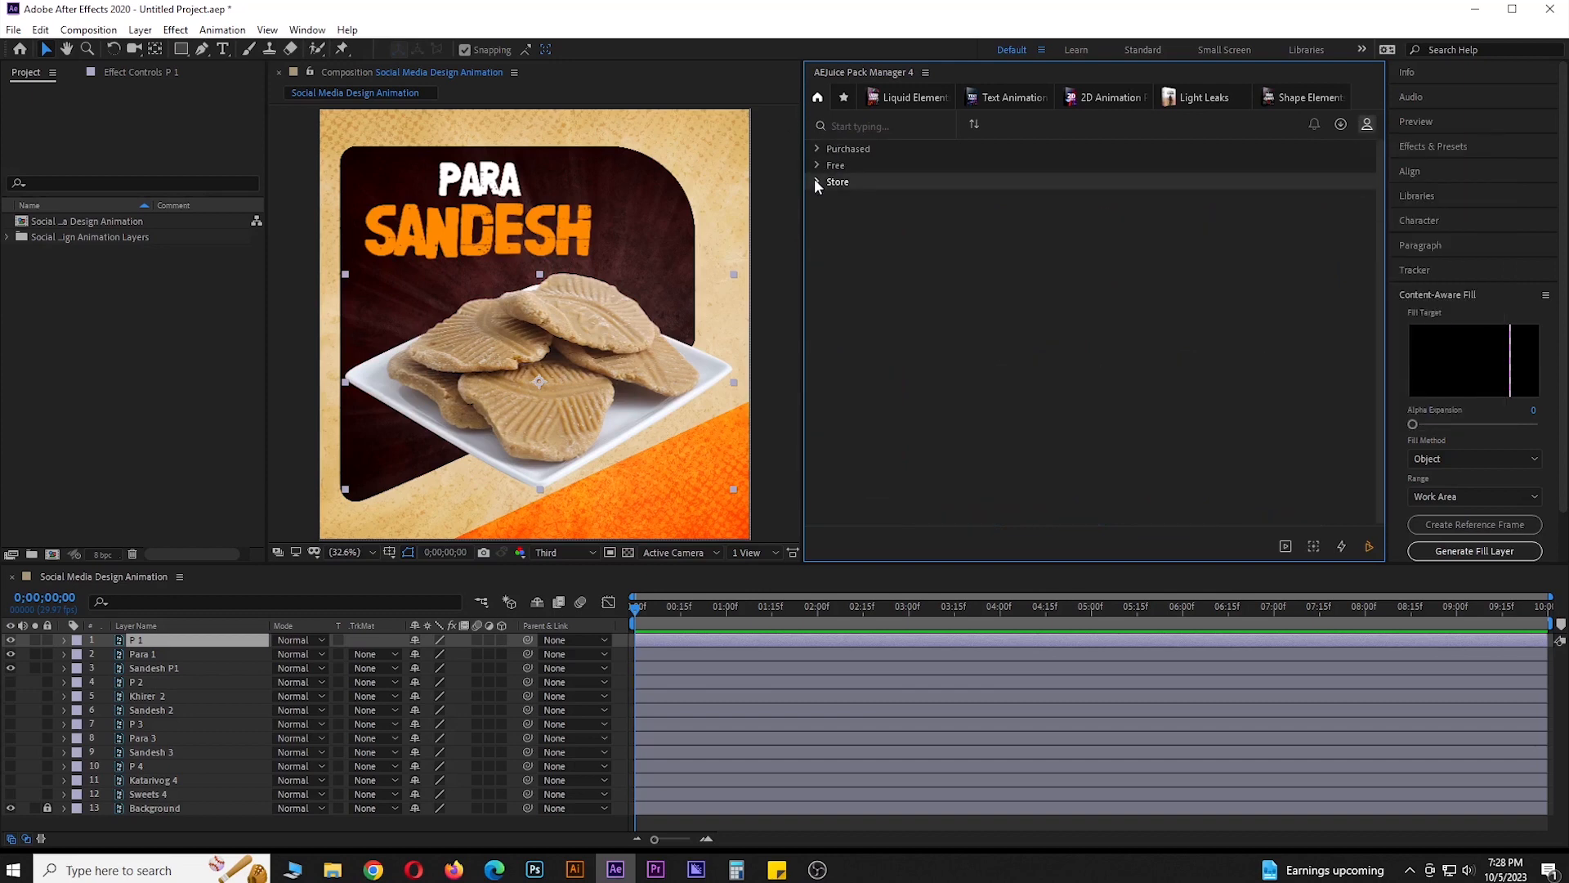
Open Newspaper Constructor from the Purchased packs, look through its templates from Breaking News to Texts, and return to the pack overview
click(847, 149)
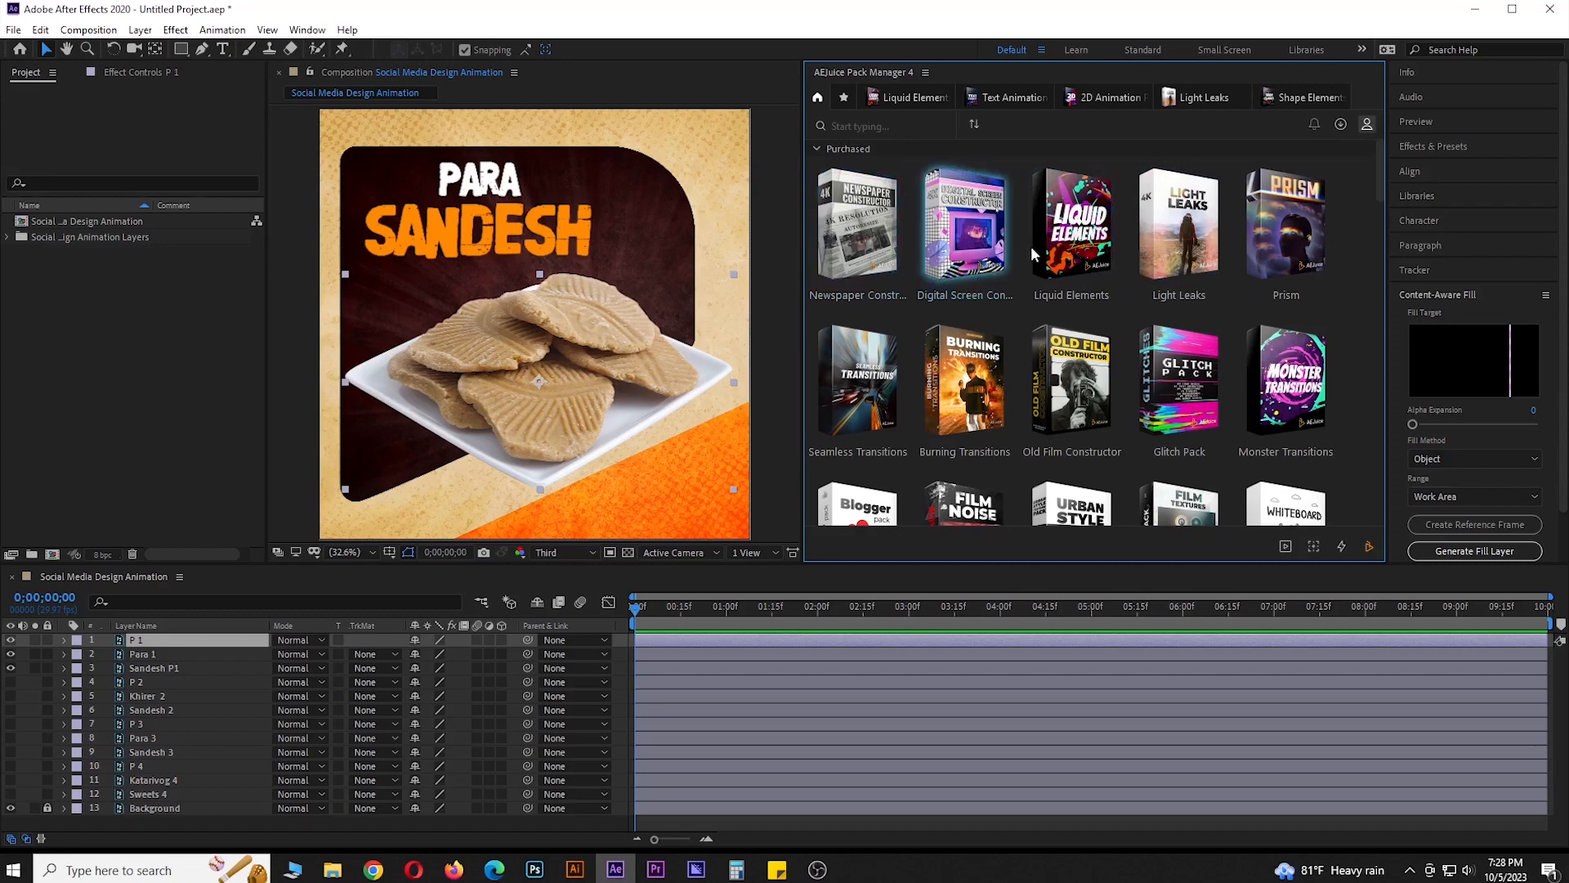
click(862, 219)
scroll(1071, 361, down, 1)
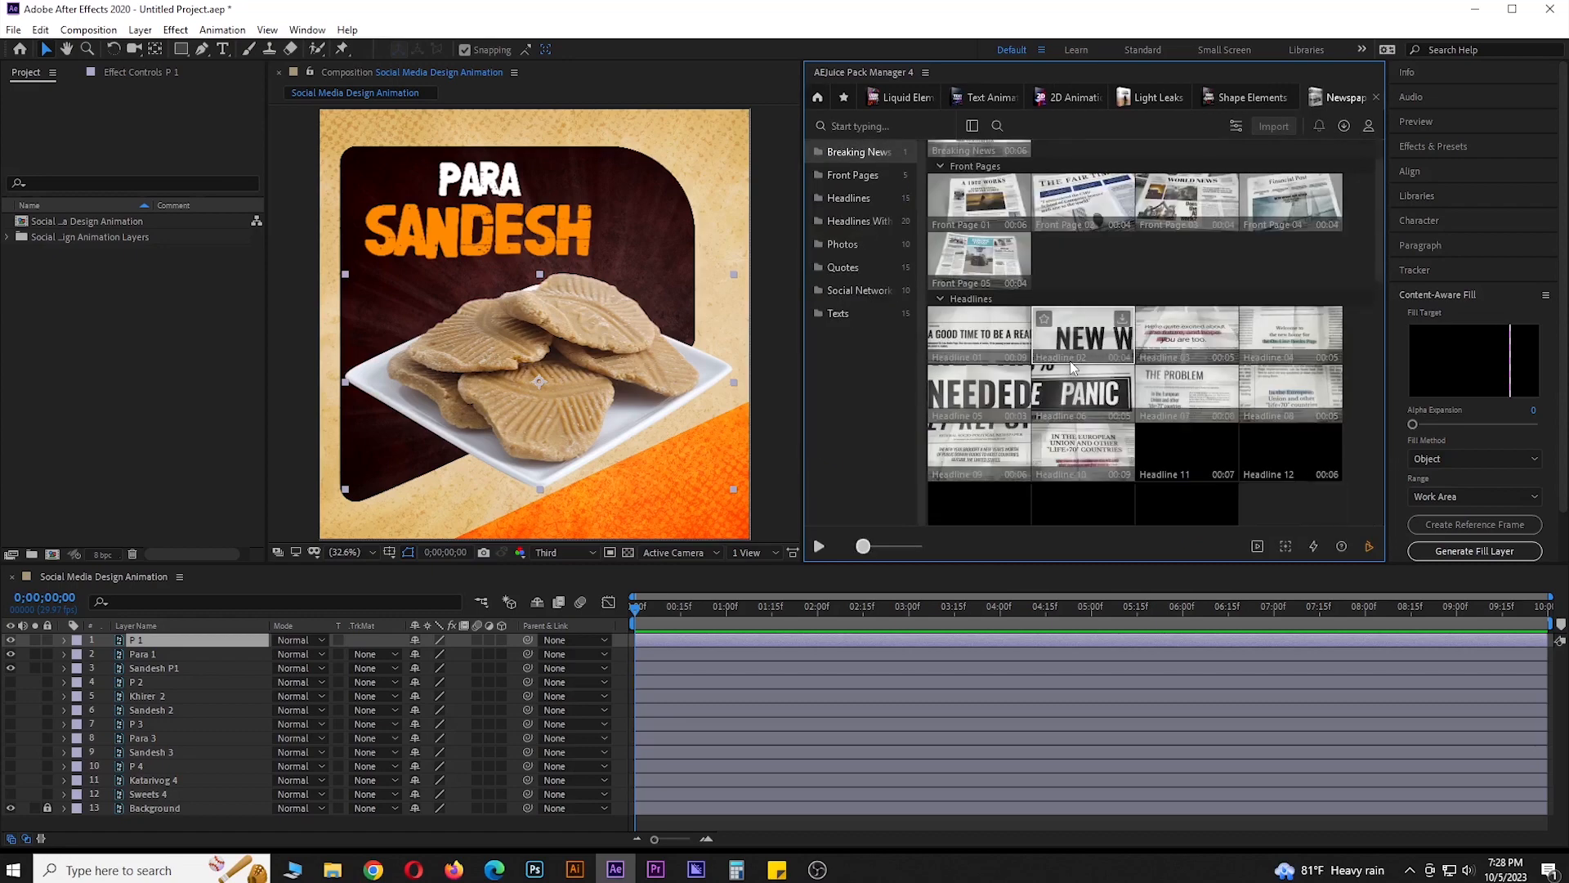
scroll(1072, 358, down, 12)
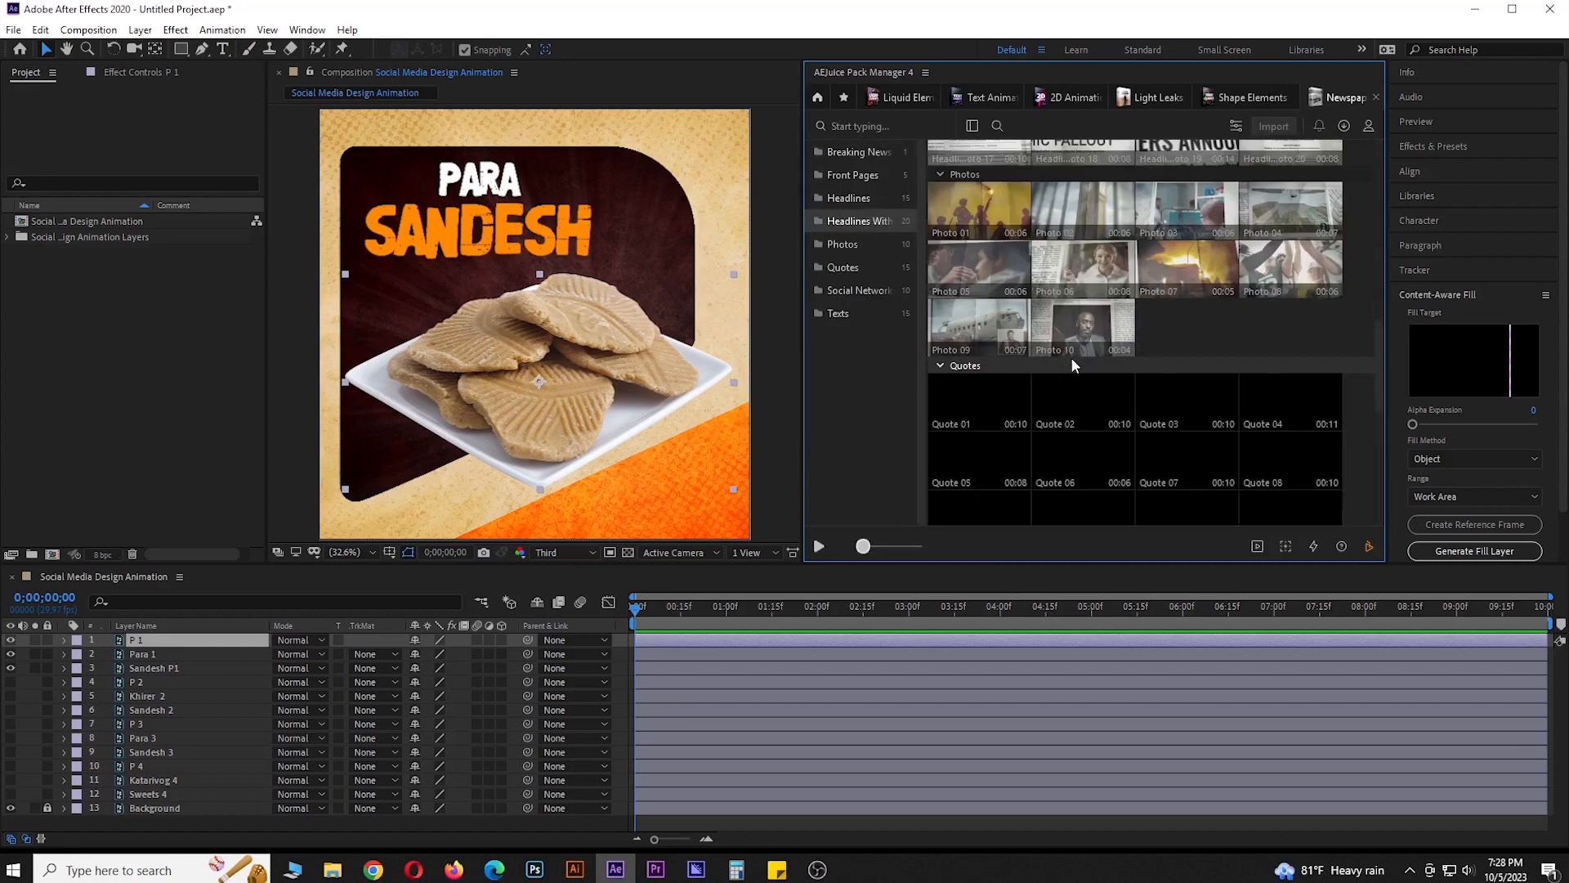
scroll(1072, 358, down, 10)
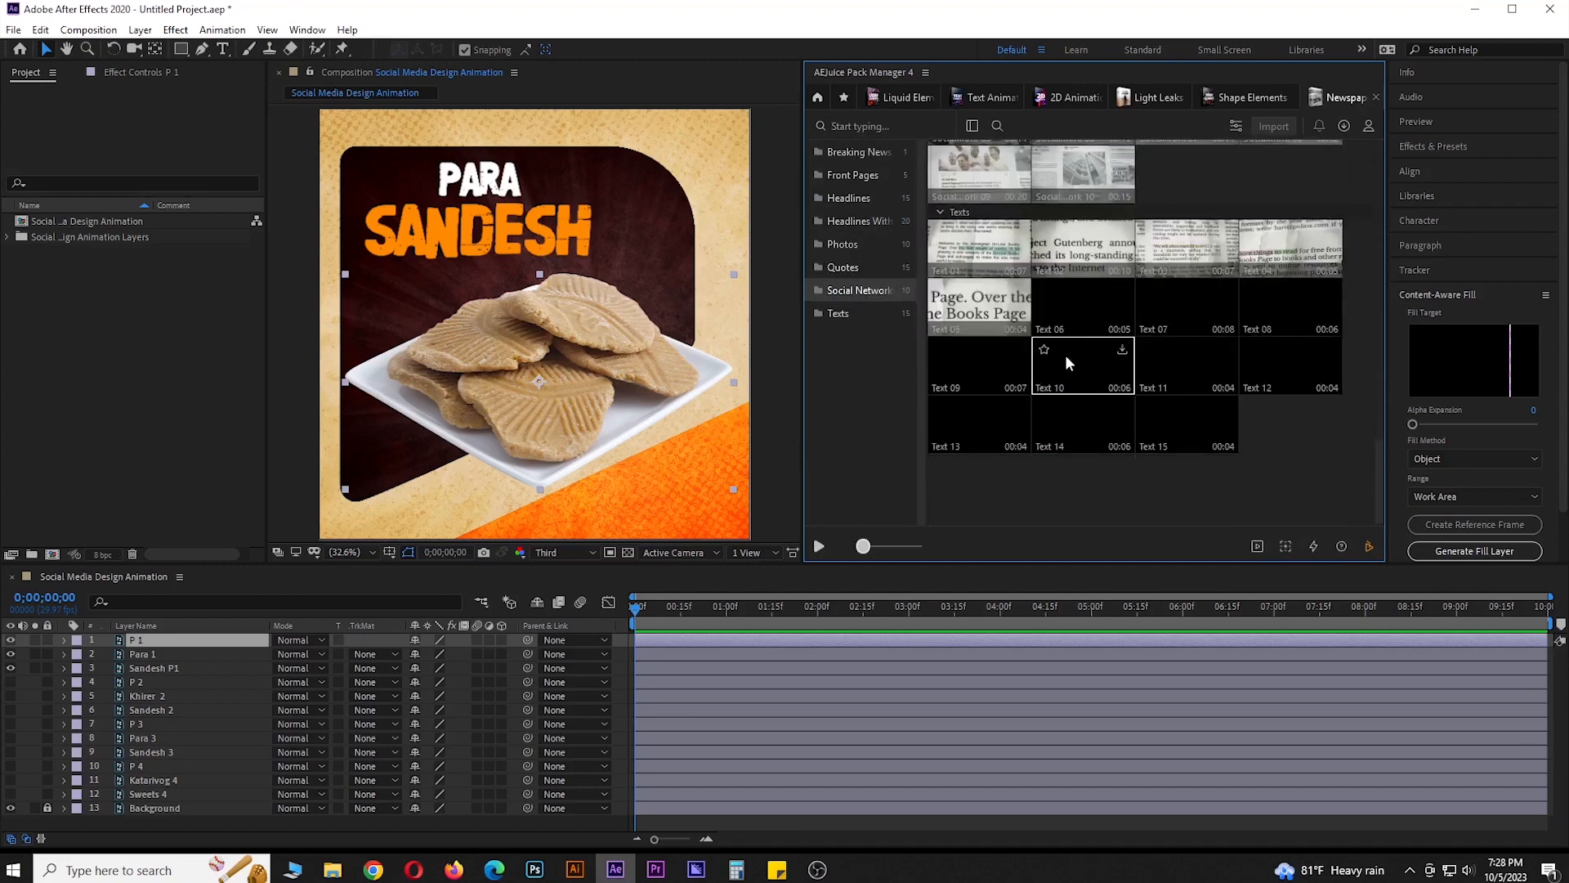
scroll(1068, 355, up, 20)
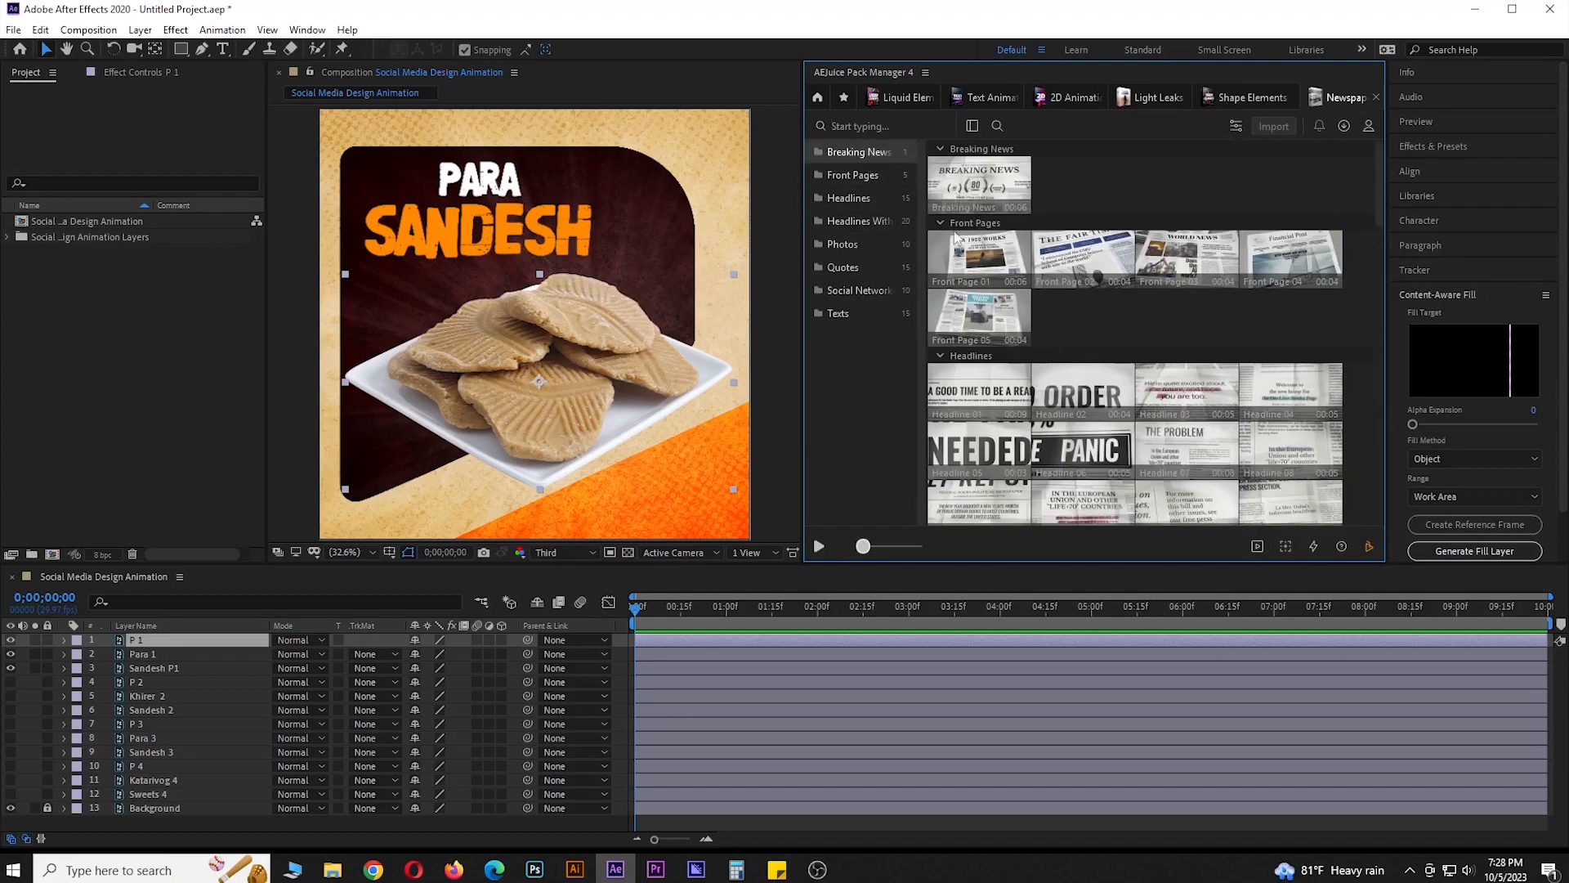
click(817, 97)
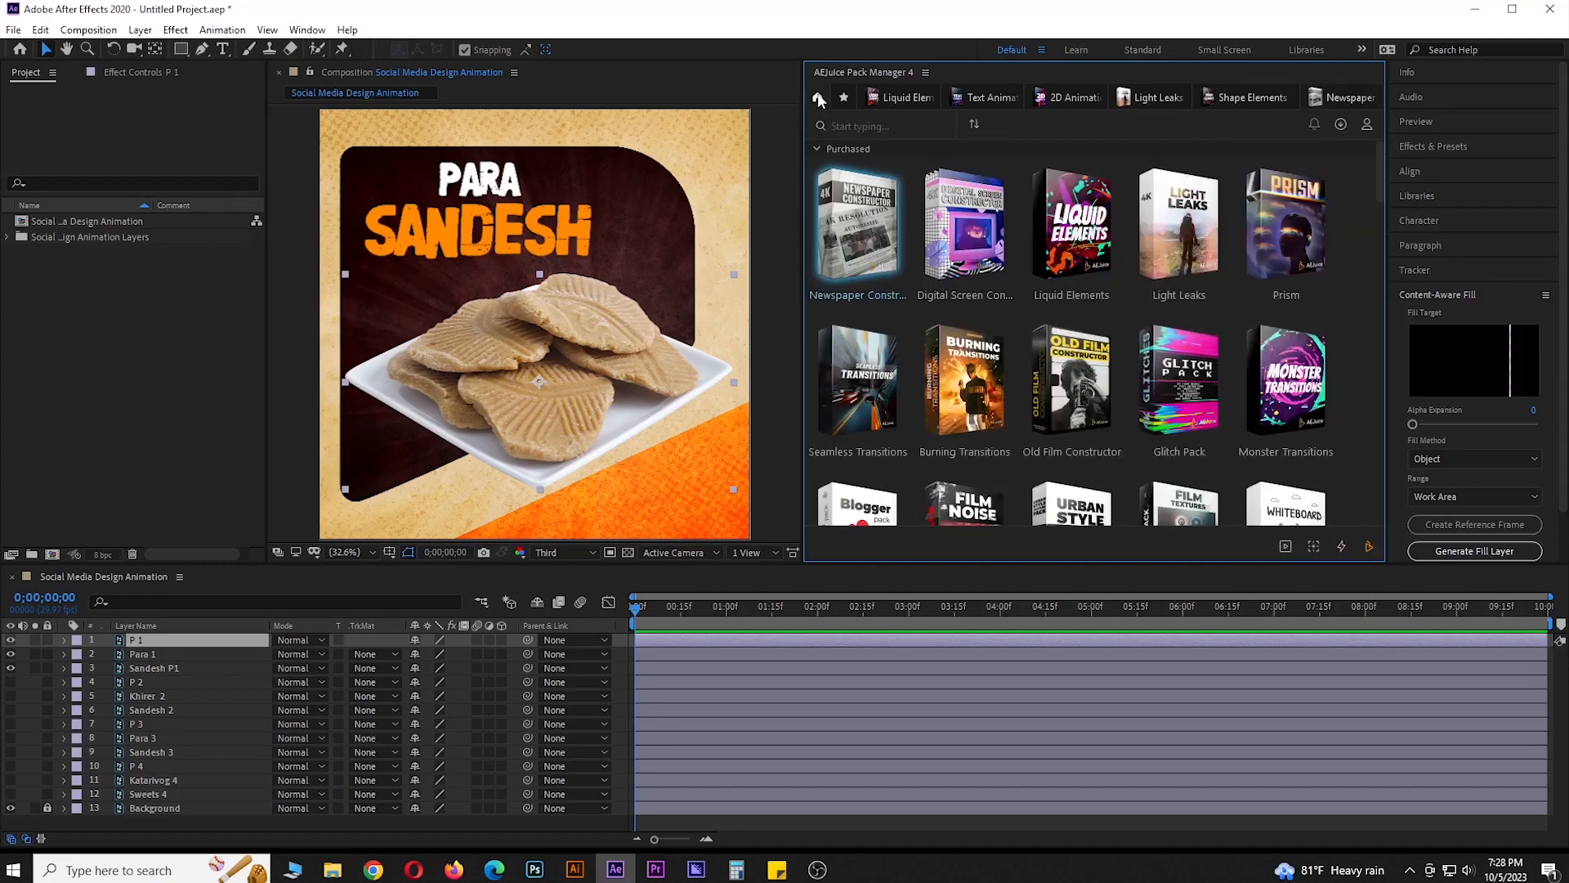
Open the Digital Screen Constructor pack, look through its headline, photo and search templates, and return to the pack overview
click(945, 239)
scroll(1145, 291, down, 8)
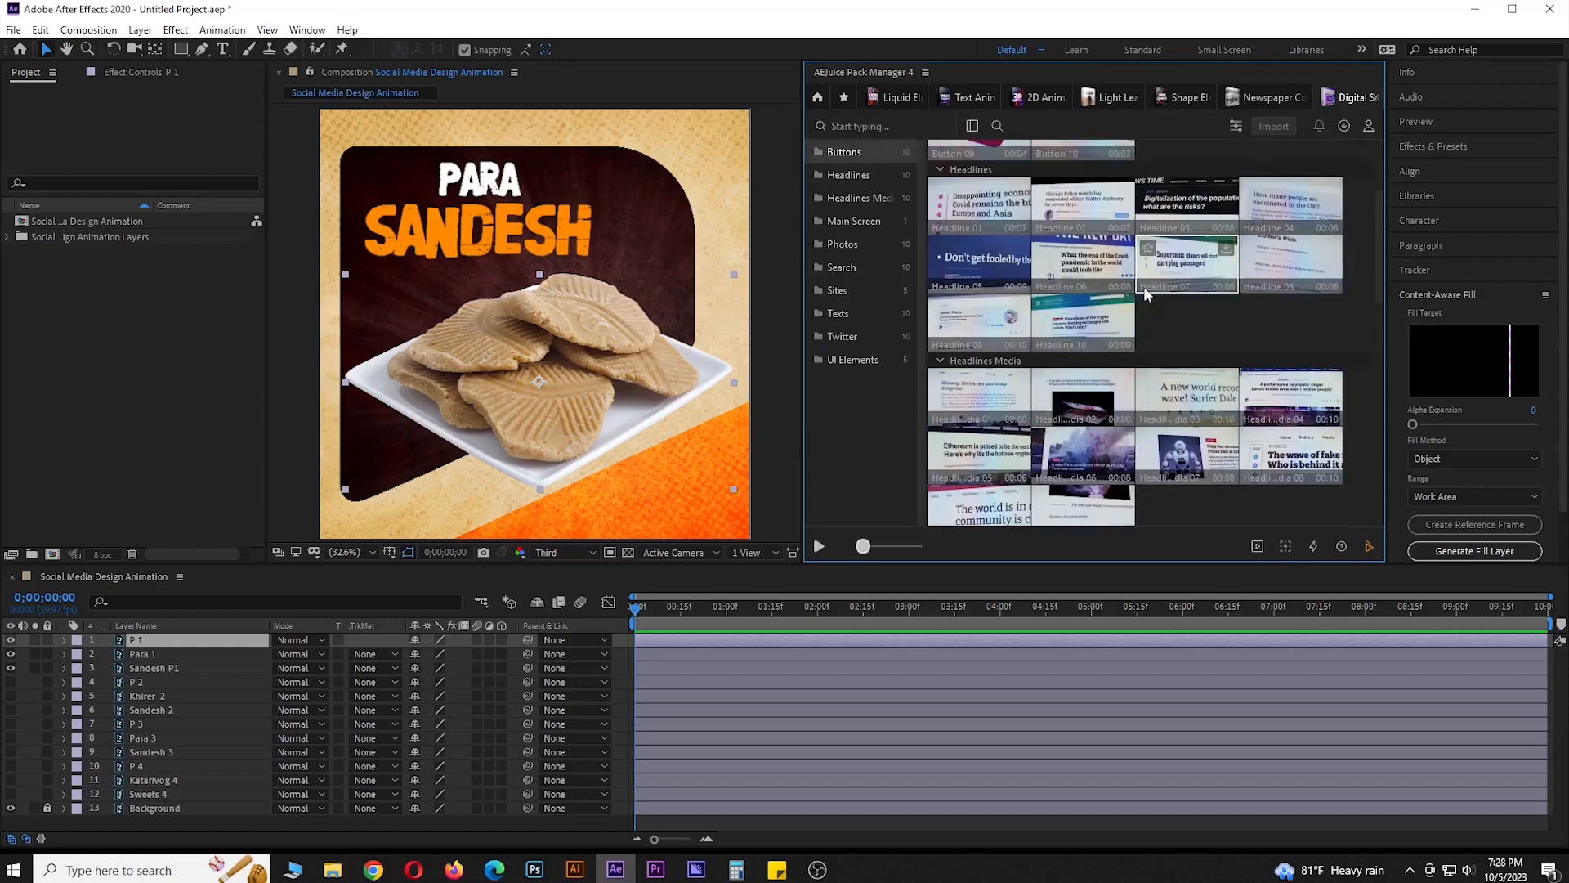
scroll(1036, 344, down, 1)
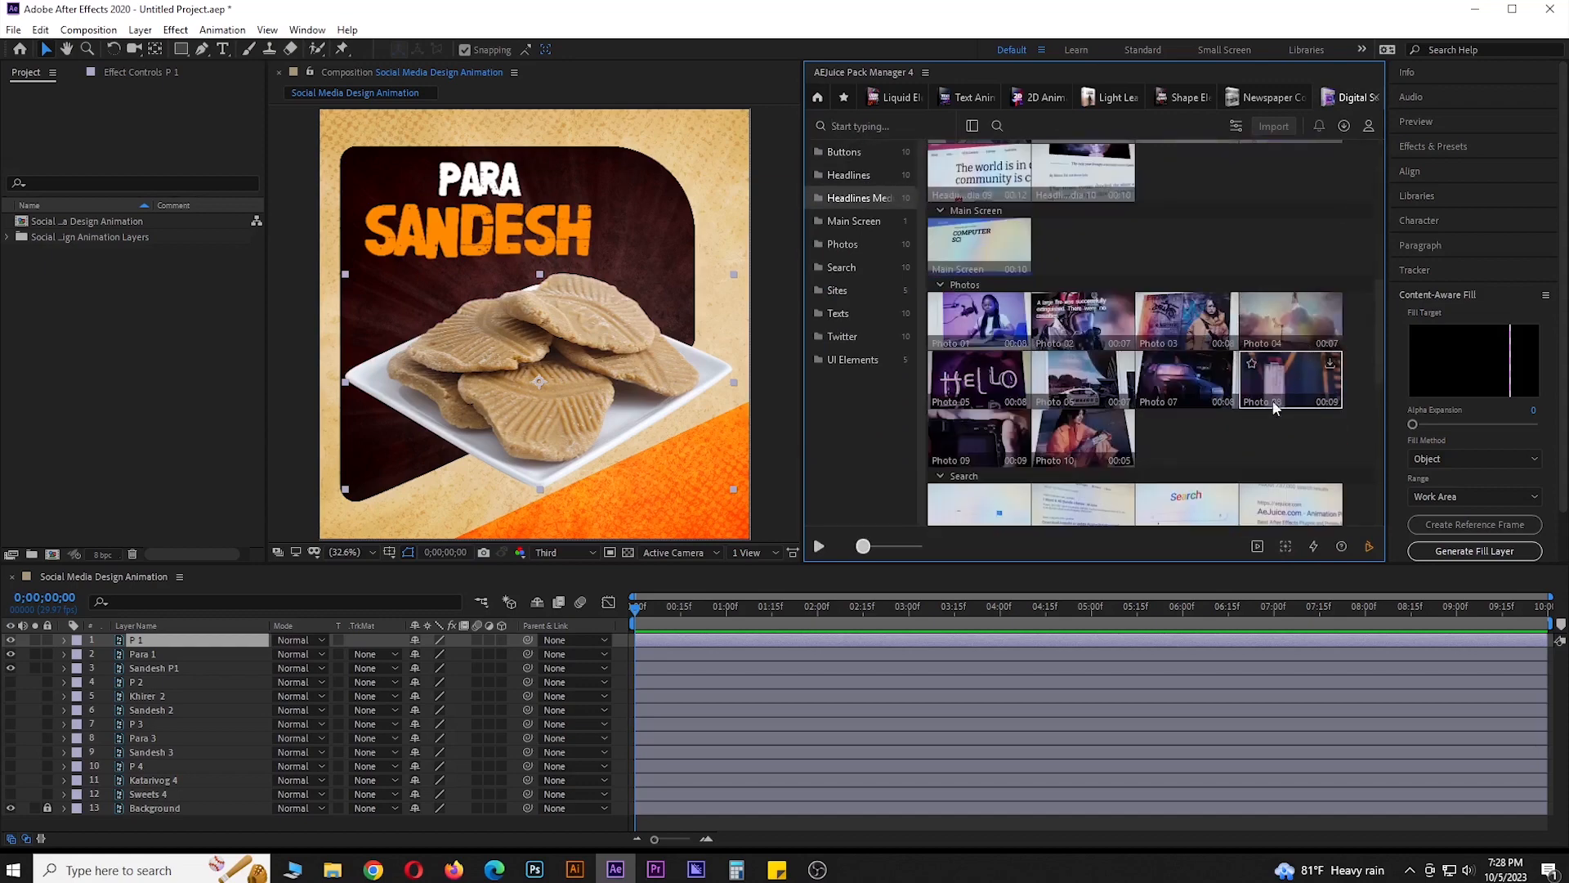
scroll(1083, 442, down, 3)
click(819, 98)
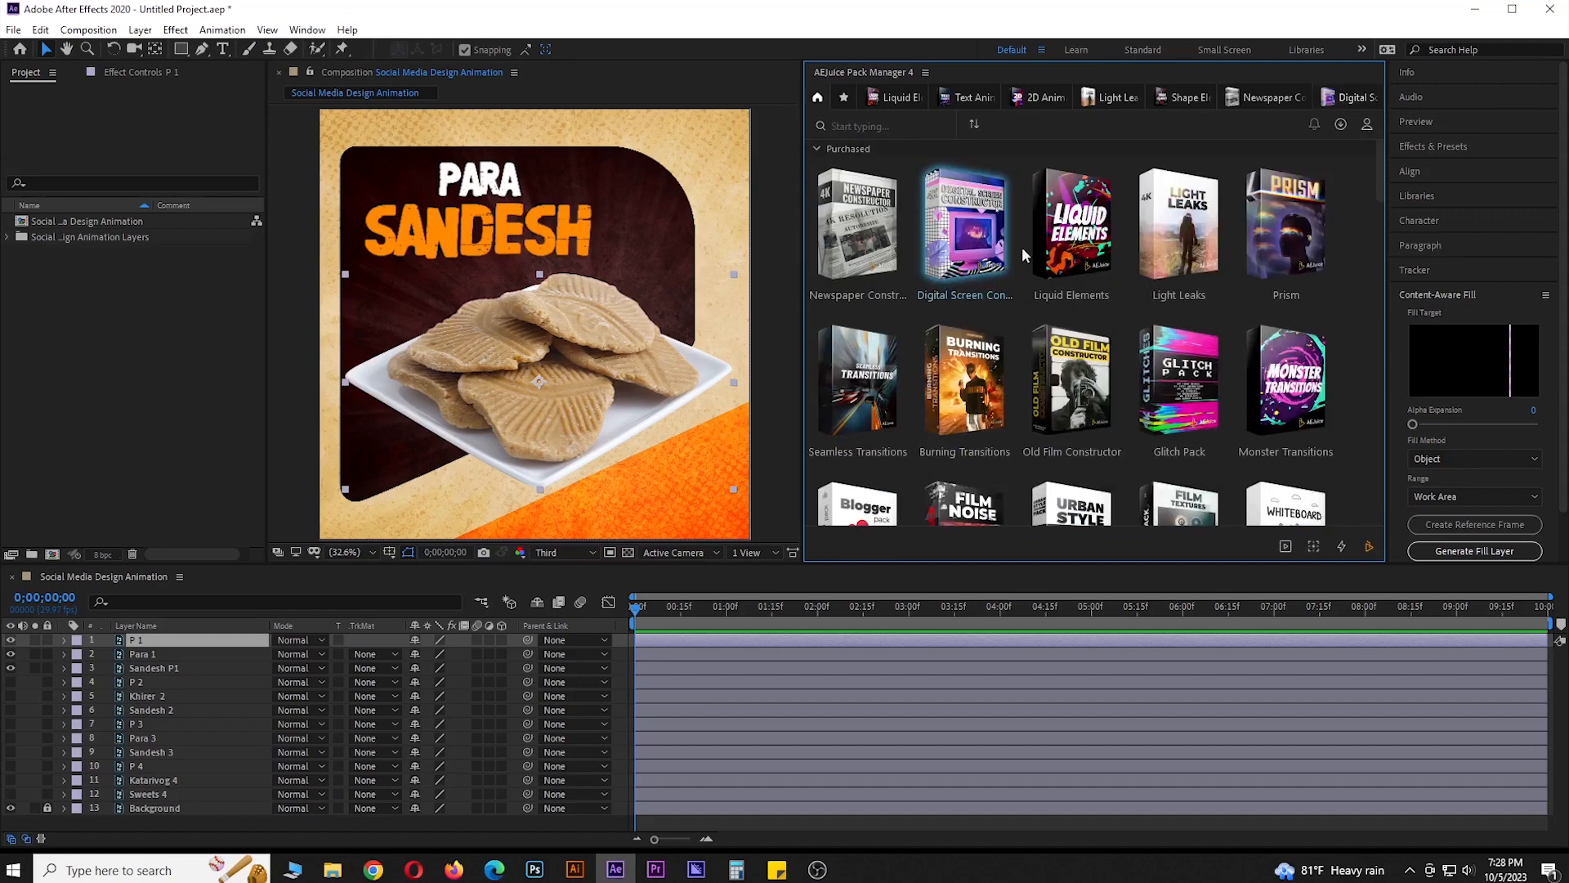
Open the Liquid Elements pack, look through its Explosions and Fire Flames, and return to the pack overview
click(1092, 232)
scroll(1111, 278, down, 6)
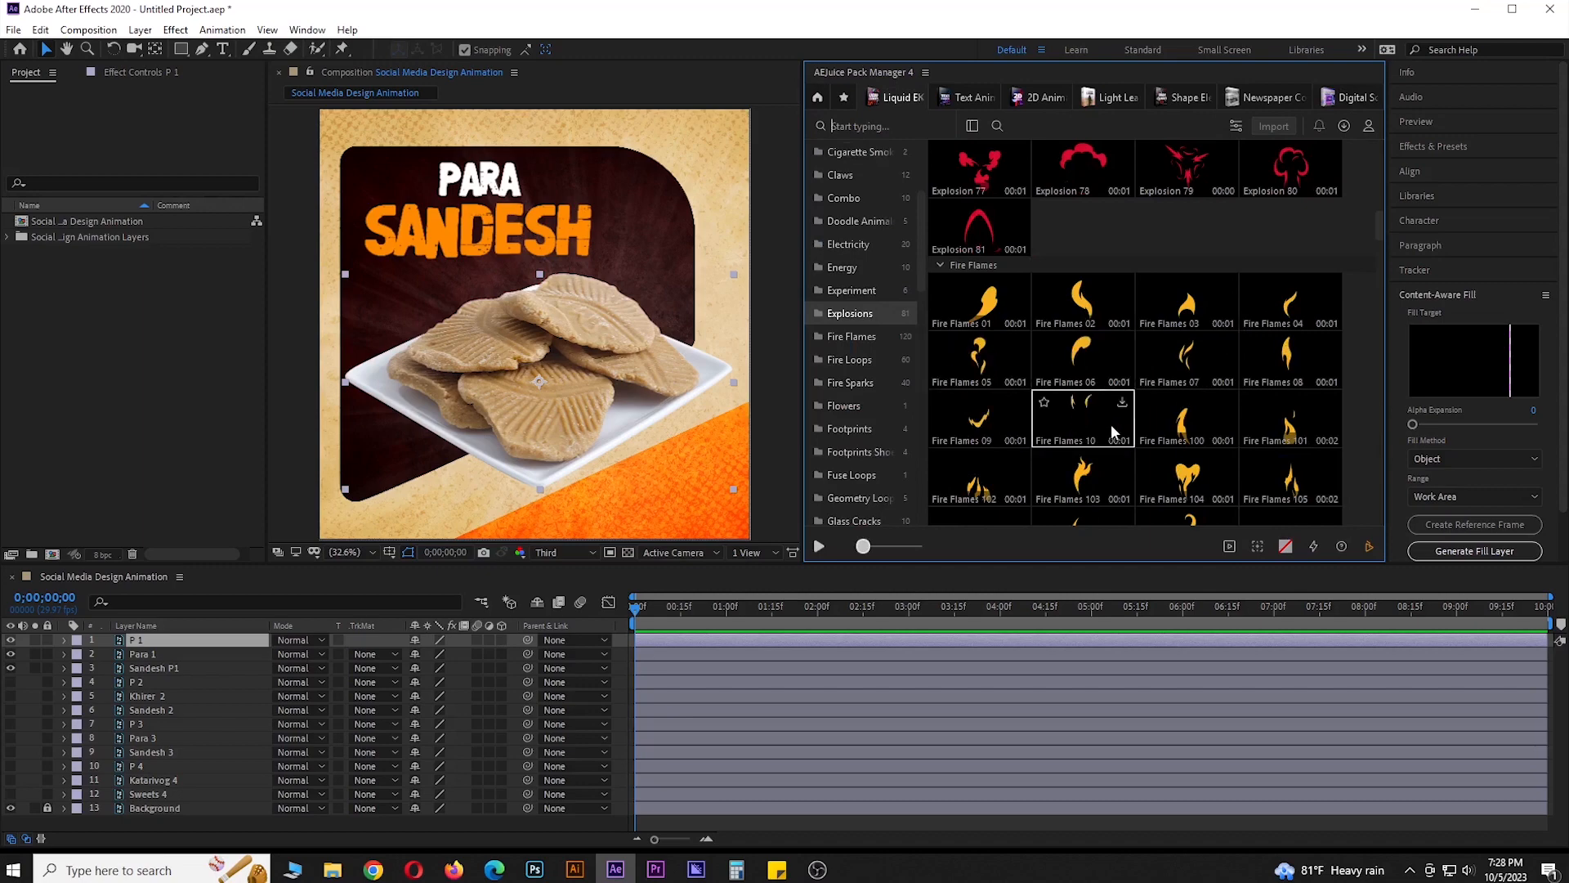
scroll(1177, 417, up, 5)
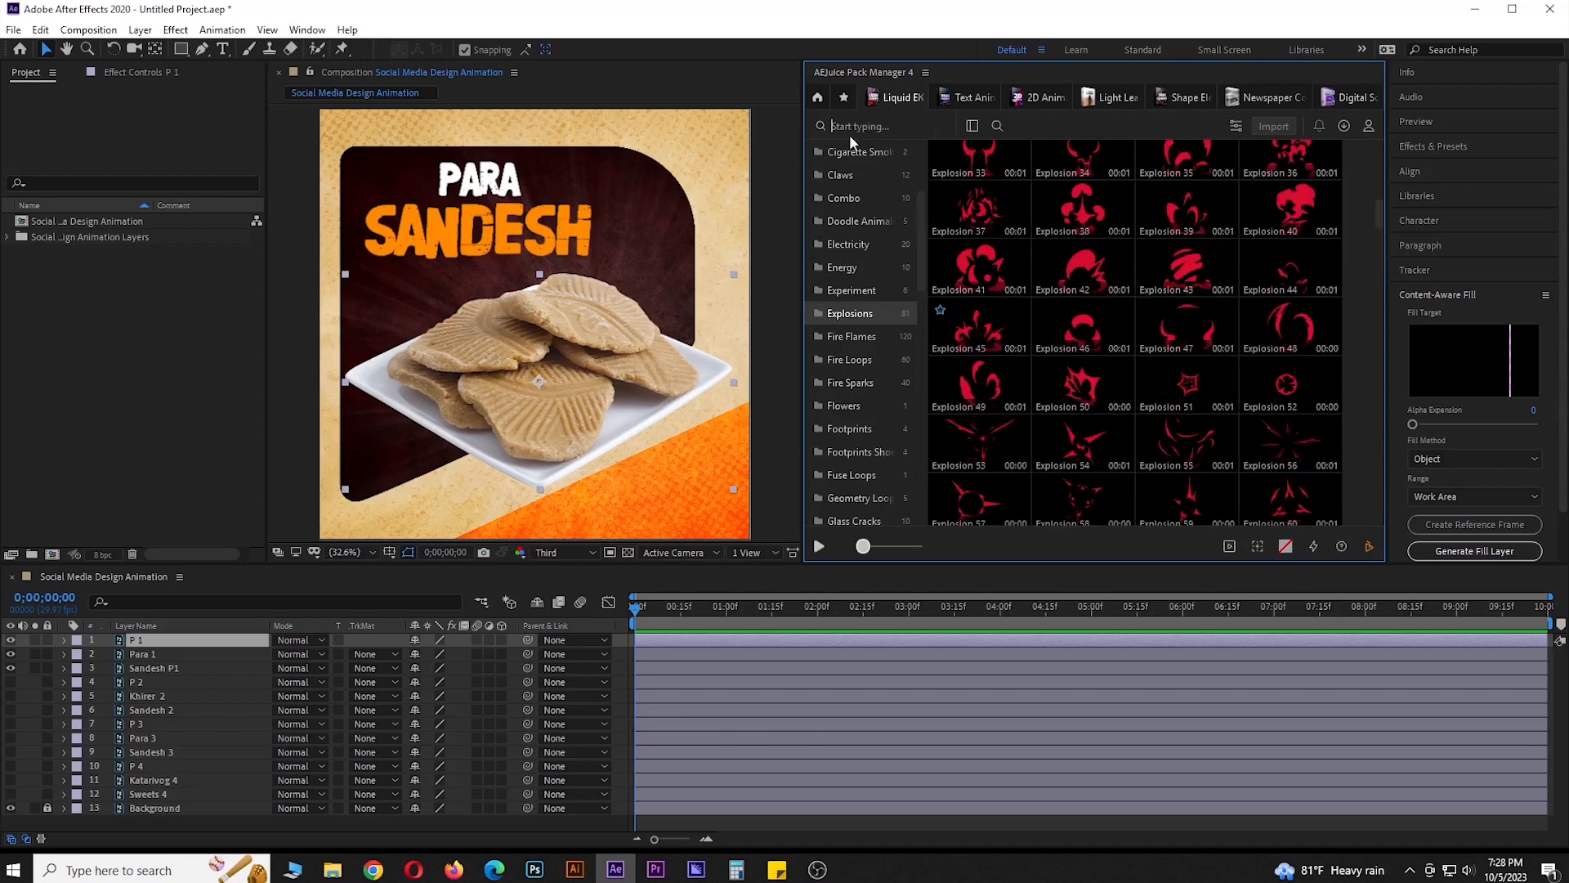
click(817, 98)
Look through all the Purchased packs down to Pexels Photos, and view the favorite items
scroll(1234, 361, down, 10)
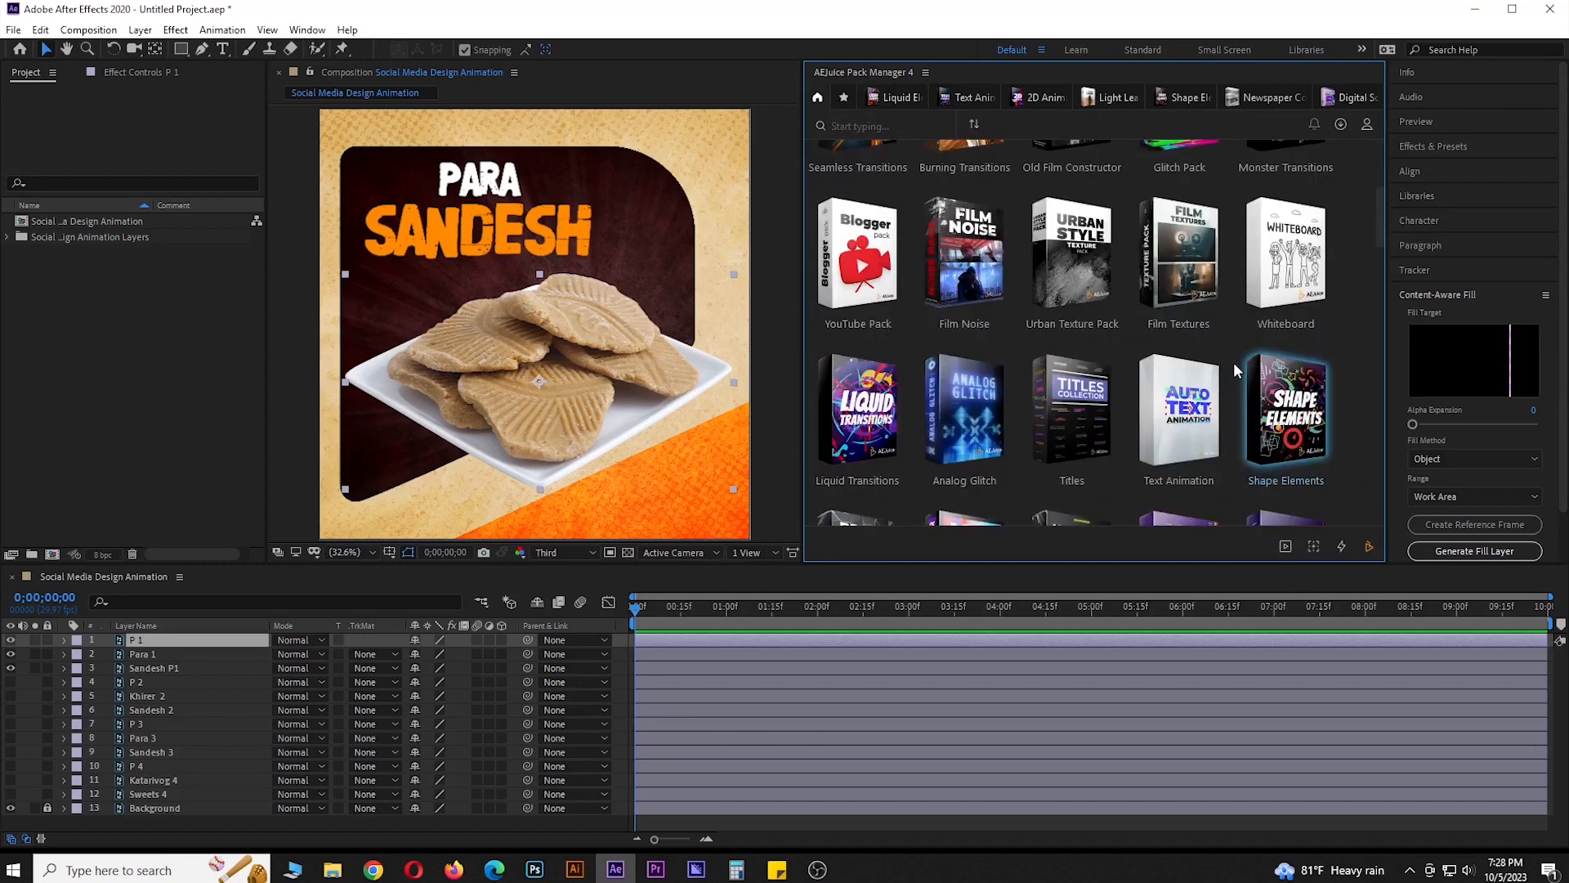
scroll(1235, 366, down, 7)
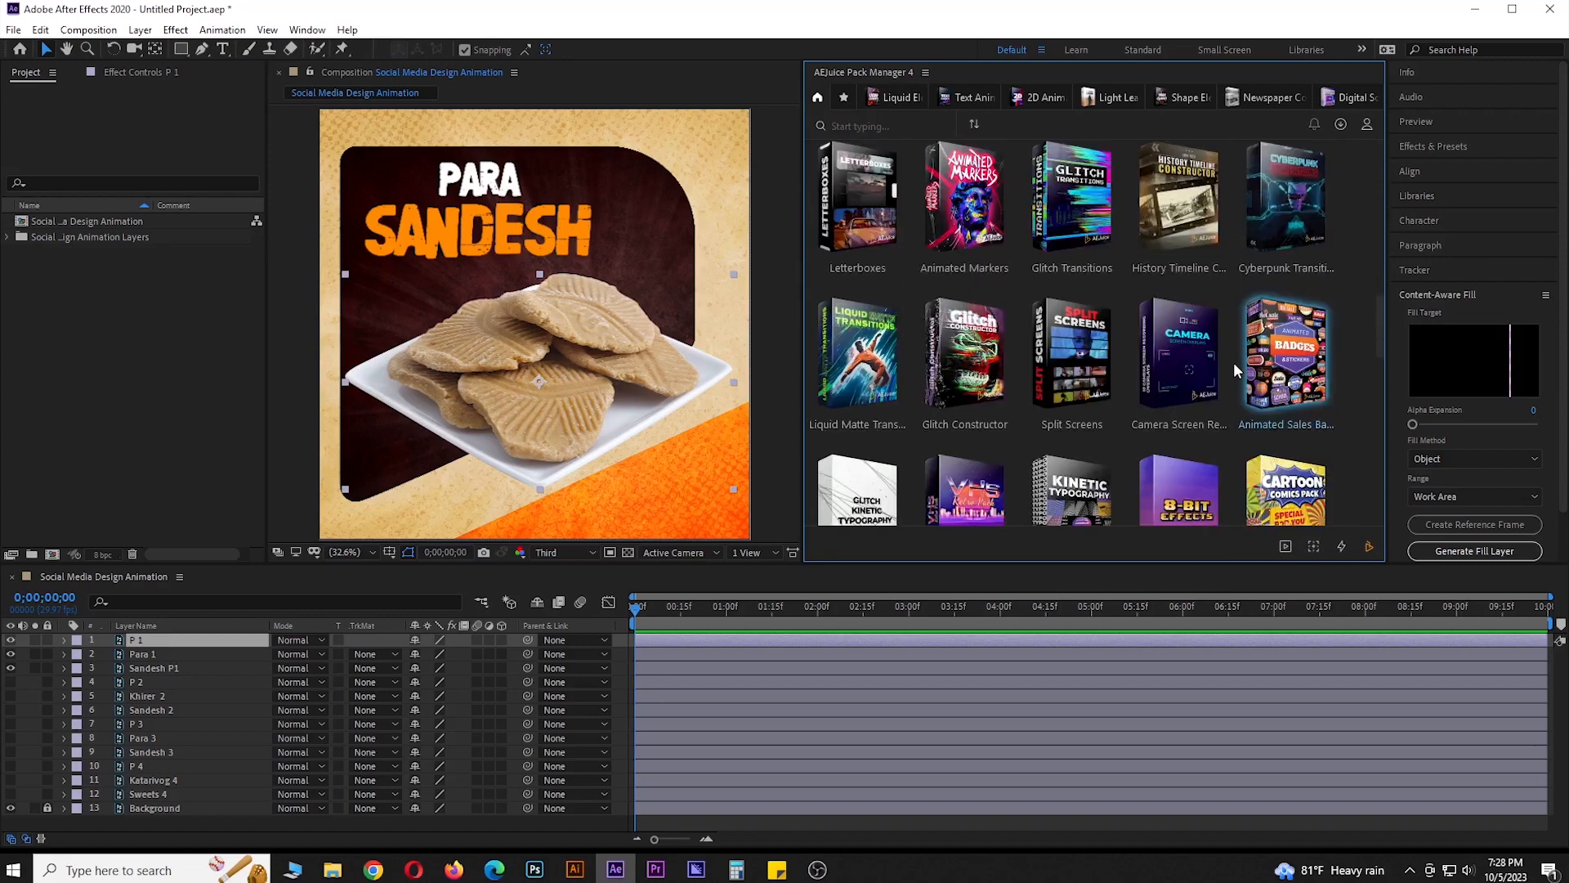
scroll(1236, 327, up, 5)
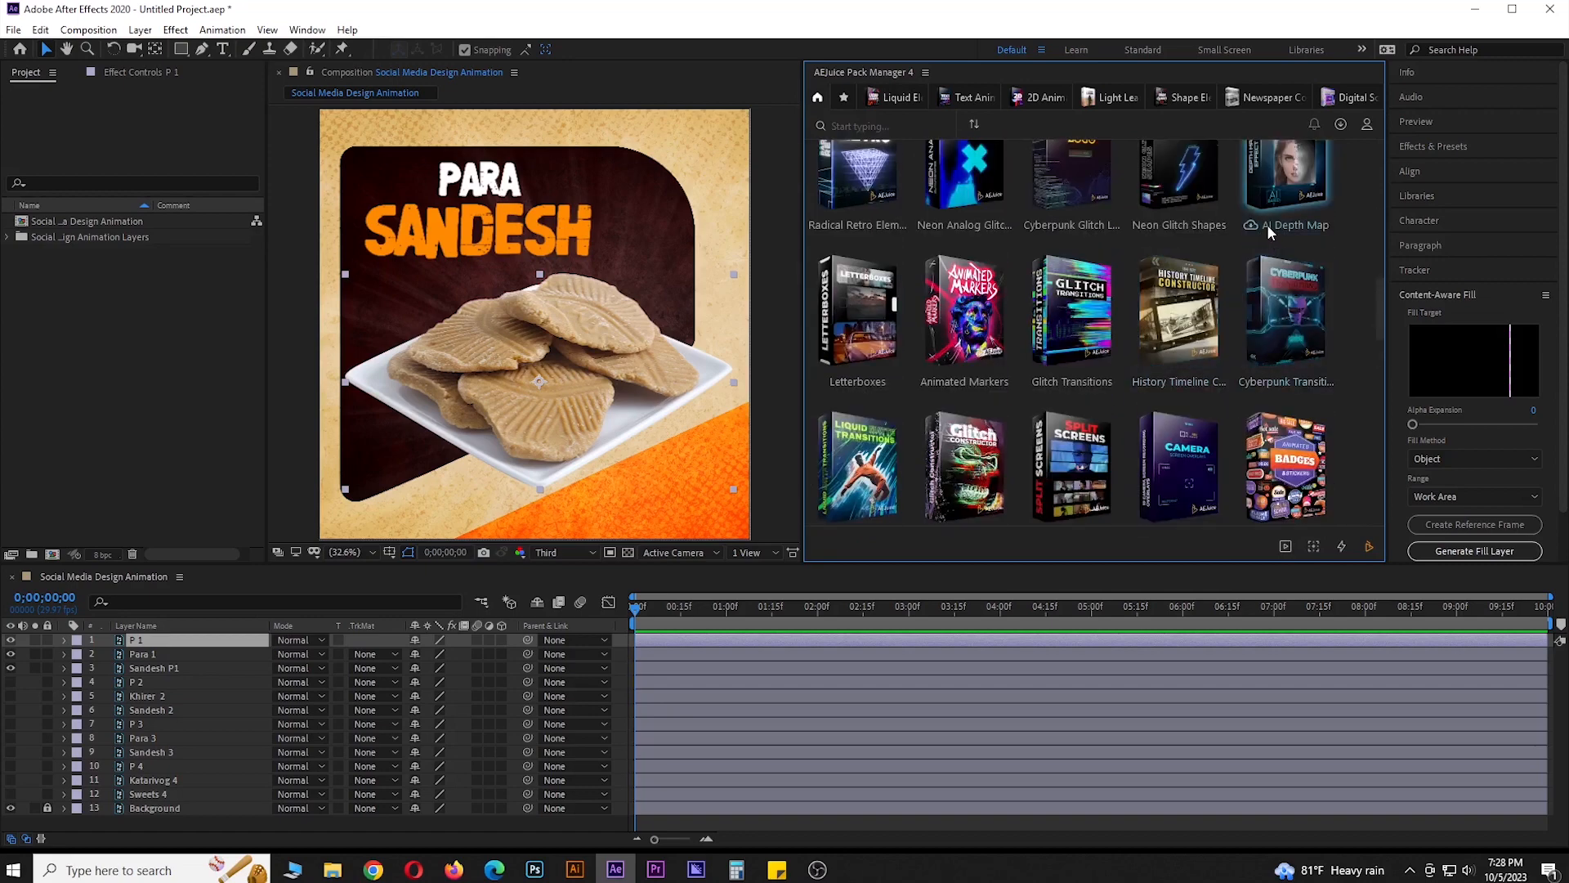
scroll(1267, 270, up, 1)
scroll(910, 412, down, 8)
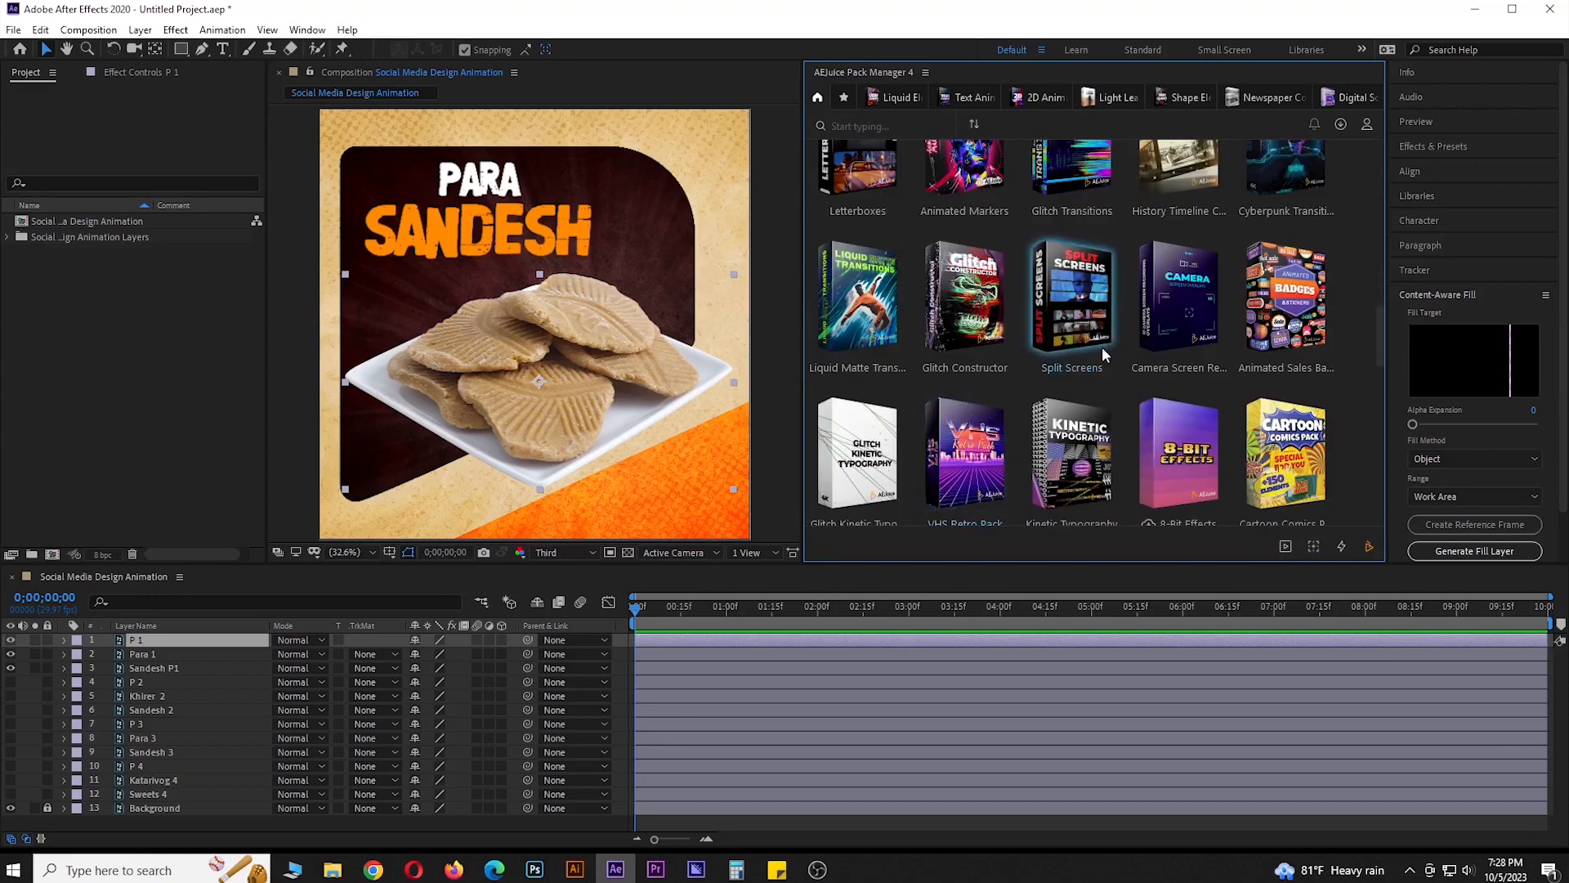
scroll(1292, 404, down, 2)
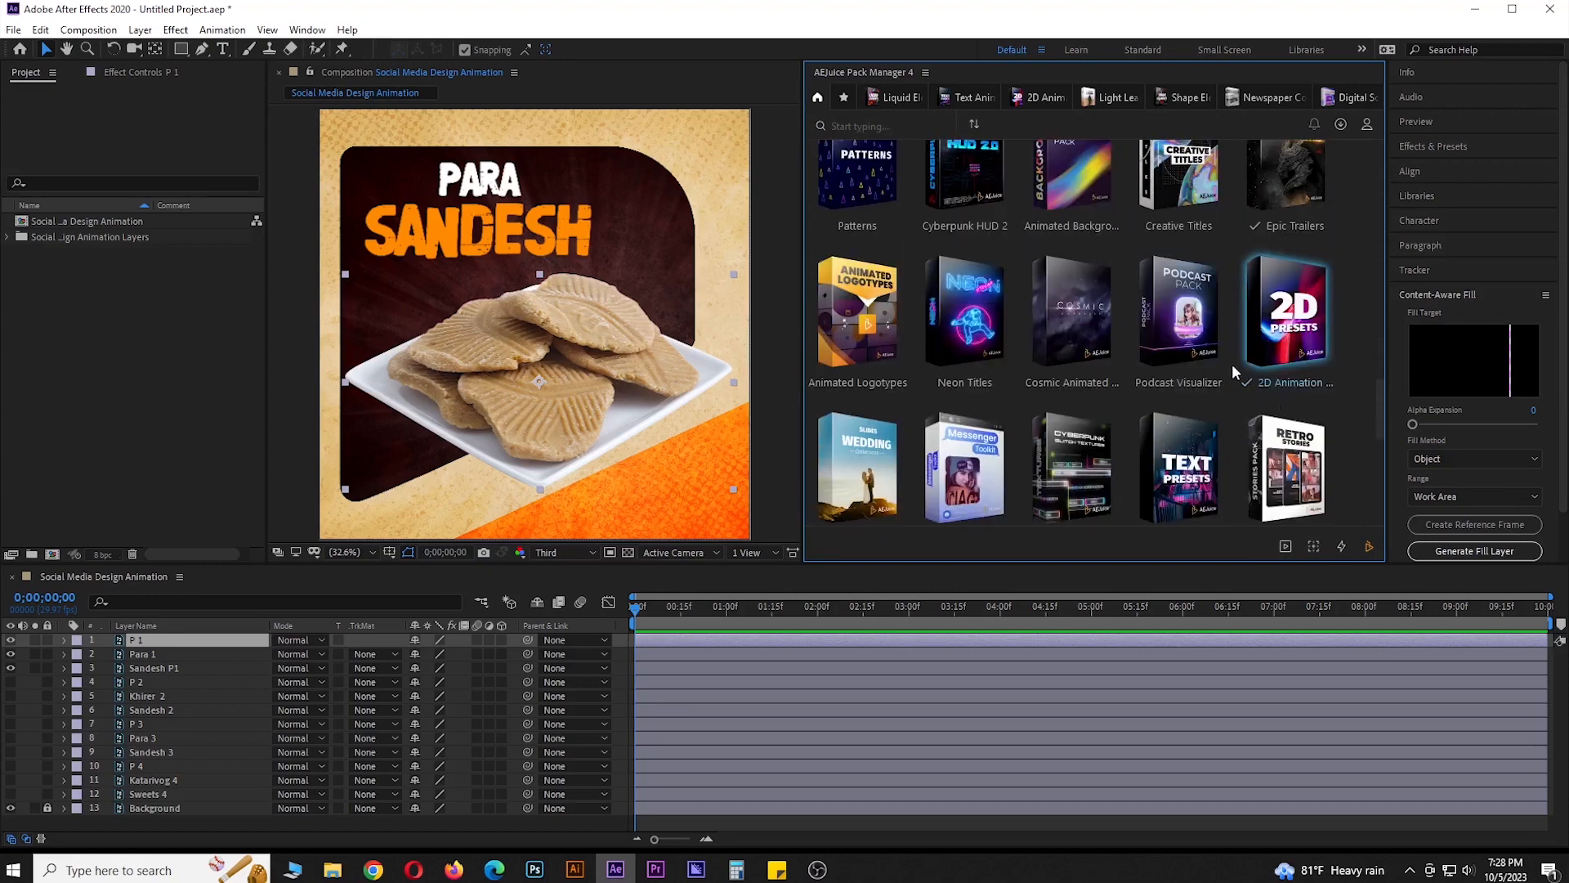
scroll(1083, 448, down, 1)
scroll(1050, 432, down, 6)
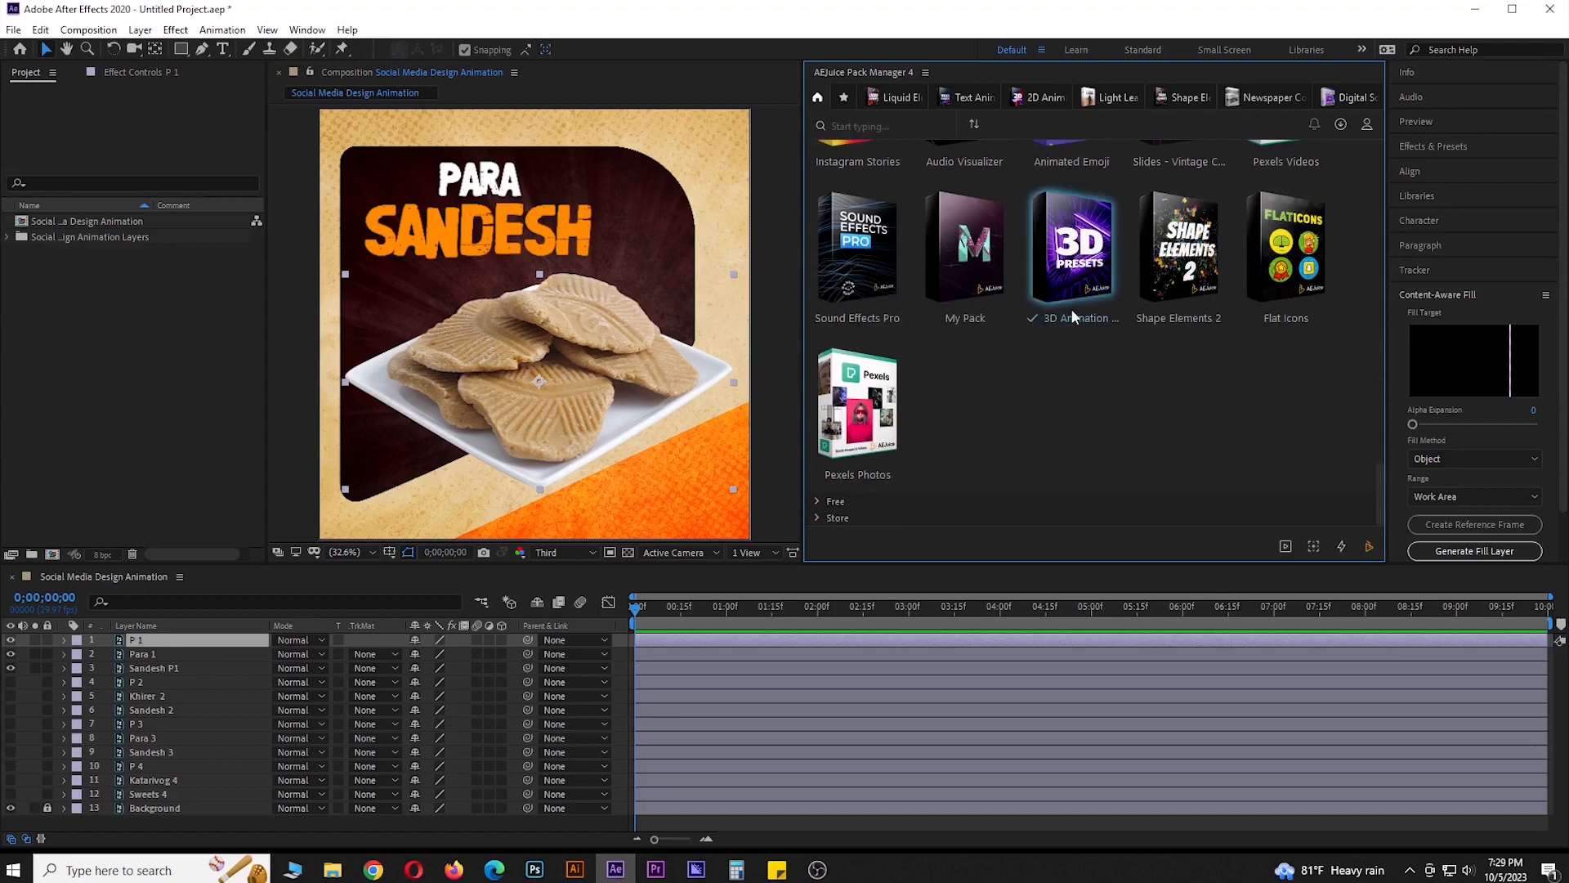
scroll(1038, 313, up, 10)
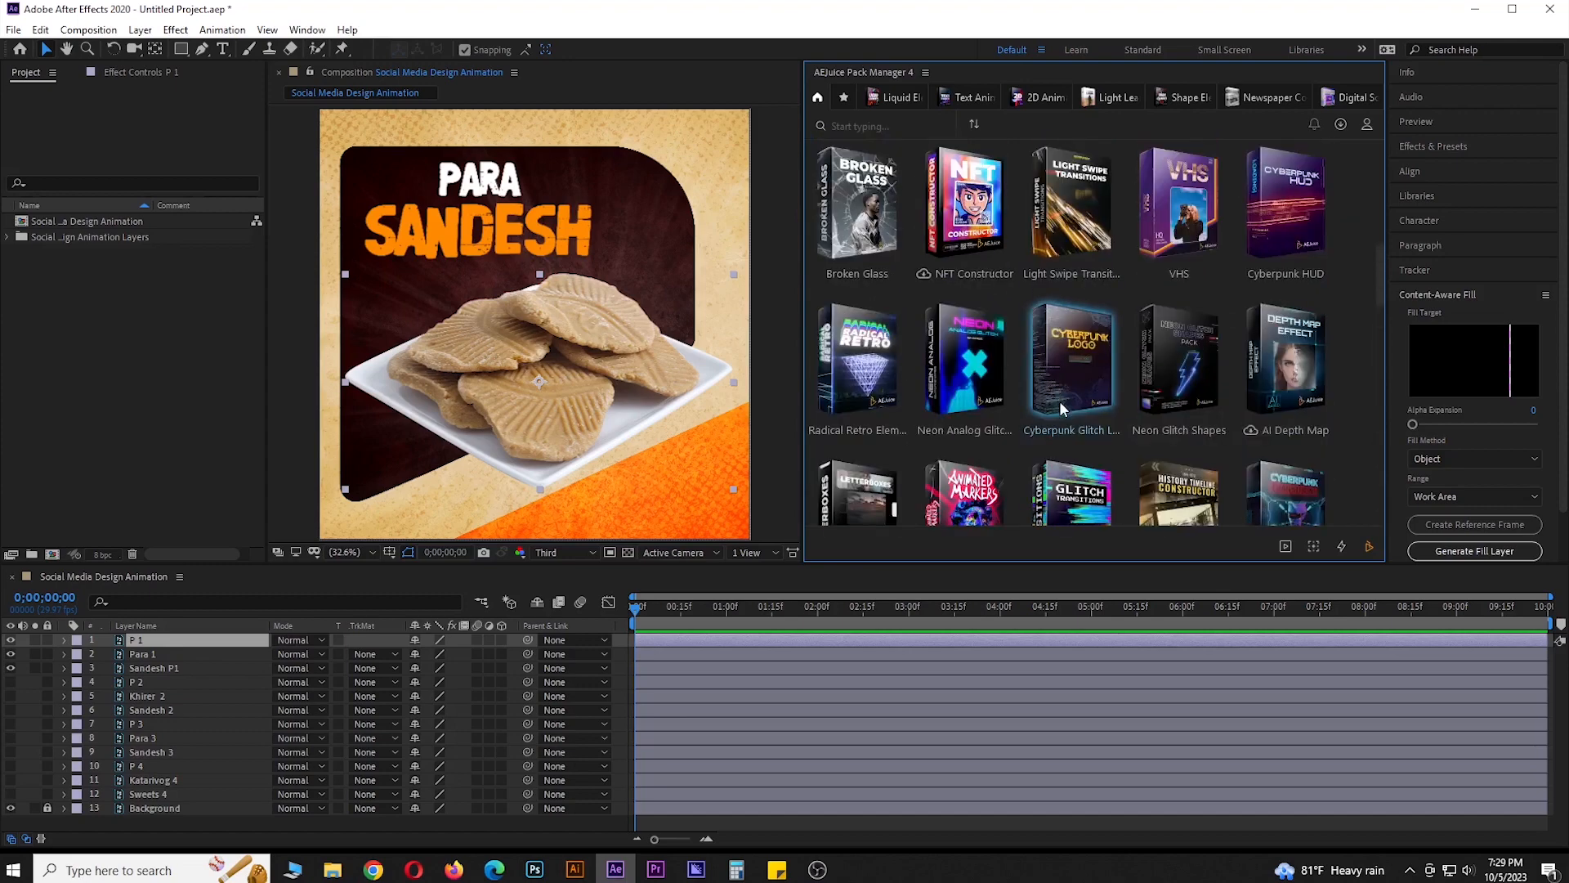
scroll(1015, 342, up, 1)
click(845, 98)
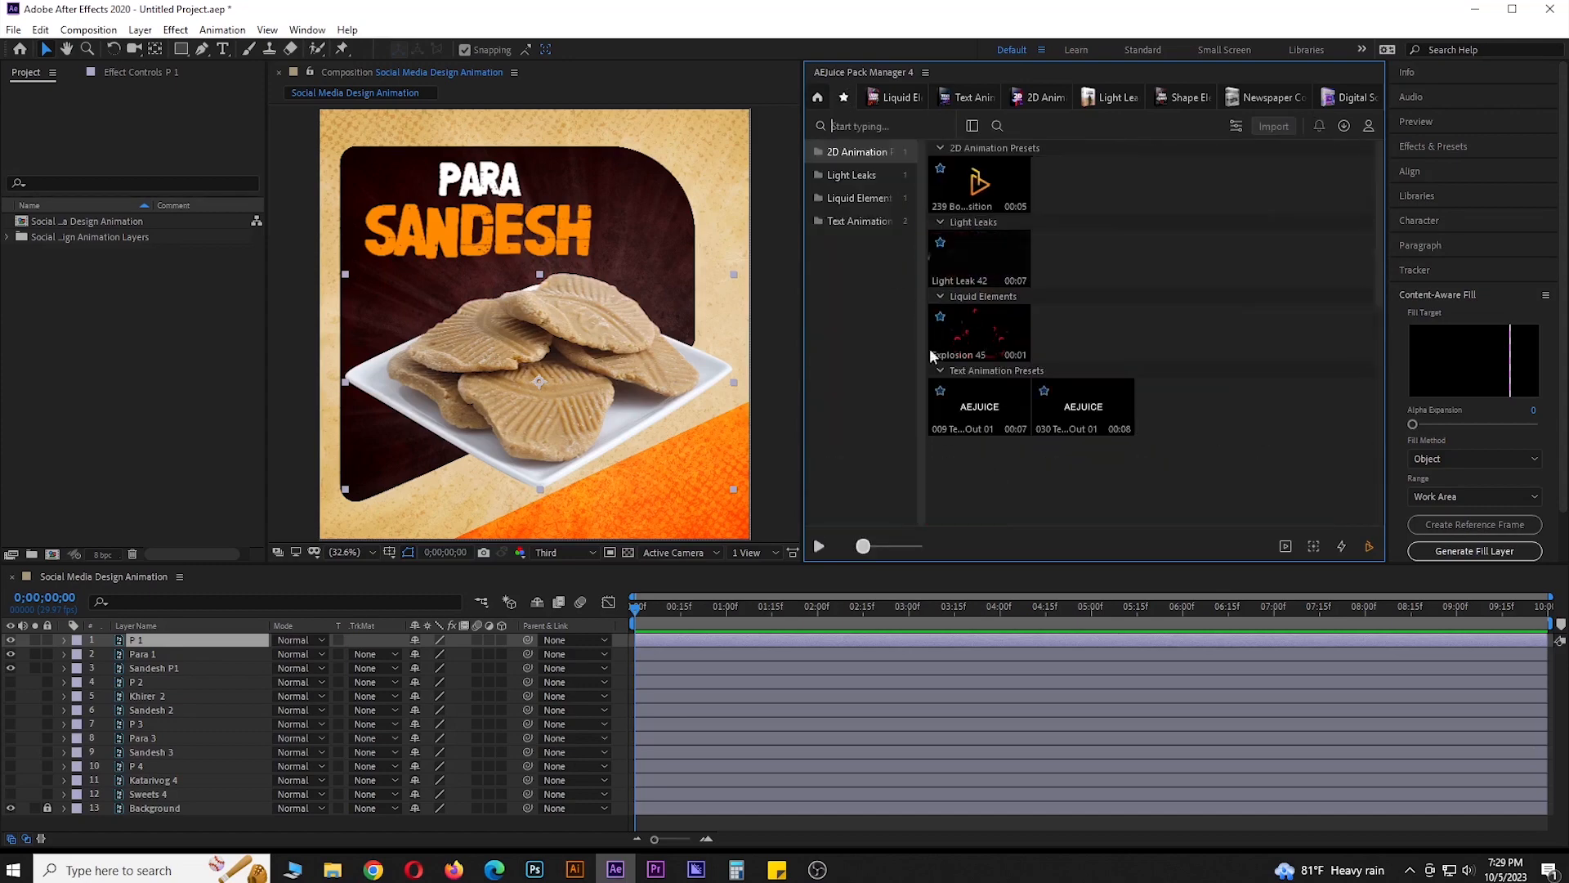
Apply the 120 Bounce Position Scale preset from the 2D Animation pack to the P 1 layer as both in and out animation
click(1047, 97)
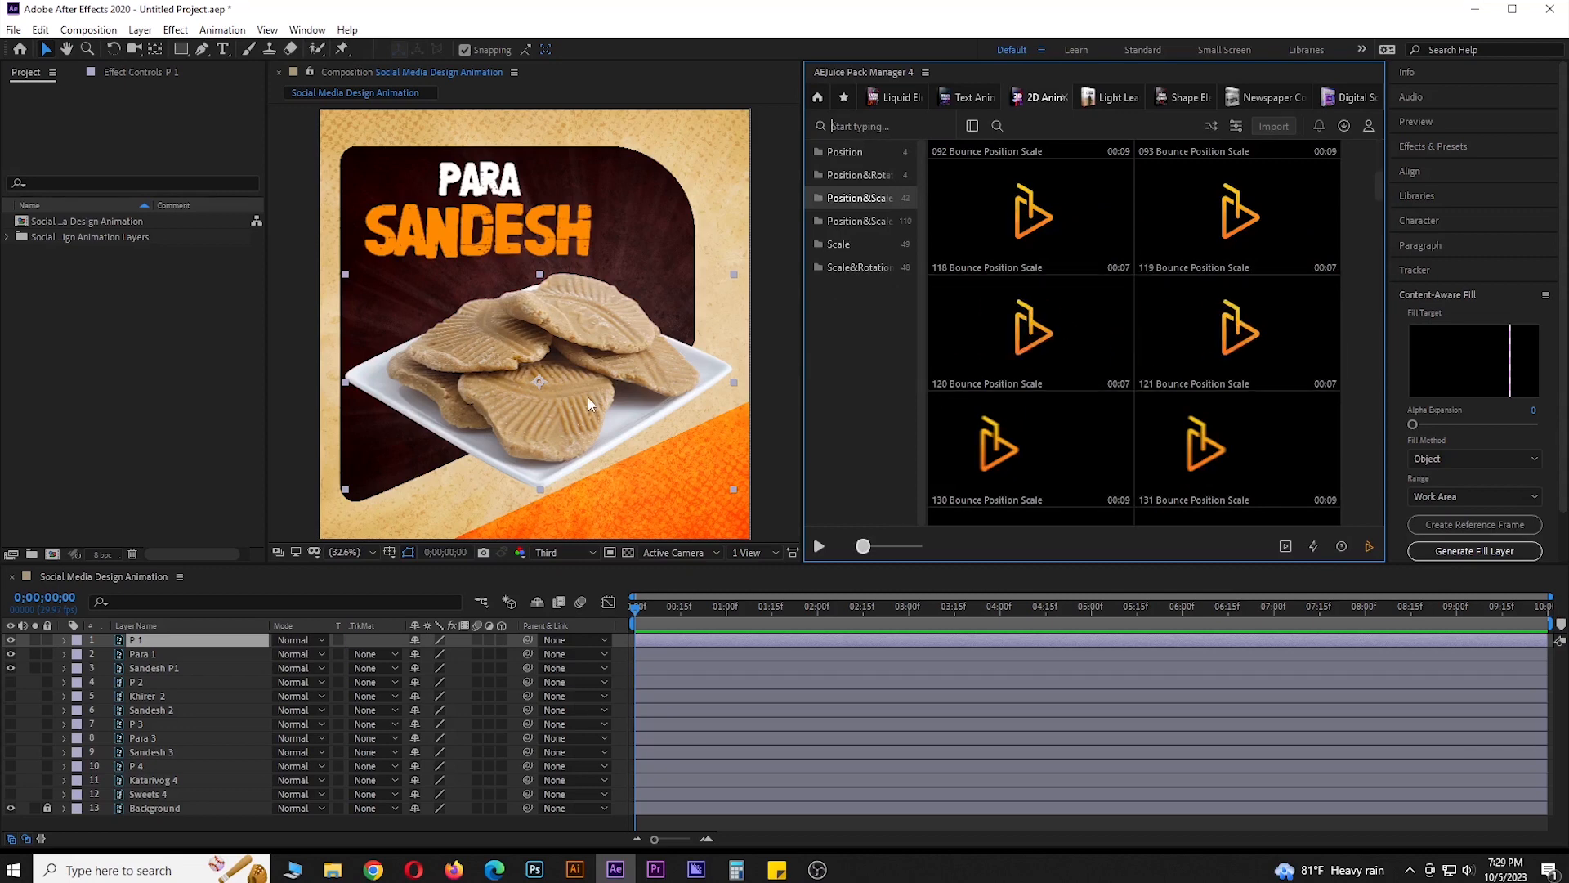
click(1028, 351)
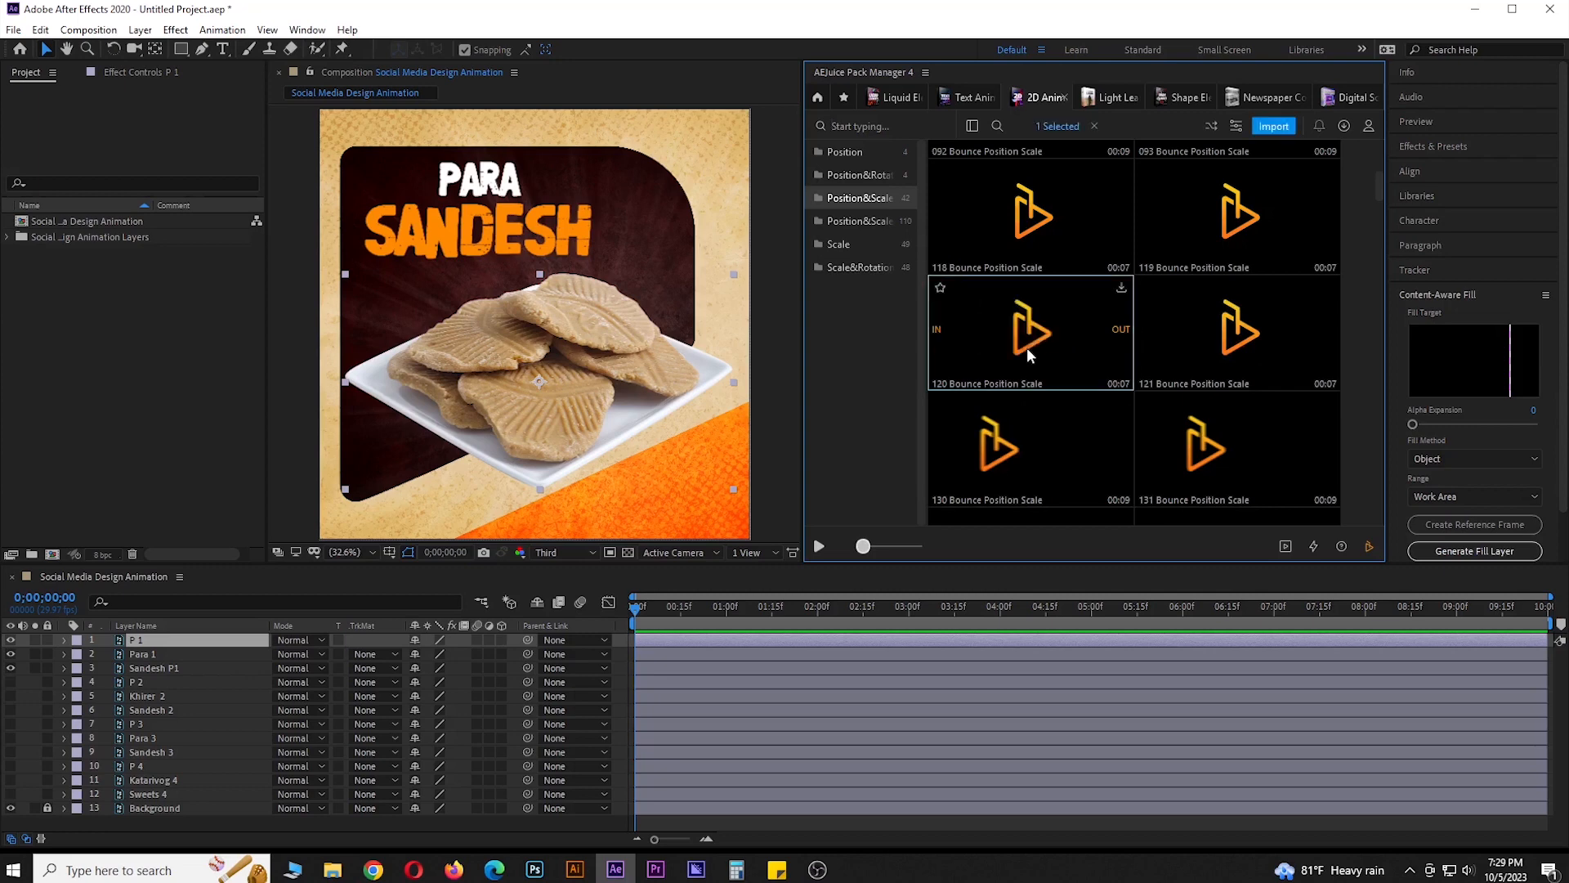
double_click(1026, 347)
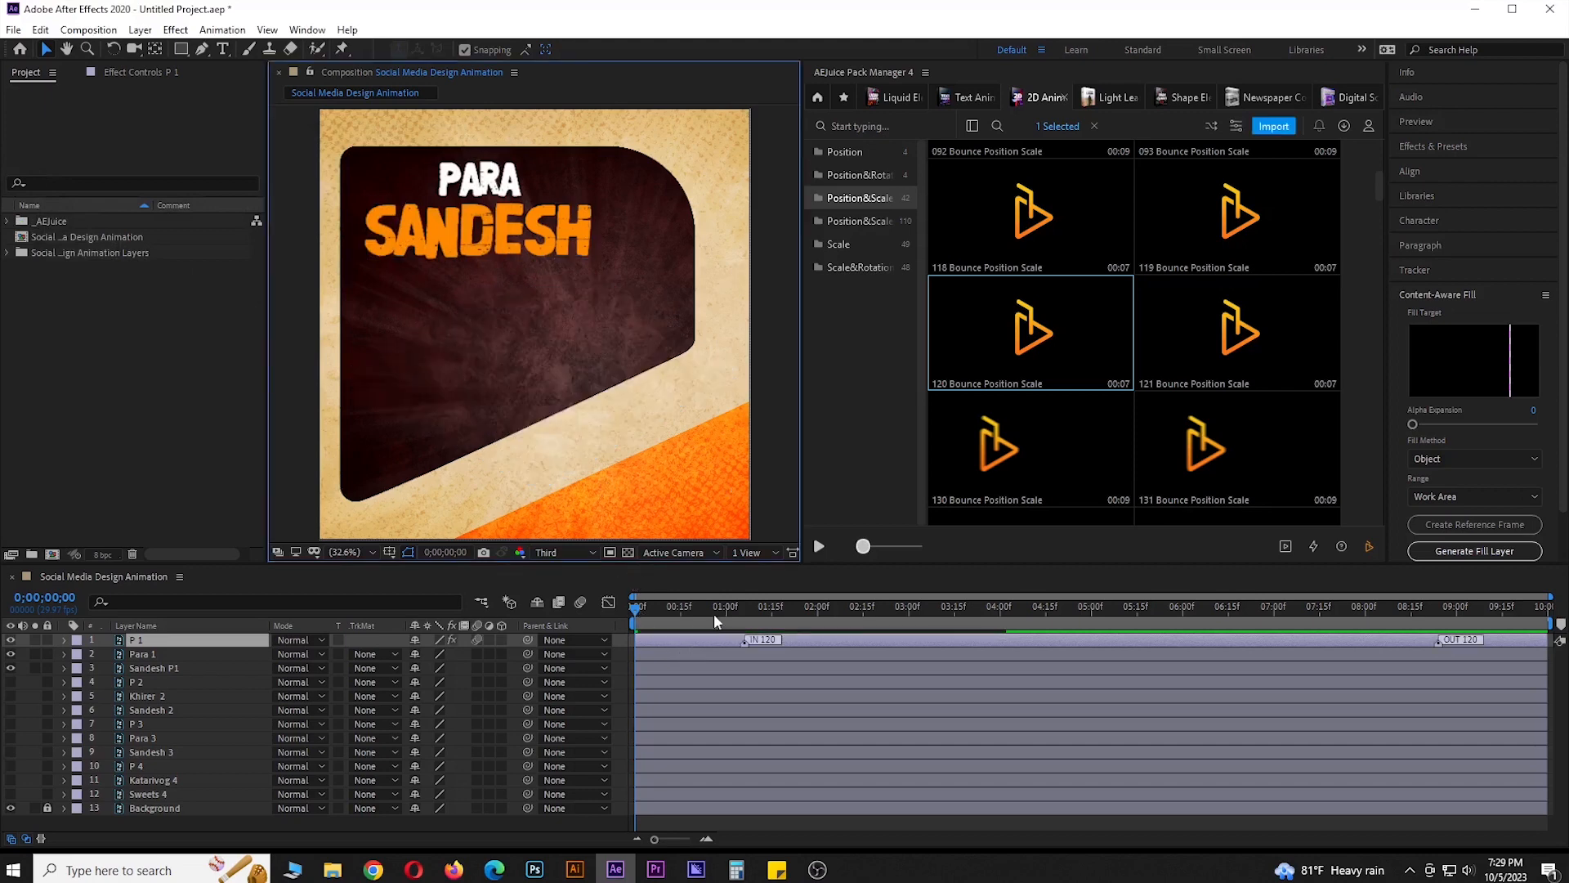
Play back P 1's bounce-in animation from the start of the composition and return to the first frame
drag(713, 610, 612, 610)
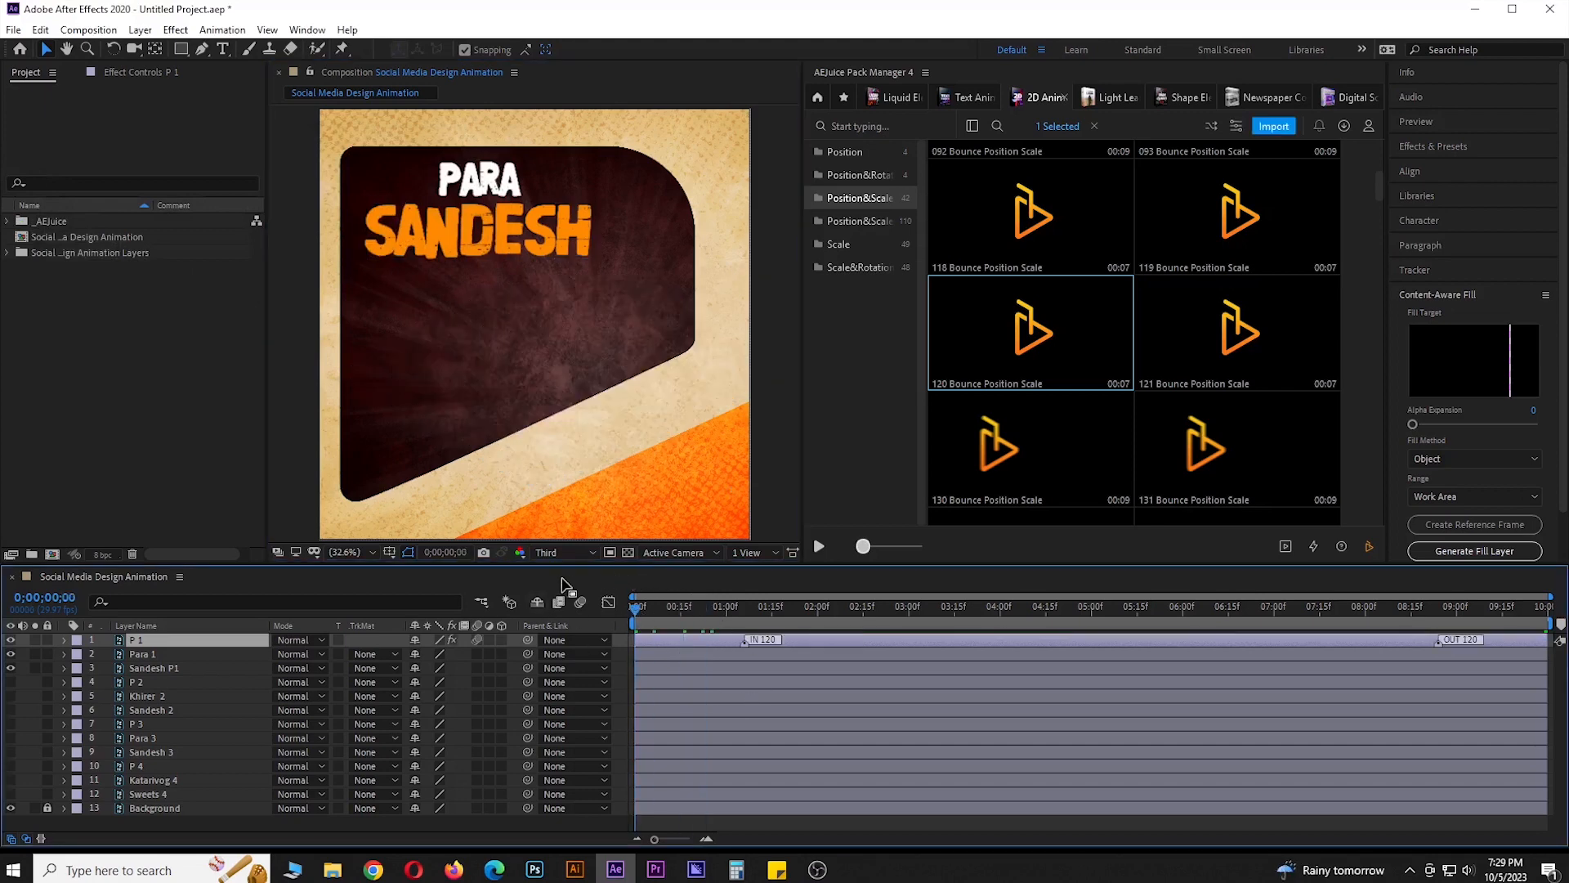
key(space)
key(space)
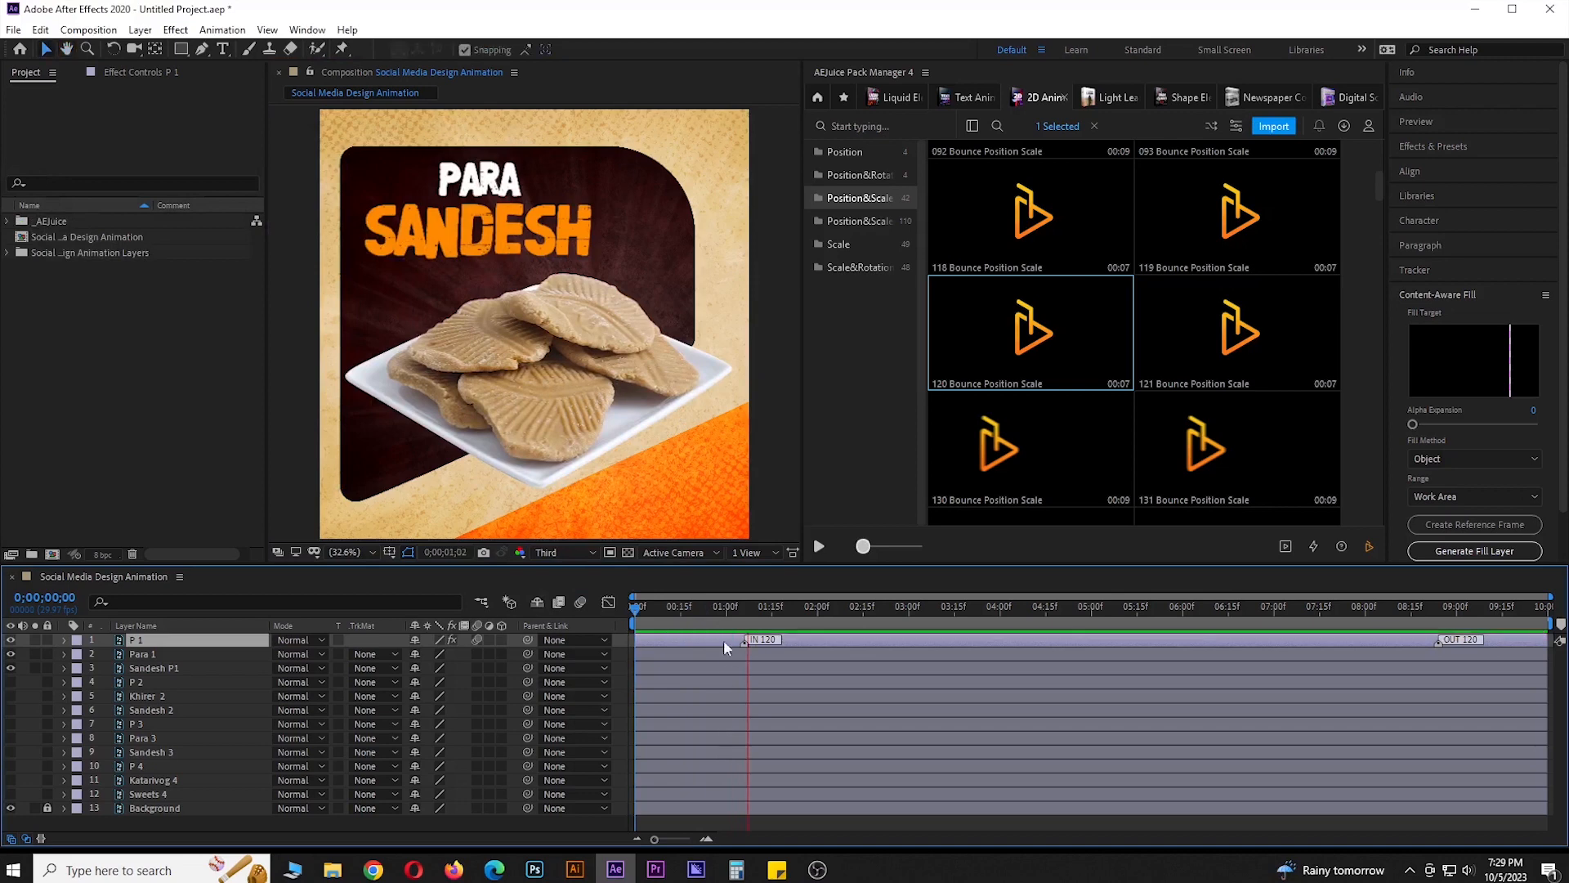
drag(734, 610, 593, 627)
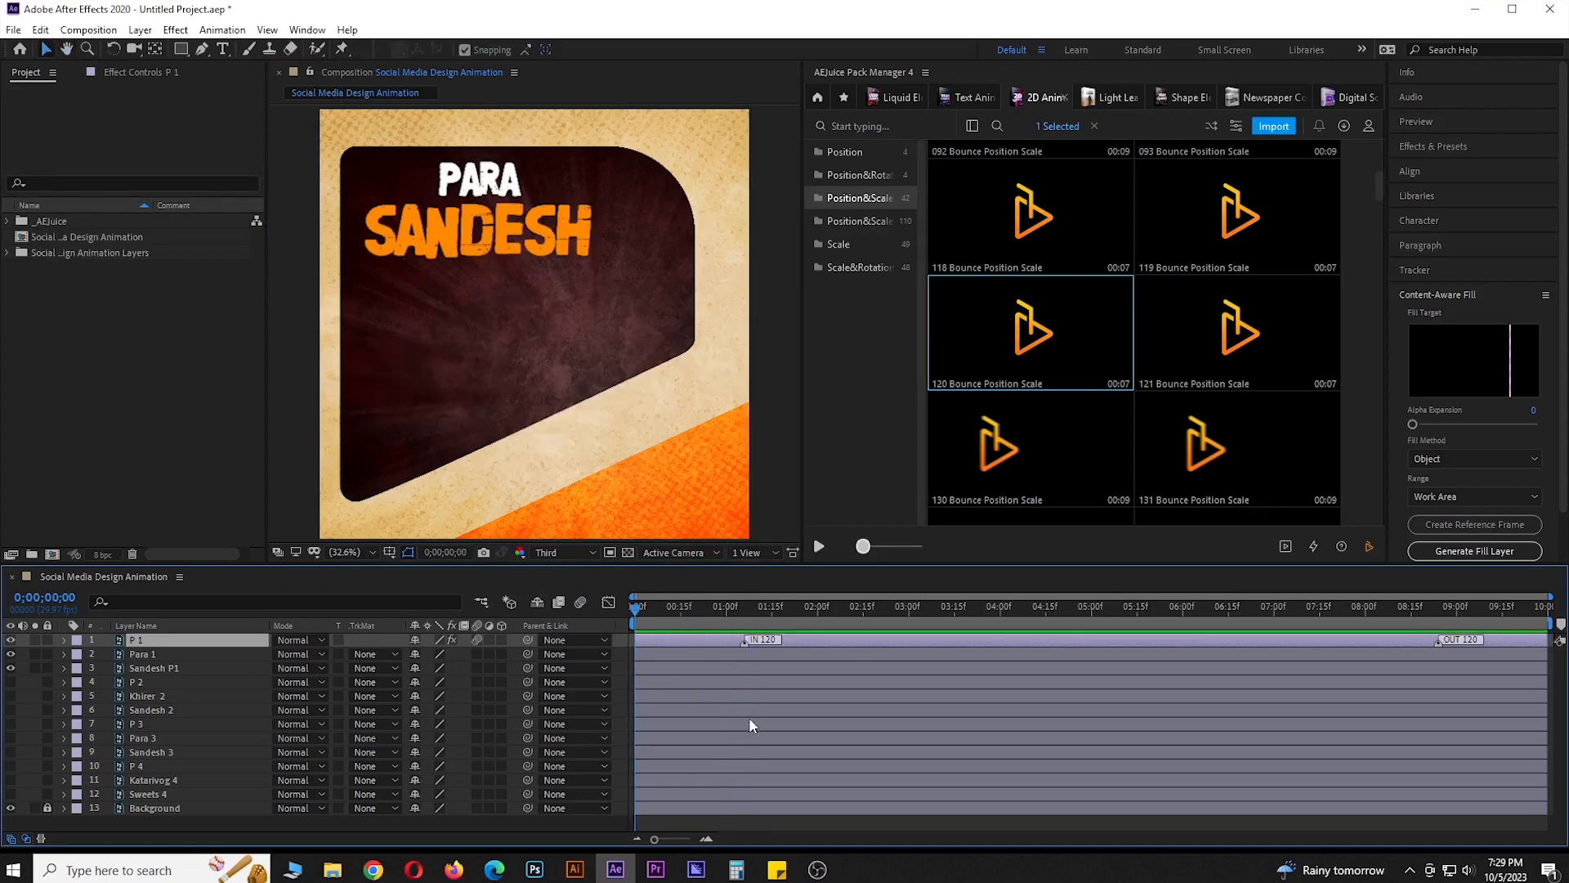
key(space)
key(space)
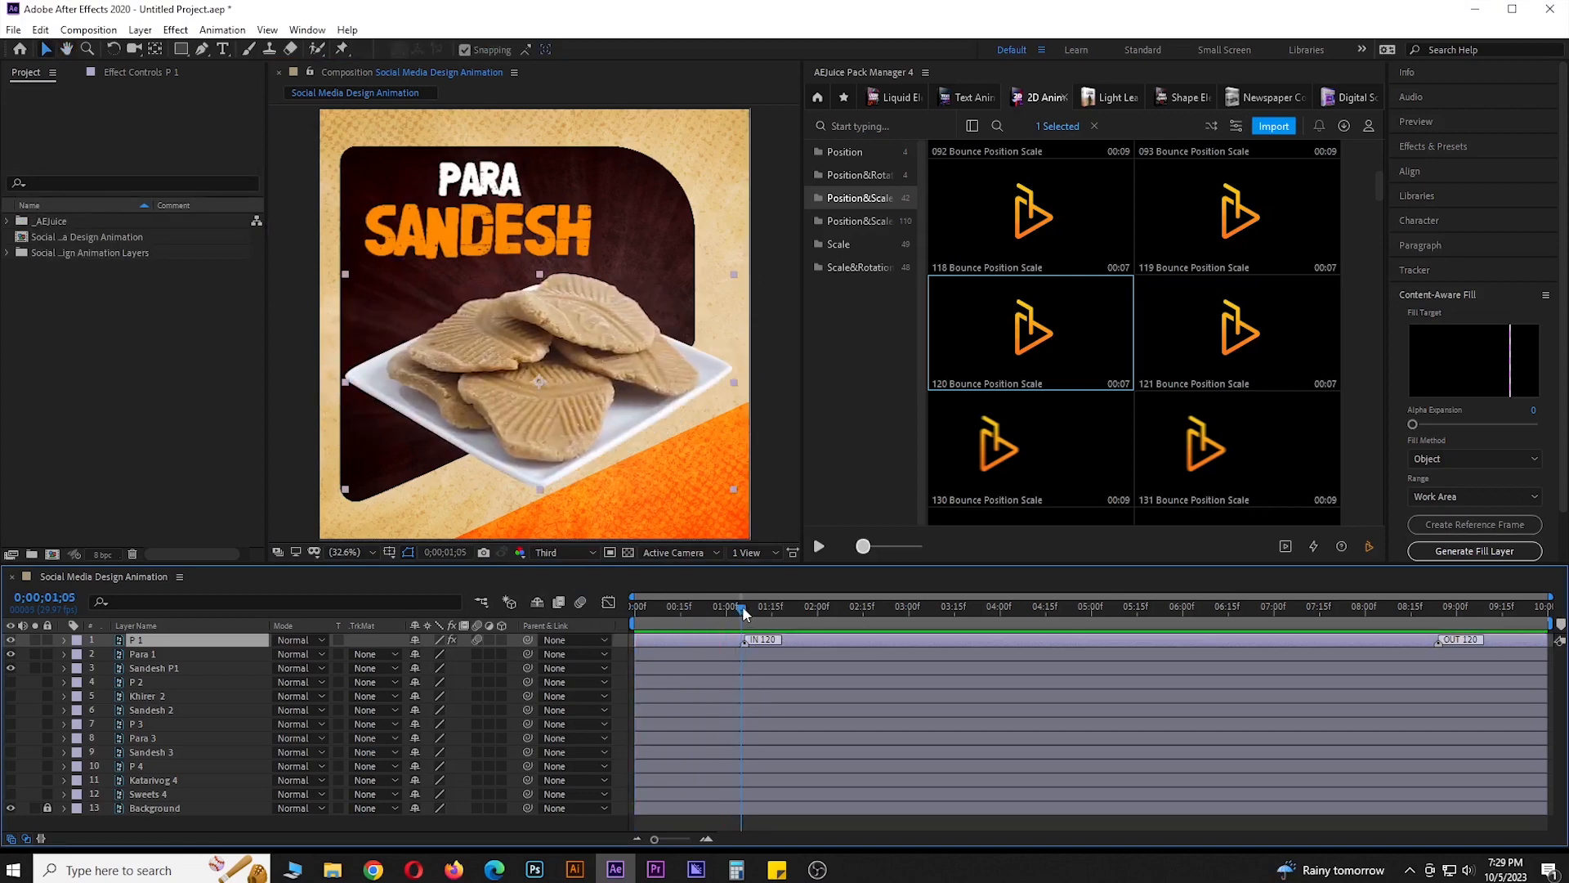
drag(742, 606, 605, 621)
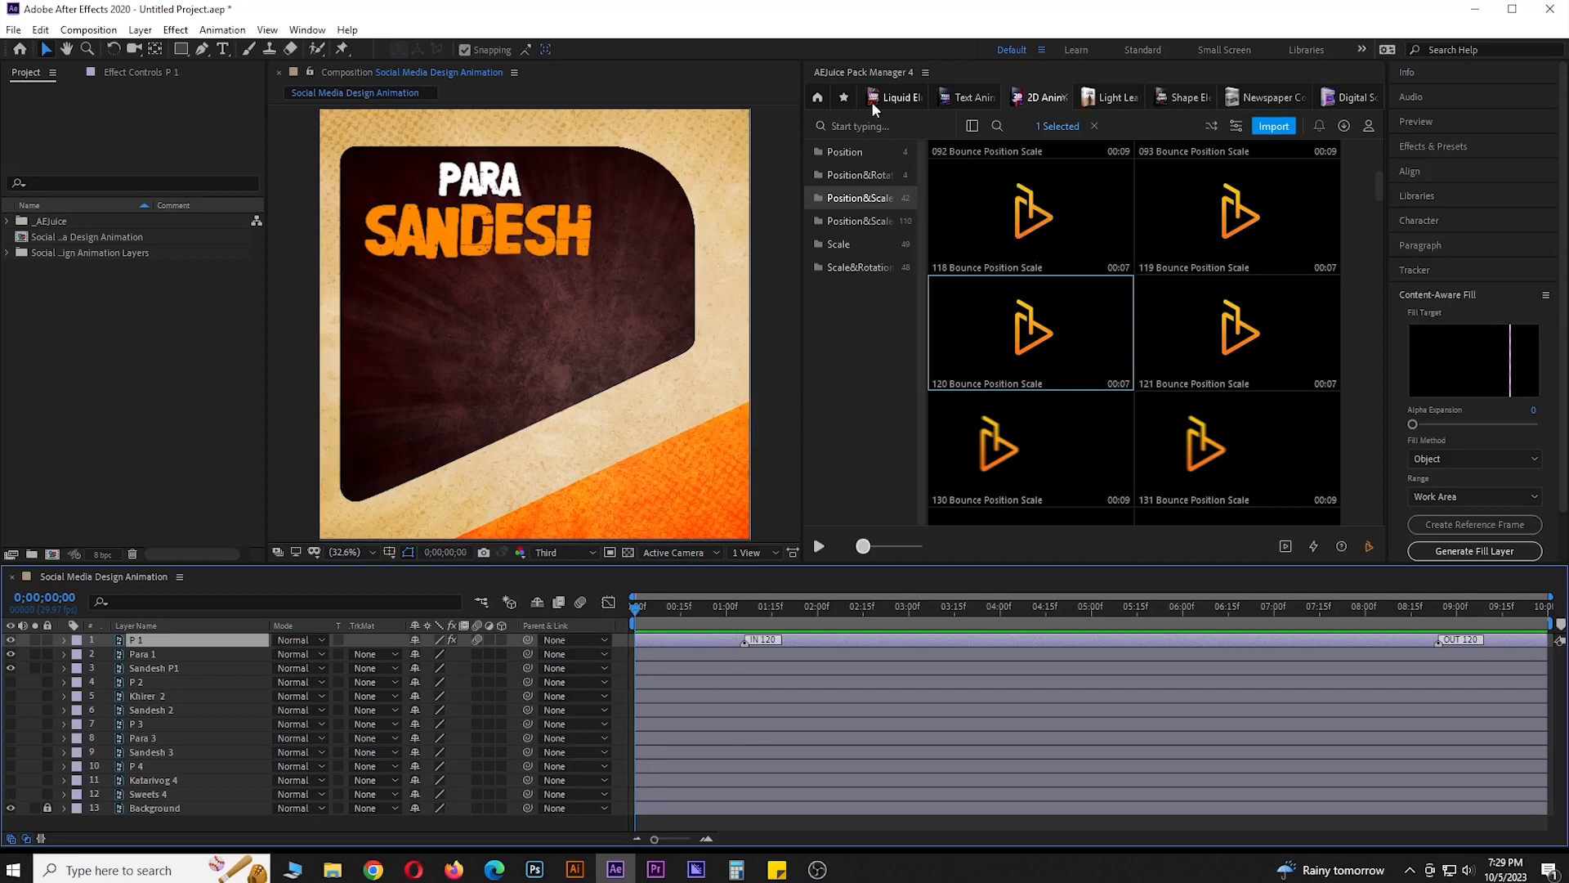
Import Explosion 45 from the Liquid Elements pack into the composition, color it orange and preview it from the start
click(897, 104)
scroll(1188, 332, up, 2)
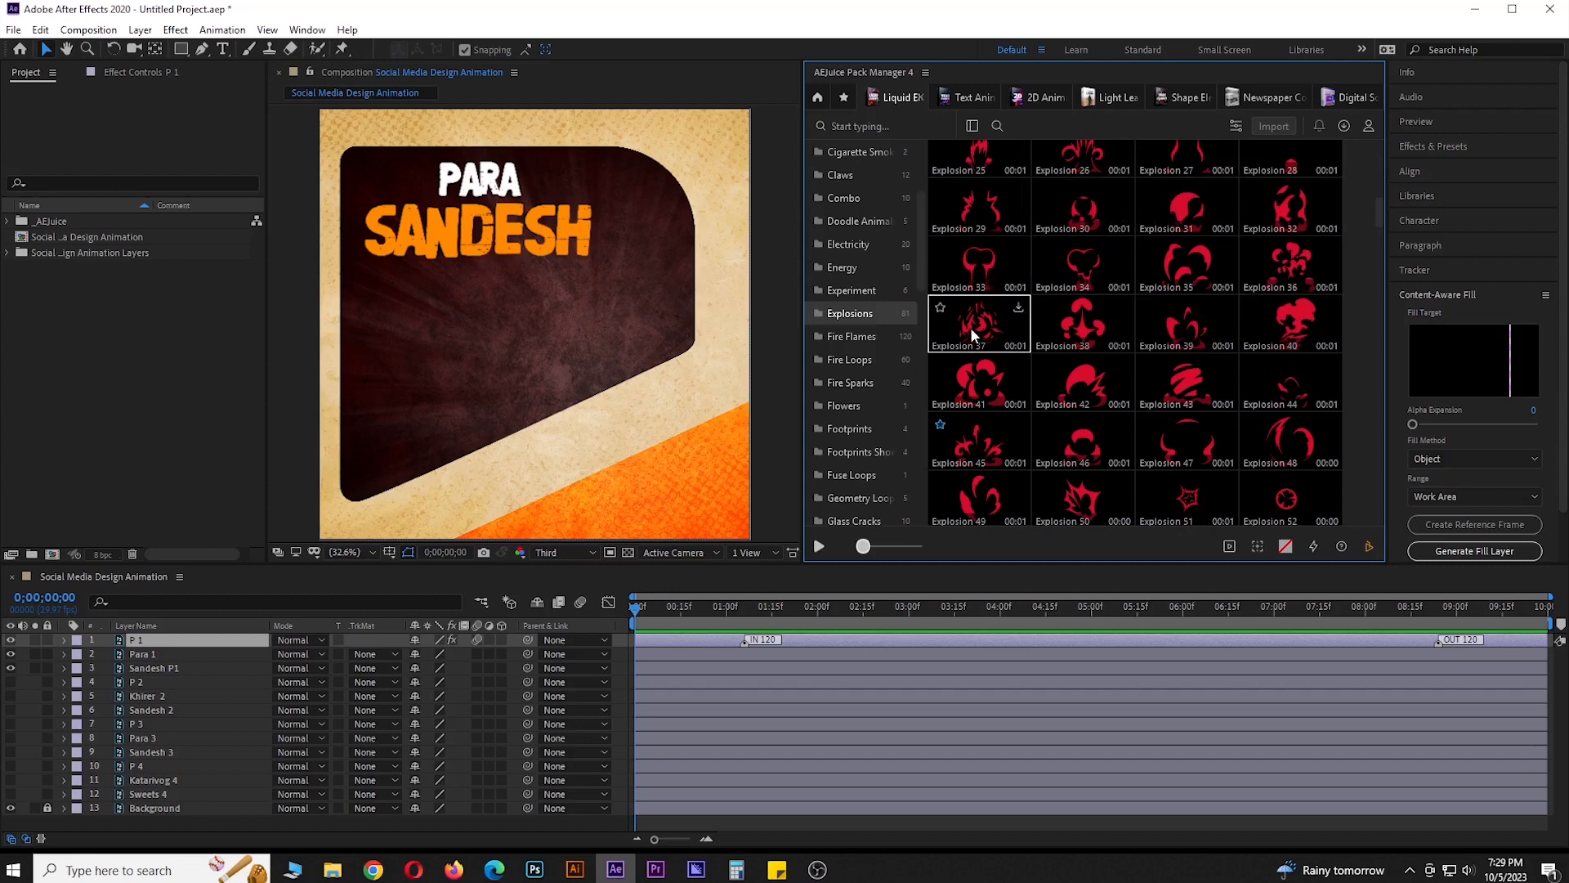
scroll(973, 400, up, 4)
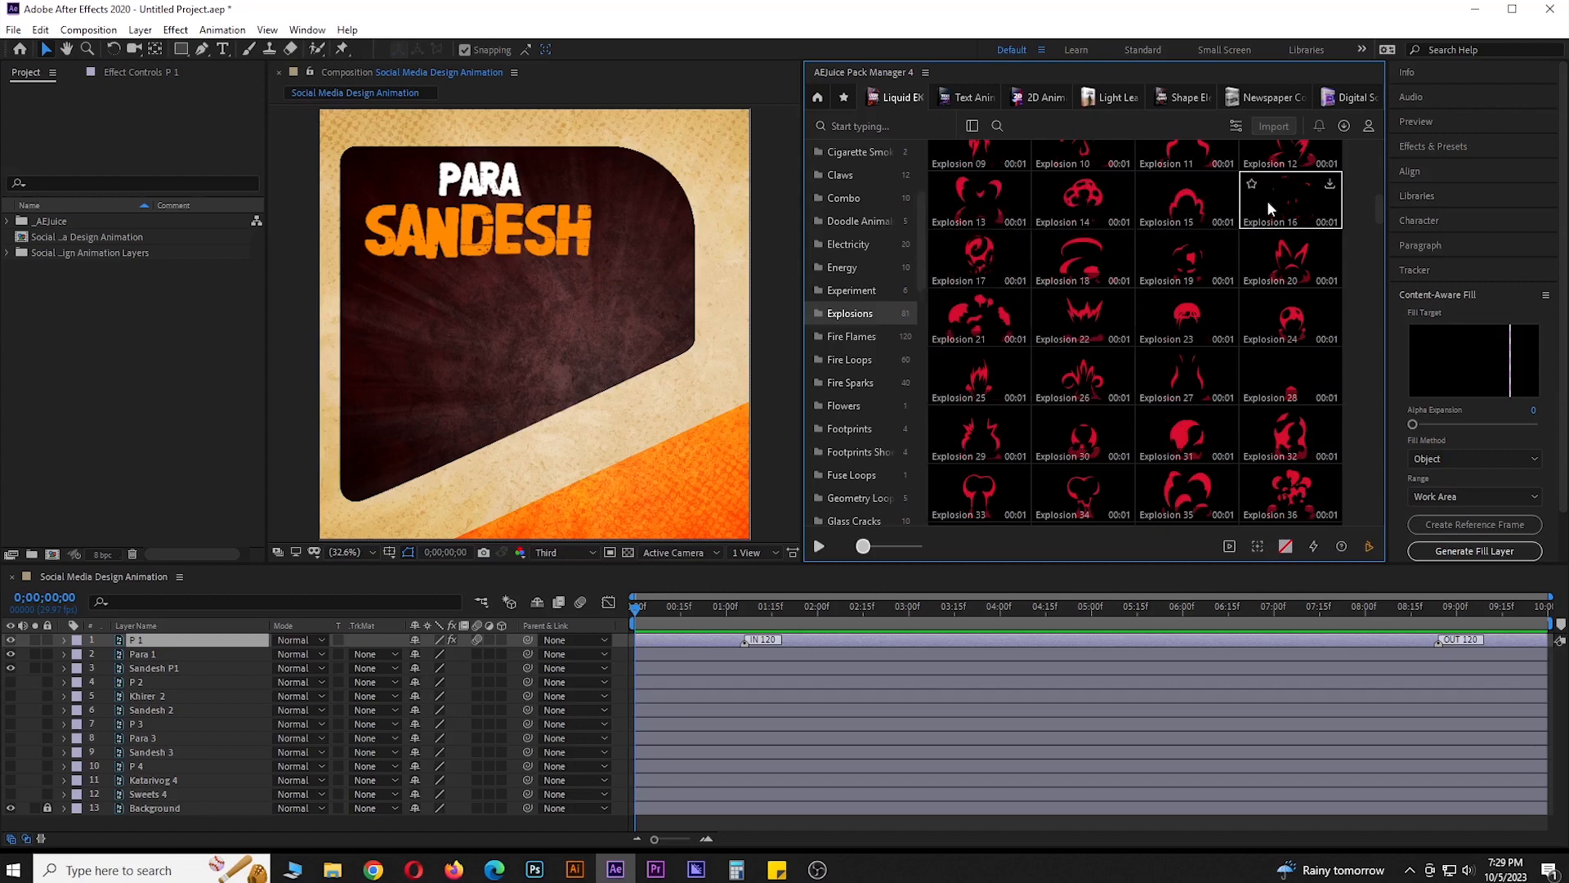
scroll(1275, 221, up, 3)
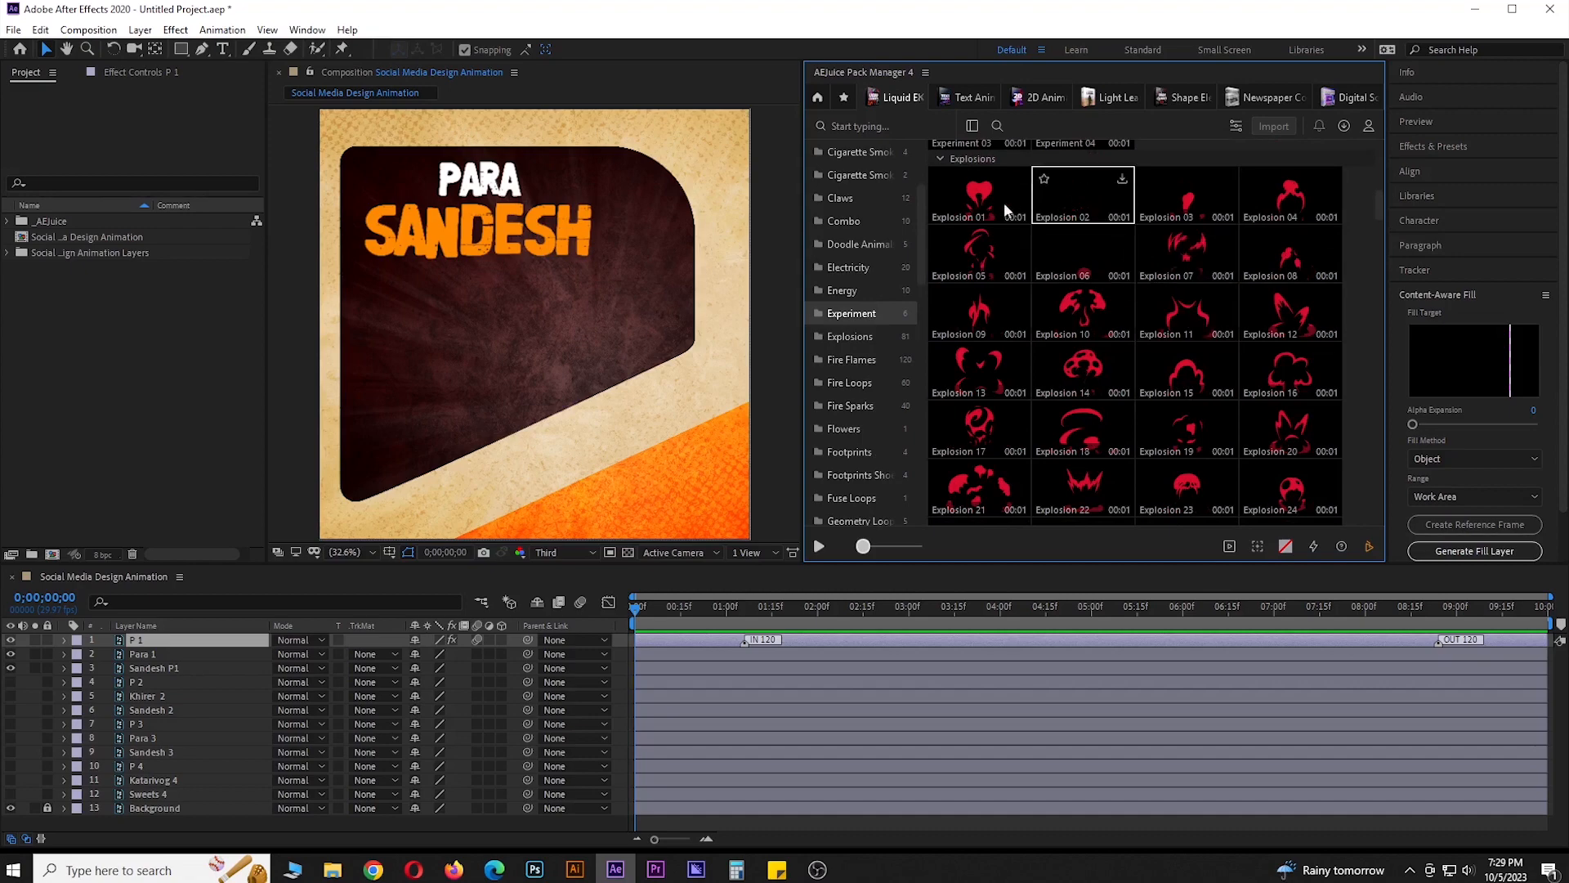
scroll(1013, 311, up, 3)
scroll(1177, 439, down, 2)
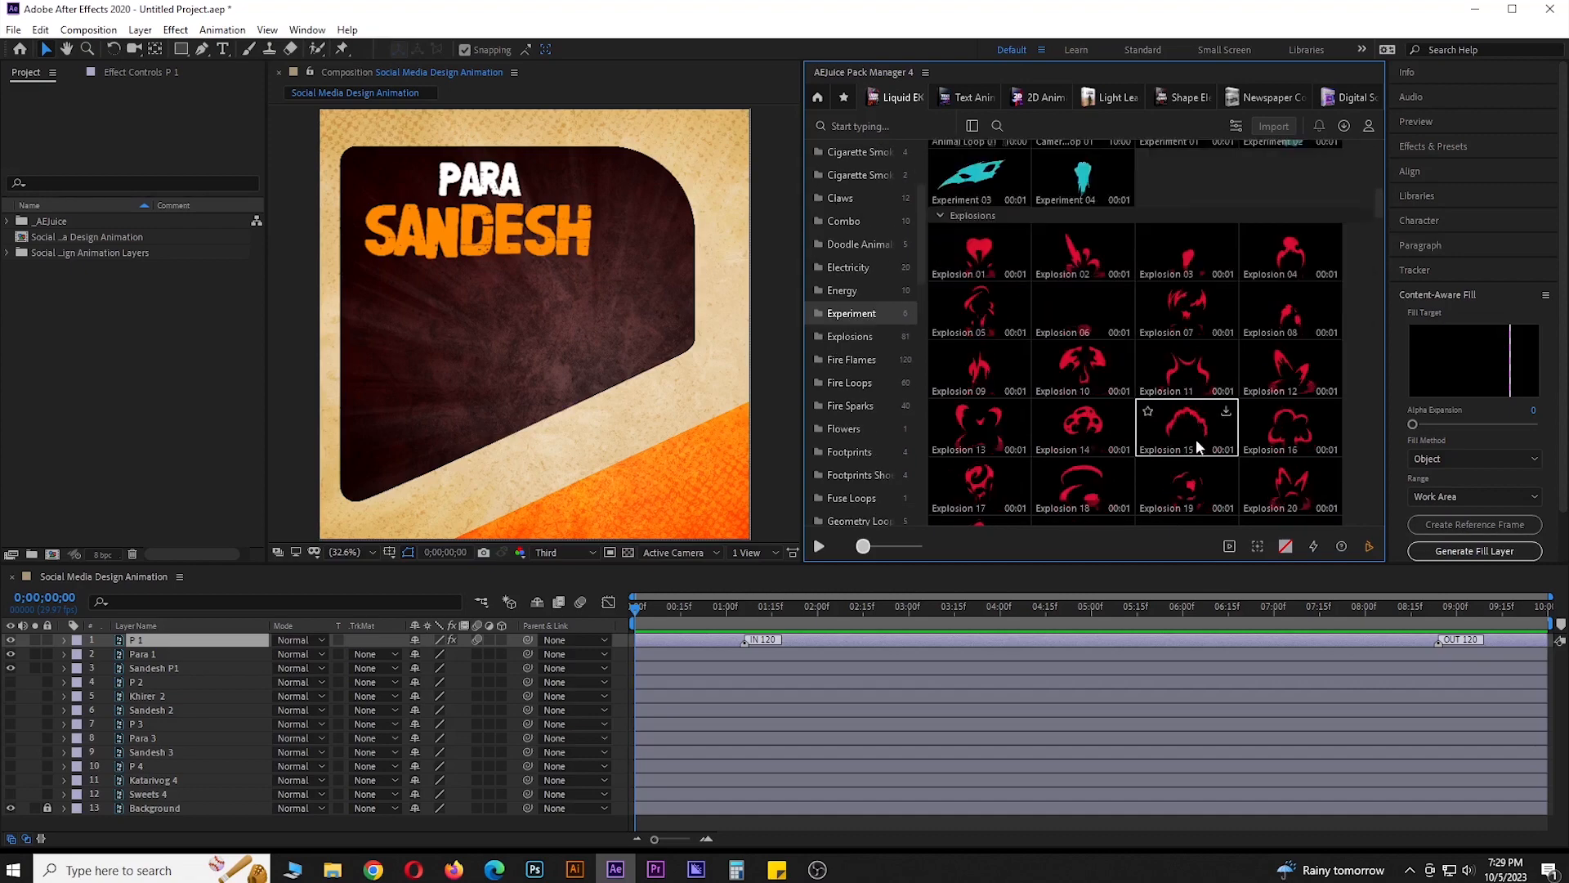
scroll(1196, 438, down, 5)
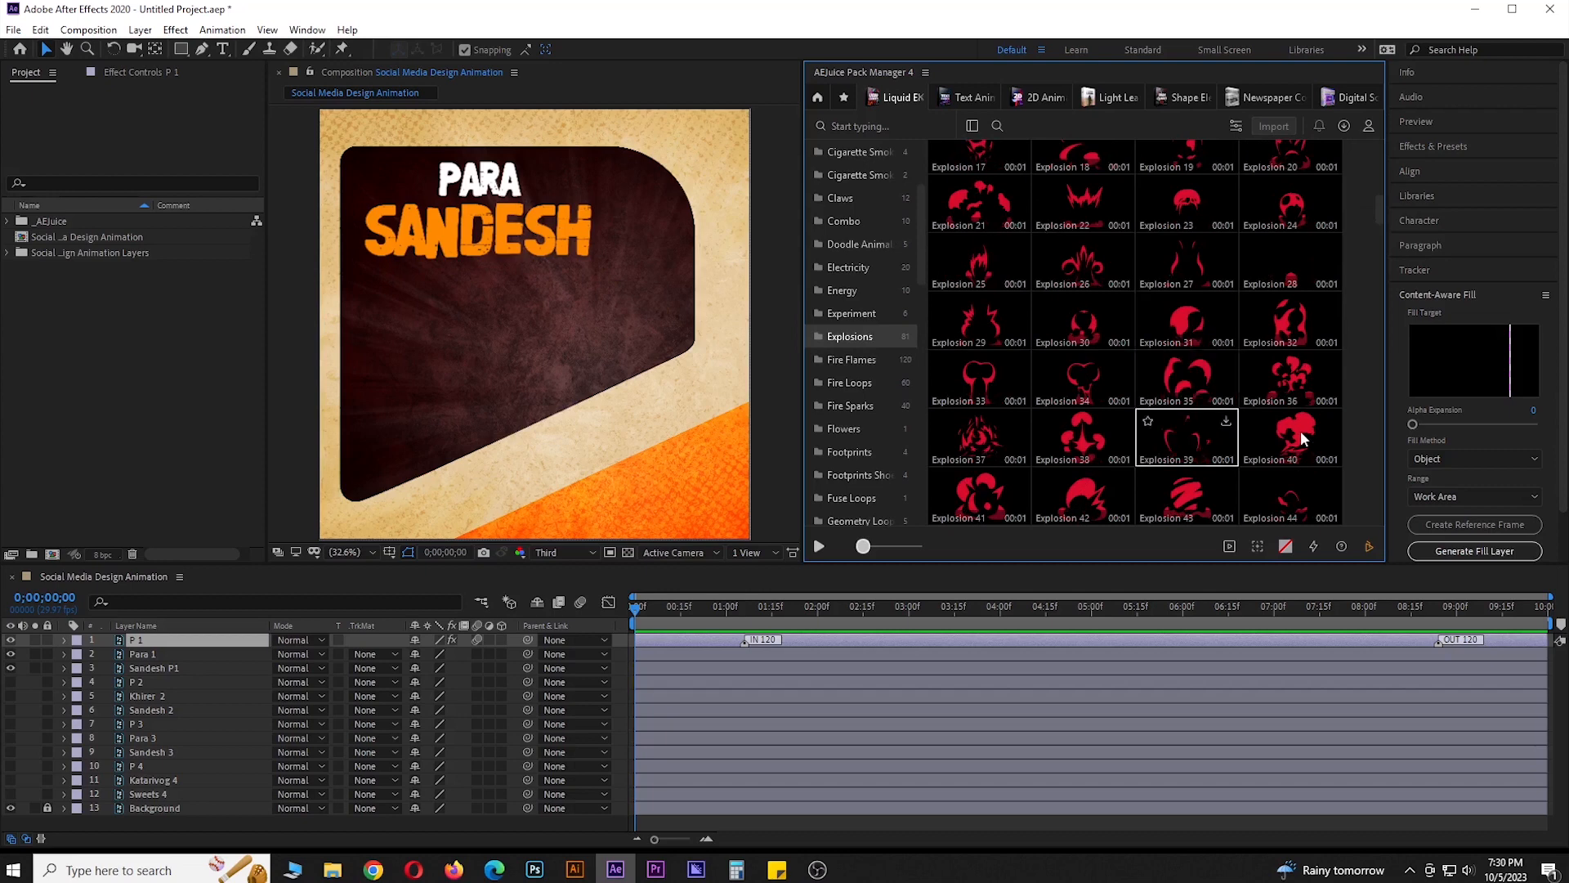
scroll(1302, 430, down, 2)
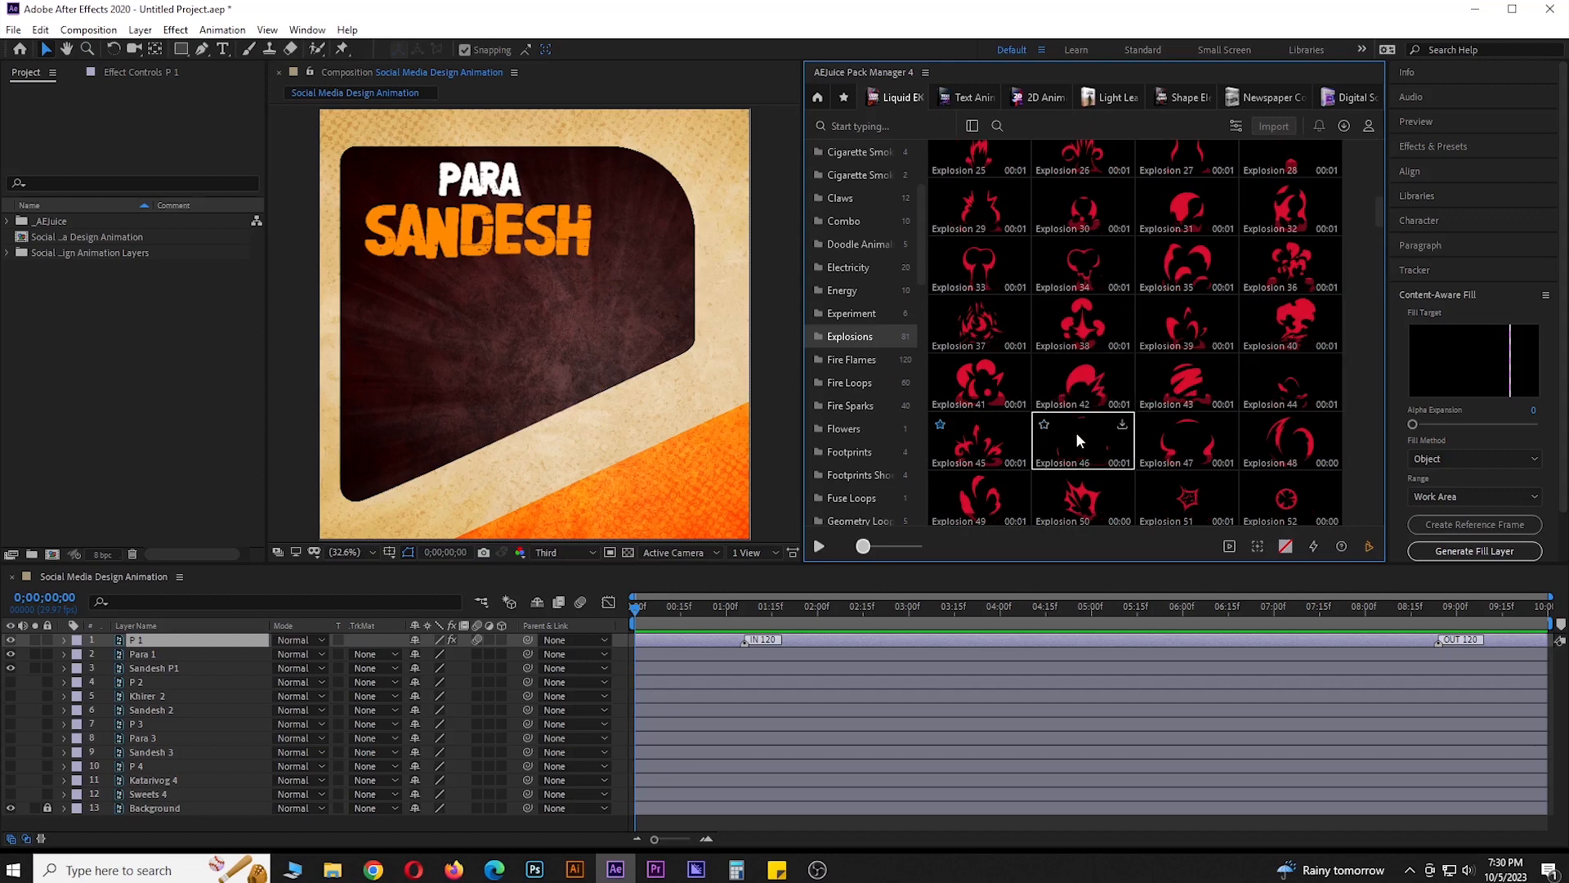
scroll(1077, 434, down, 1)
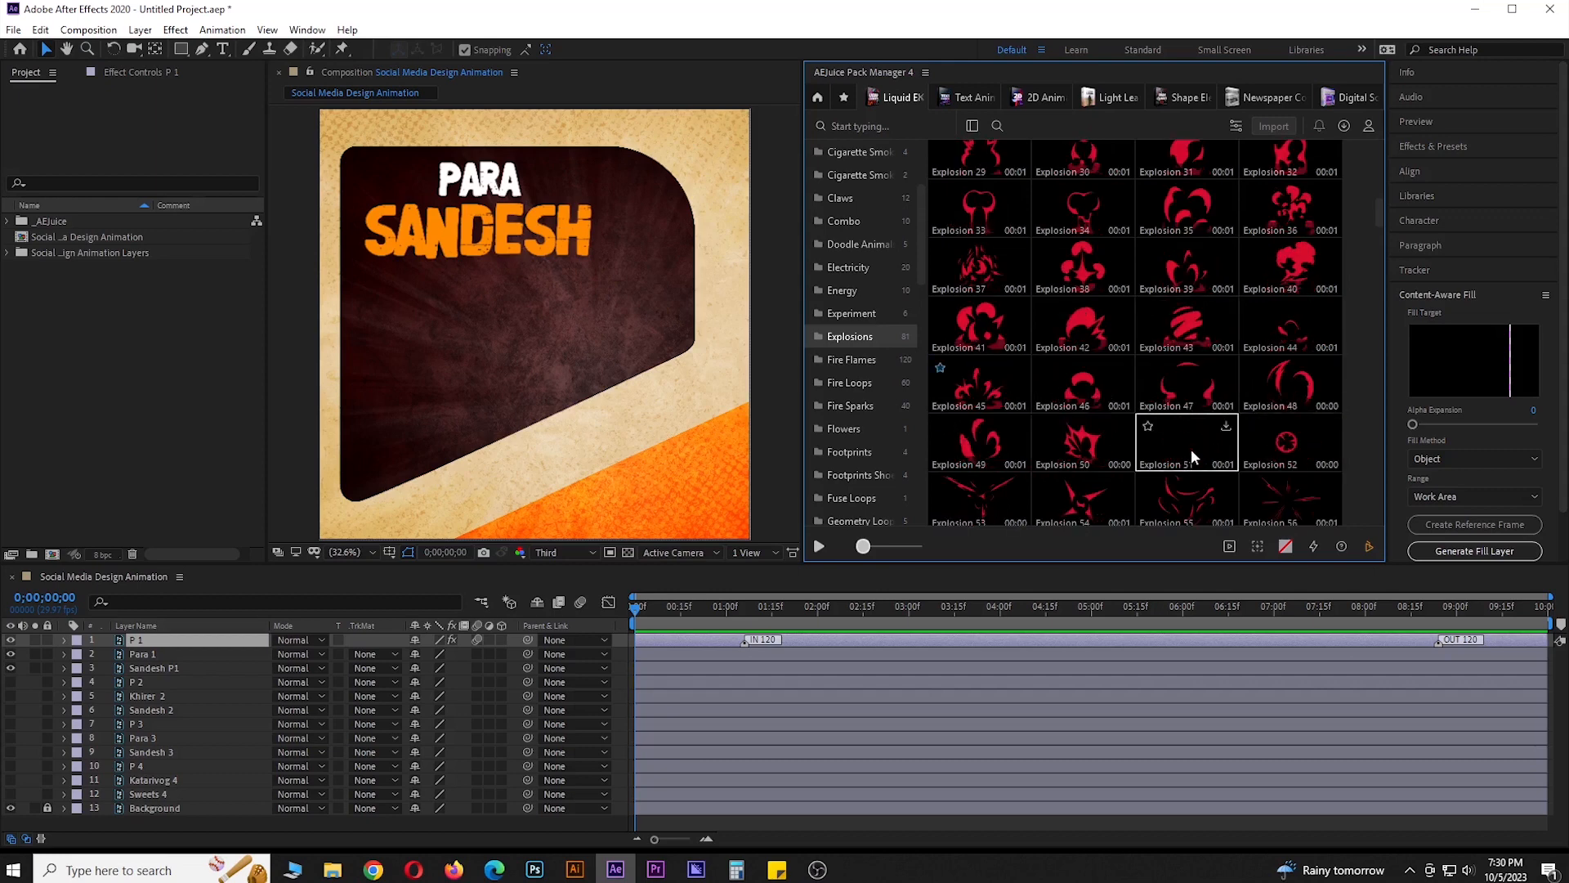
scroll(986, 447, down, 2)
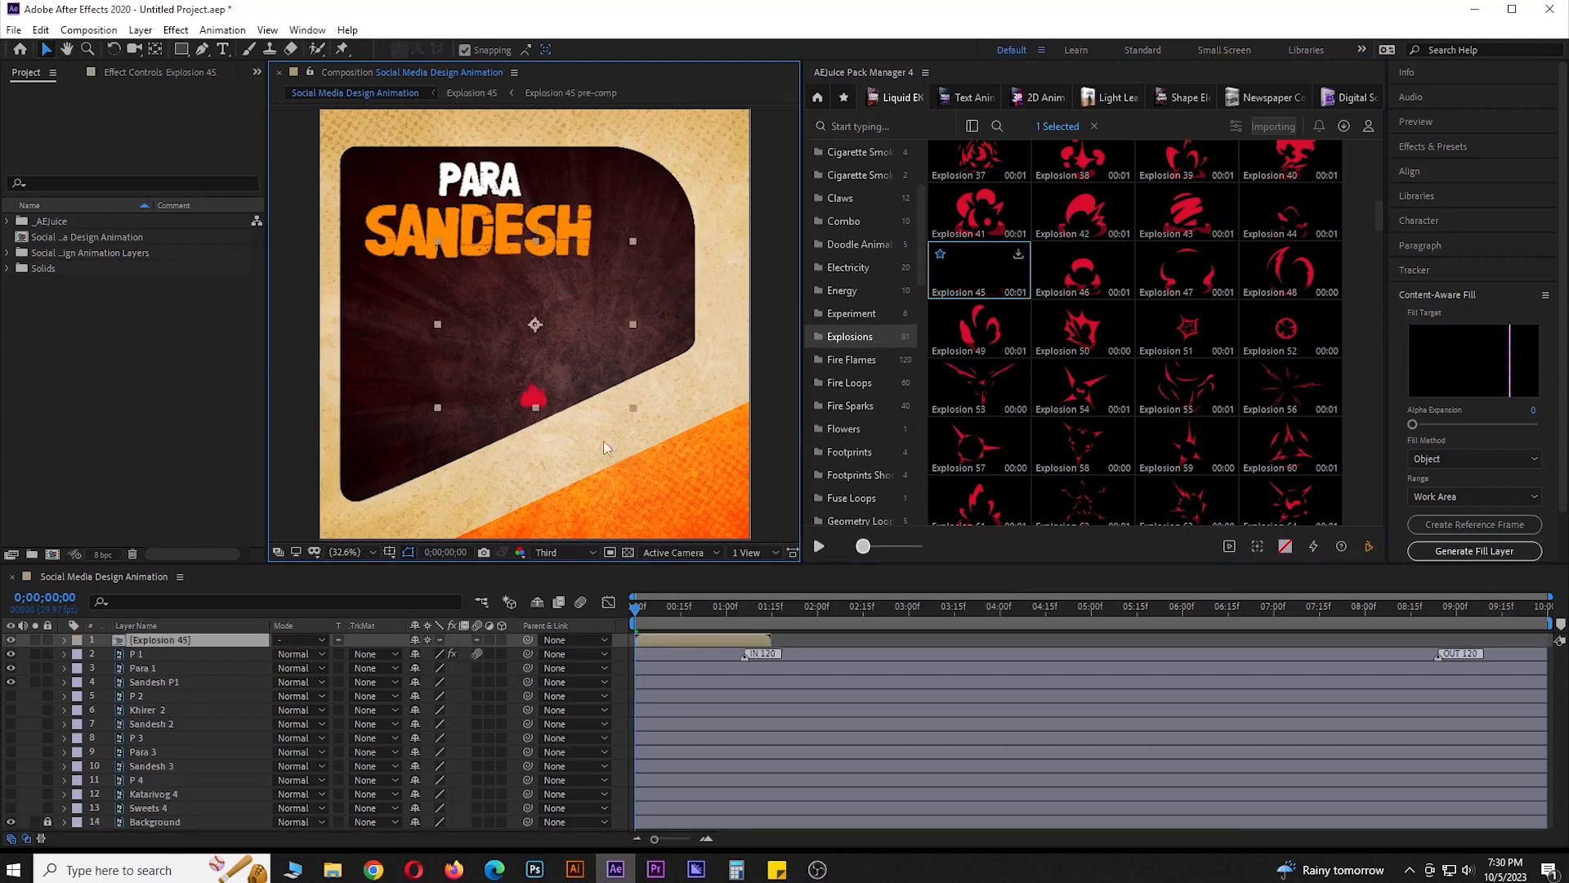
key(space)
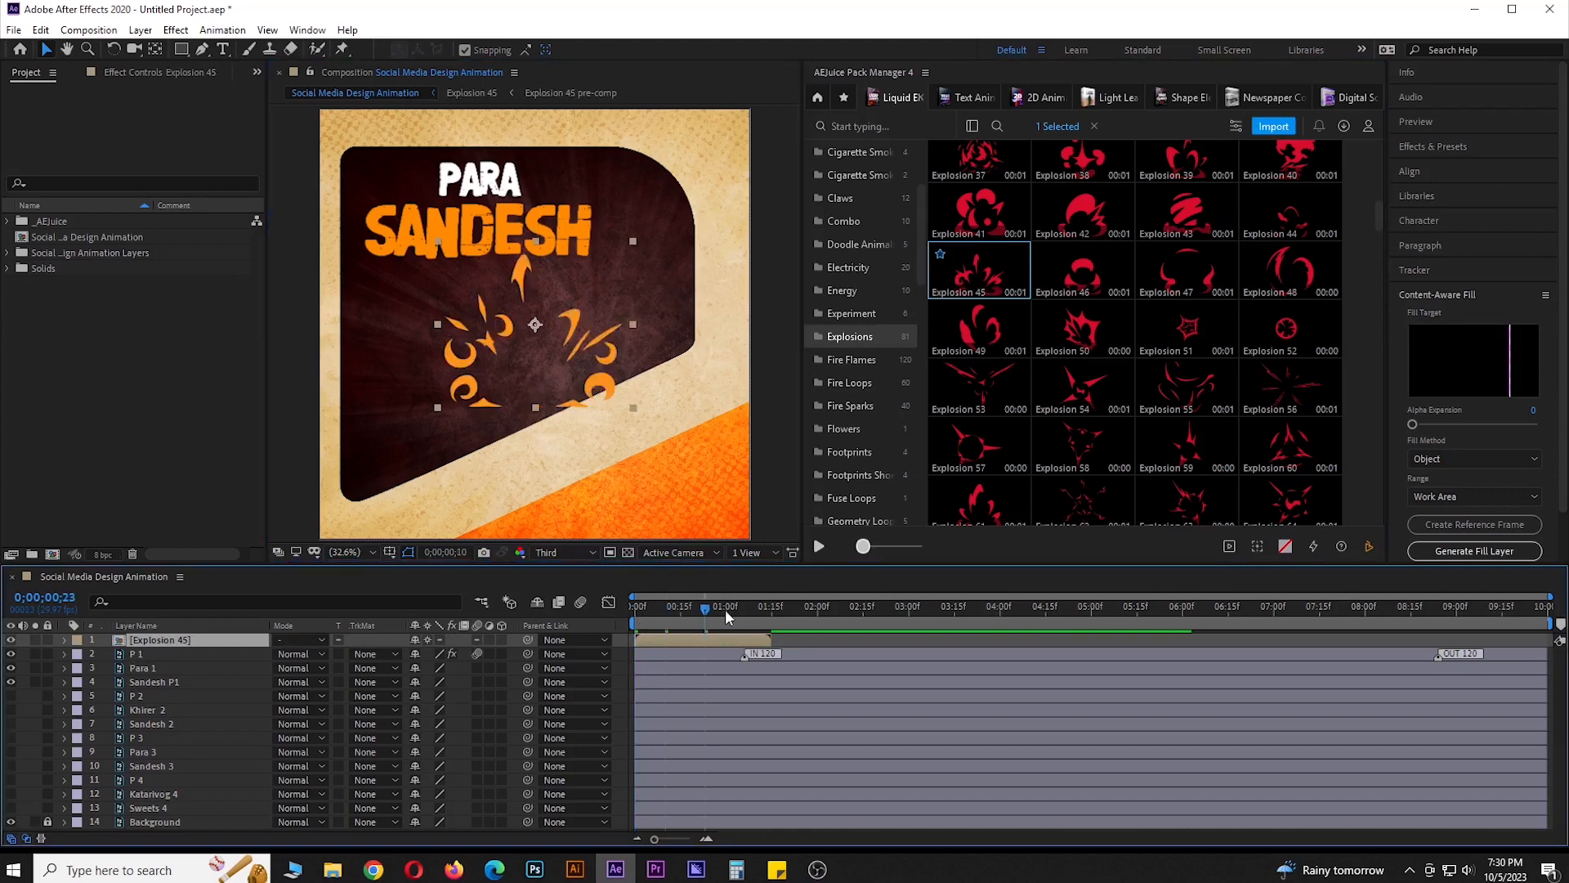
click(631, 615)
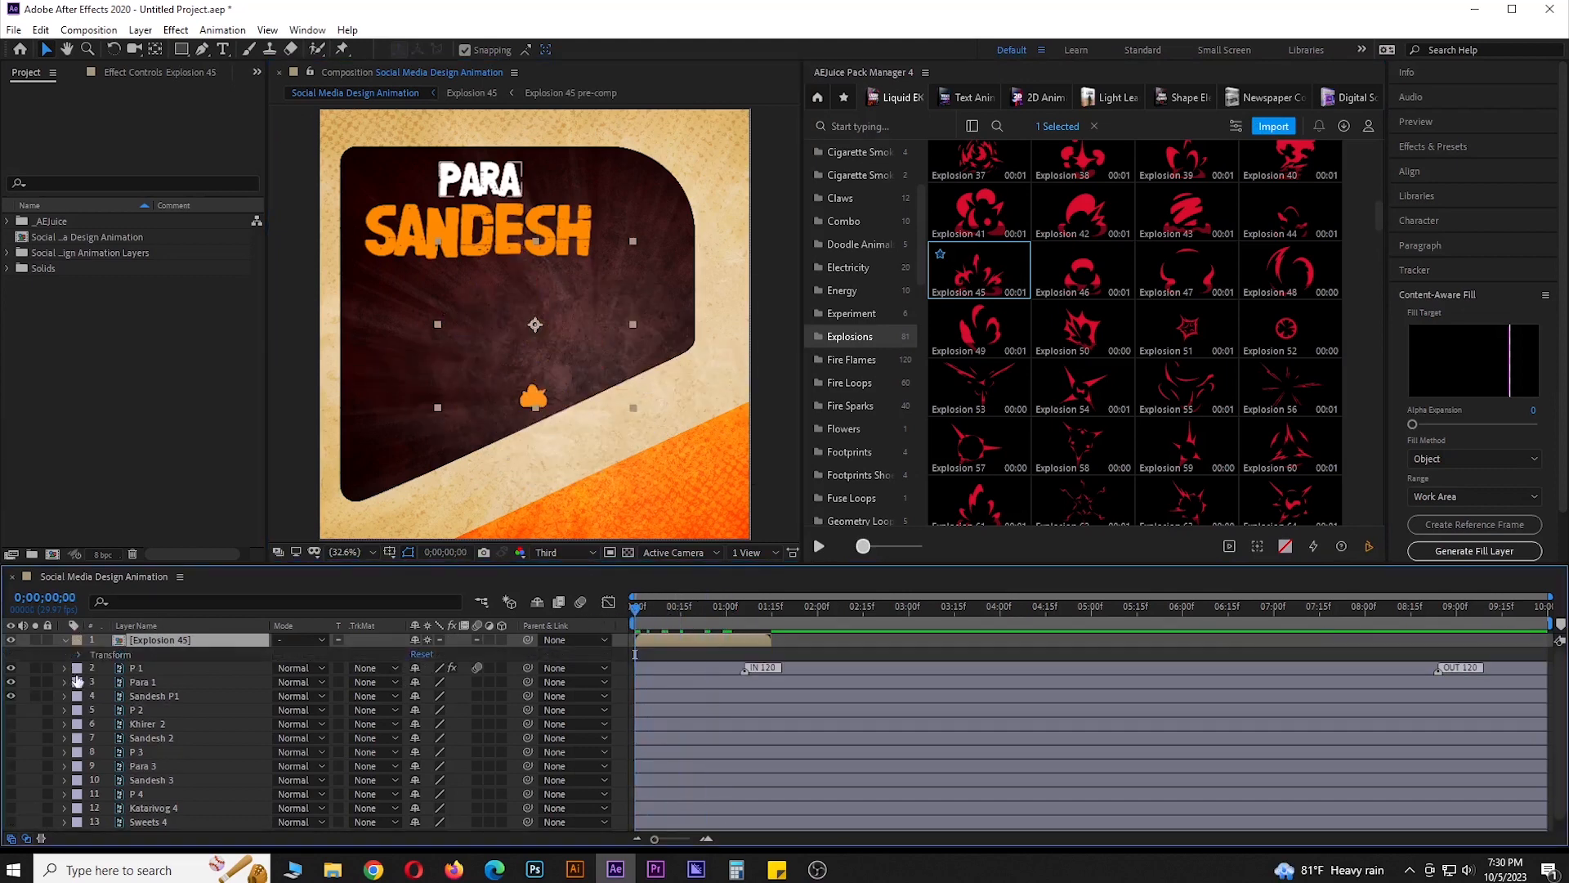
Set the Explosion 45 layer's rotation to 90°, scale it to about 265.8% and move it down to about 800, 931
click(64, 639)
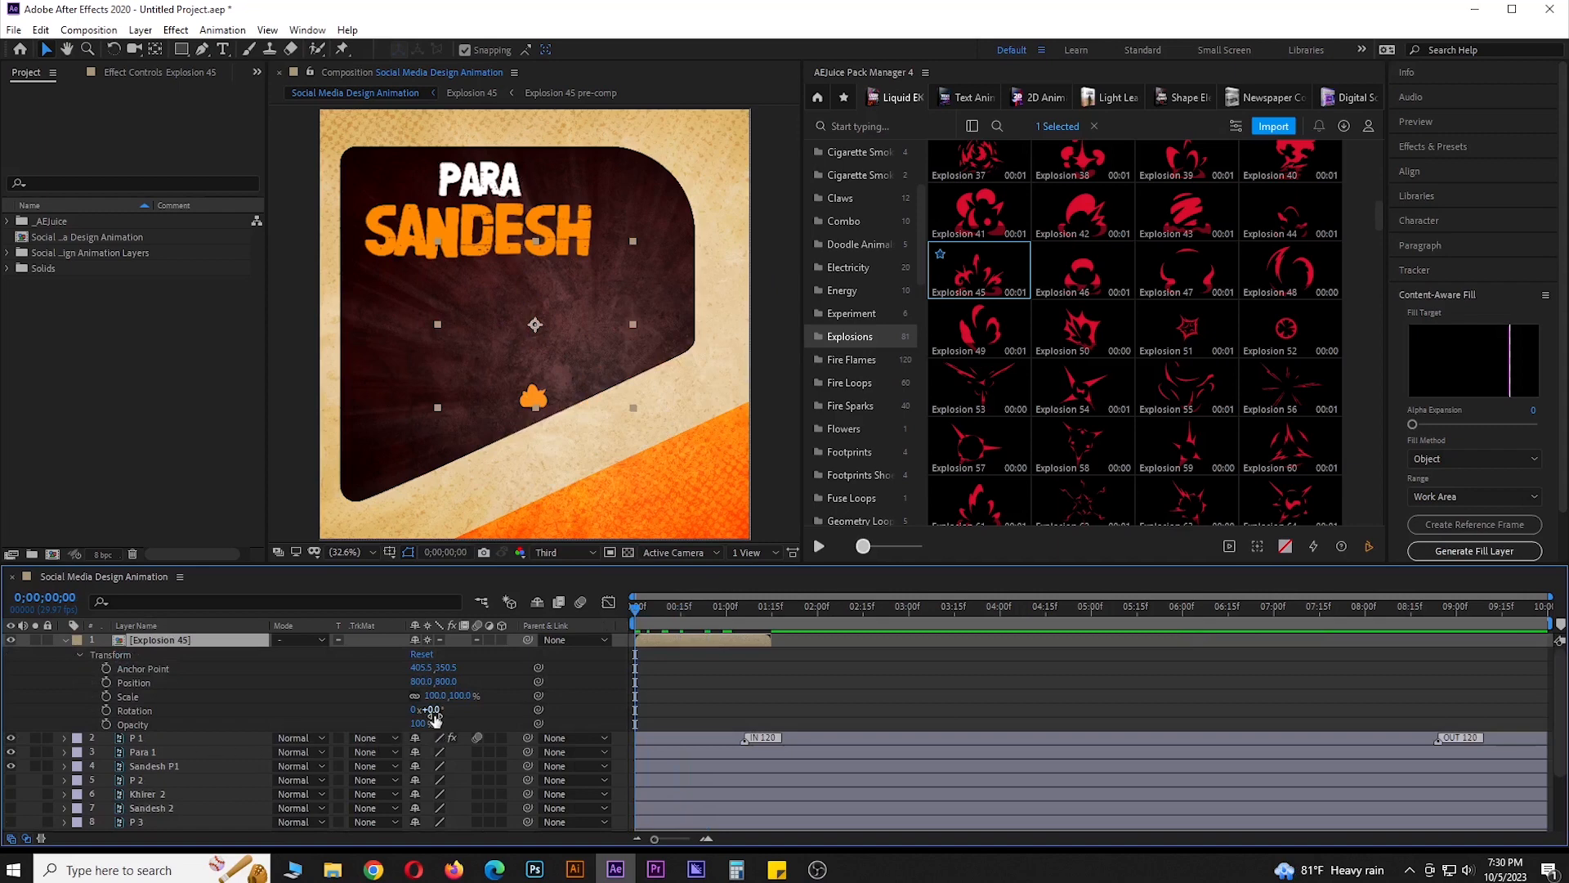
drag(434, 718, 559, 717)
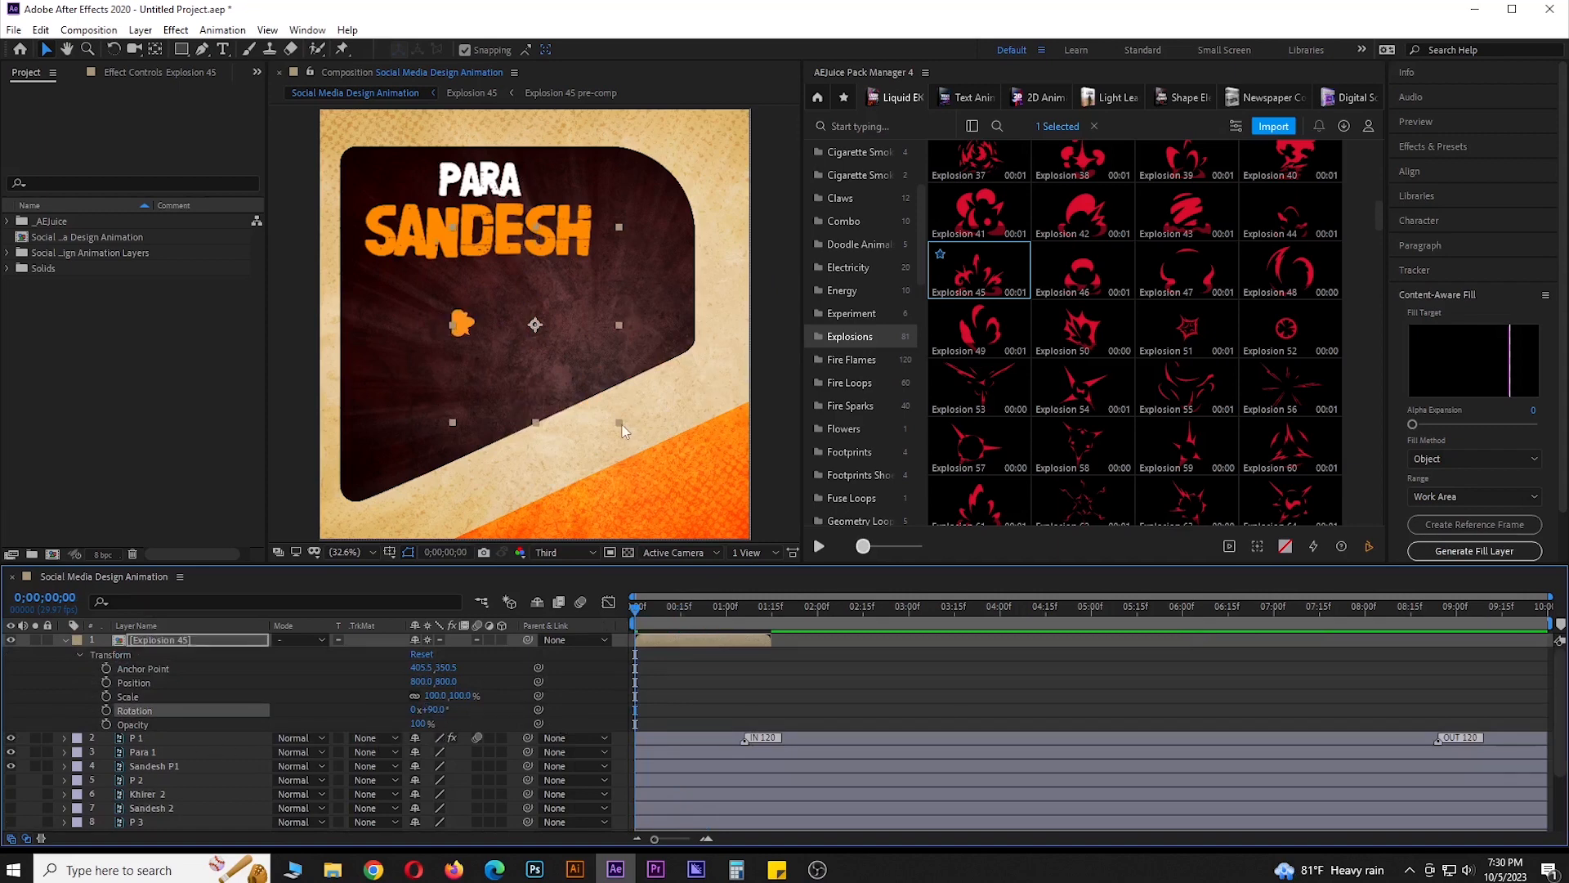
drag(621, 427, 883, 585)
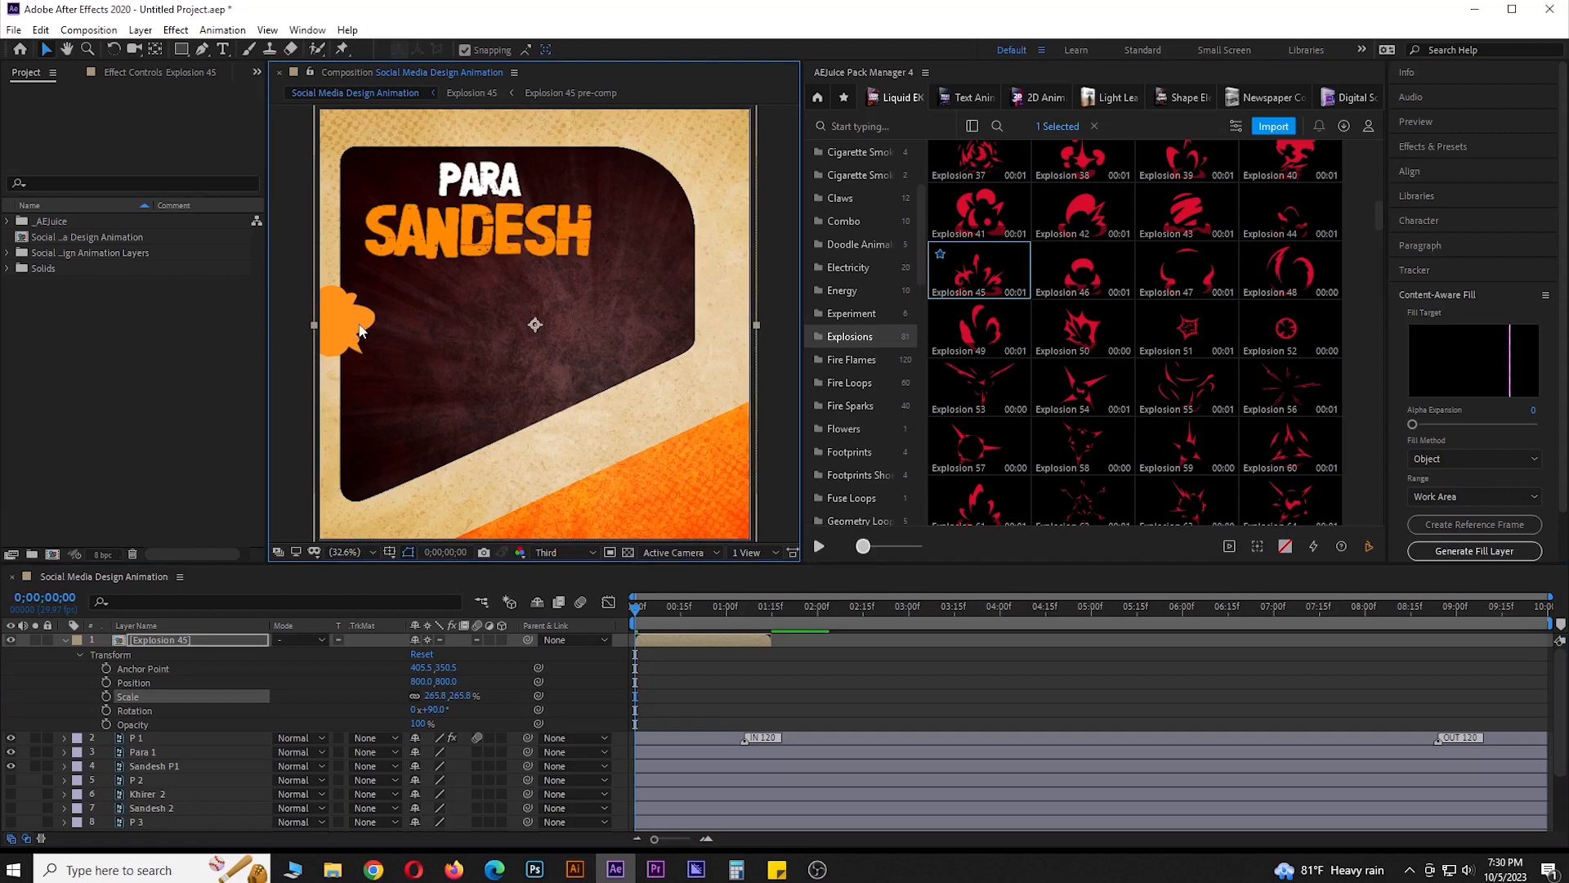
drag(359, 343, 363, 365)
Move P 1's IN 120 marker to before the one-second mark and preview its entrance together with the explosion
drag(652, 613, 728, 636)
key(space)
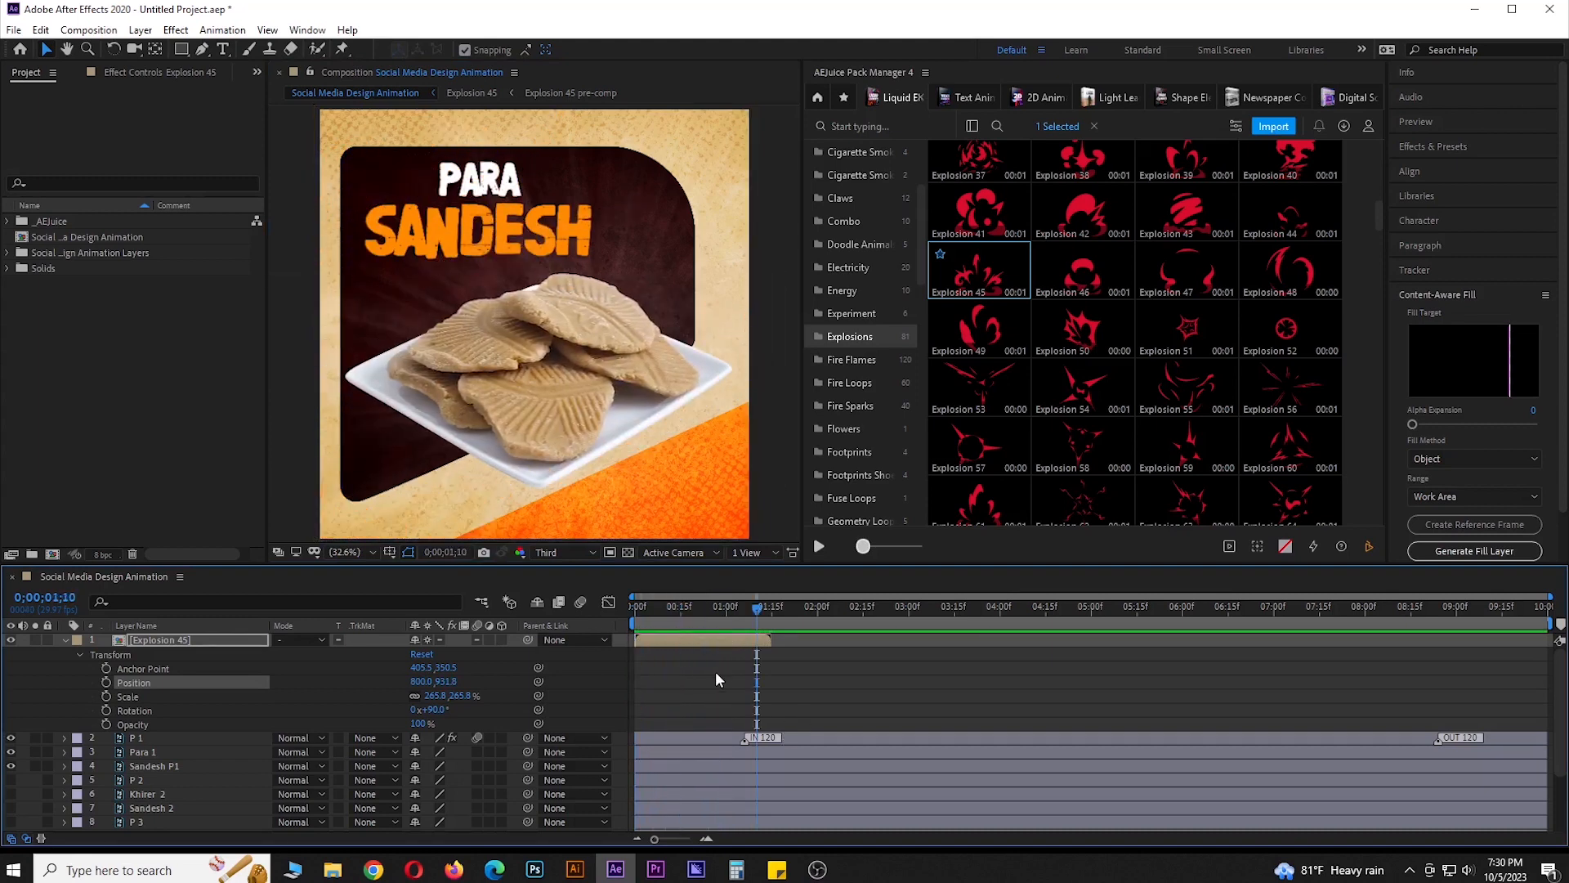
drag(678, 607, 602, 615)
key(space)
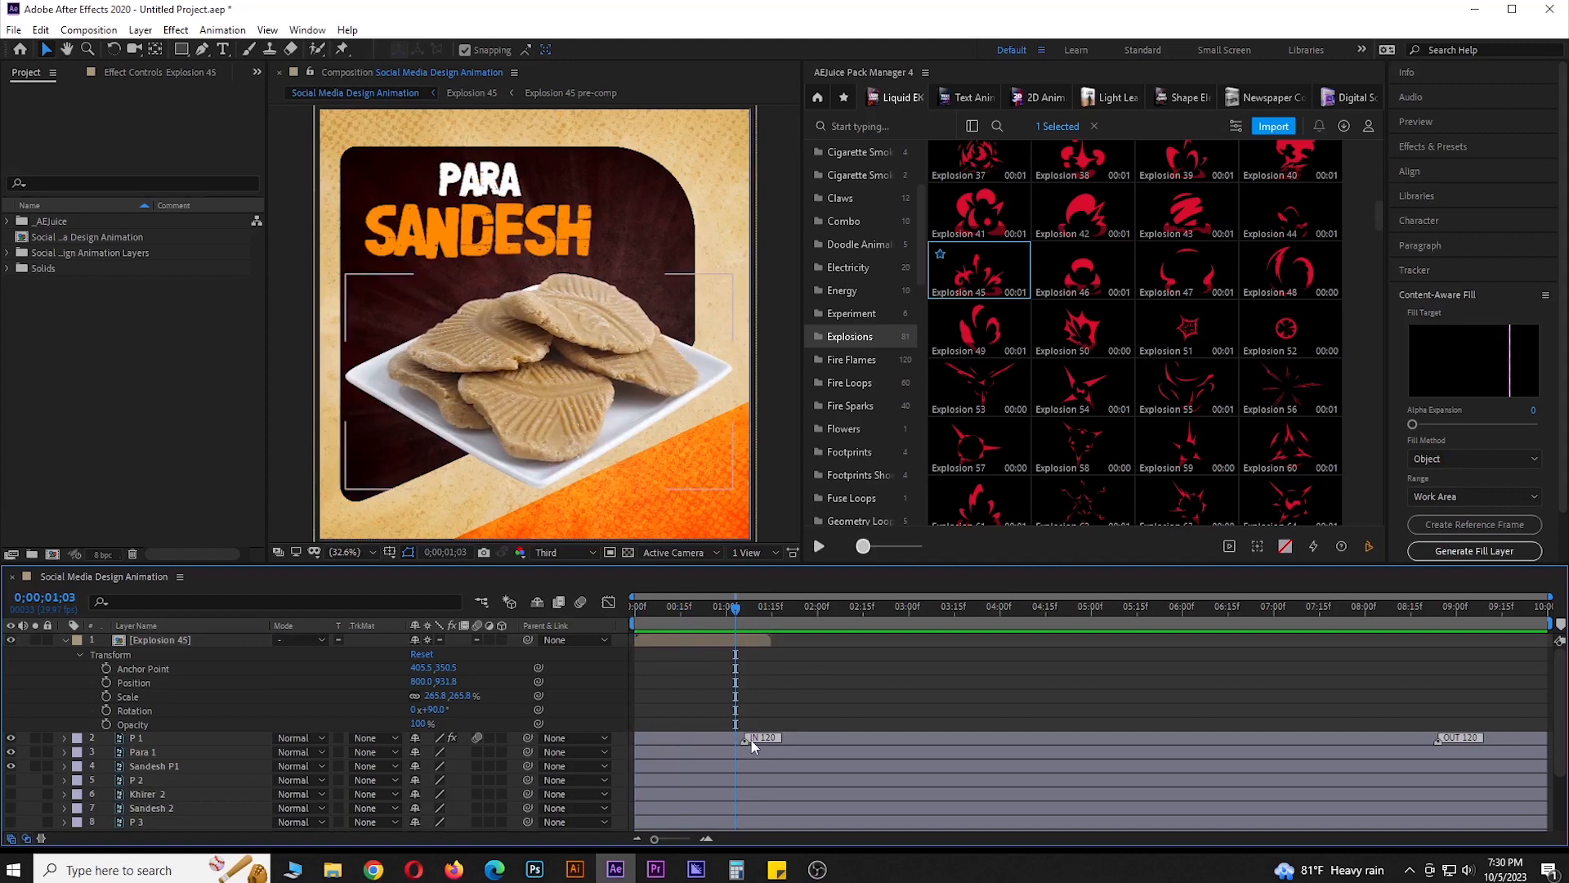
drag(719, 612, 620, 610)
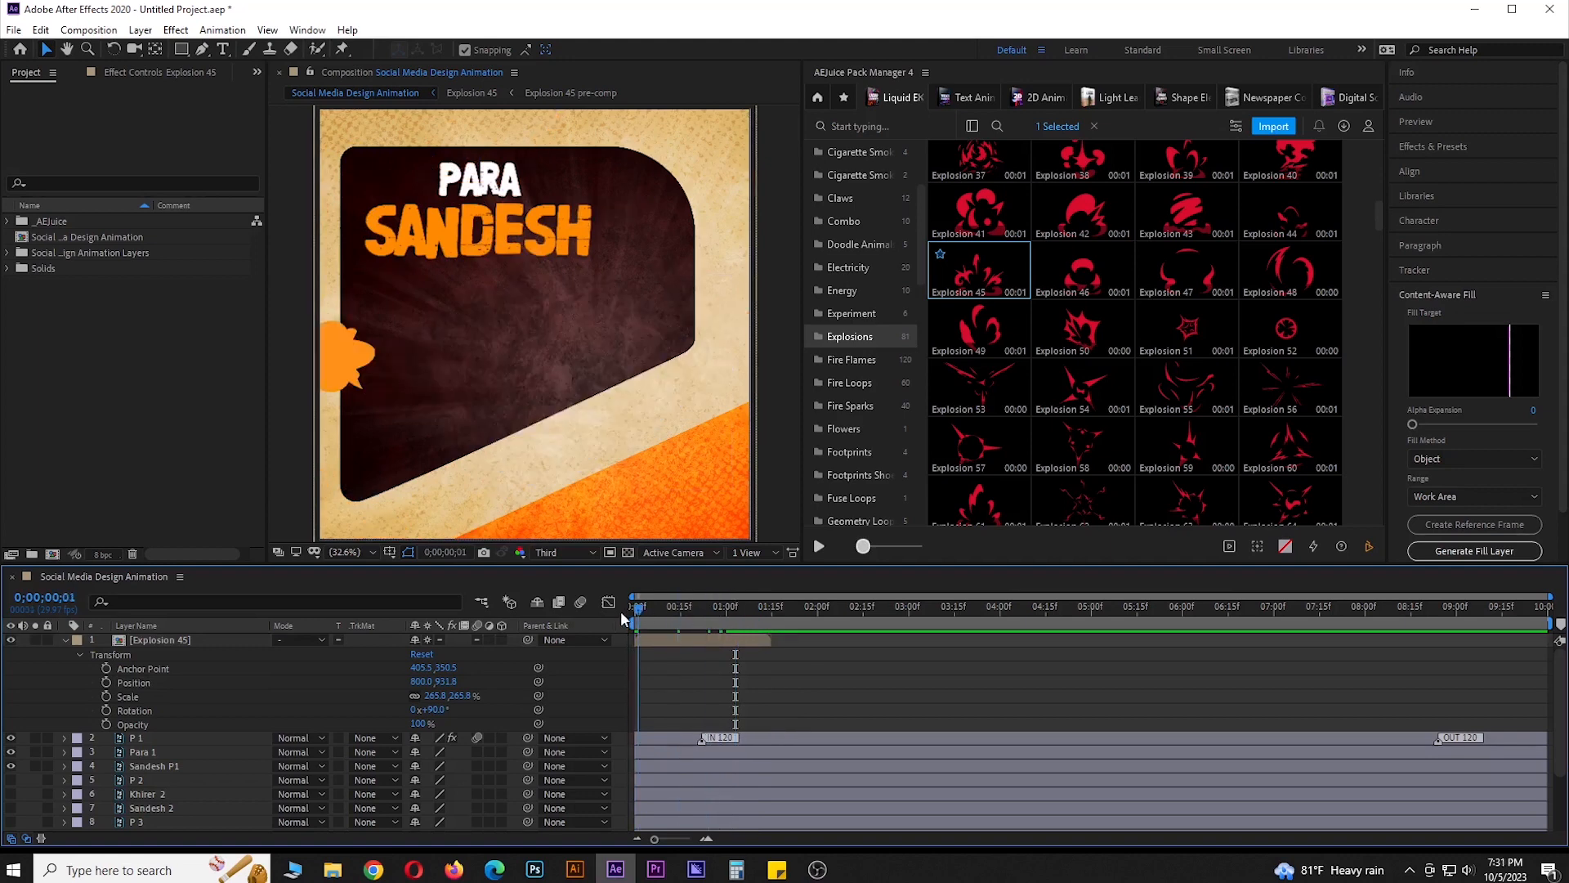
key(space)
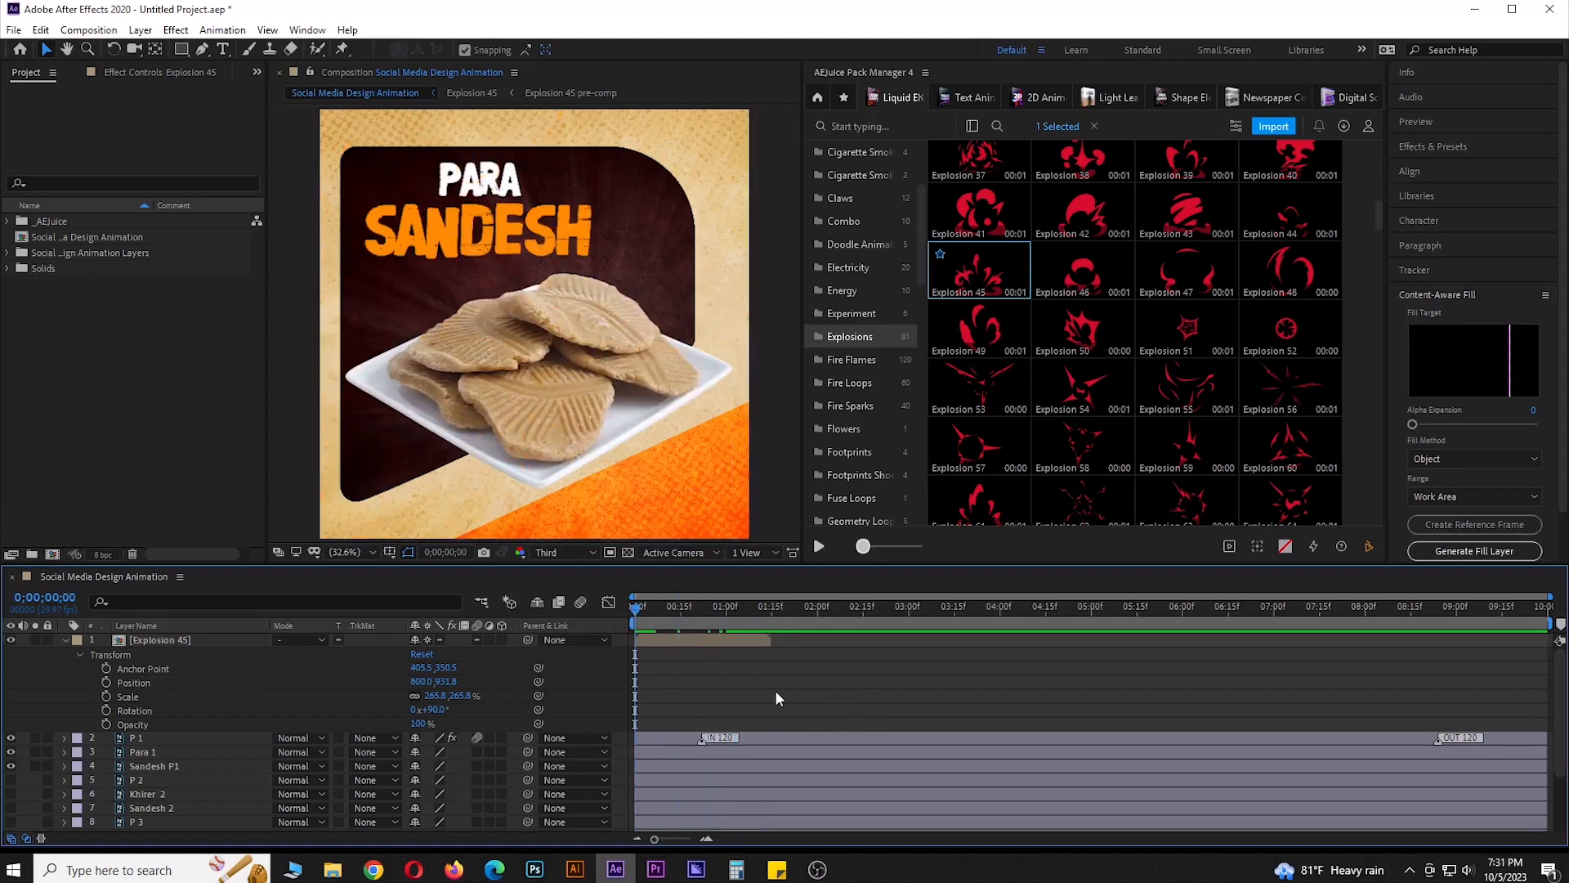
Fine-tune P 1's IN 120 marker to slightly before the one-second mark, previewing its entrance with the explosion from the start
drag(702, 740, 688, 741)
drag(699, 609, 625, 605)
key(space)
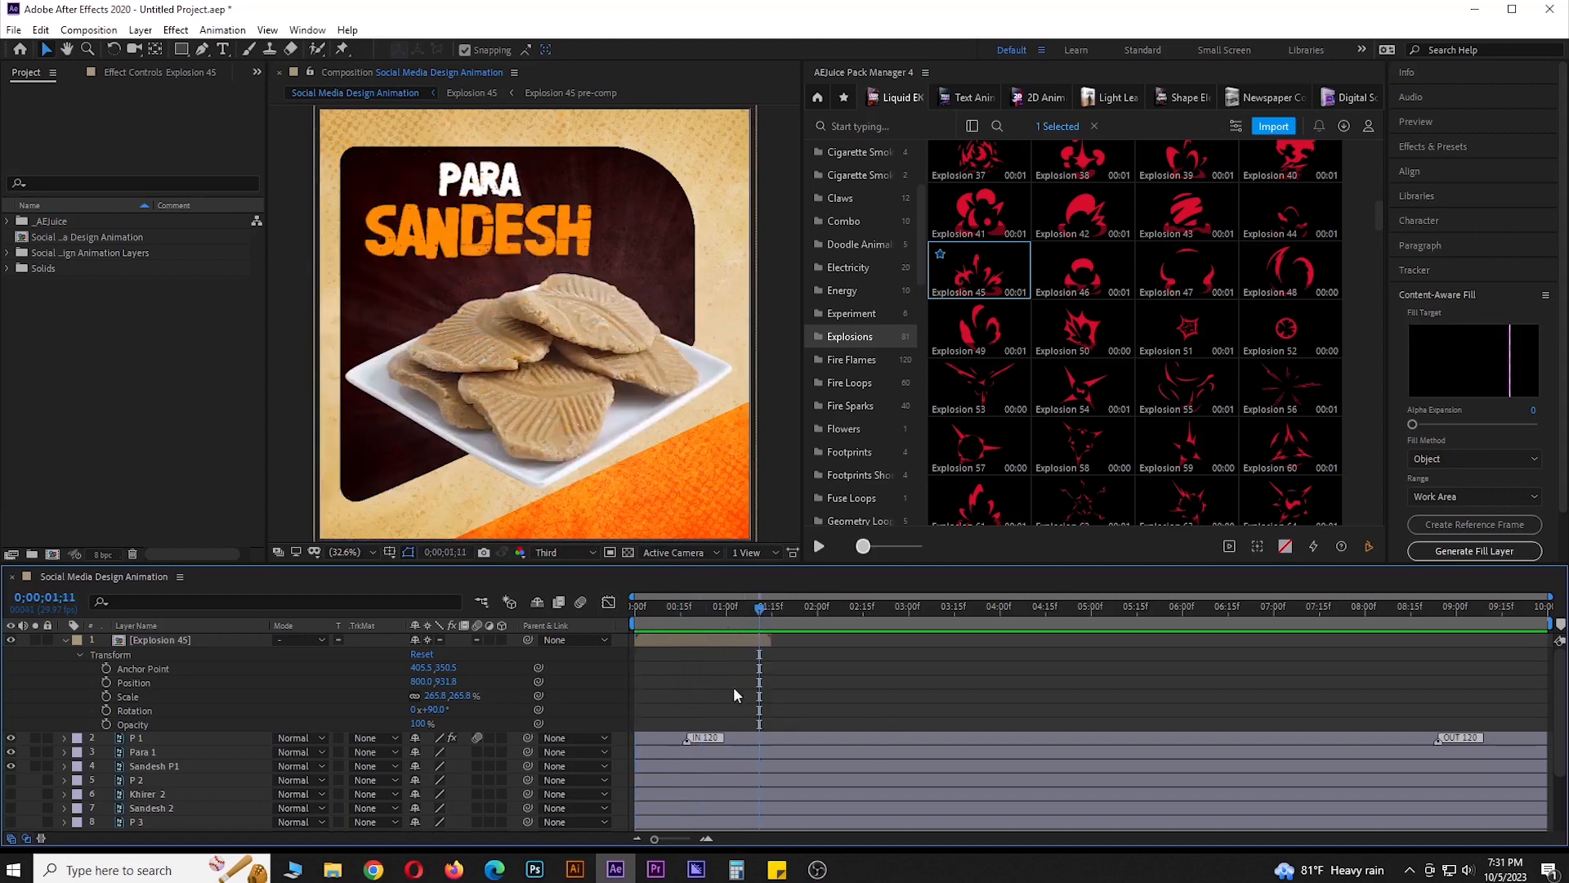
key(space)
drag(715, 606, 609, 609)
key(space)
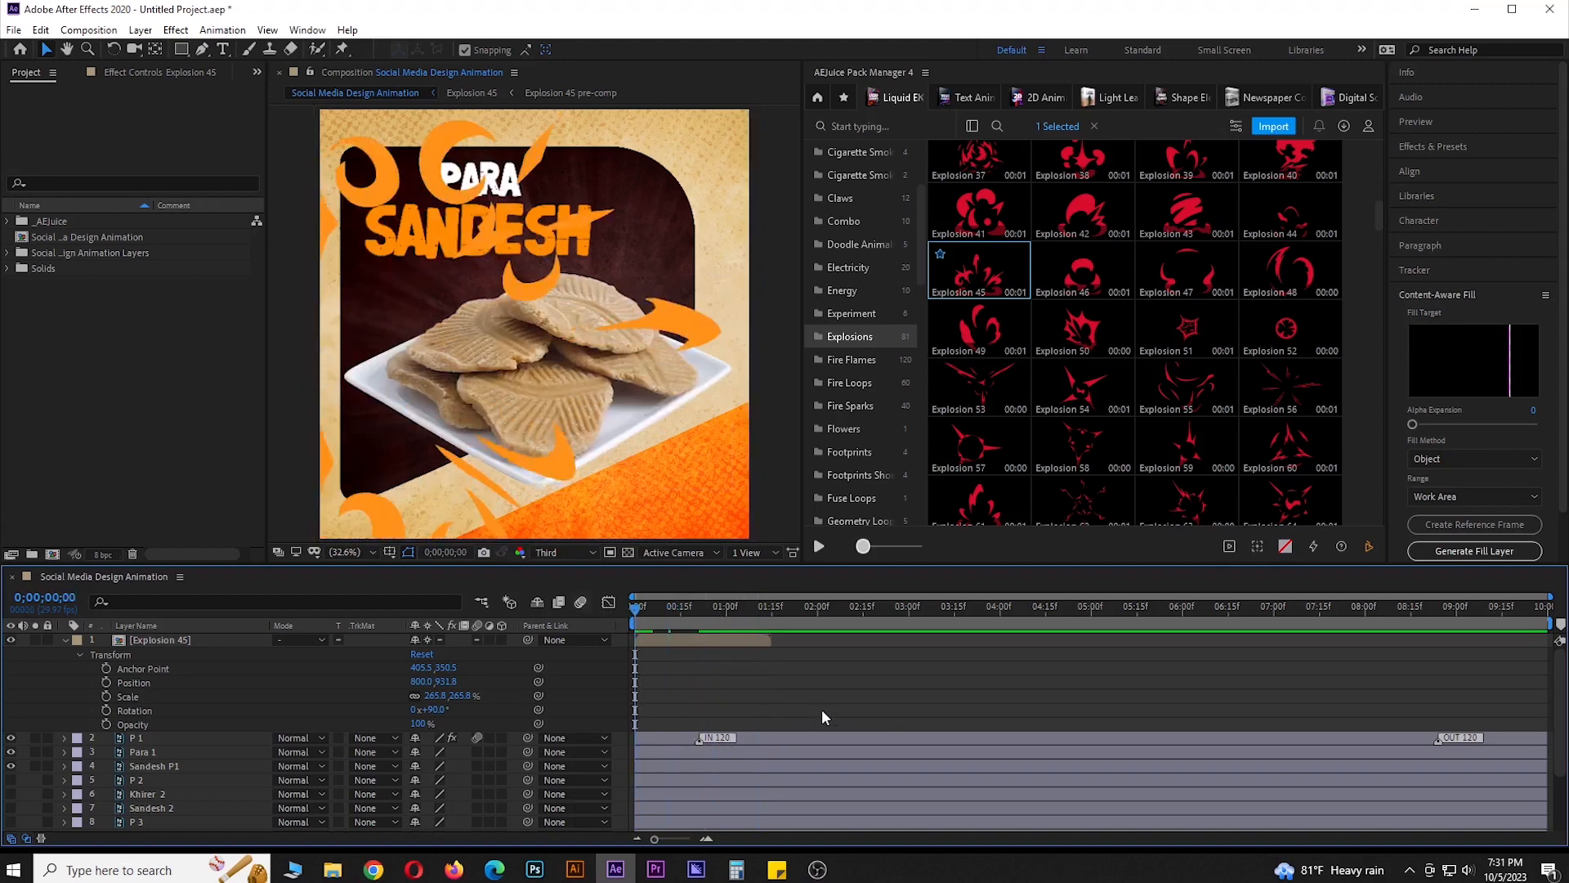
key(space)
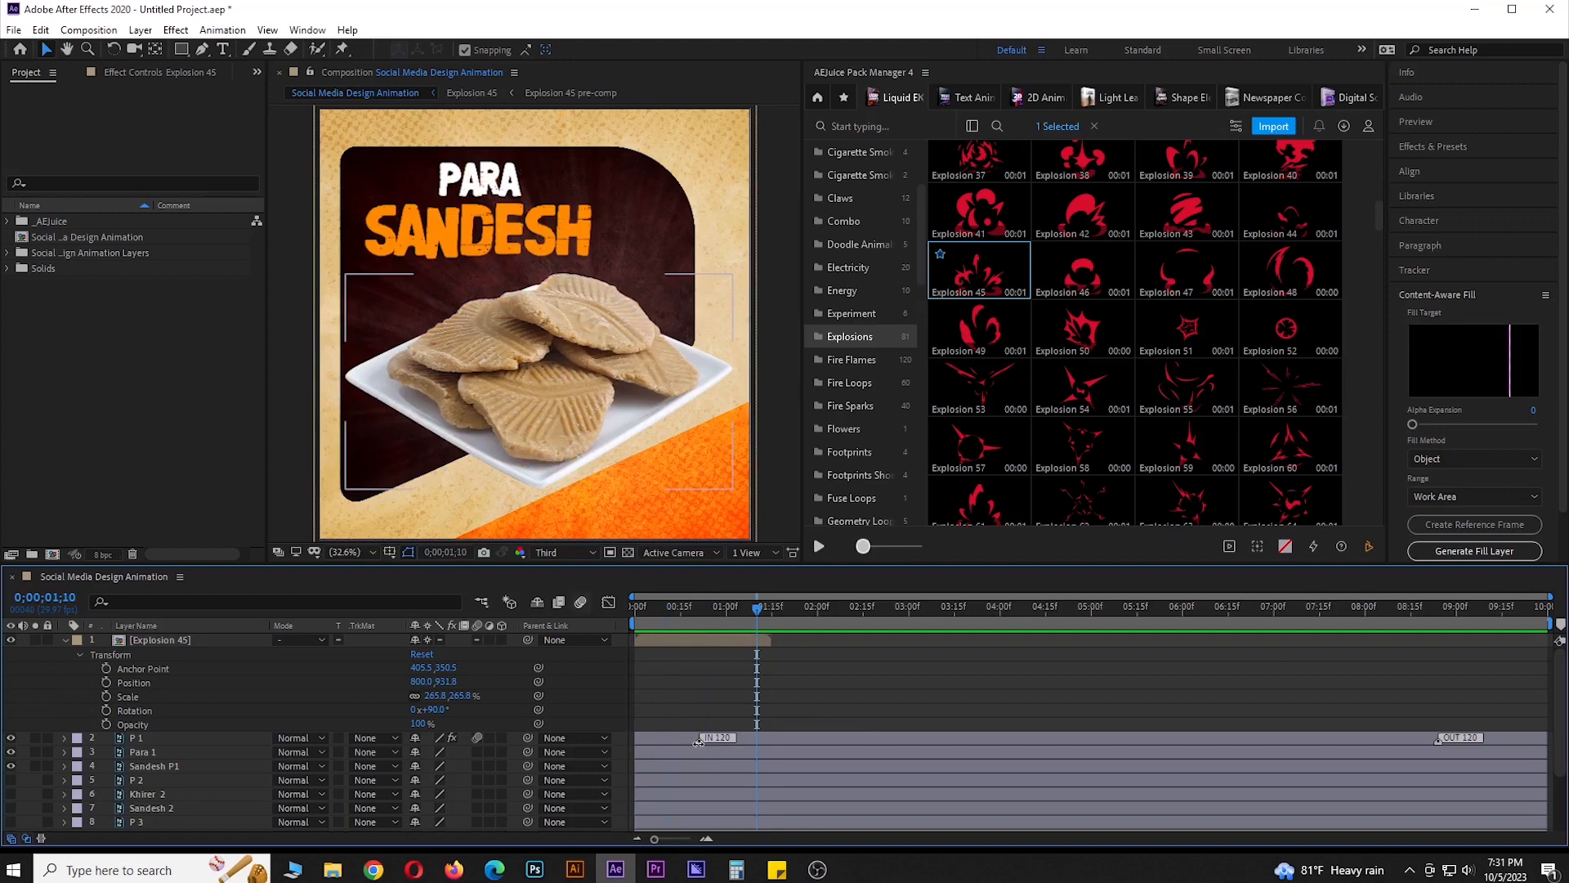
drag(694, 609, 613, 605)
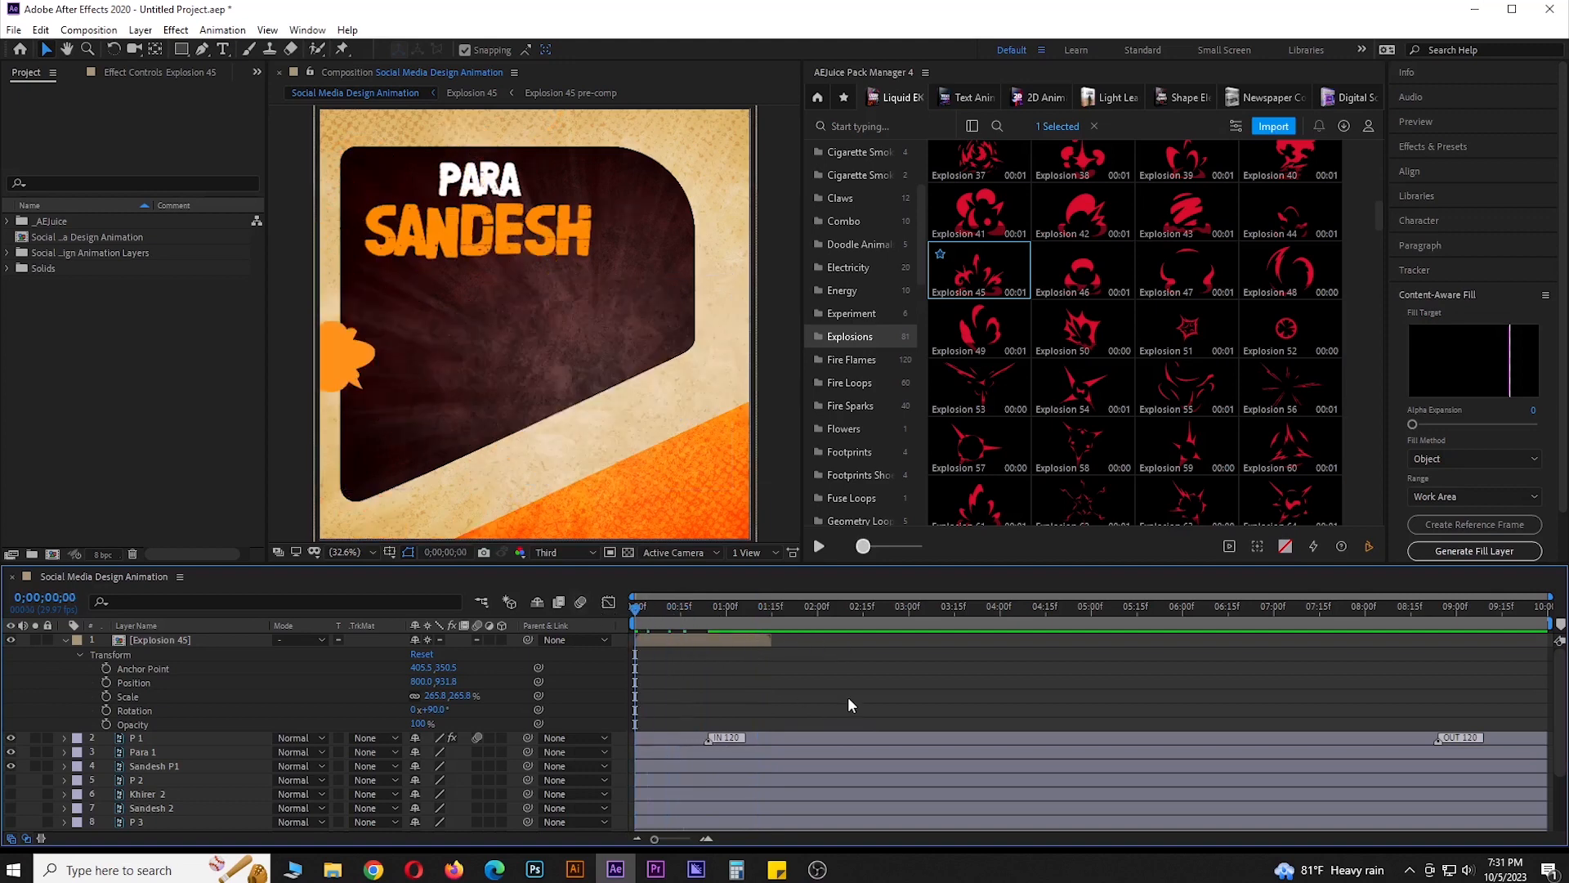
key(space)
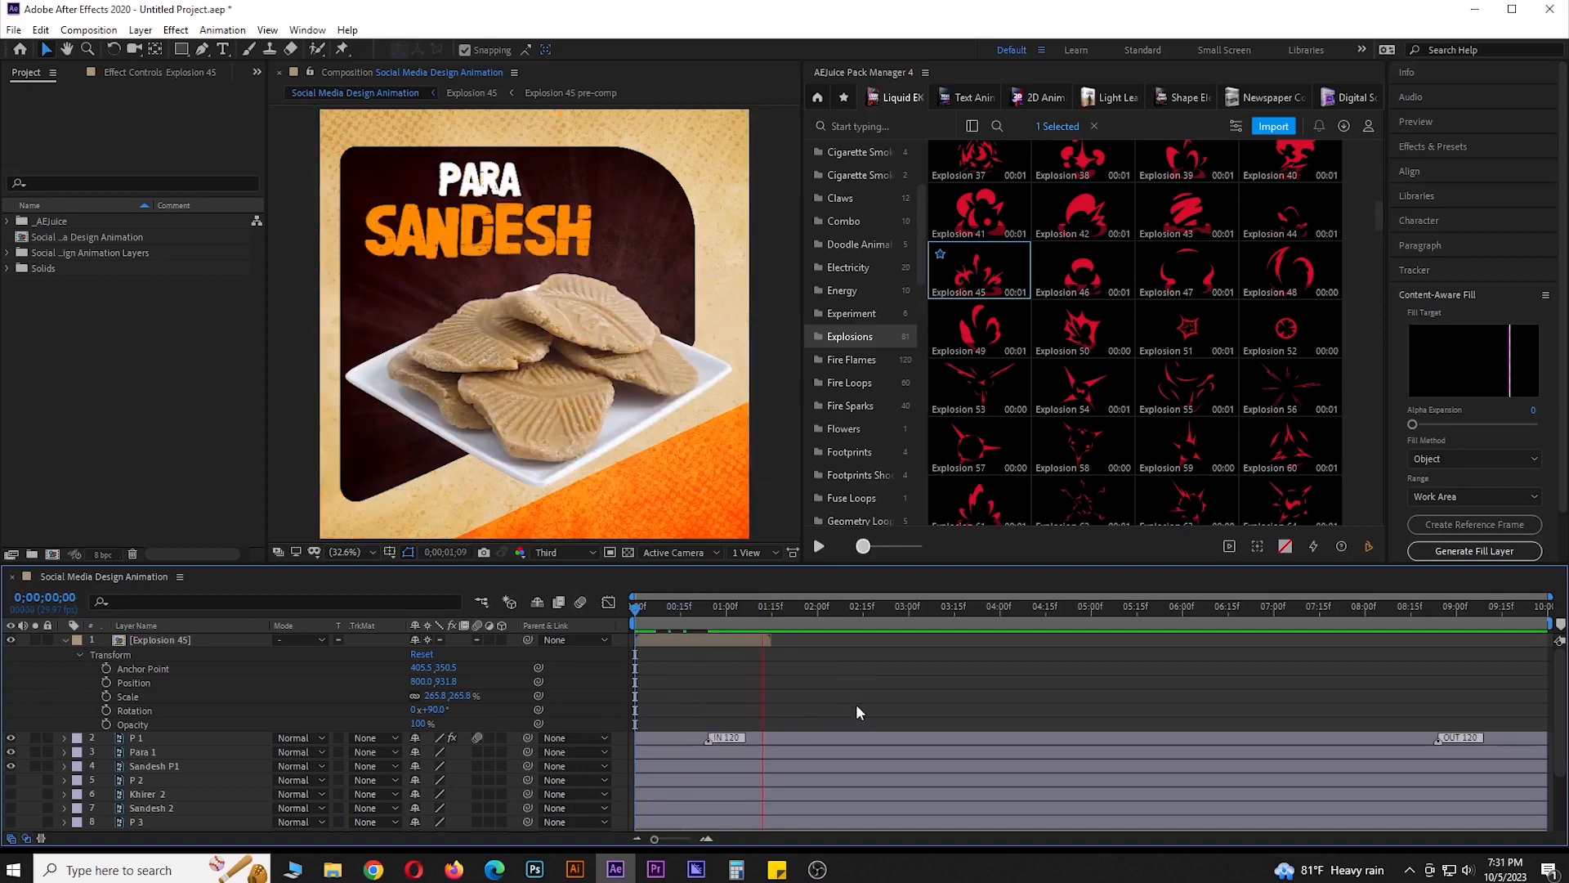
key(space)
Try recoloring Explosion 45 with the dark maroon 1C0606 sampled from the design's background panel
drag(781, 613, 656, 638)
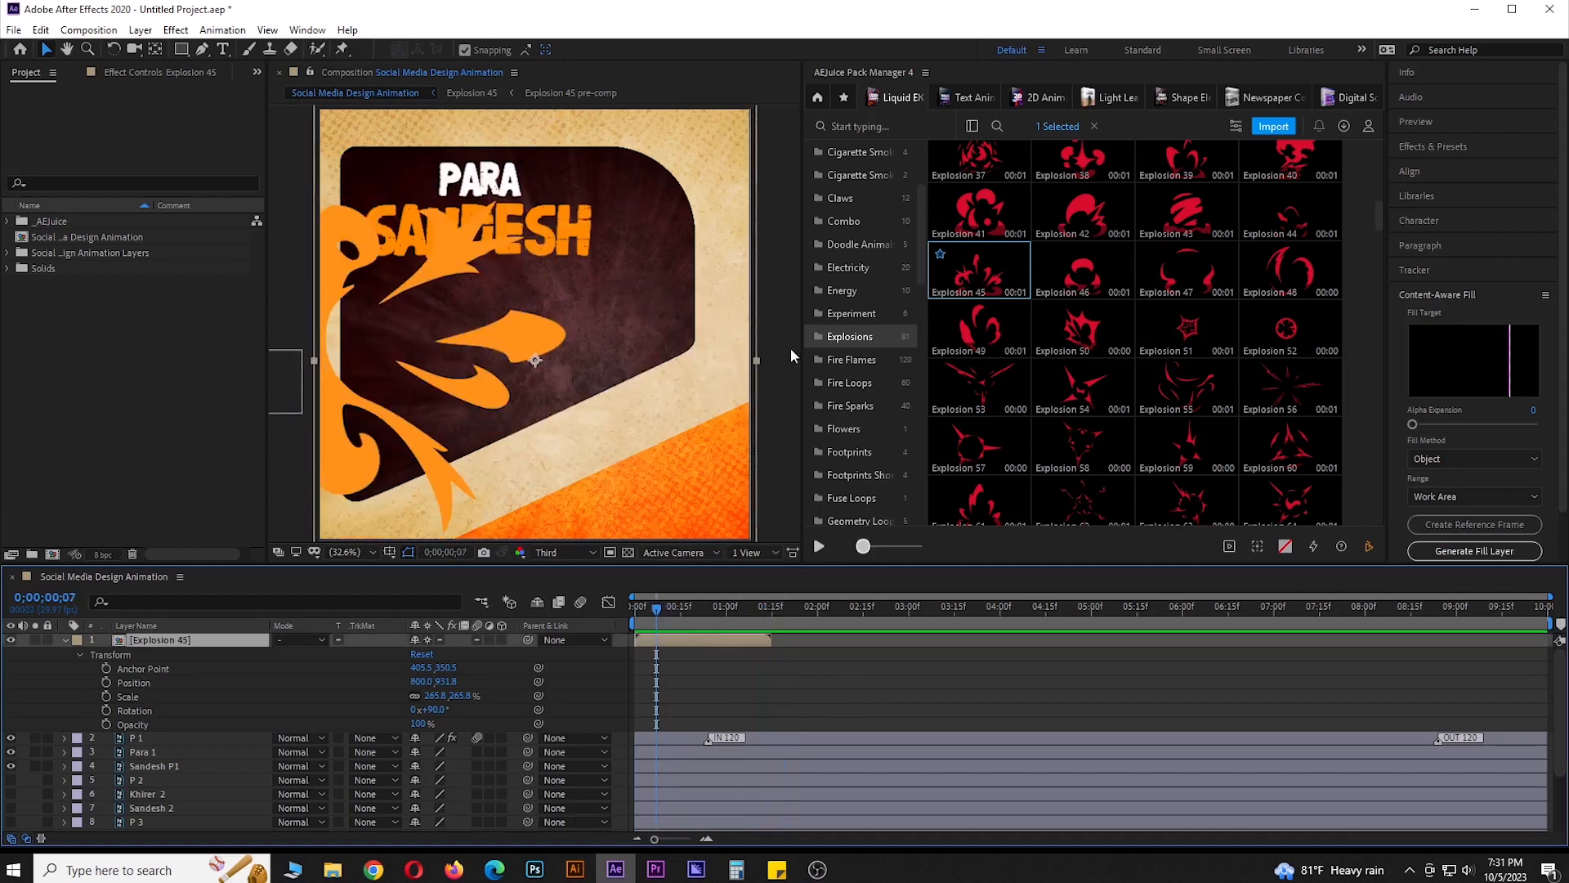
click(1236, 127)
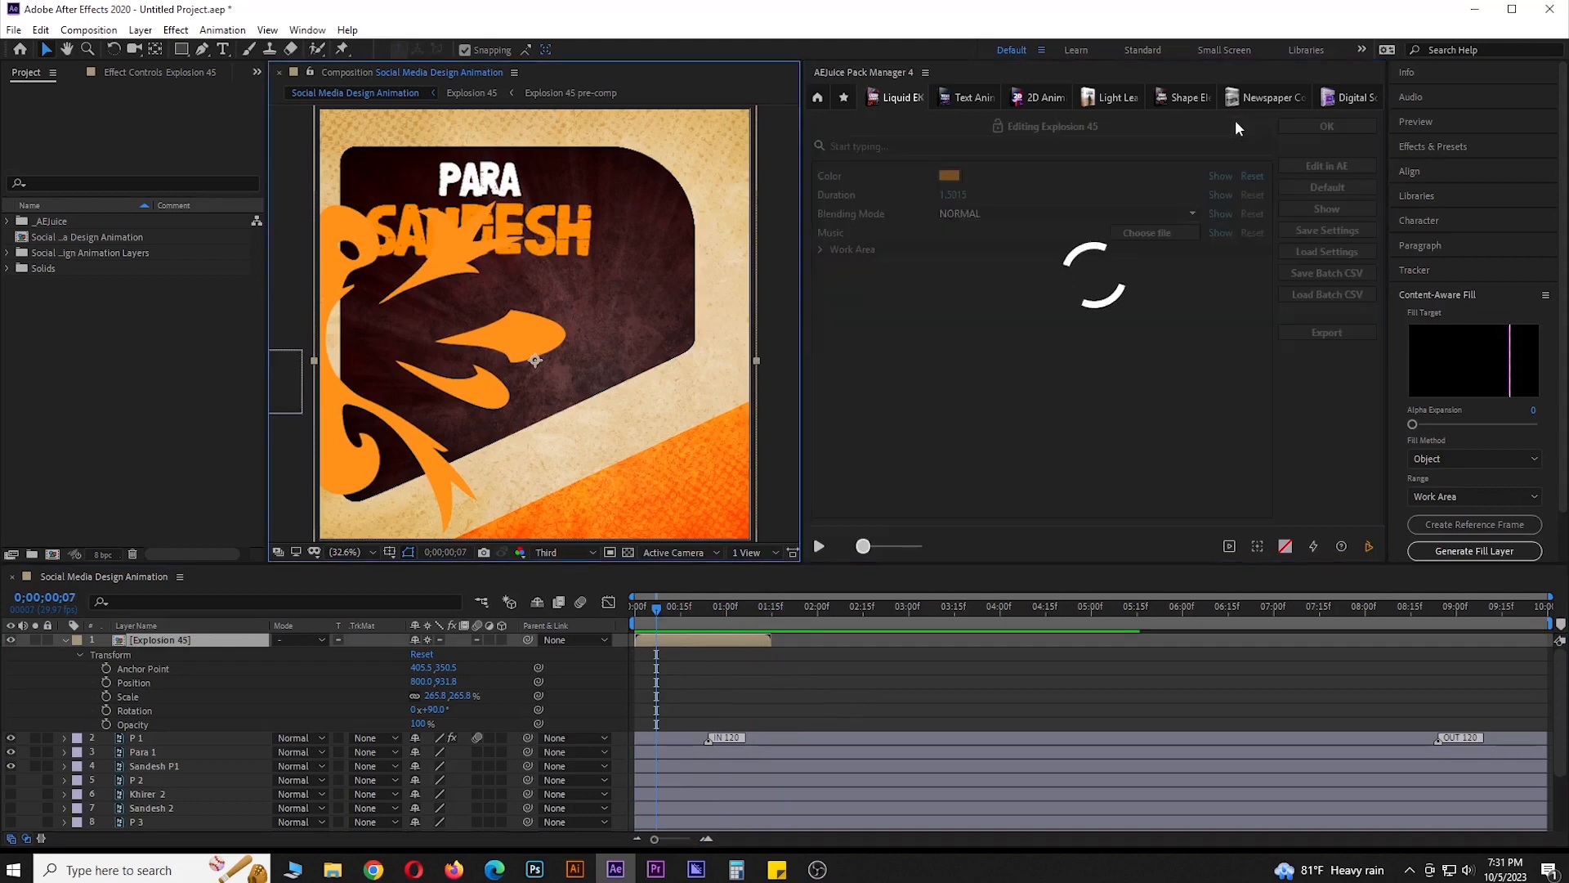
click(956, 176)
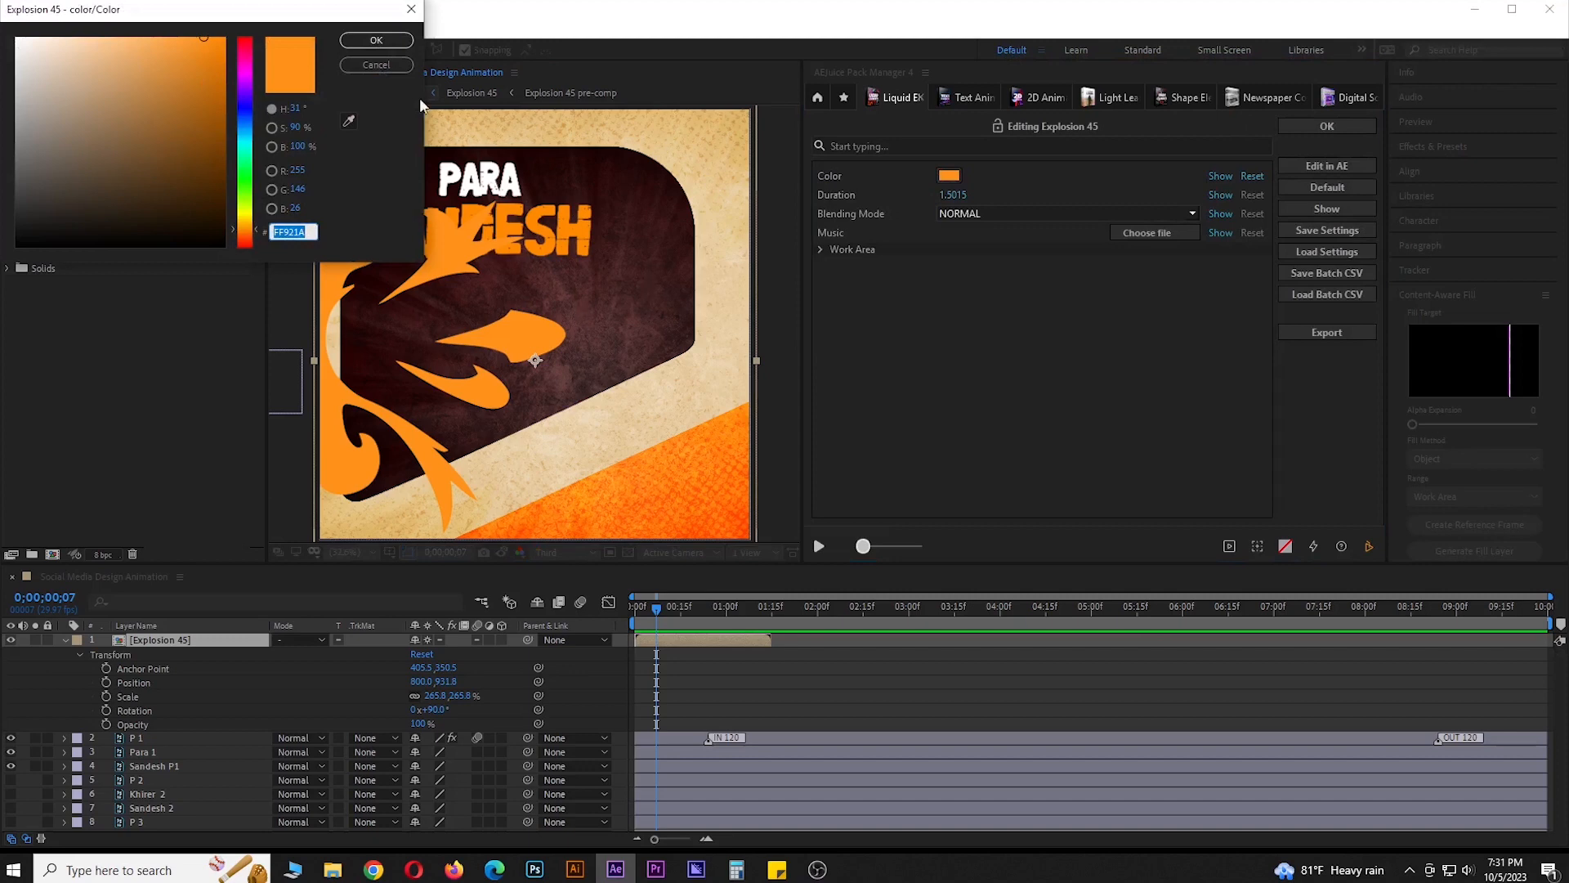
click(348, 121)
click(643, 172)
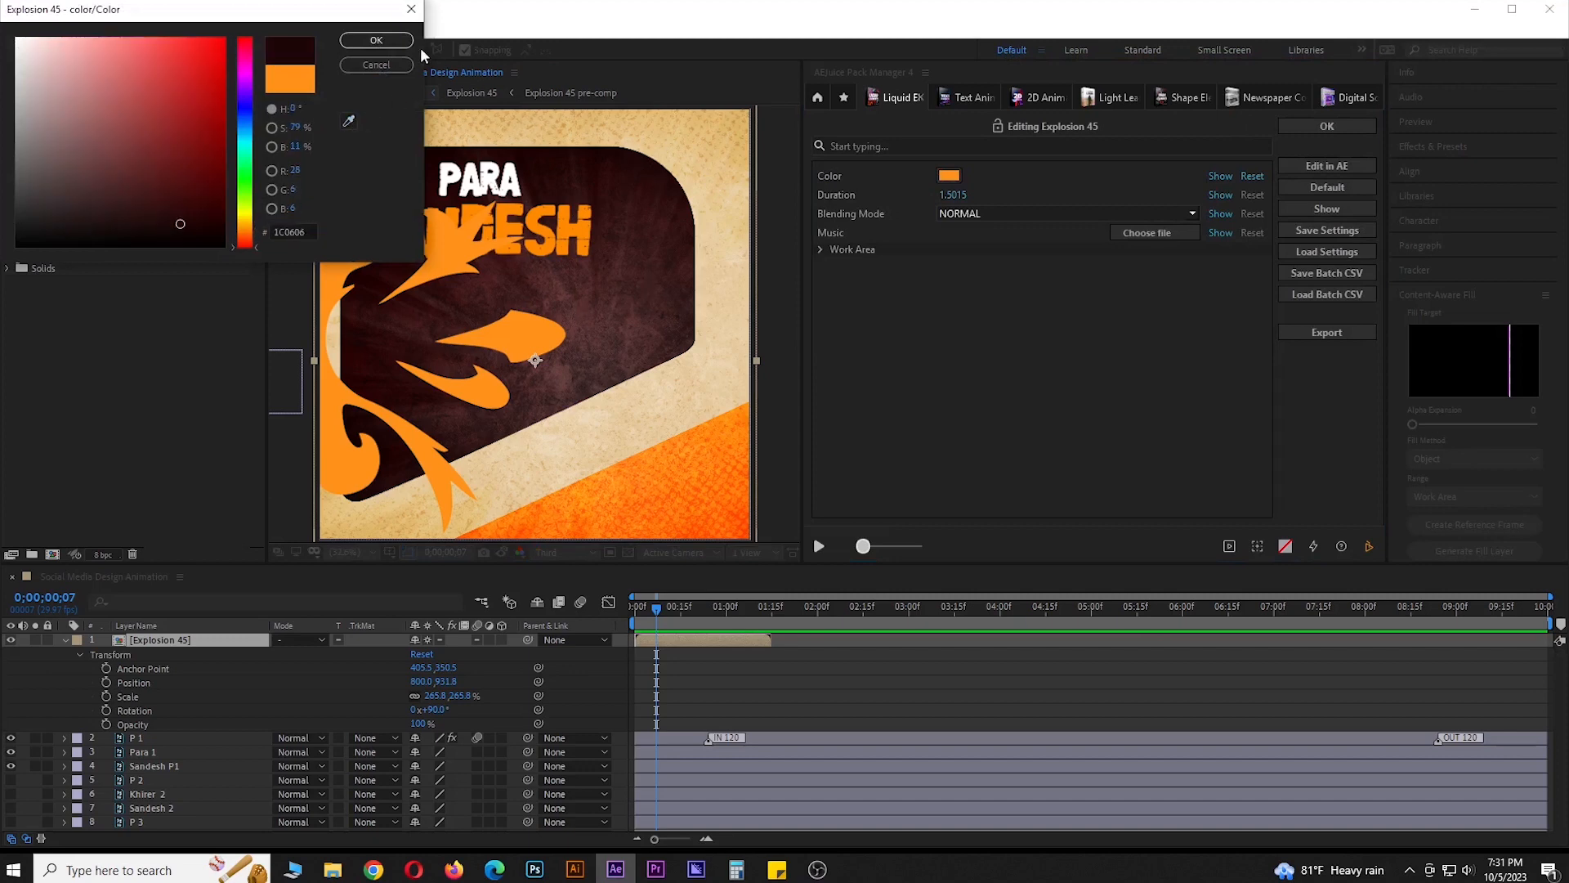
click(376, 40)
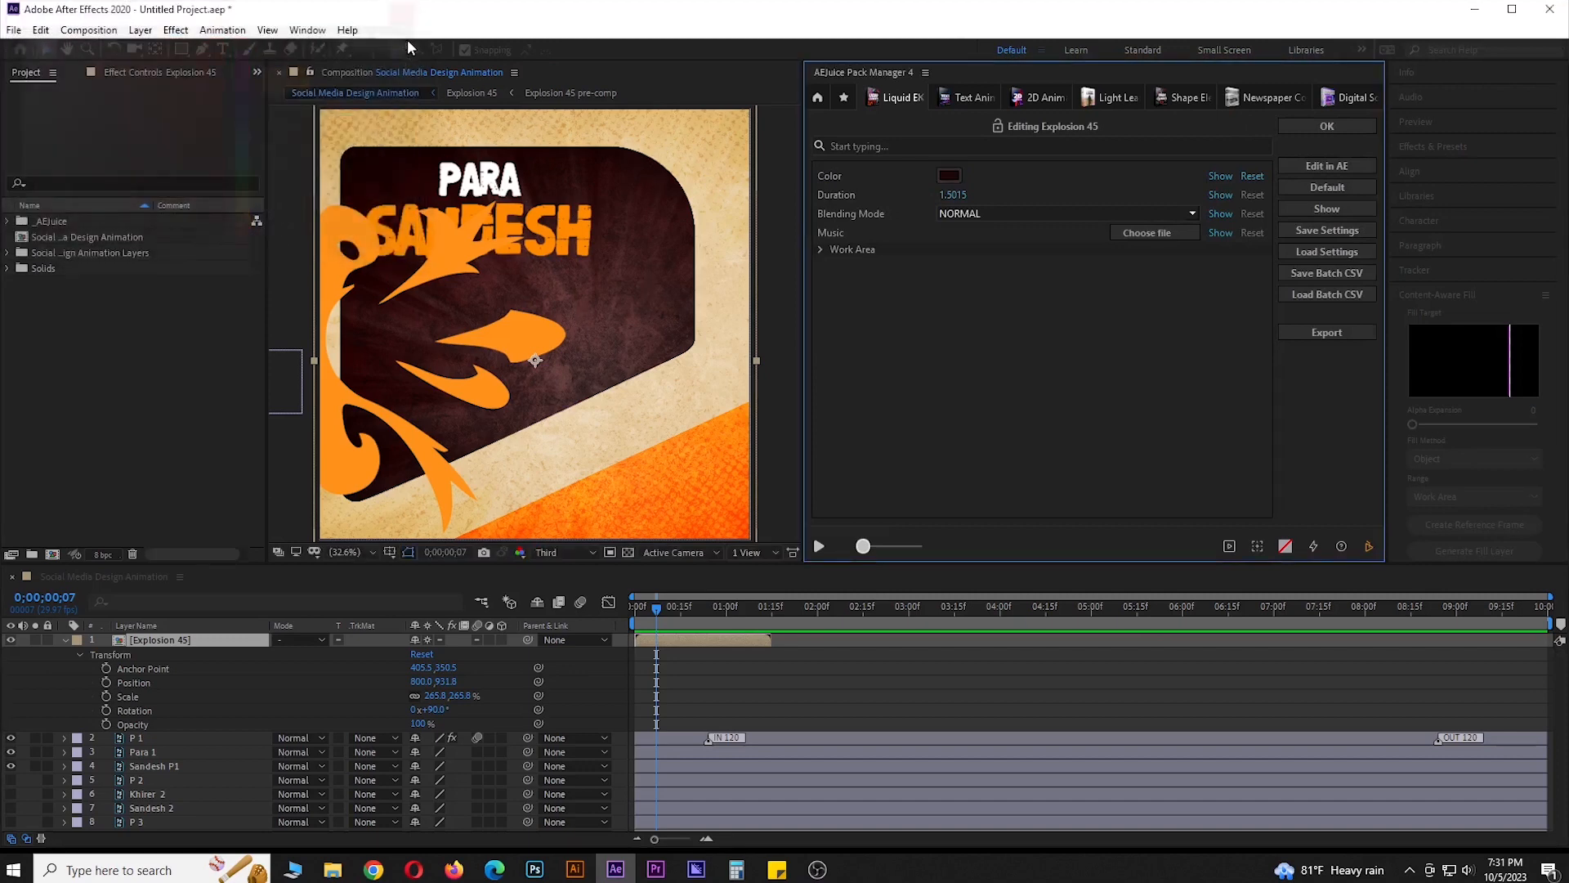
click(451, 390)
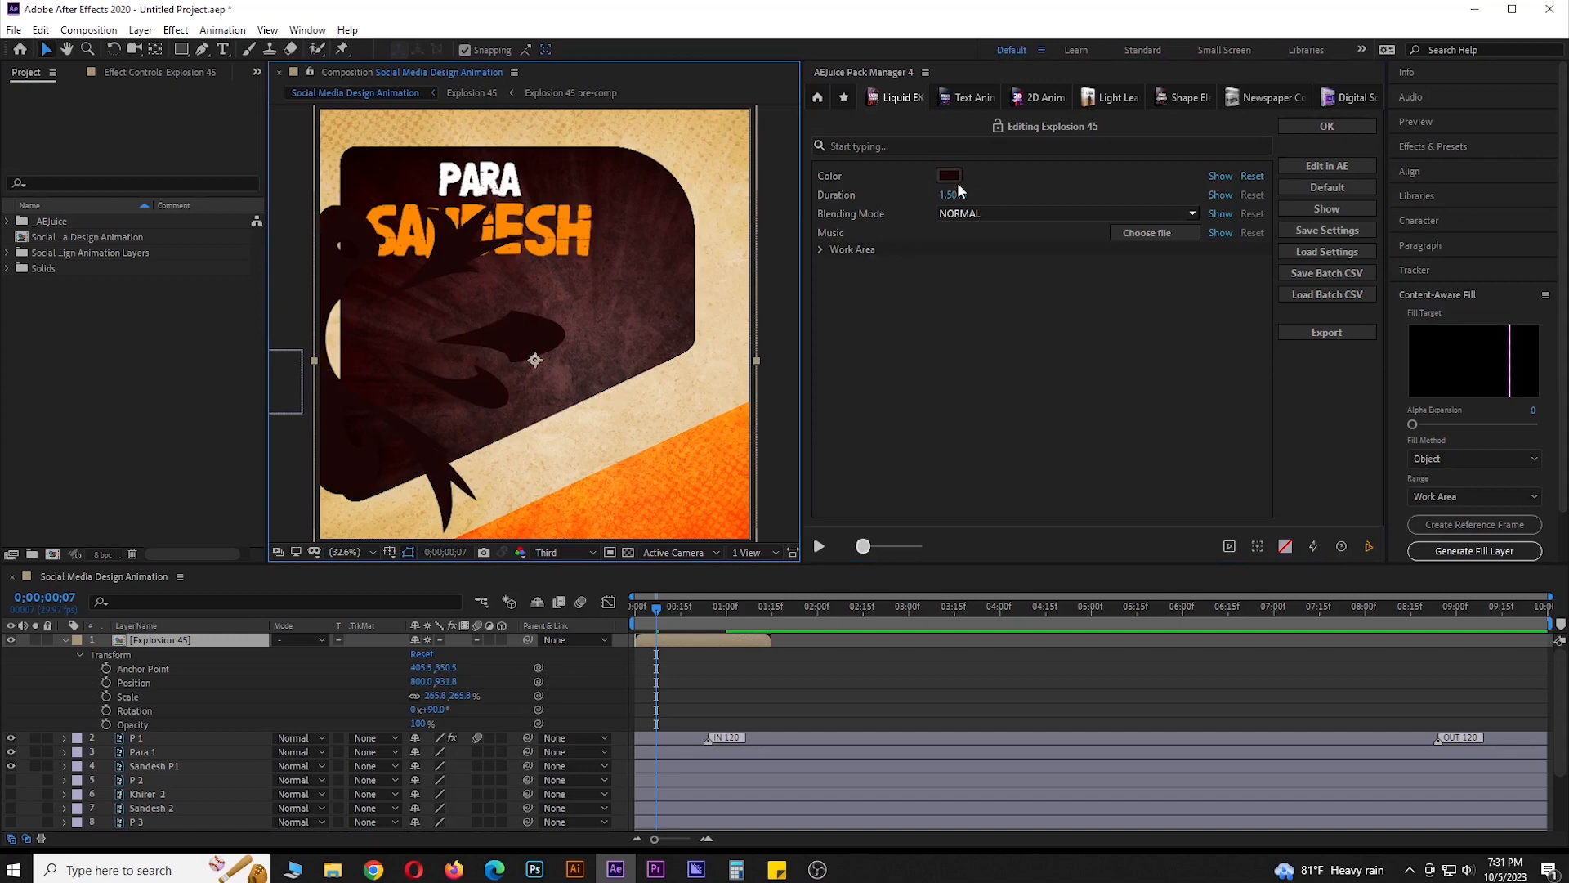
Undo the Explosion 45 color change and close its preset settings
key(ctrl+z)
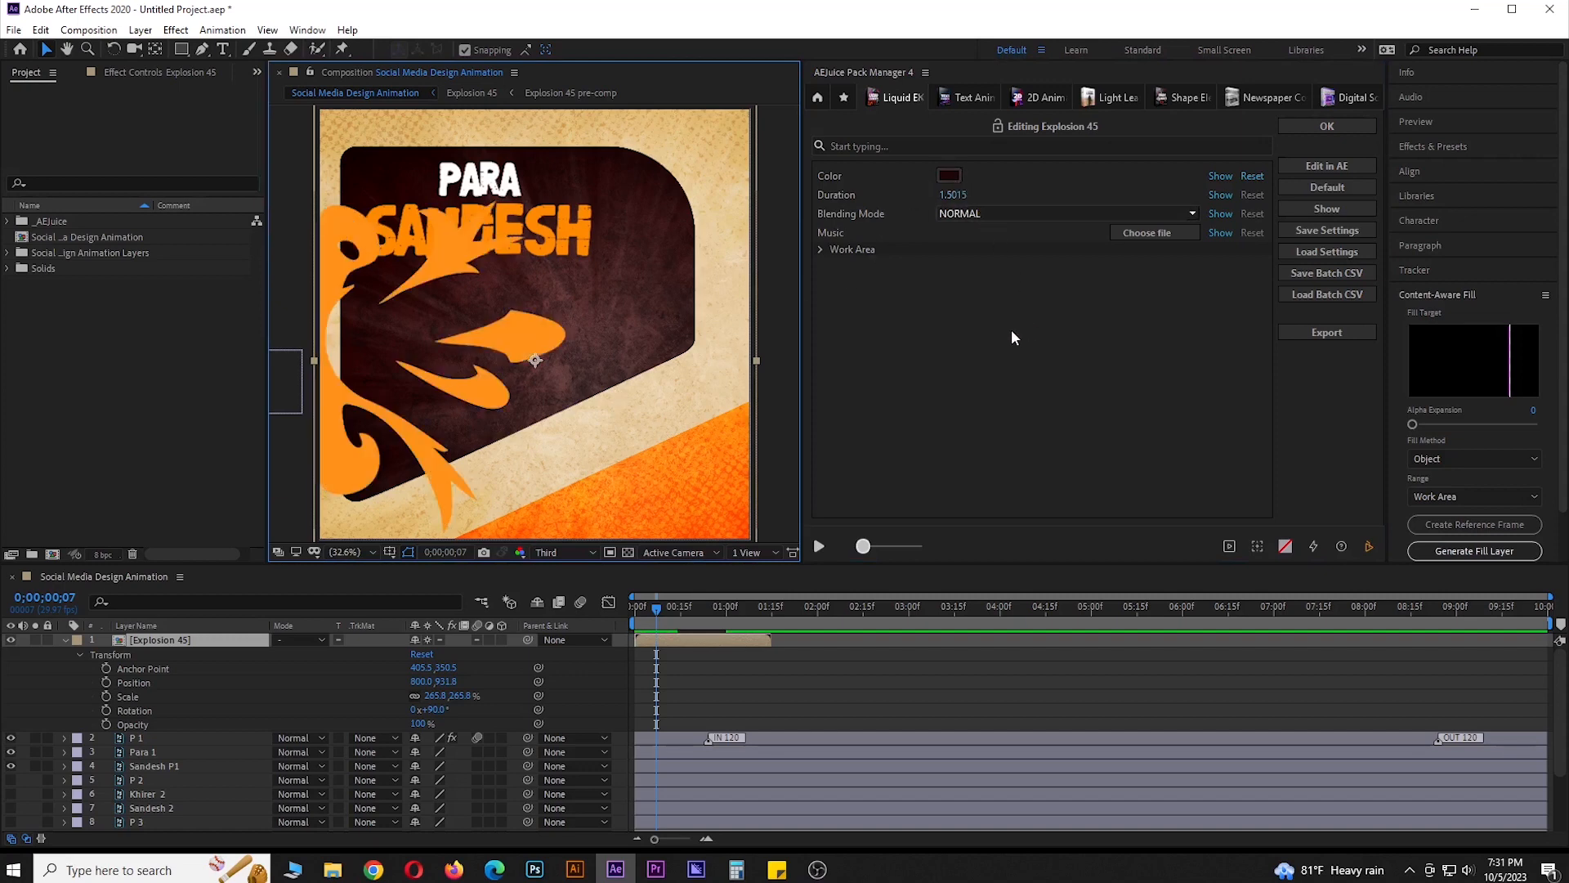
click(1113, 407)
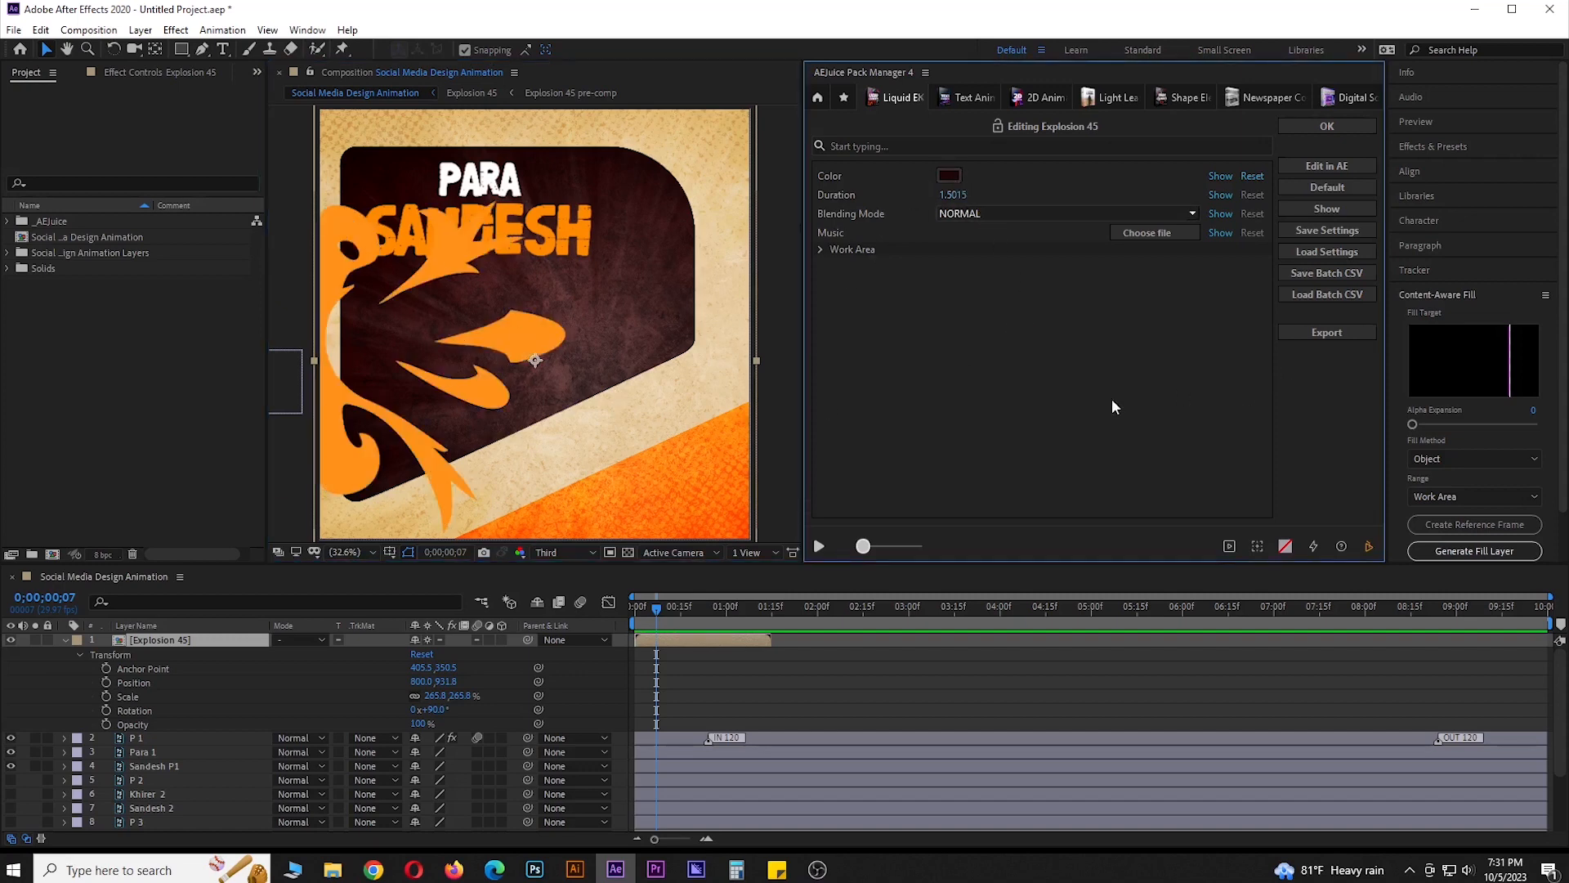
click(1327, 123)
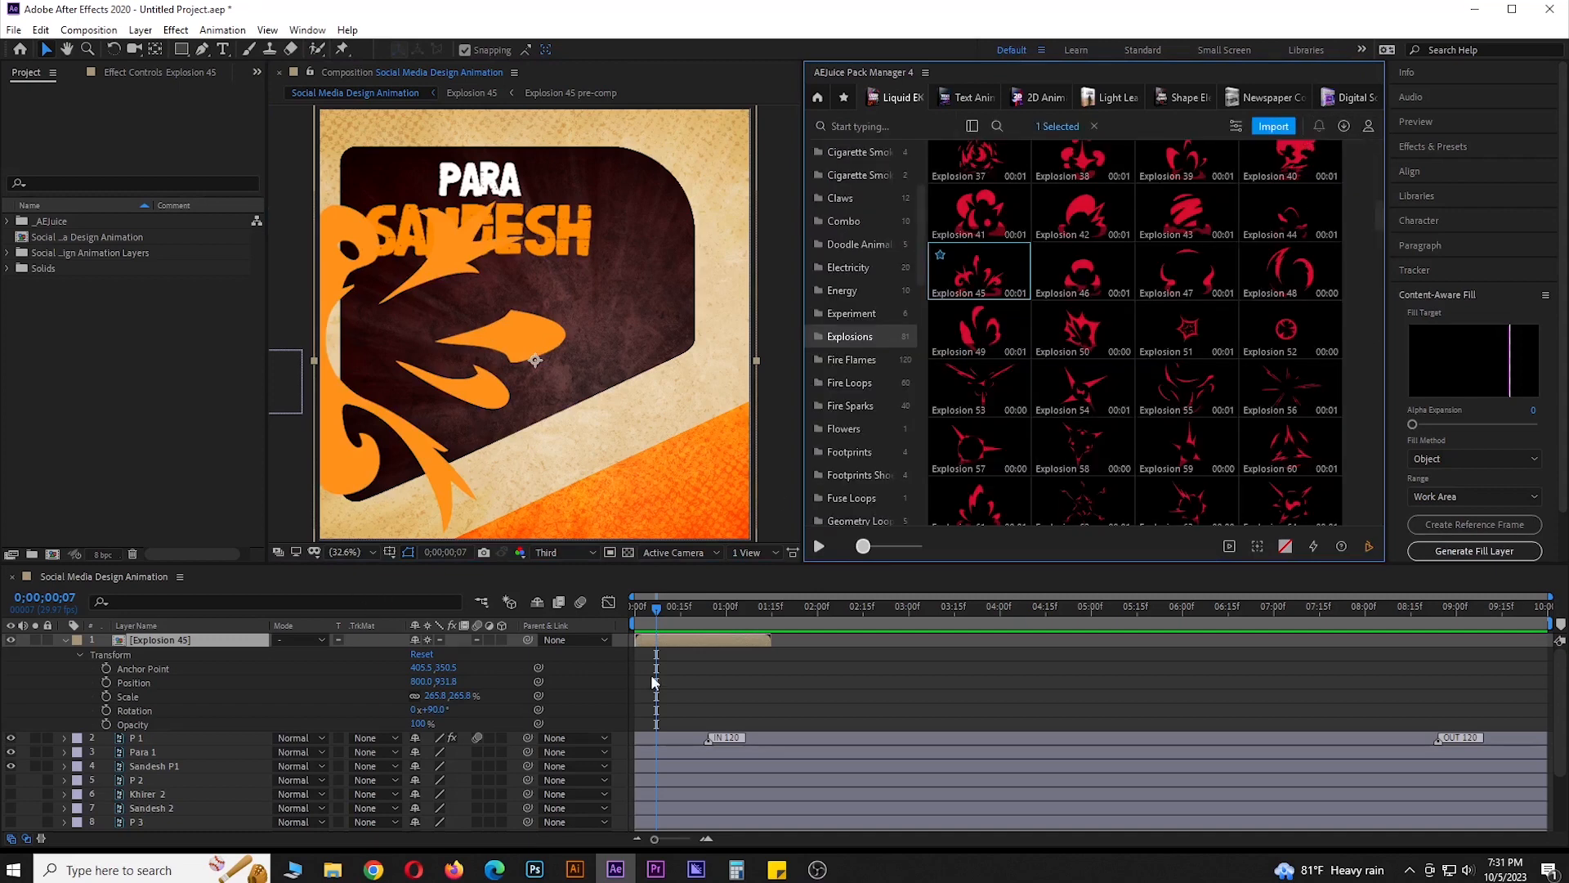
Go to the one-second mark and import Impact 16 from the Impacts category of the Liquid Elements pack
drag(659, 614, 728, 649)
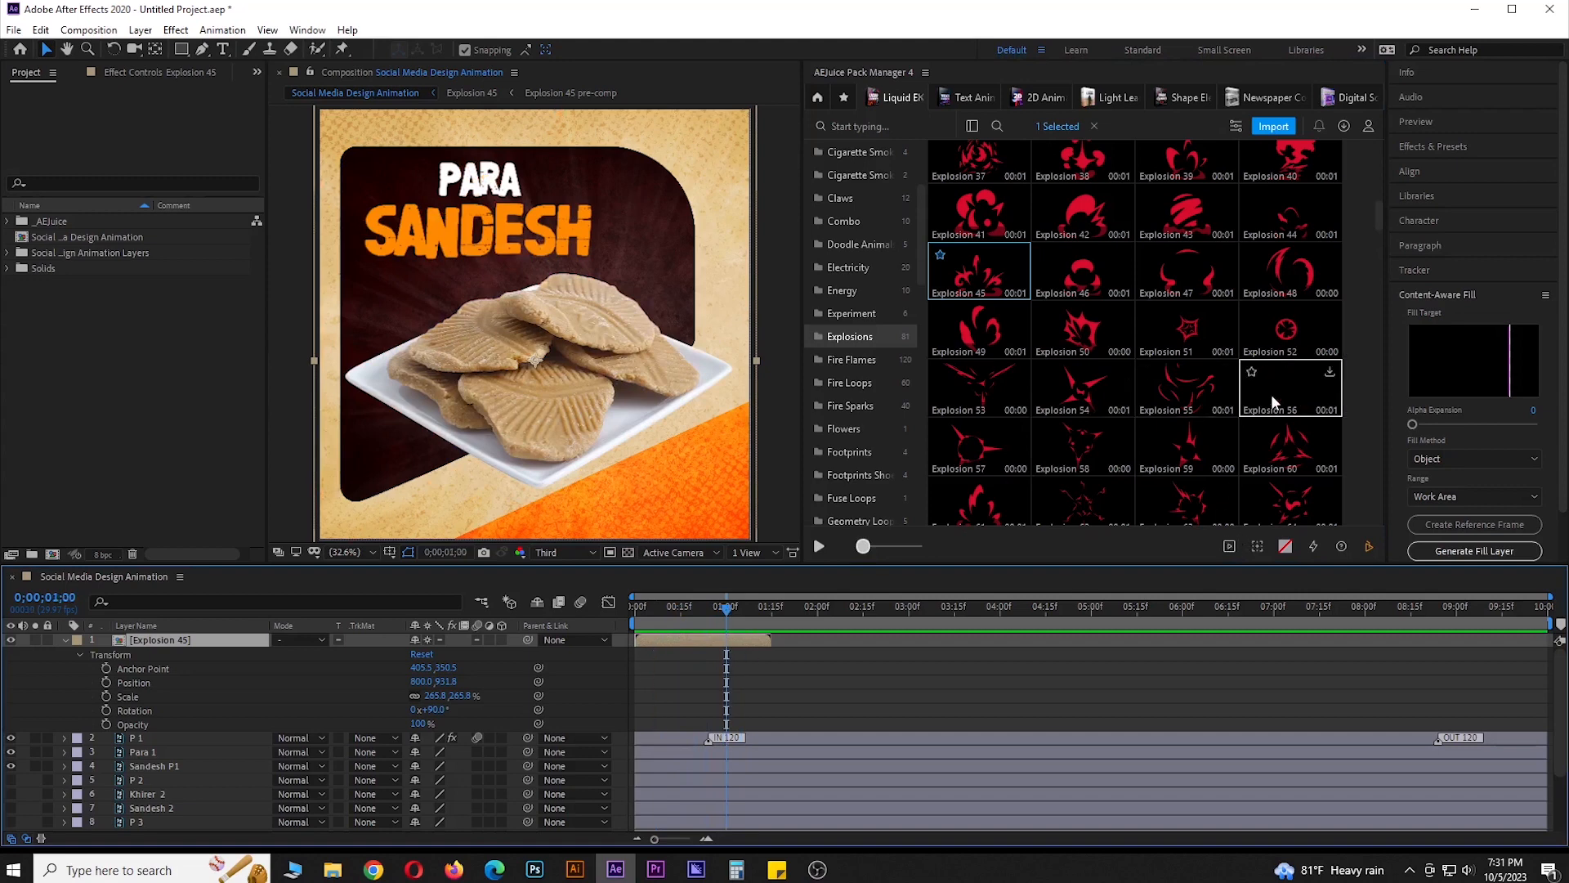
mouse_move(1282, 444)
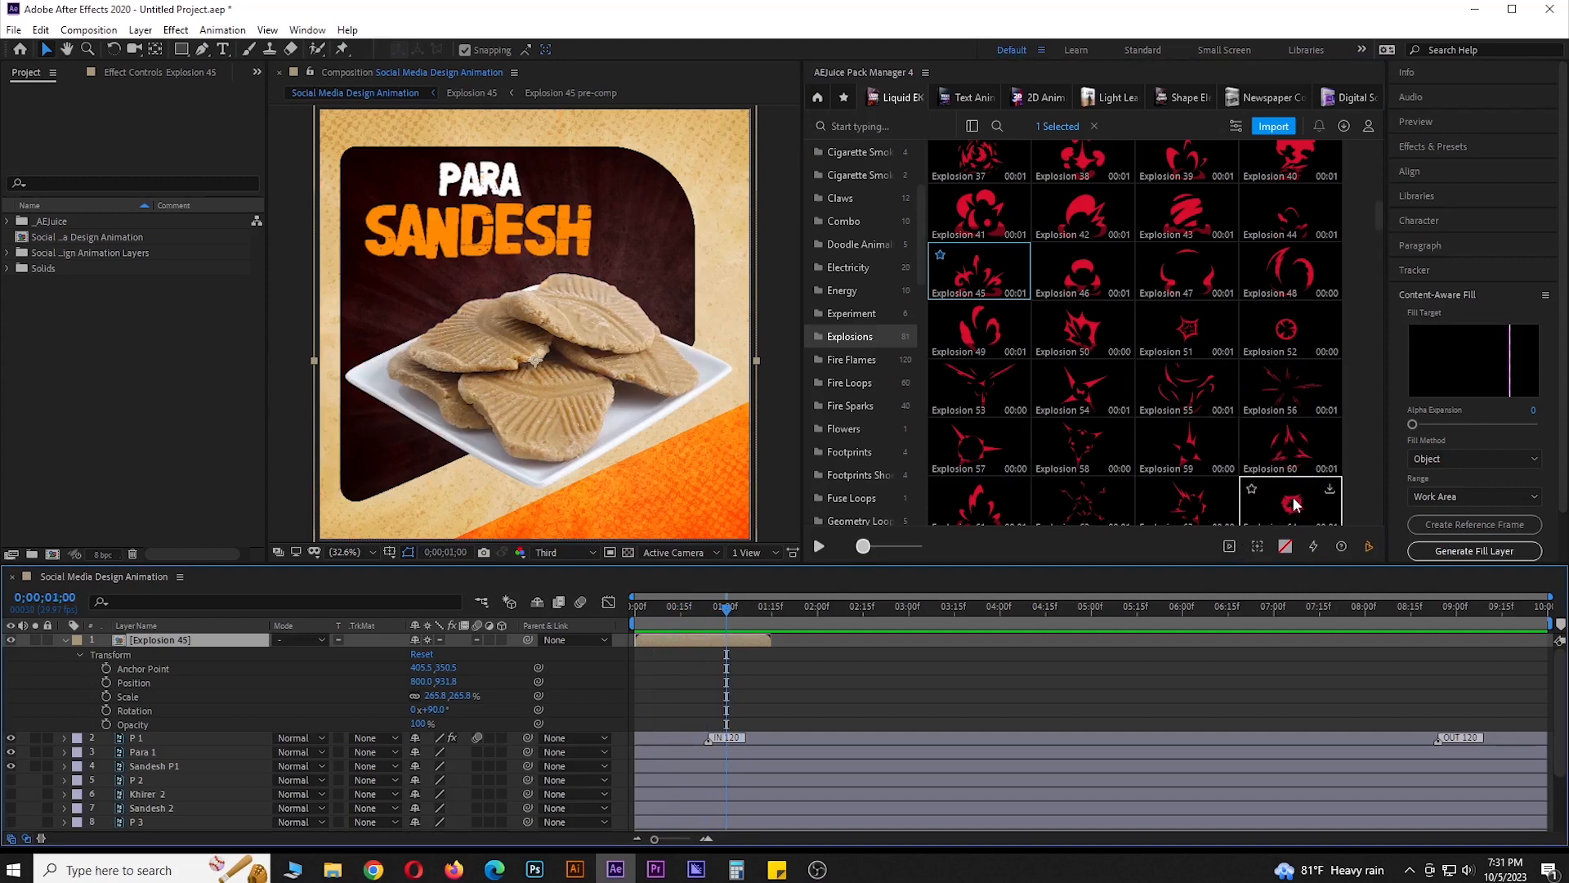
scroll(1295, 496, down, 3)
scroll(1299, 502, down, 1)
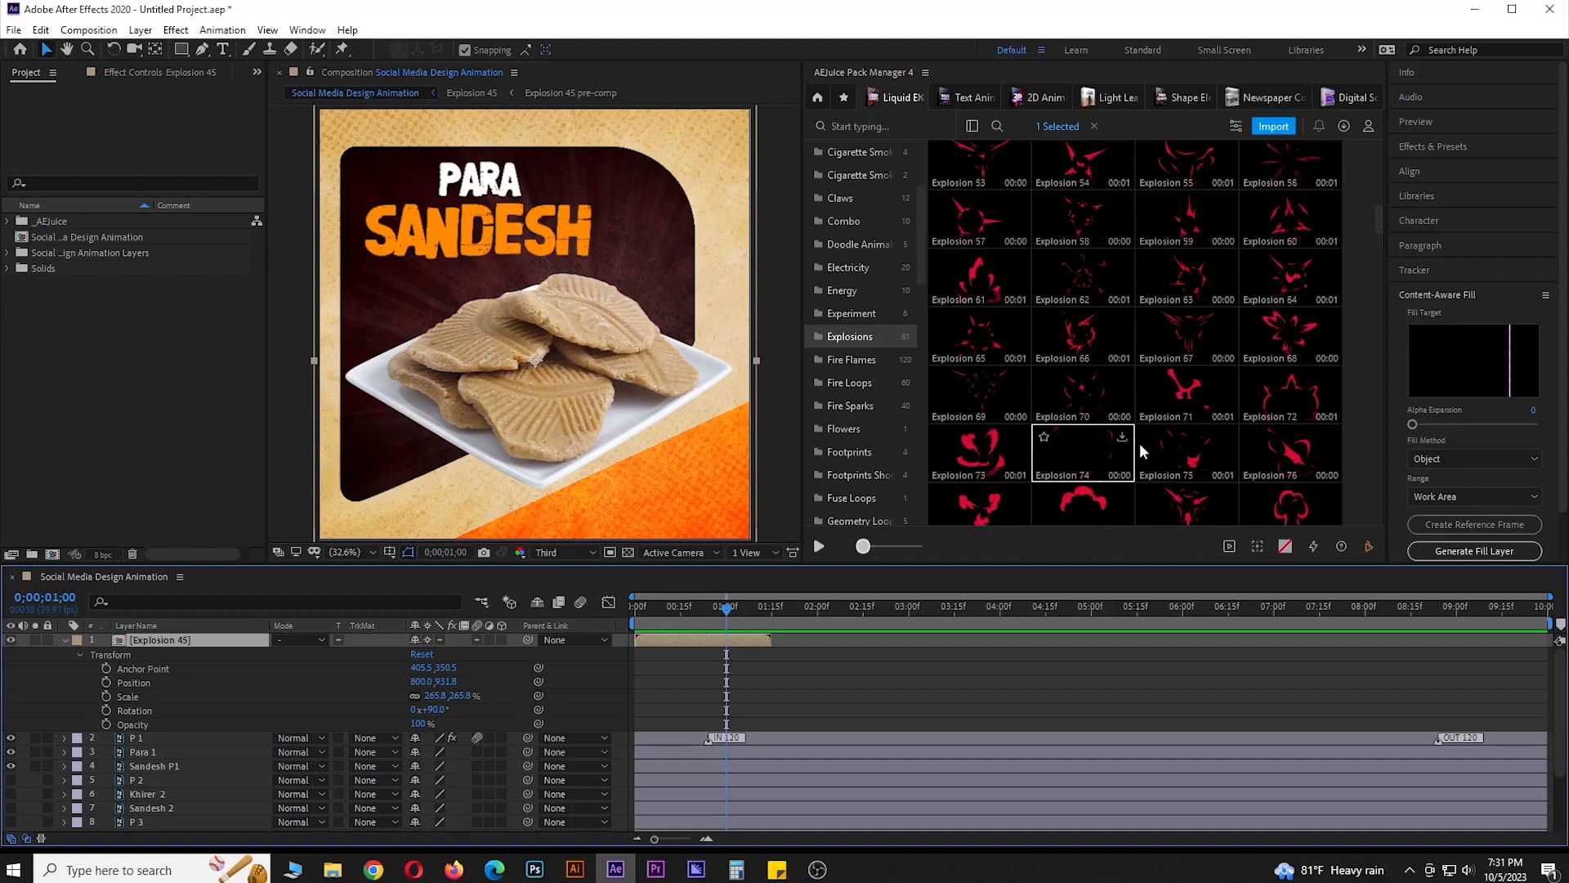
mouse_move(1174, 443)
scroll(1159, 446, down, 5)
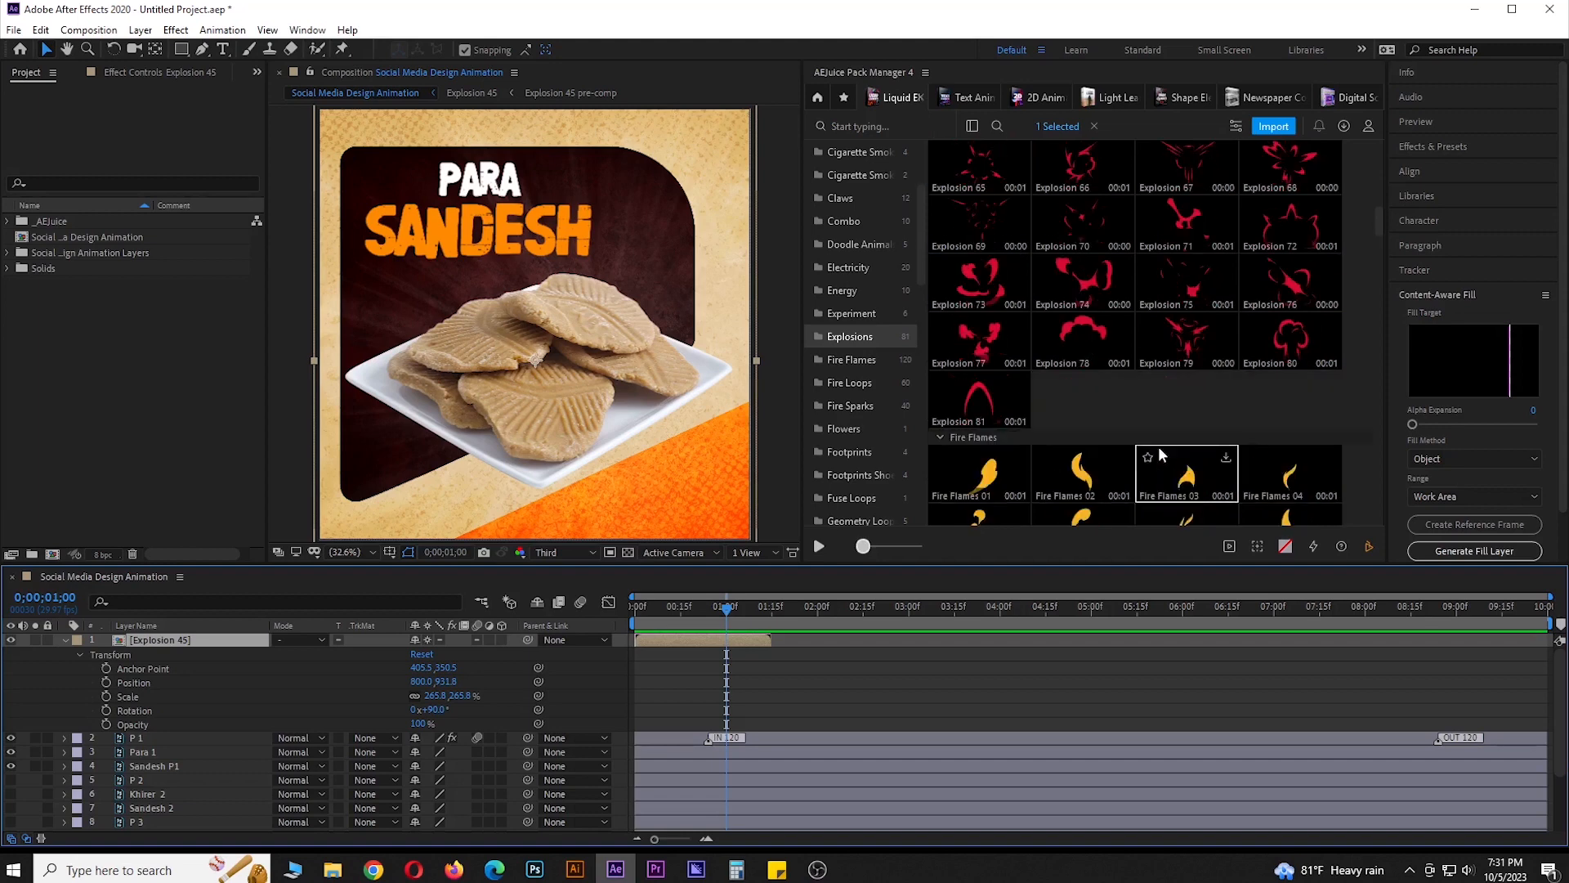
scroll(1148, 445, up, 1)
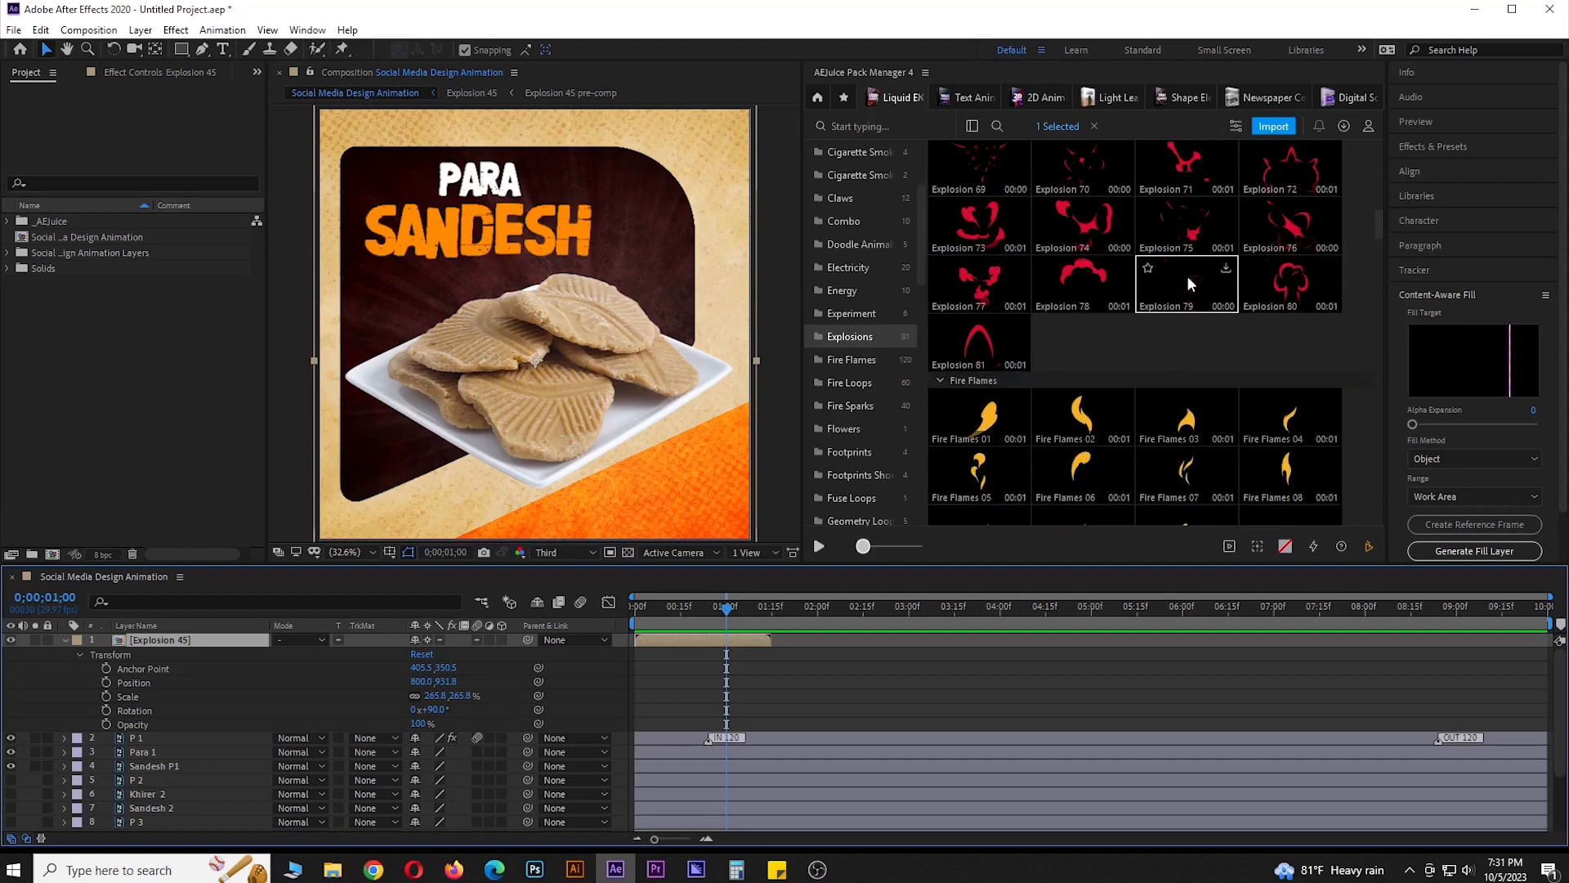
scroll(1189, 343, down, 14)
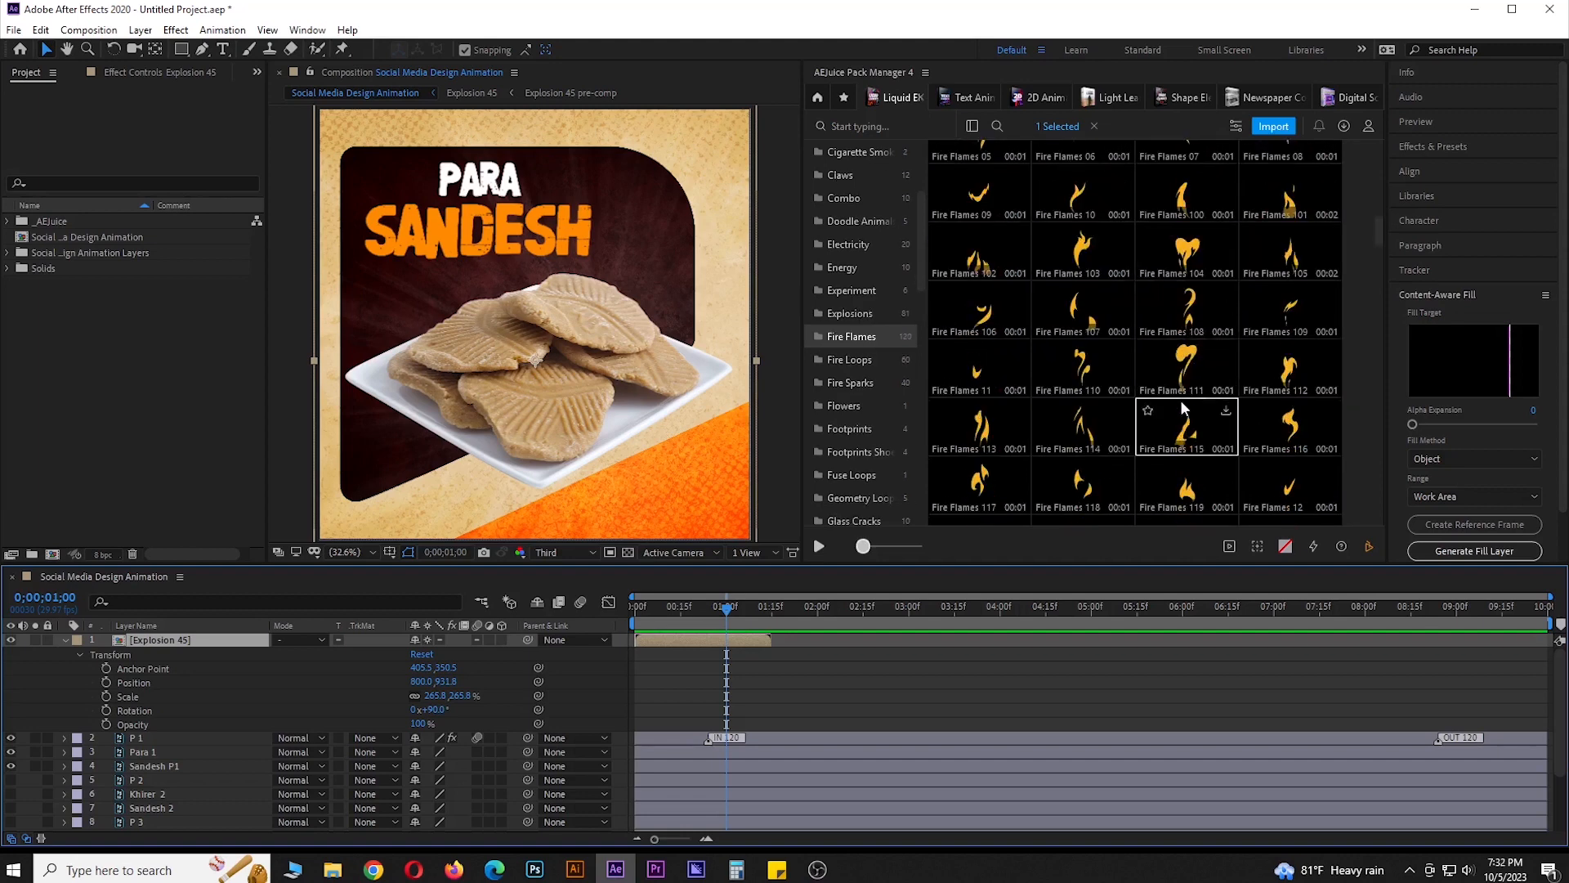
scroll(1182, 406, down, 20)
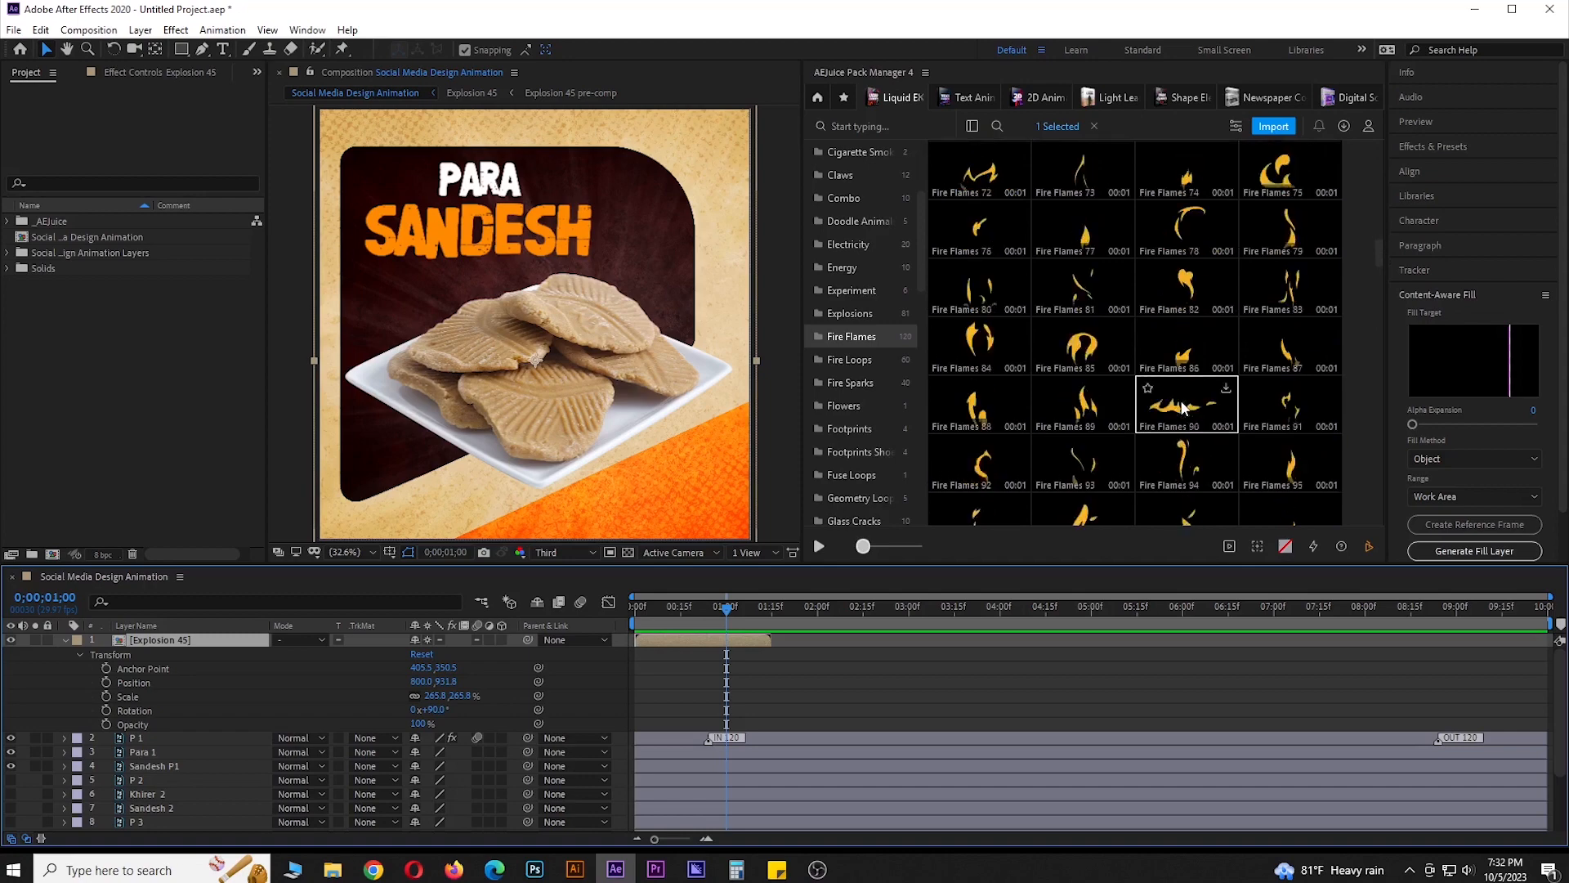
scroll(1177, 403, down, 8)
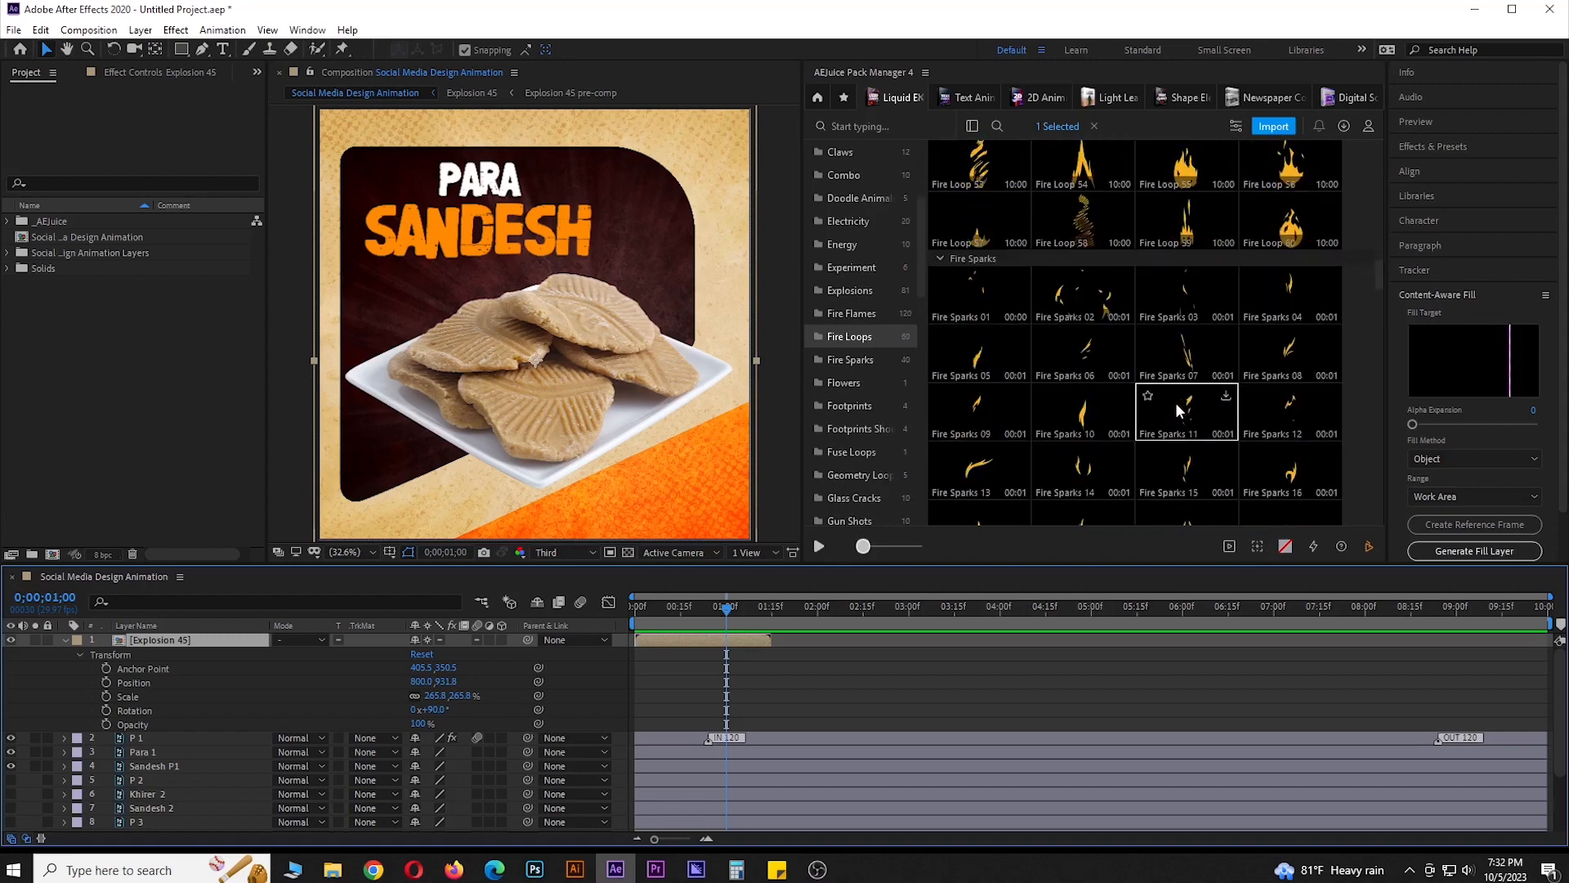
scroll(1213, 376, down, 15)
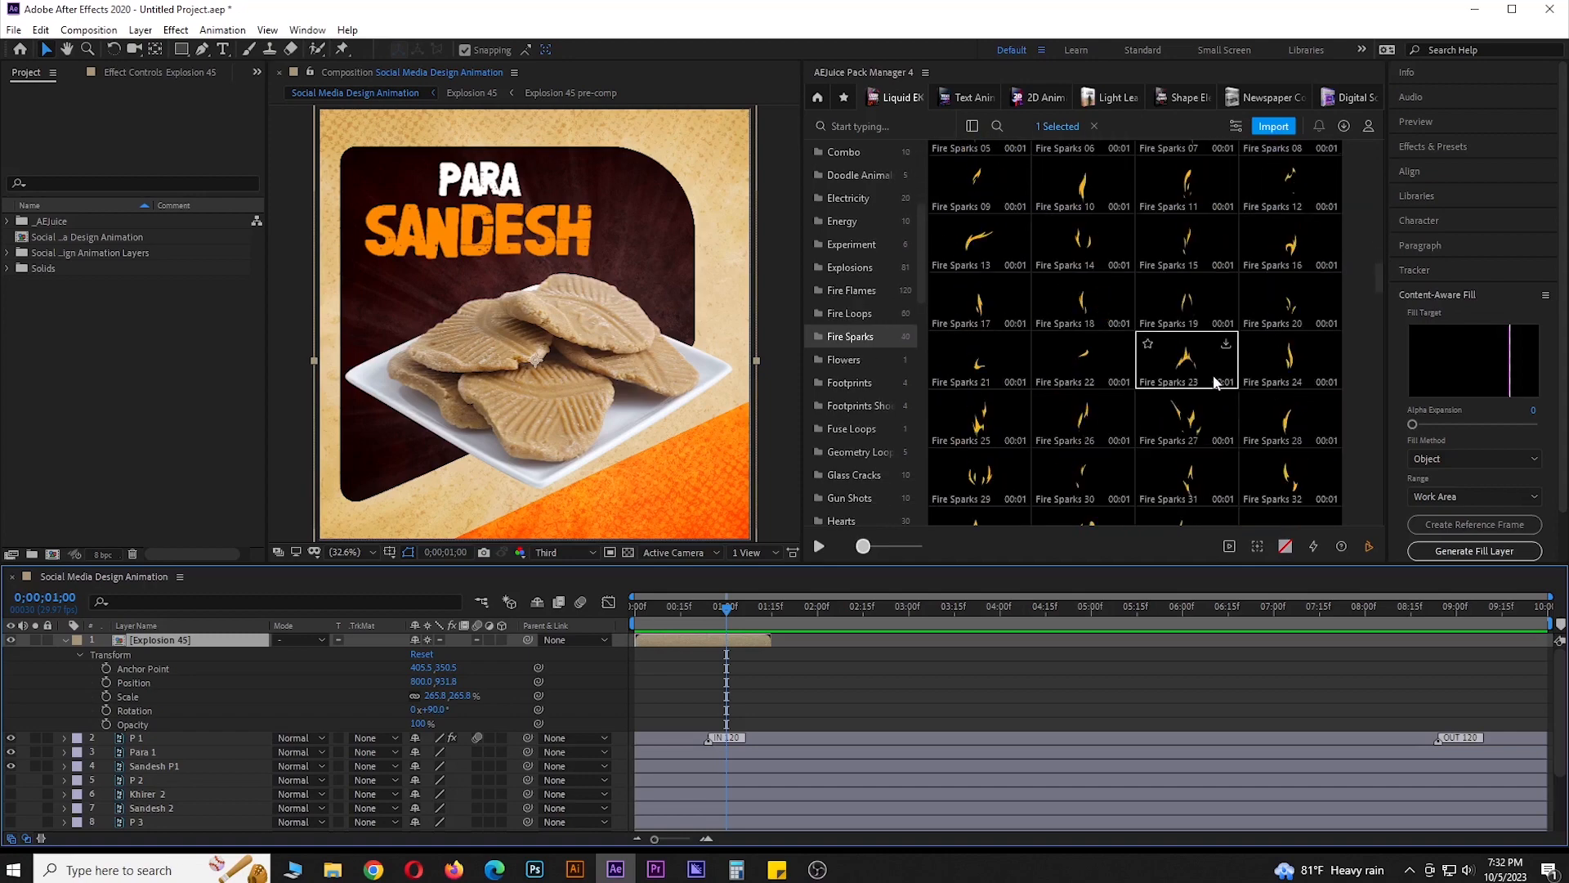
scroll(1218, 381, down, 15)
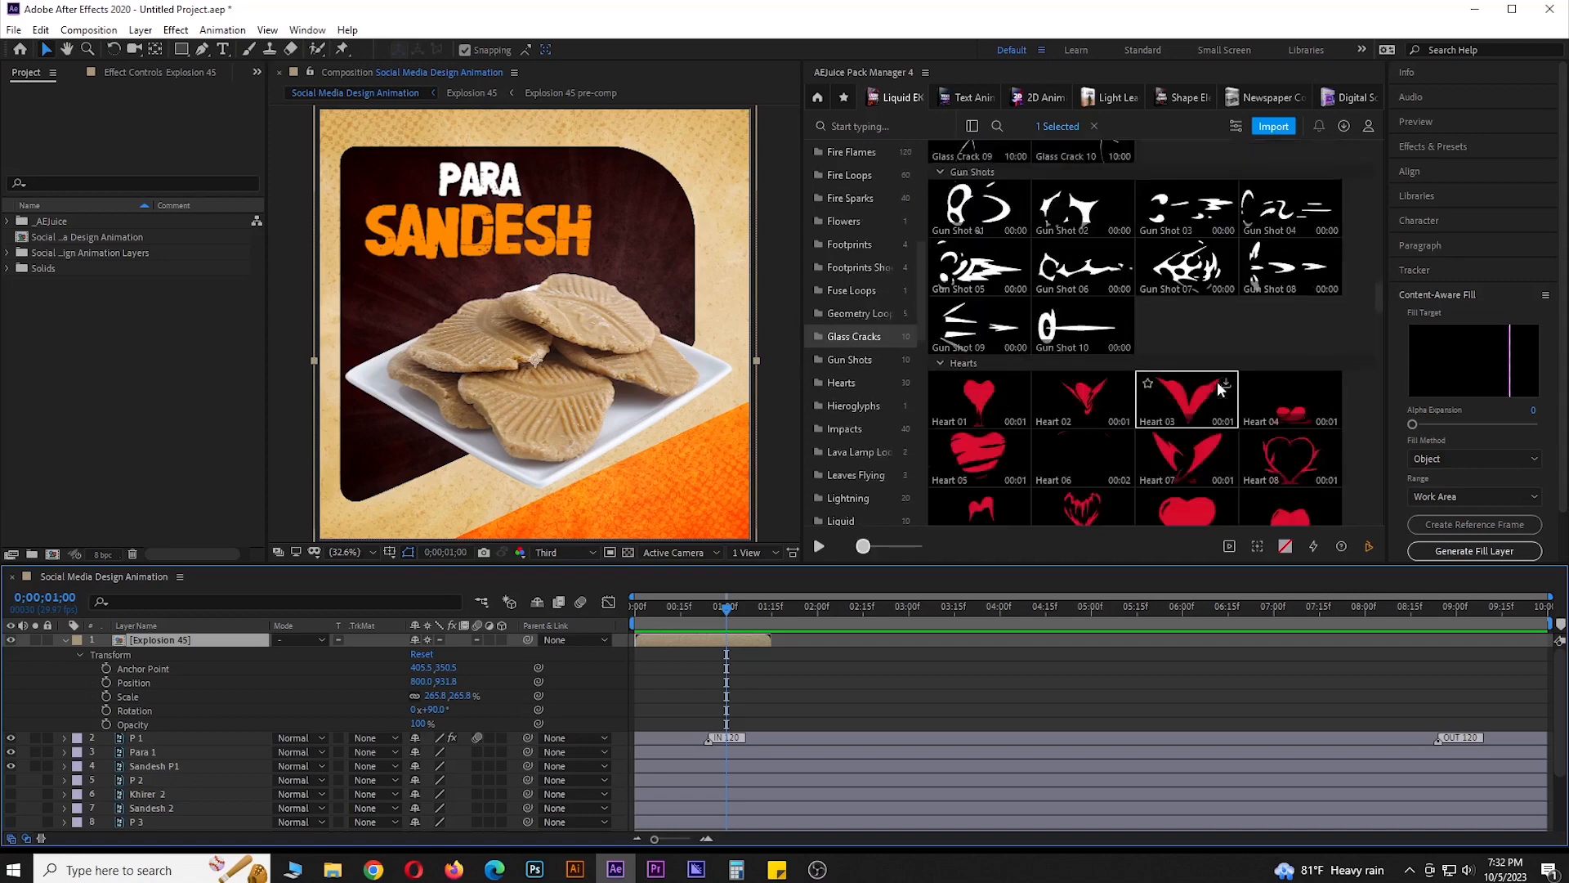
scroll(1218, 381, down, 5)
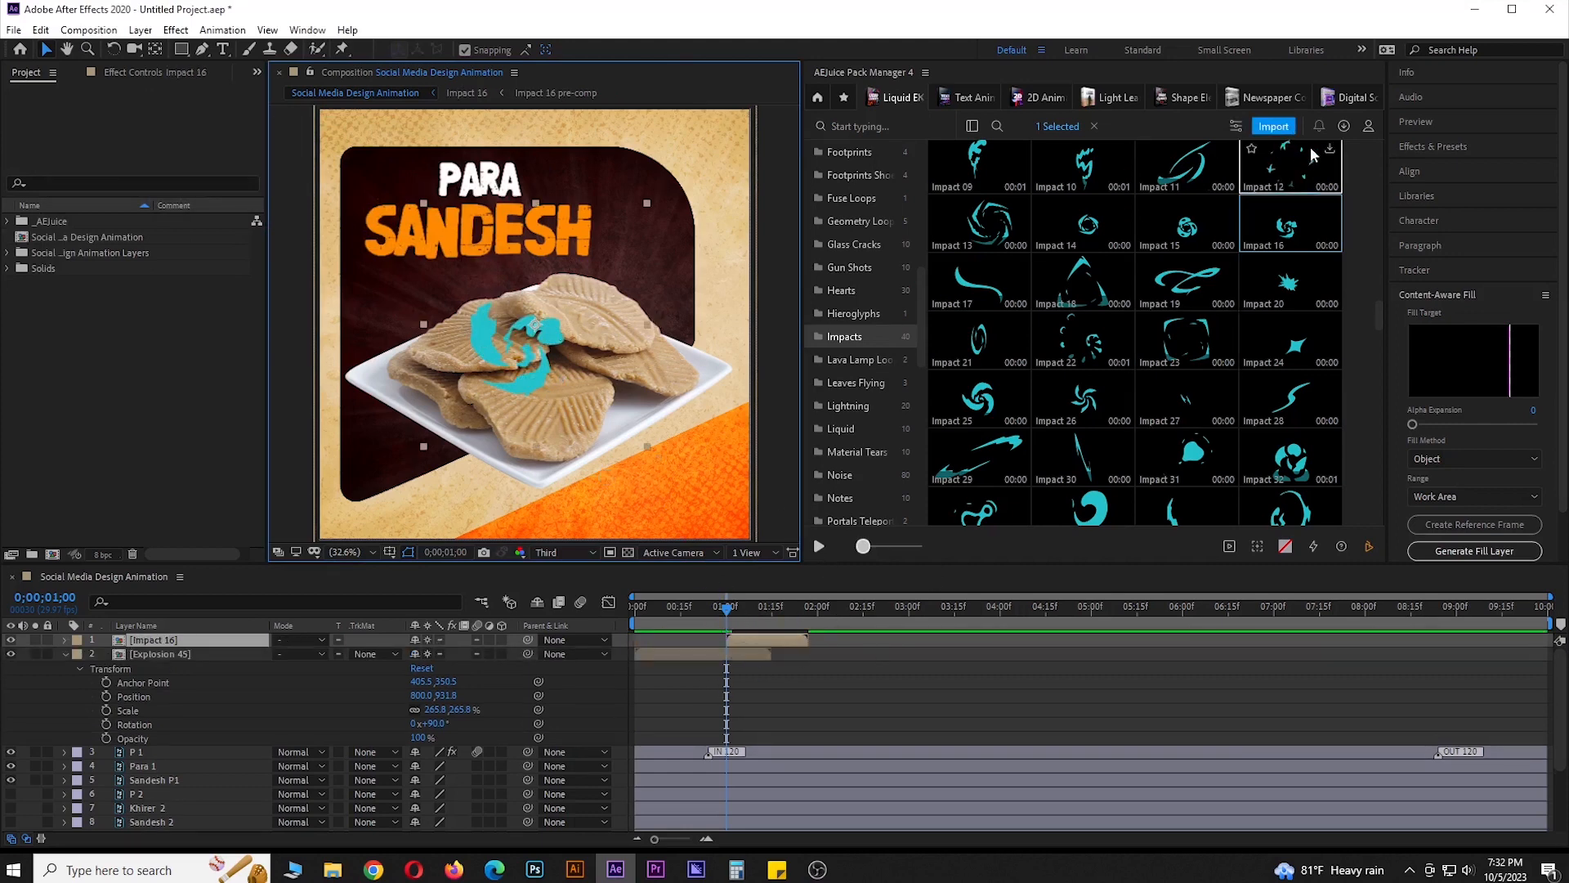
Recolor Impact 16 with the orange sampled from the SANDESH title
click(1238, 127)
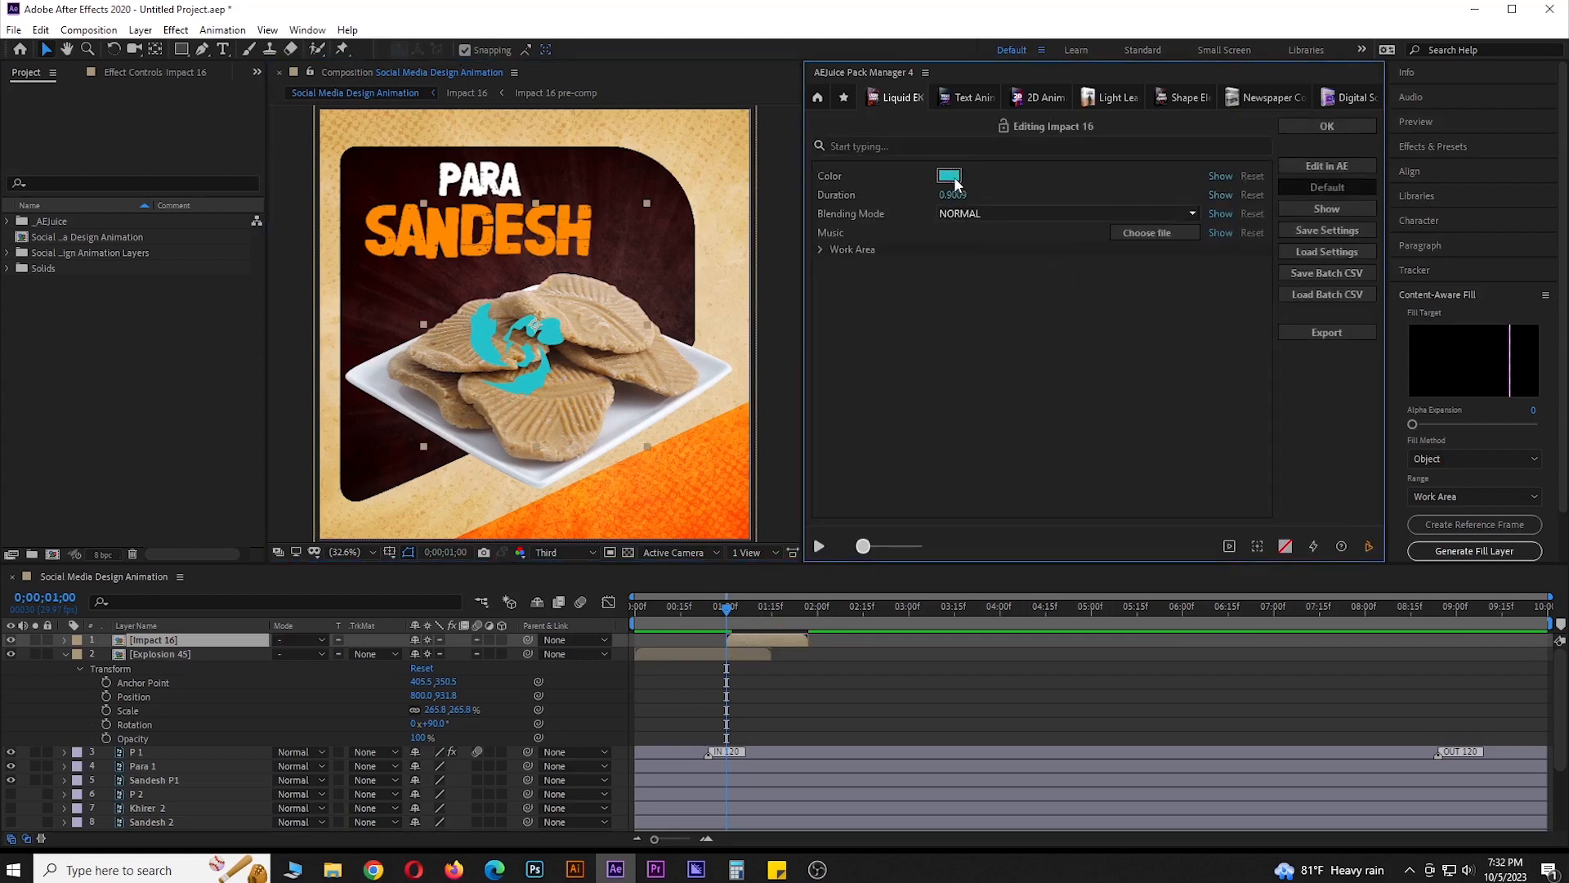
click(951, 176)
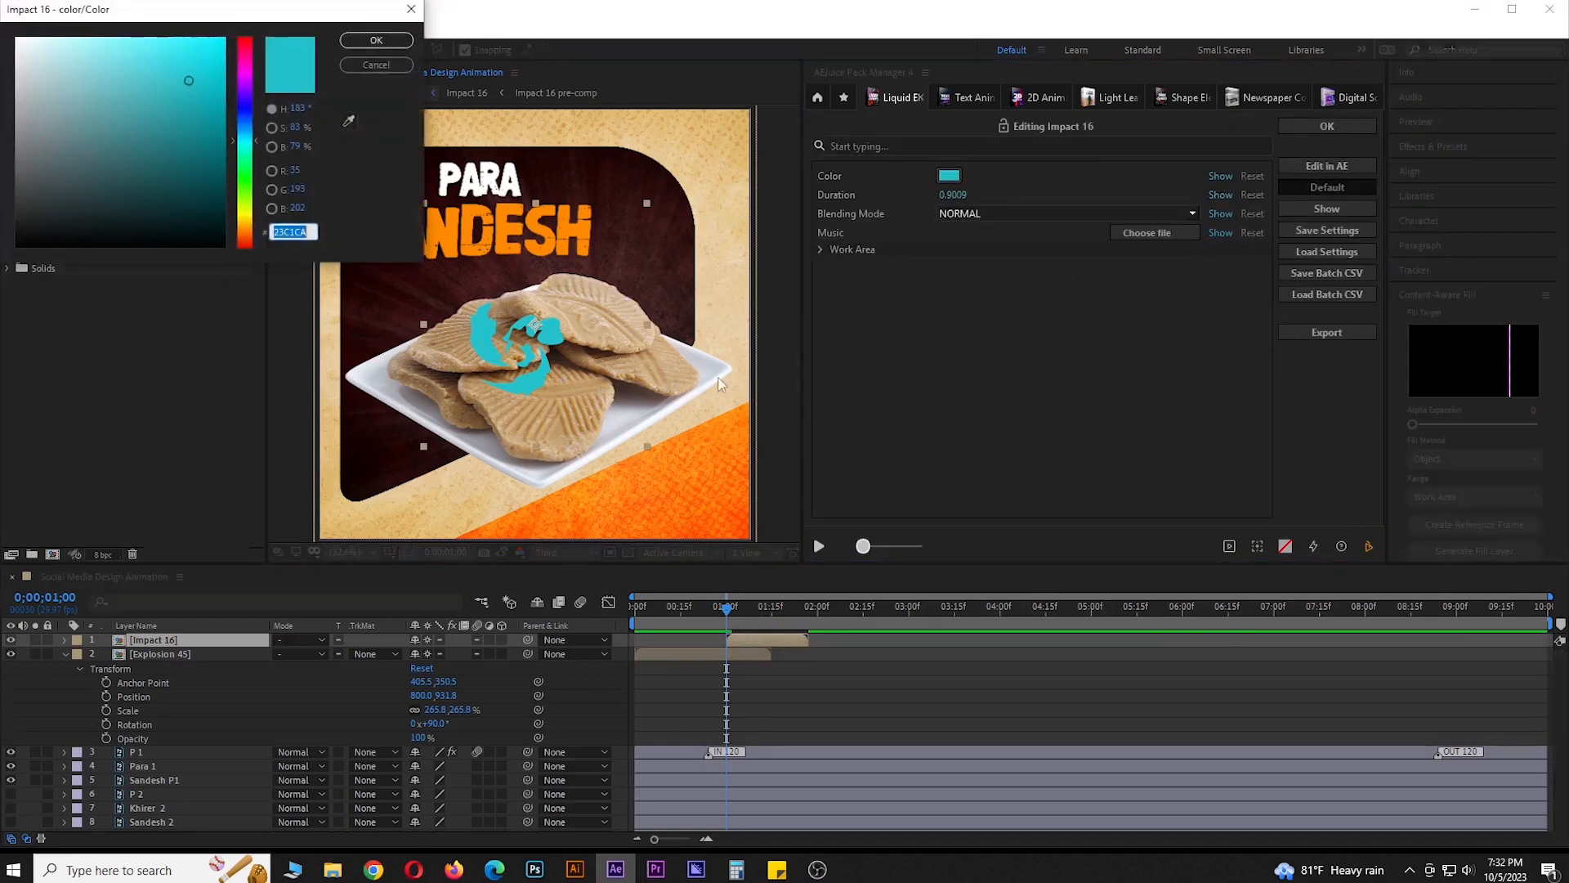
click(349, 122)
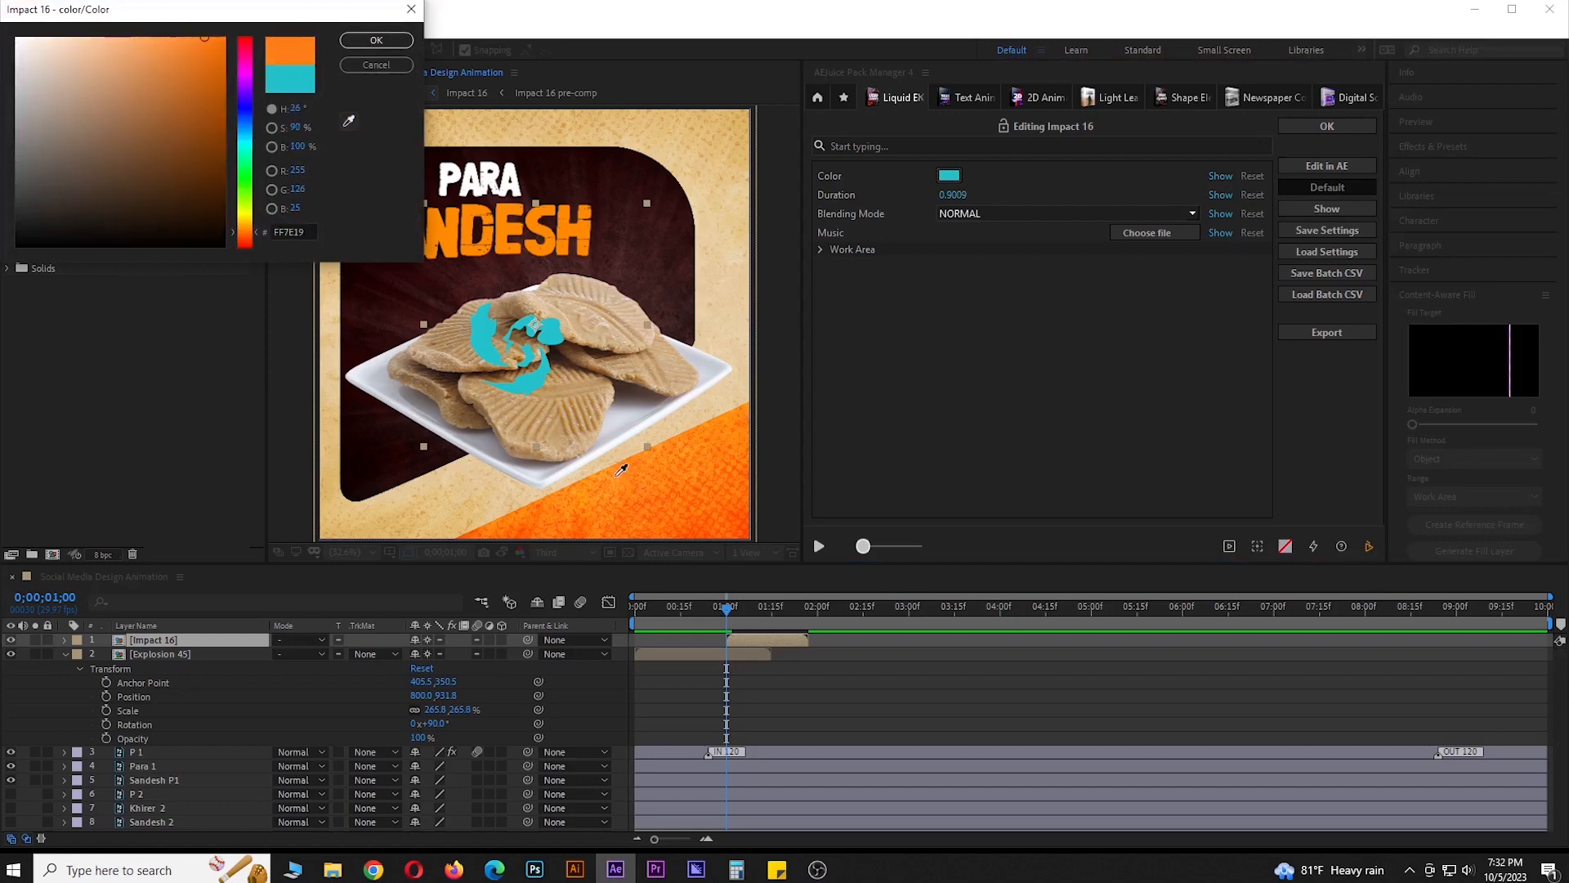
click(537, 223)
click(376, 40)
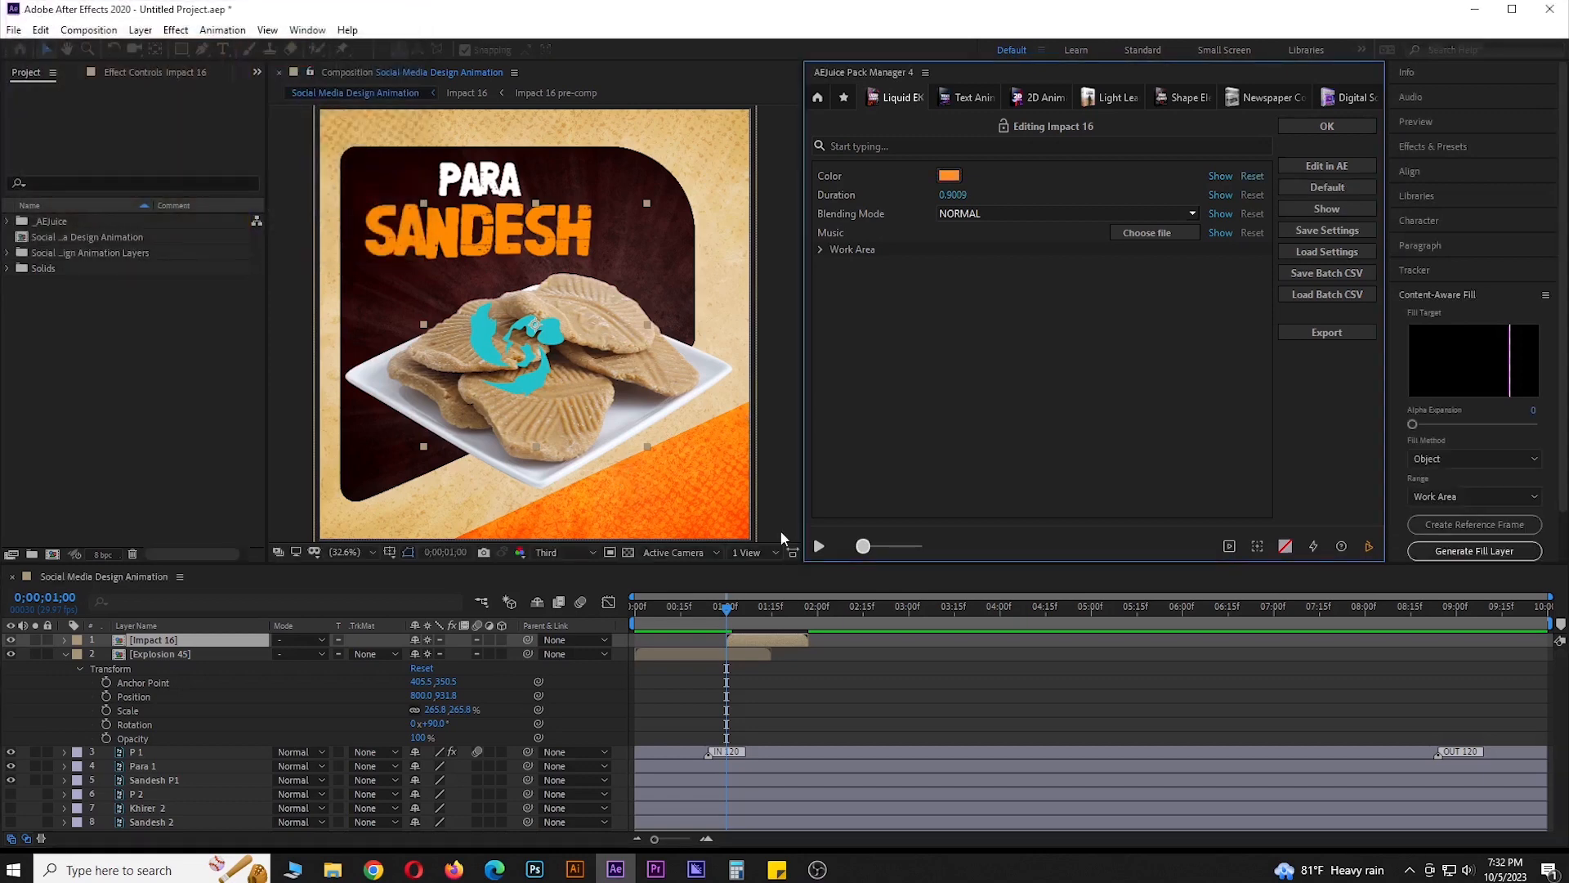
At 0;00;01;07, center Impact 16 over the plate of sweets and enlarge it until its ring surrounds them
mouse_move(733, 624)
mouse_down()
mouse_move(727, 610)
mouse_move(775, 612)
mouse_move(747, 610)
mouse_up()
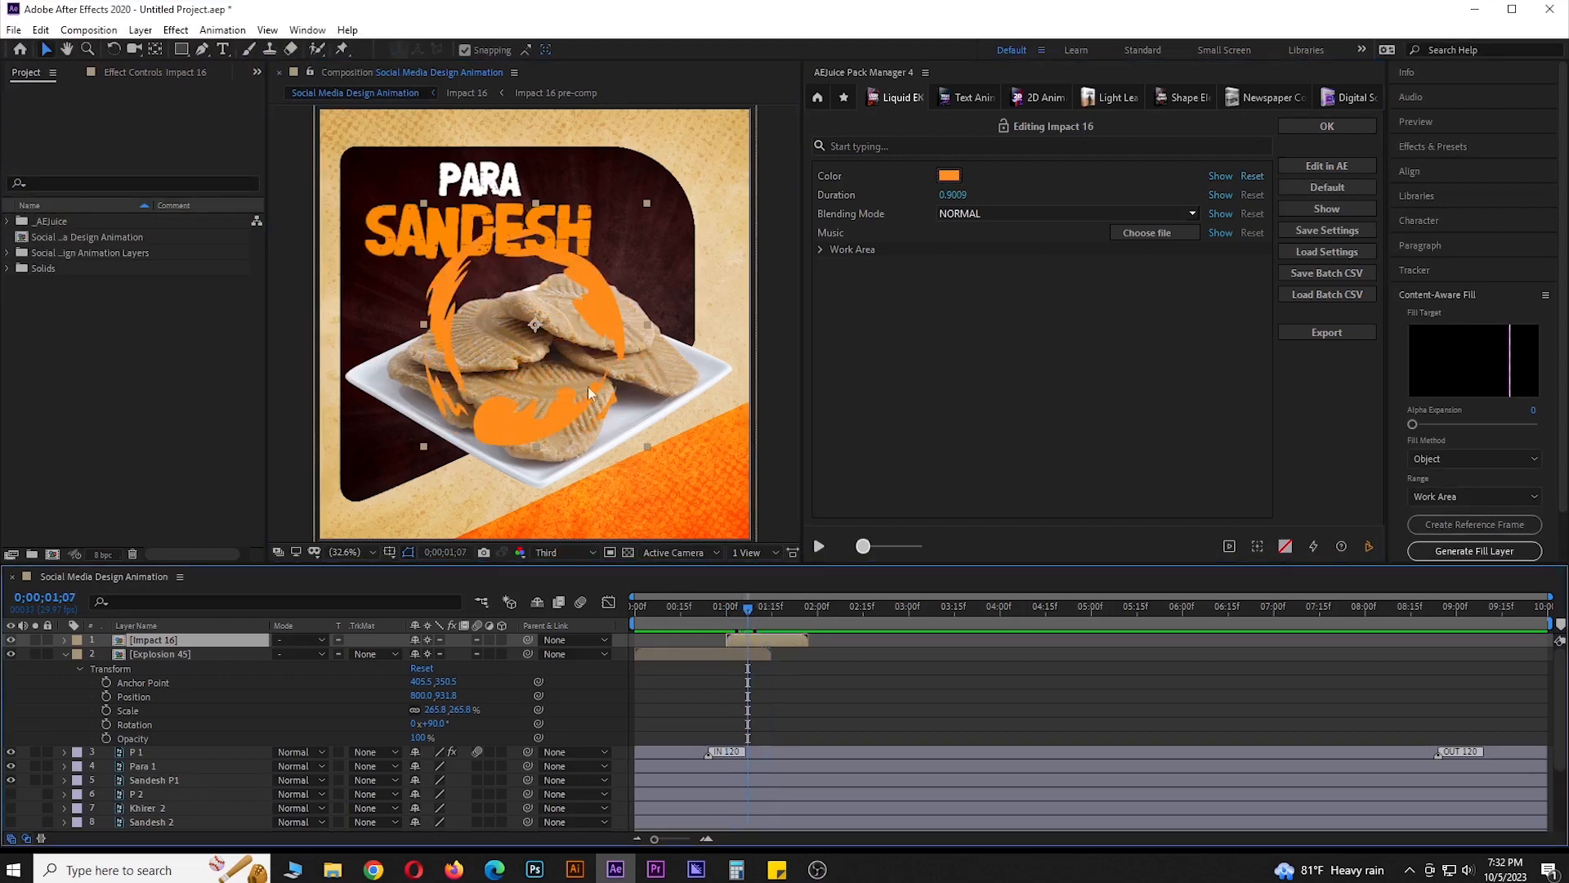
drag(547, 424, 565, 452)
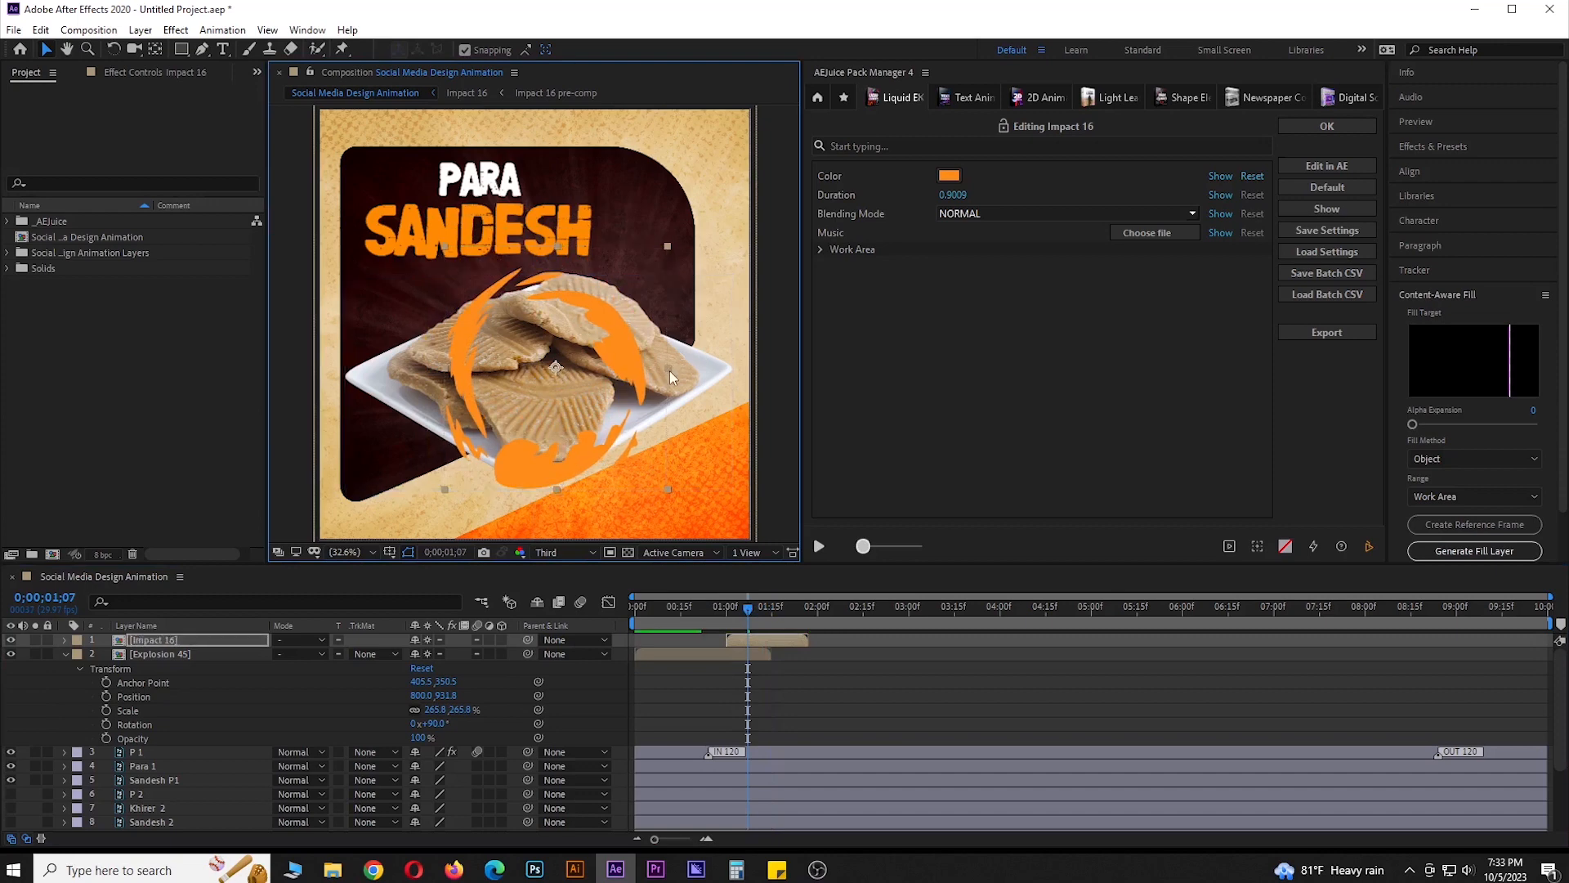
drag(670, 370, 746, 378)
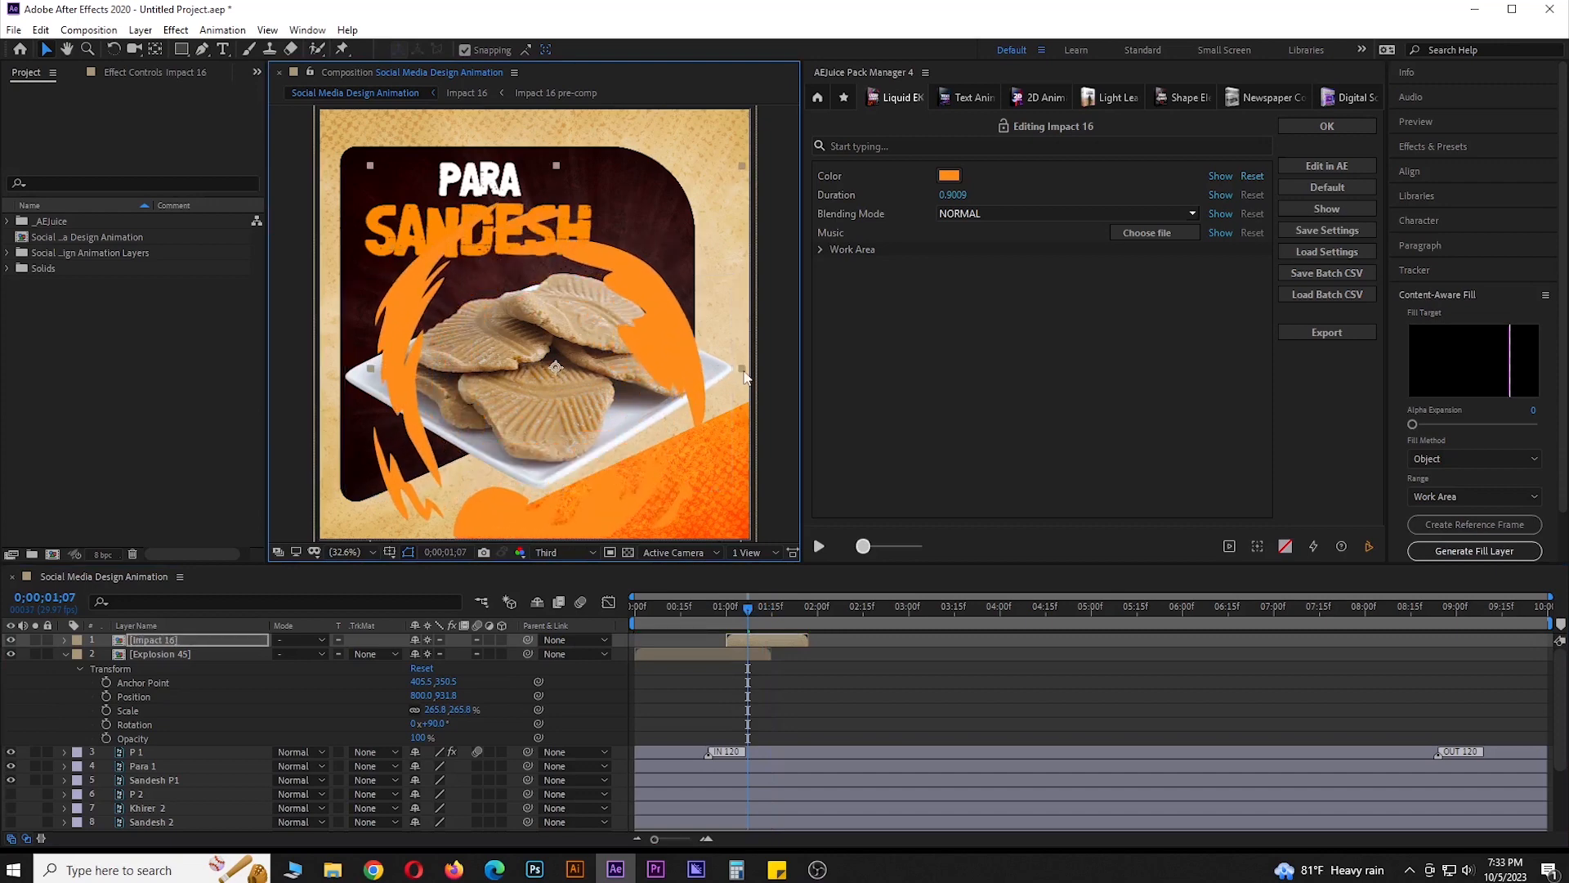
Move the Impact 16 layer directly below P 1 in the layer order and return to the first frame
click(774, 642)
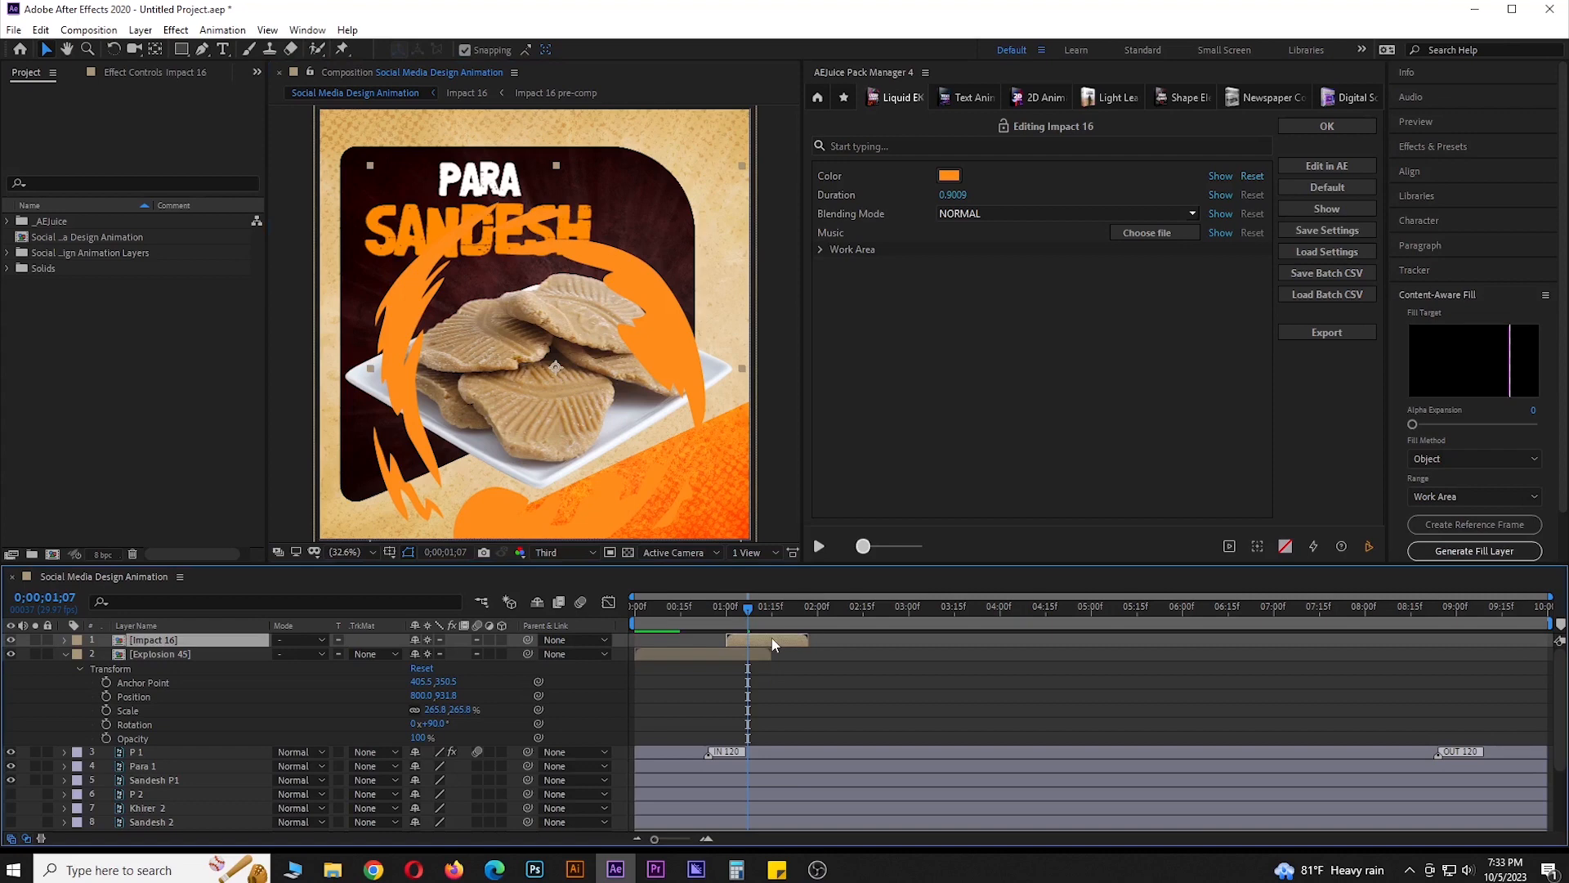
key(ctrl+bracketleft)
key(ctrl+bracketleft)
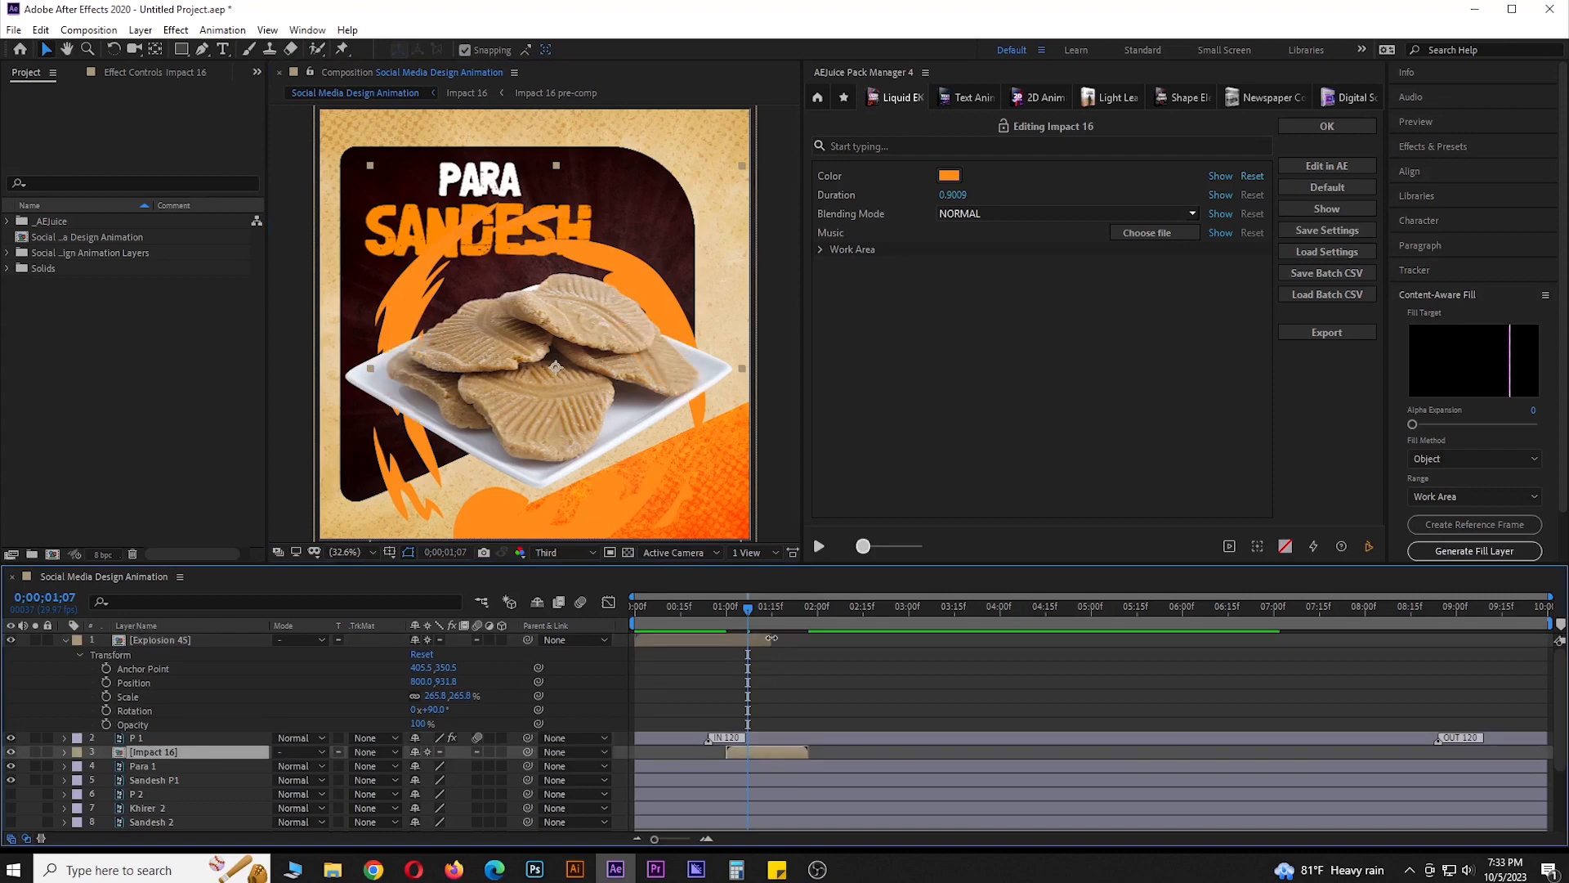
drag(746, 606, 577, 611)
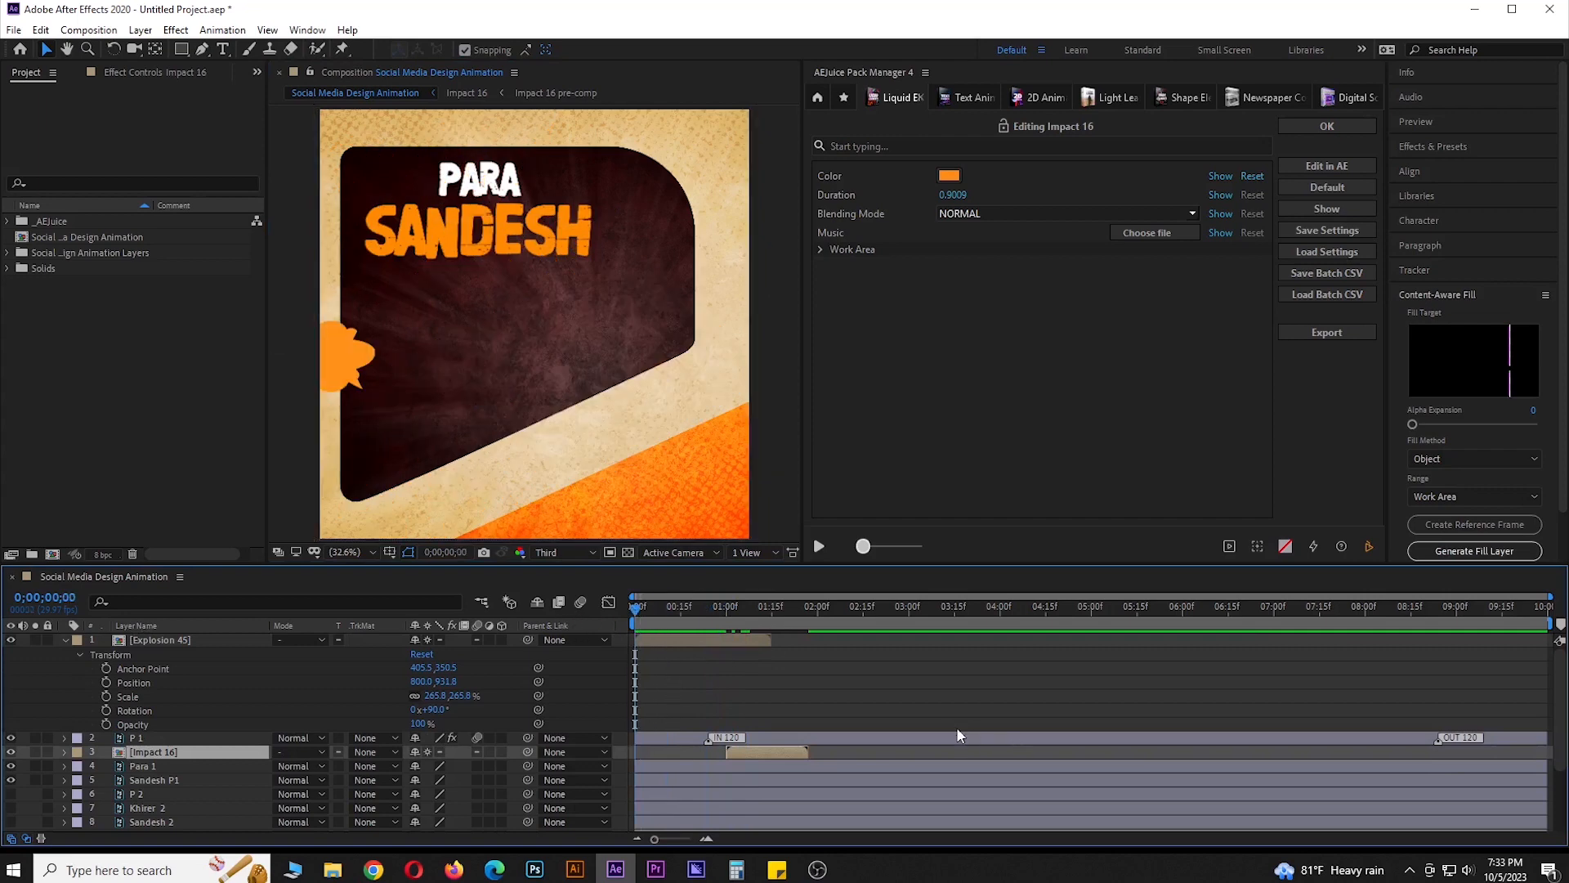
Preview the animation, return to the one-second mark, and browse the Text Animation presets
key(space)
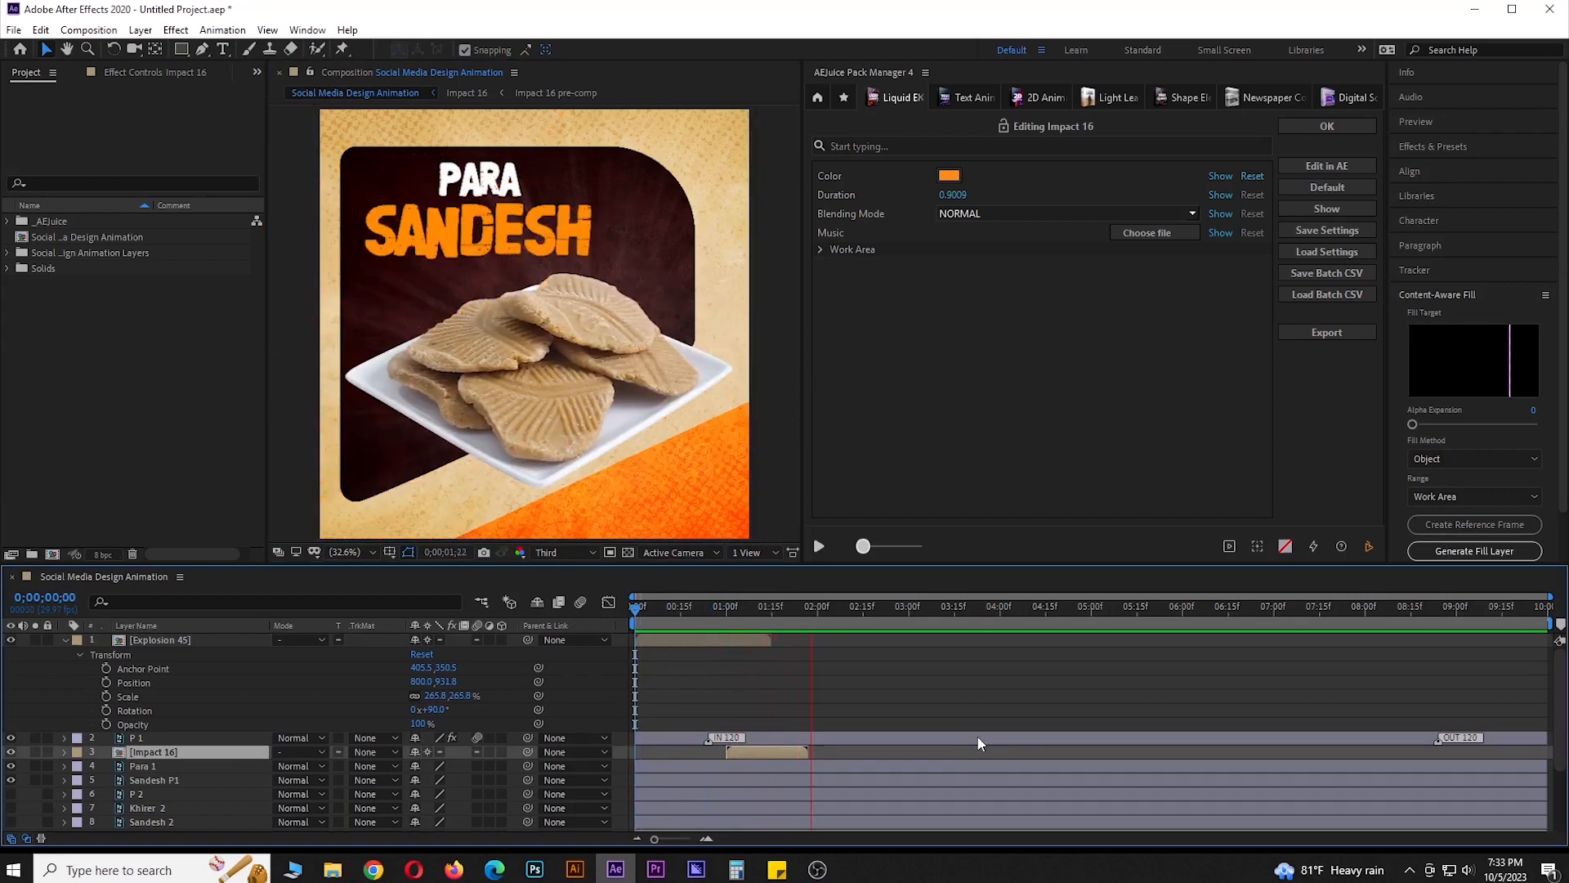
drag(828, 614, 768, 611)
mouse_move(738, 613)
mouse_down()
mouse_move(595, 621)
mouse_move(727, 624)
mouse_up()
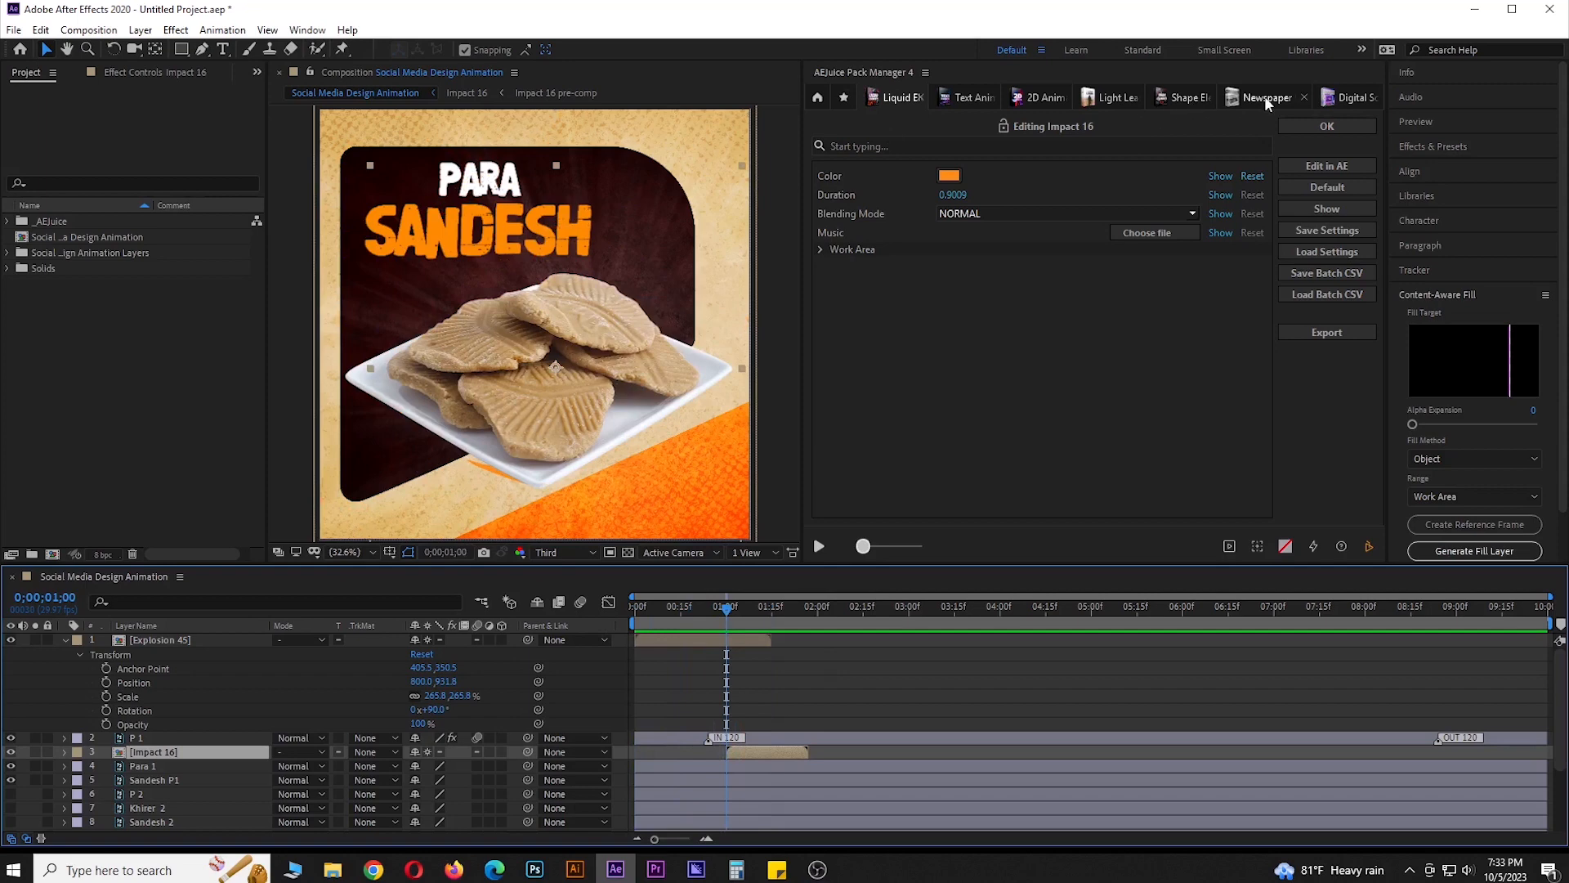
click(971, 96)
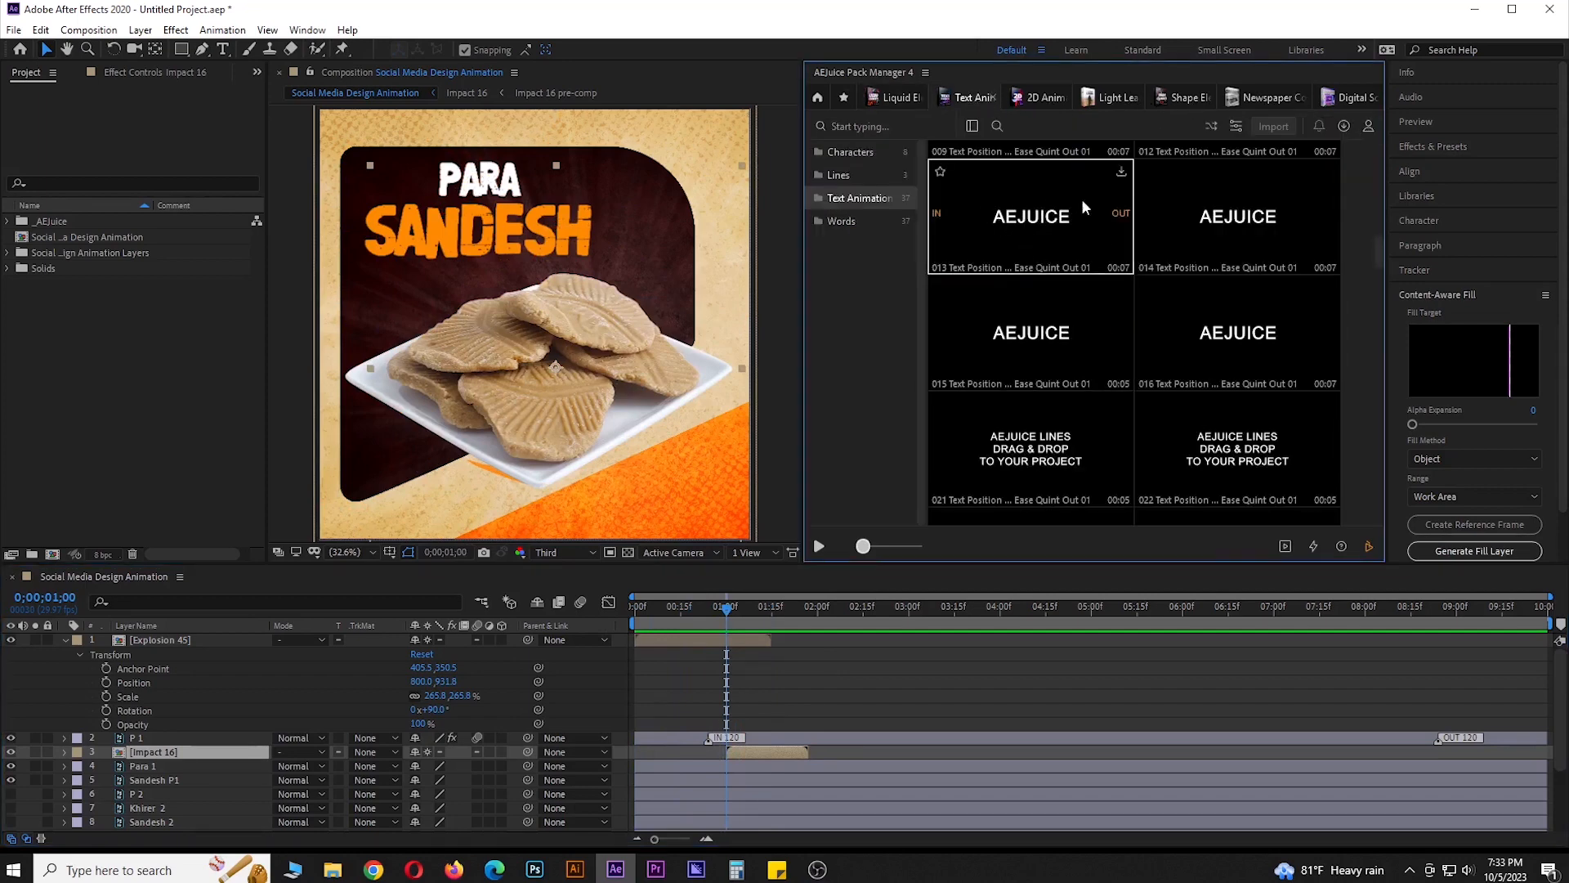
scroll(1264, 376, down, 1)
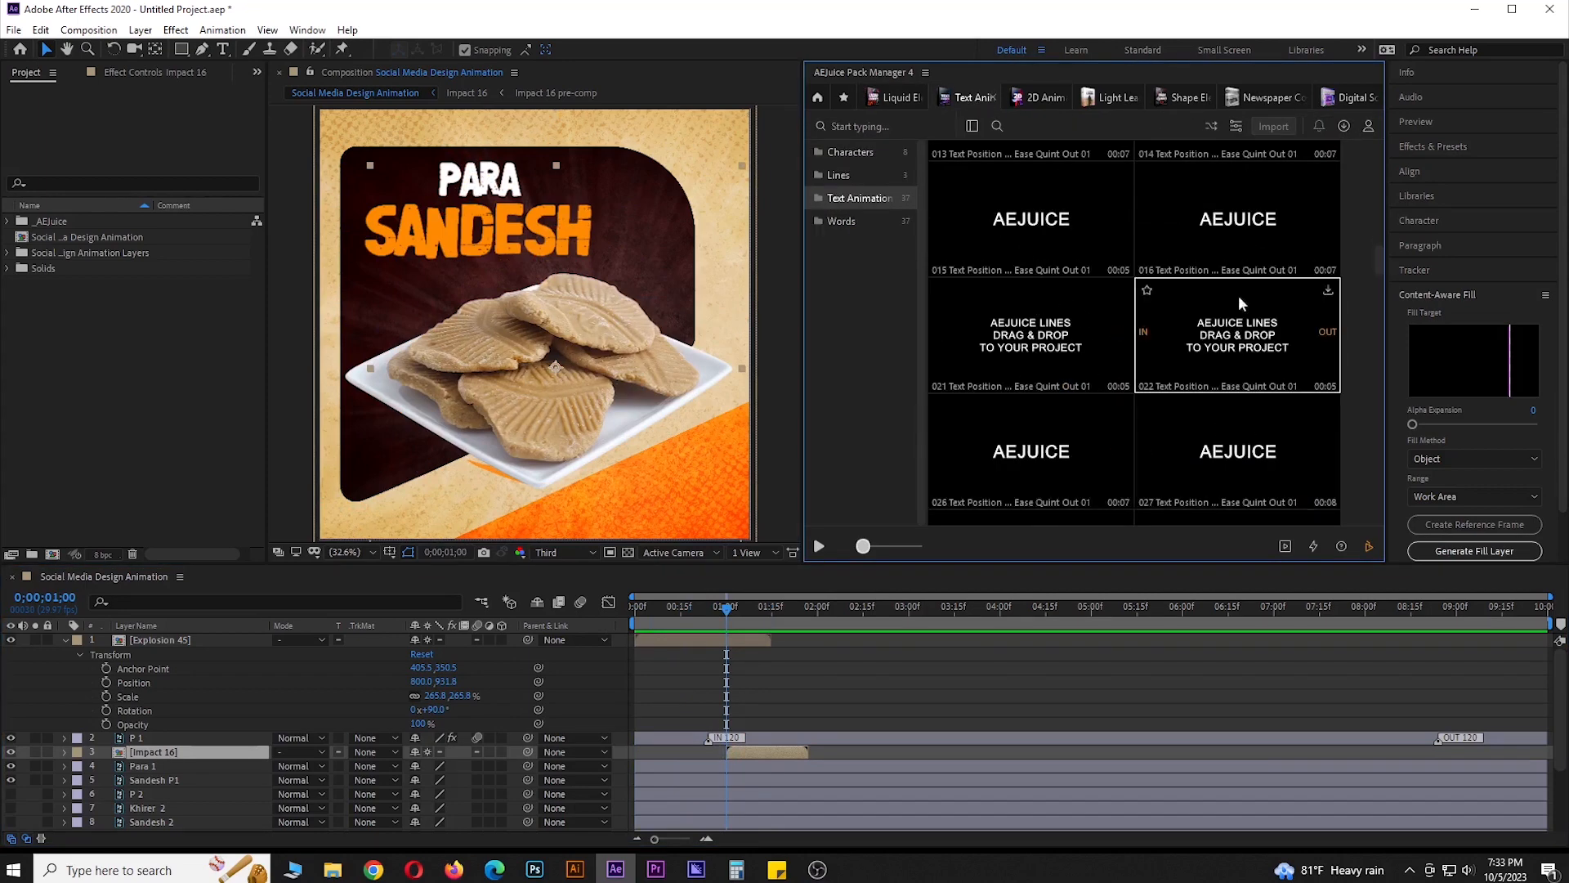
scroll(1101, 431, down, 5)
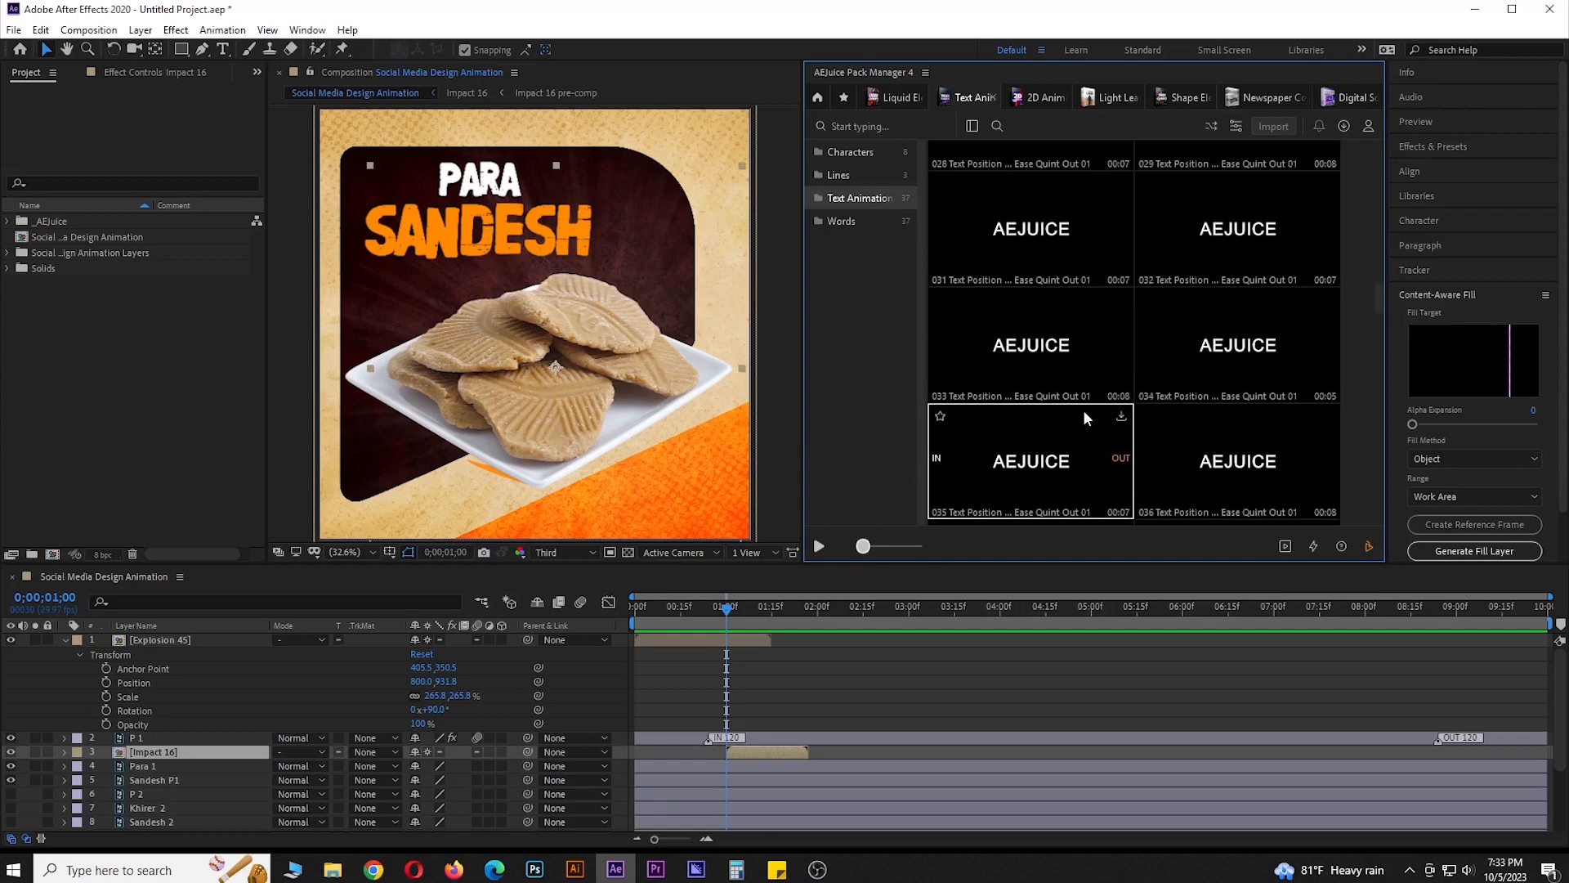
scroll(1083, 410, down, 2)
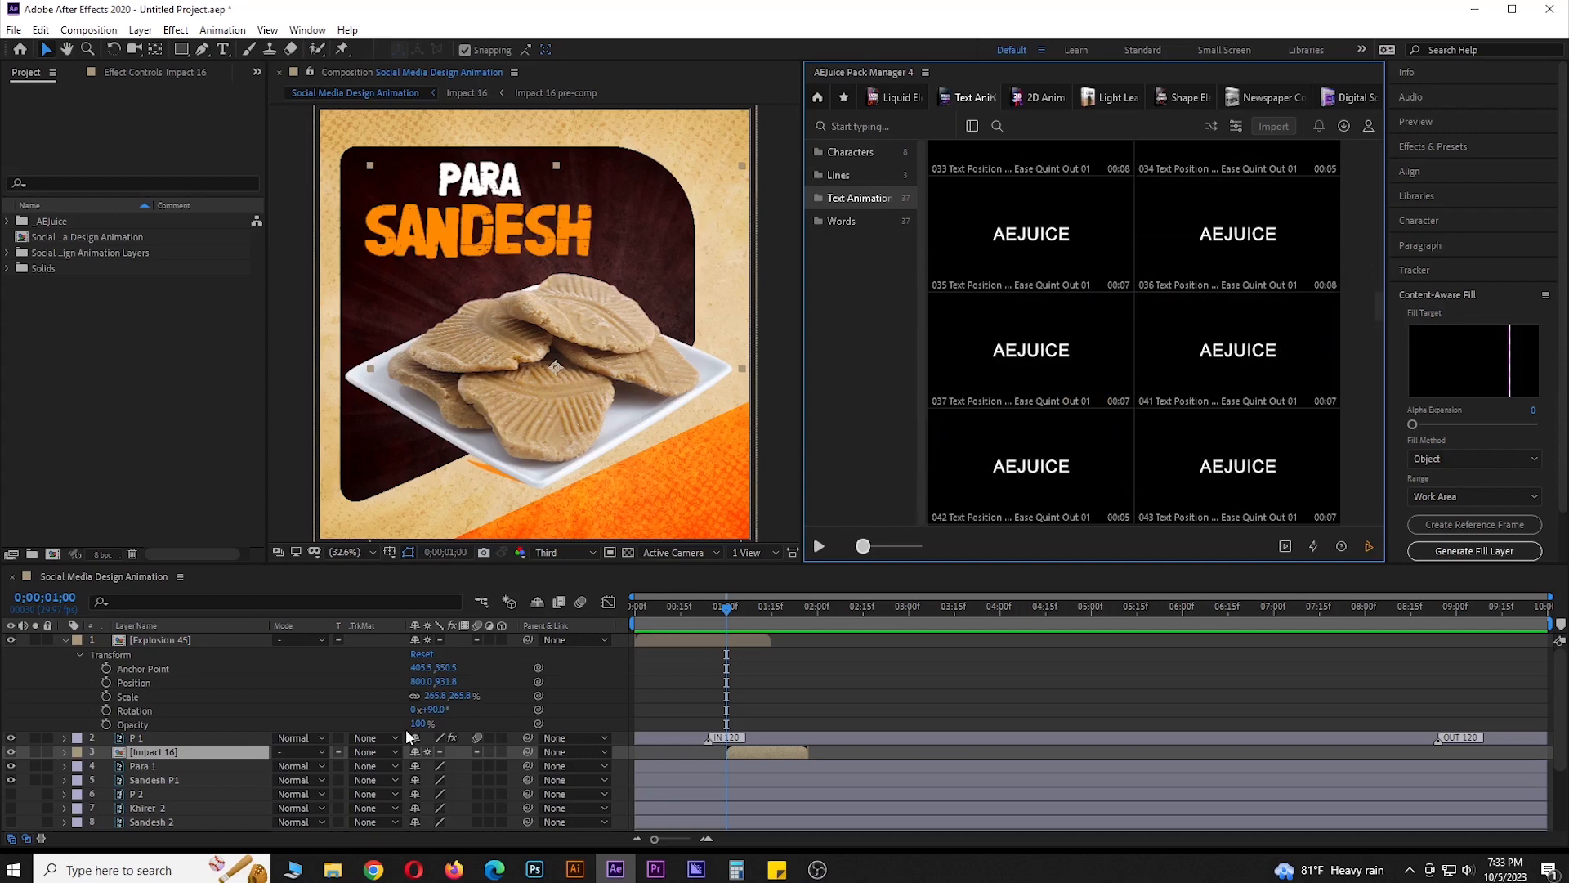
Collapse the Explosion 45 properties and convert the Para 1 and Sandesh P1 layers to editable text
click(64, 638)
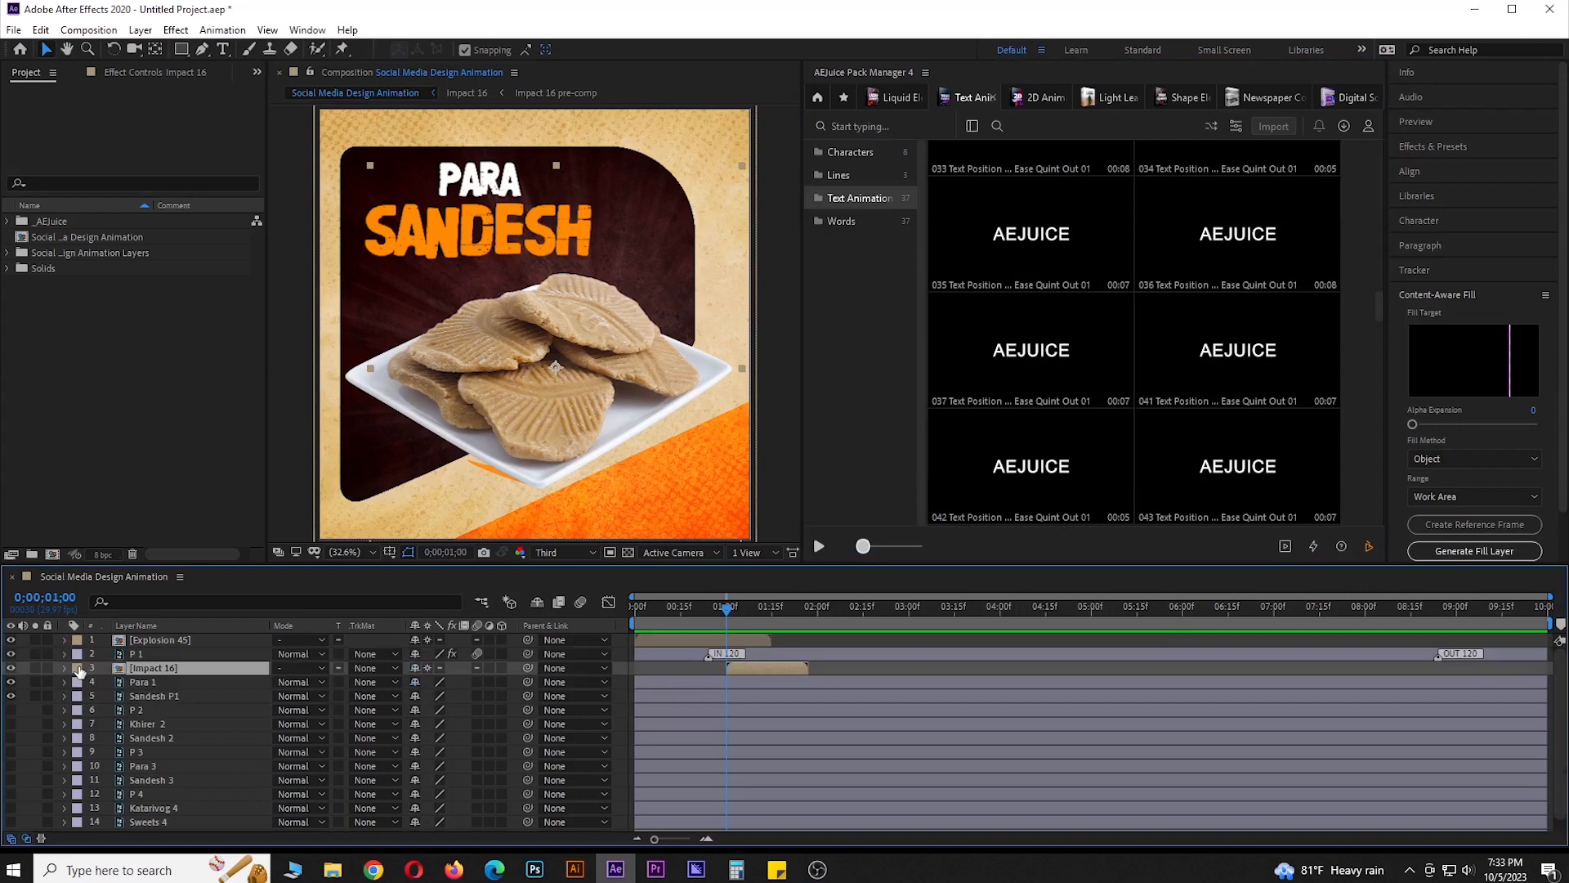
click(145, 682)
click(146, 692)
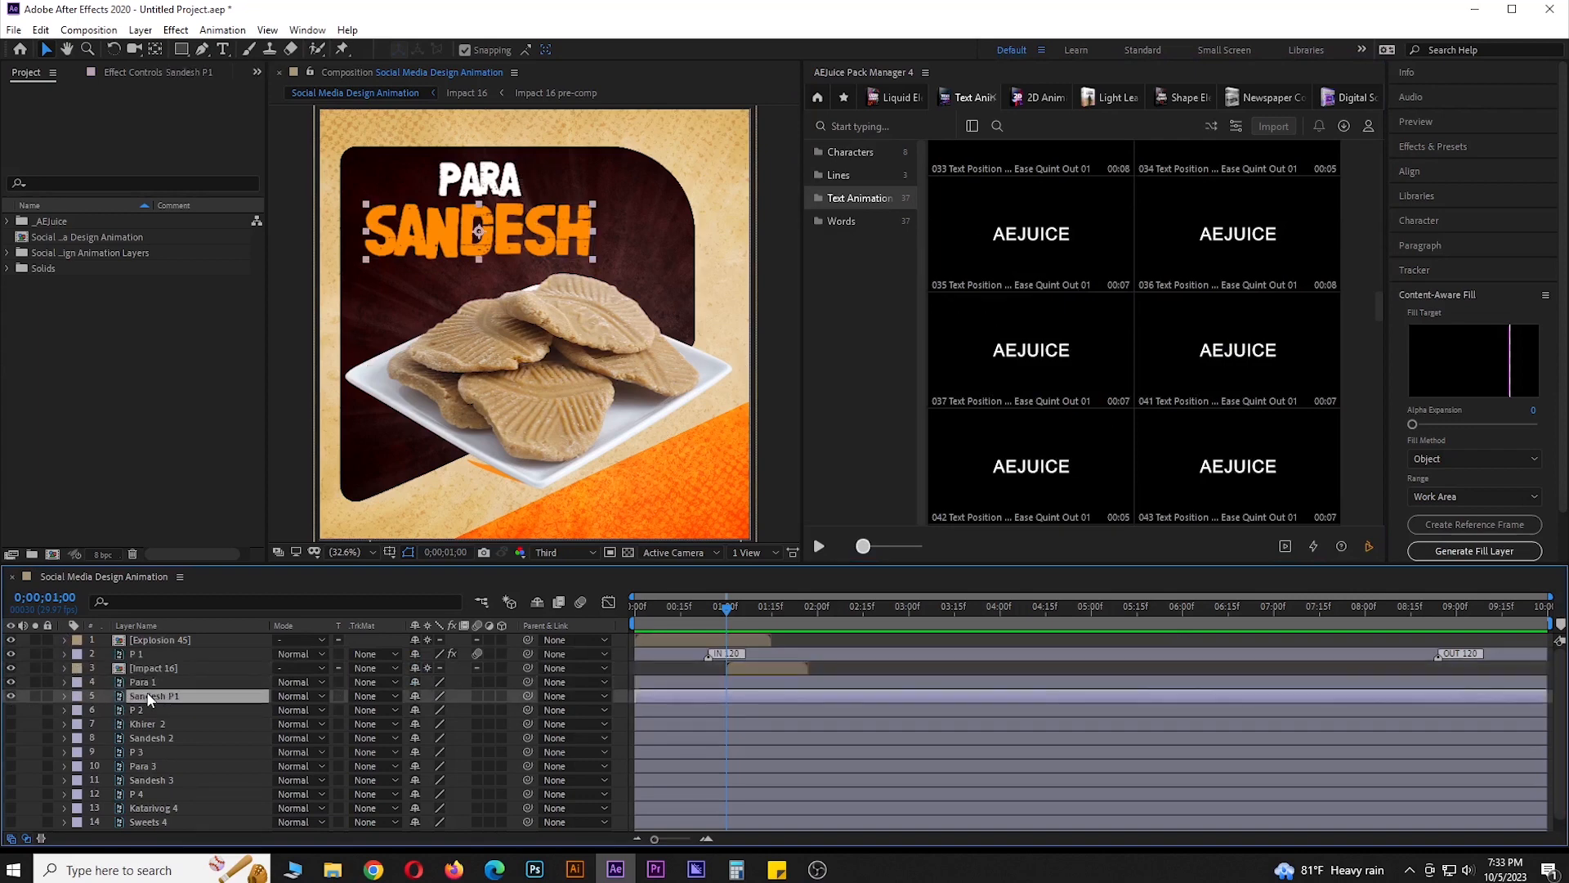
click(150, 684)
right_click(149, 685)
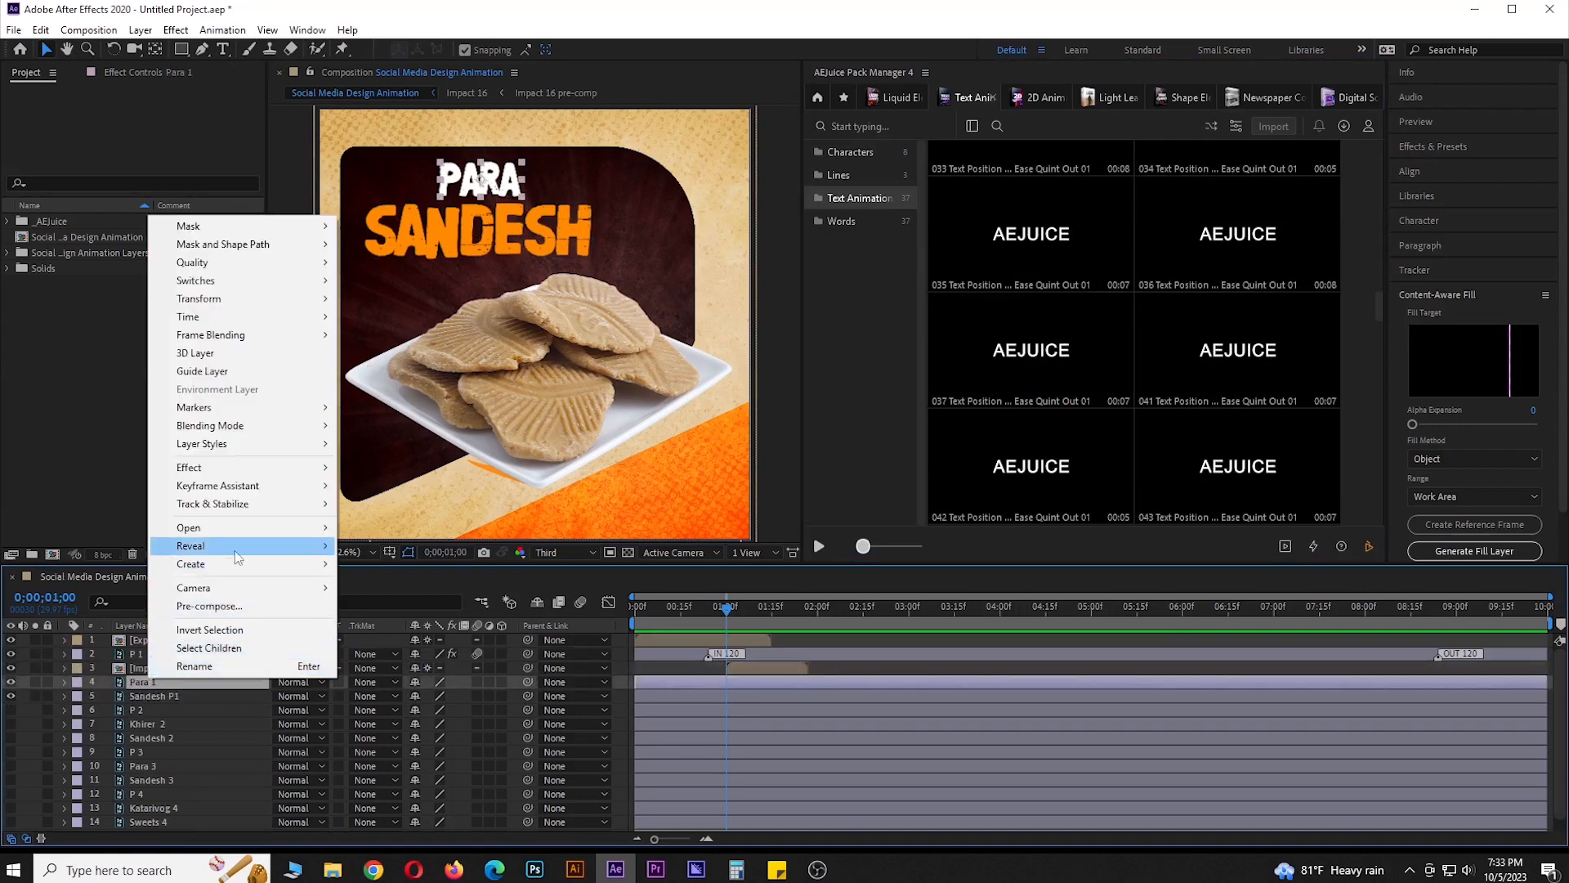
mouse_move(265, 567)
click(377, 565)
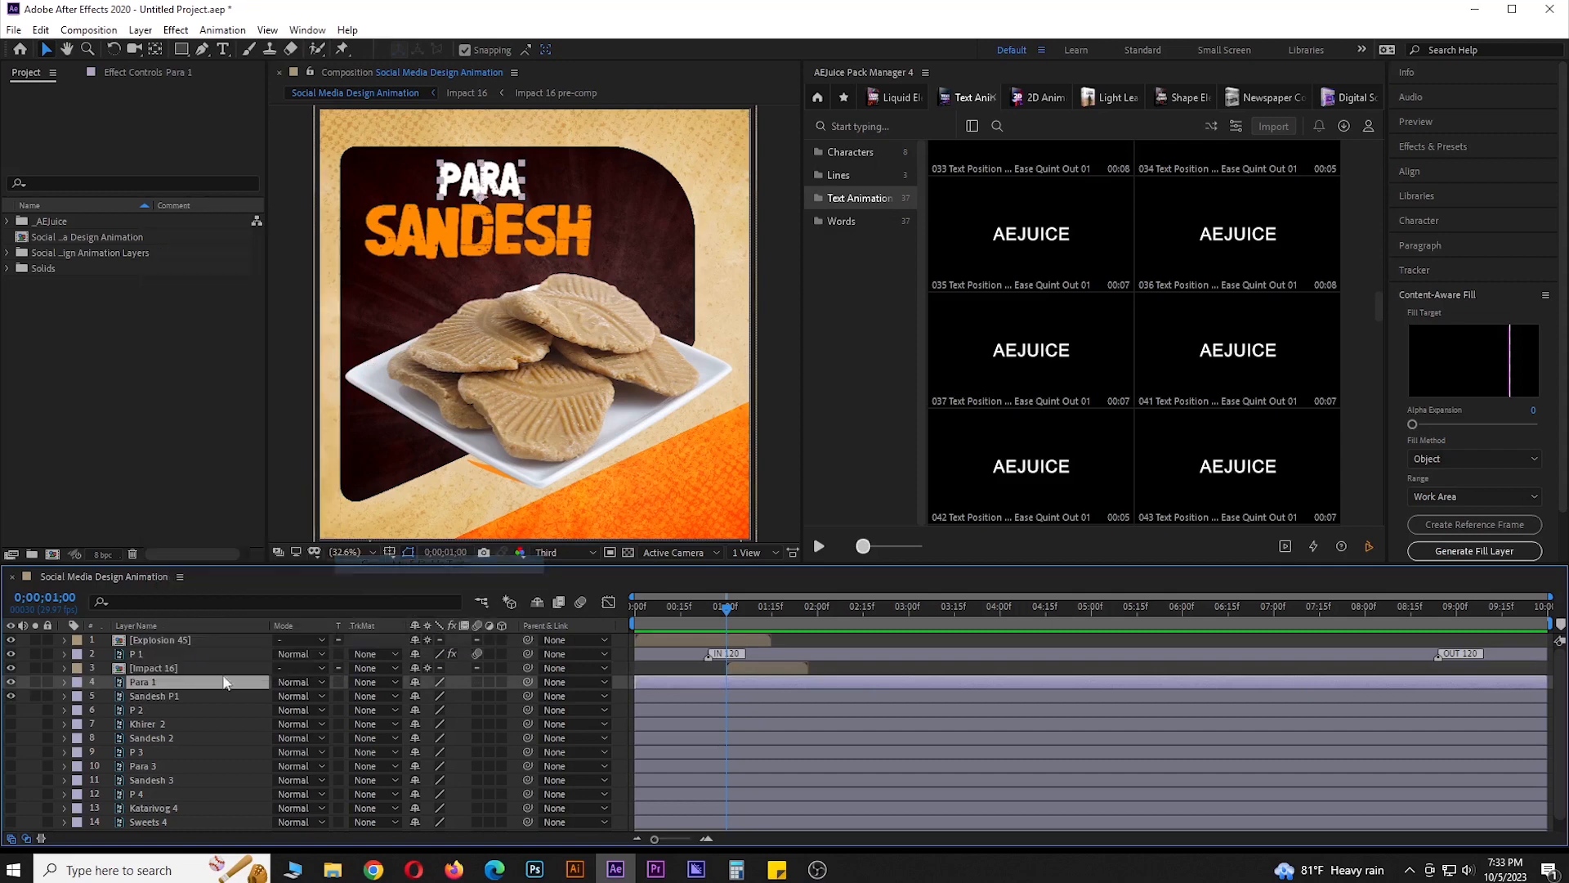
right_click(170, 692)
mouse_move(310, 578)
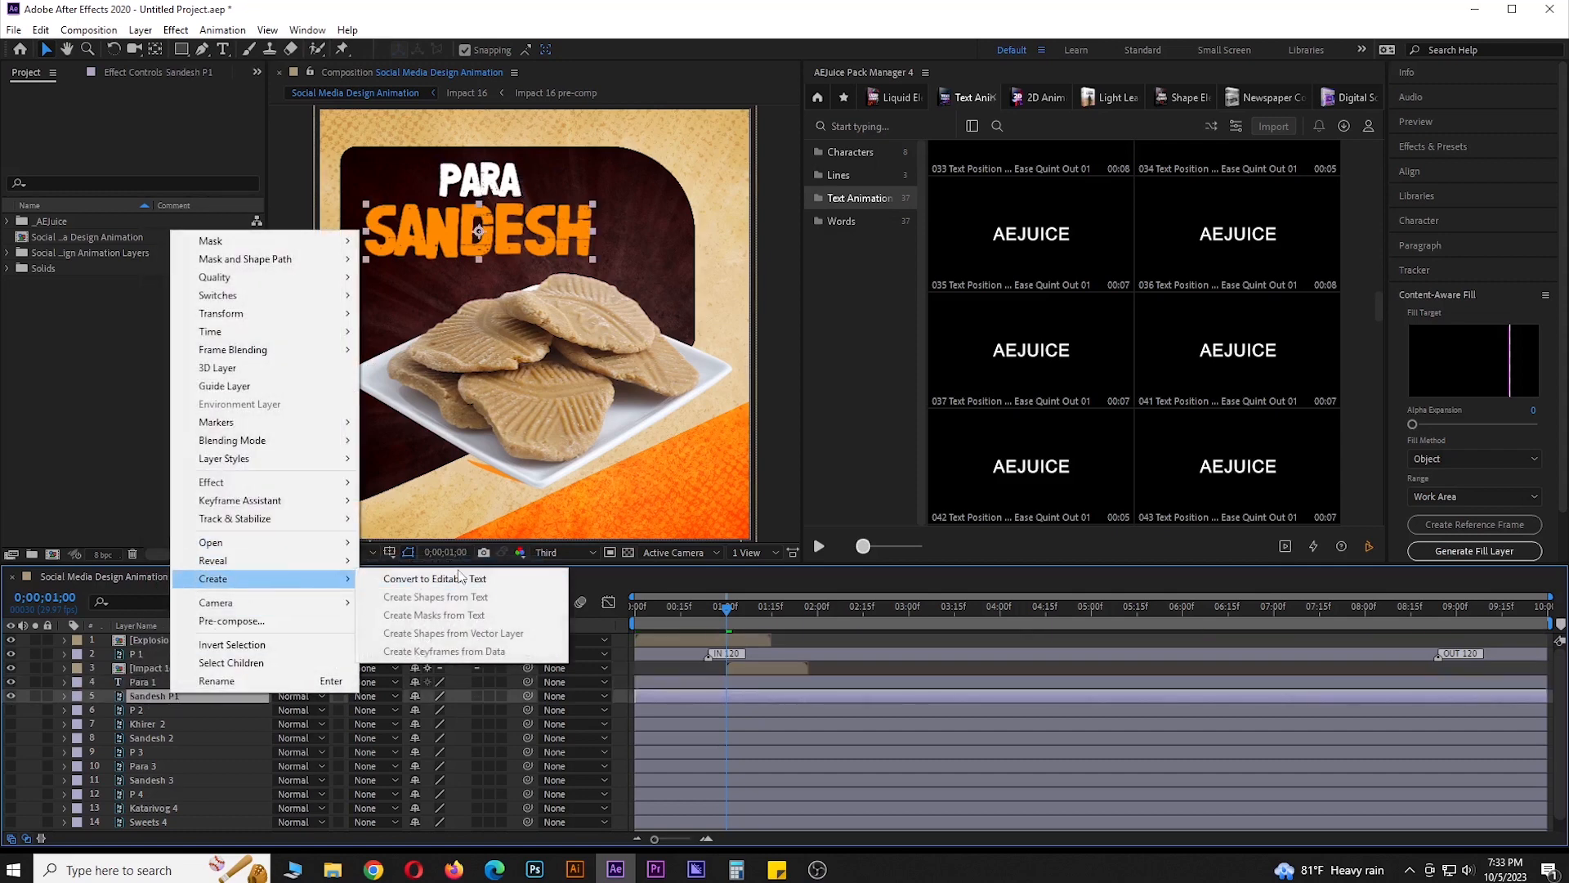
click(460, 578)
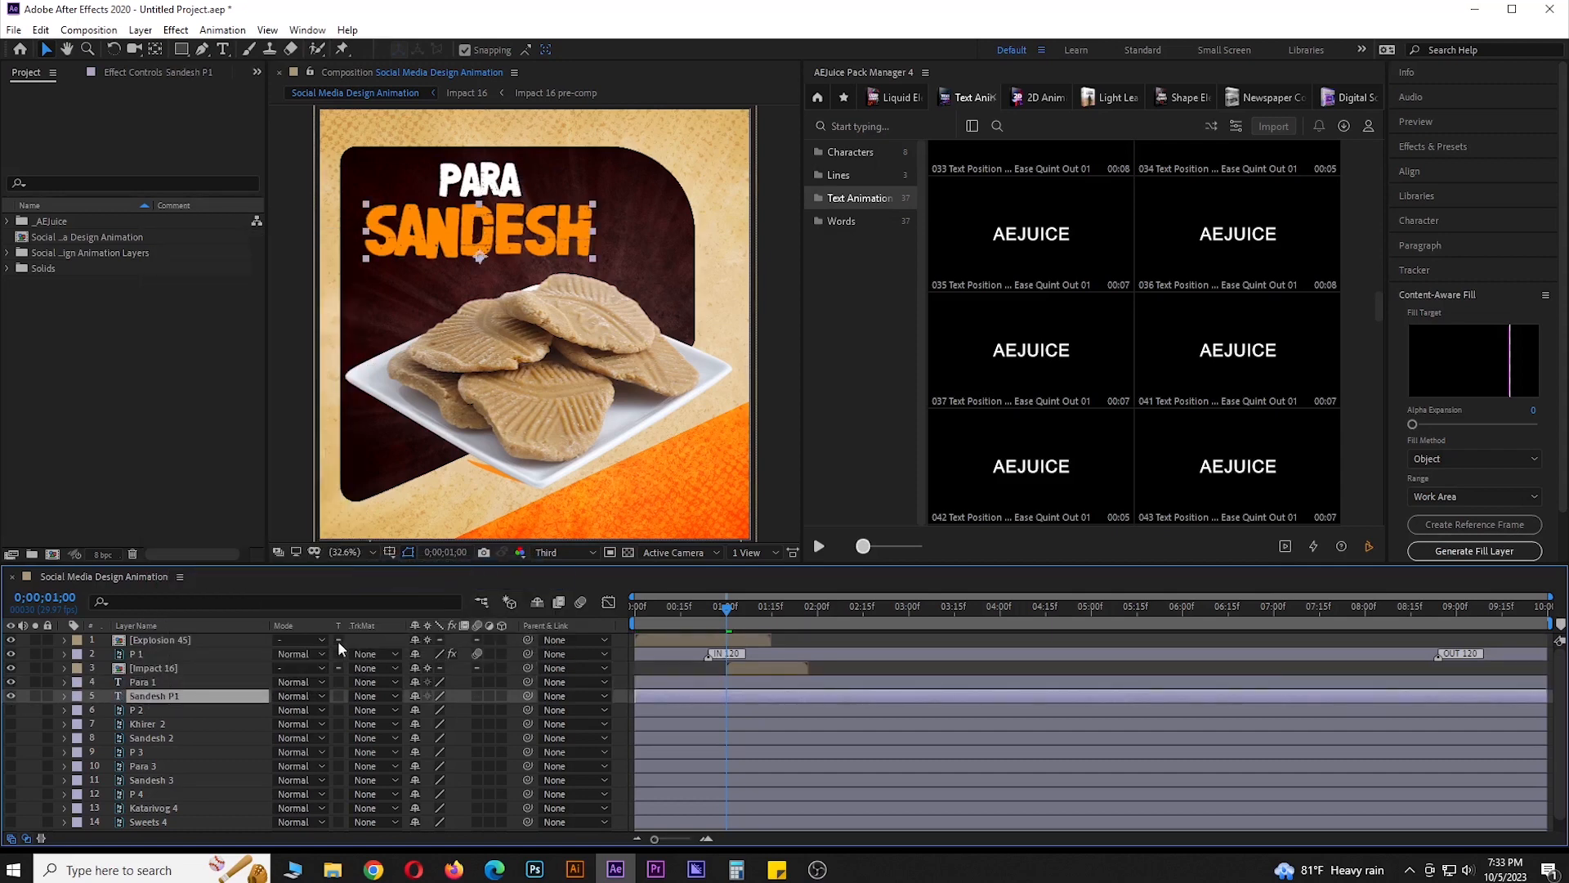
With the Para 1 layer selected, examine the text presets, including the Characters and Lines categories, for a suitable title animation
click(180, 683)
scroll(1134, 343, down, 1)
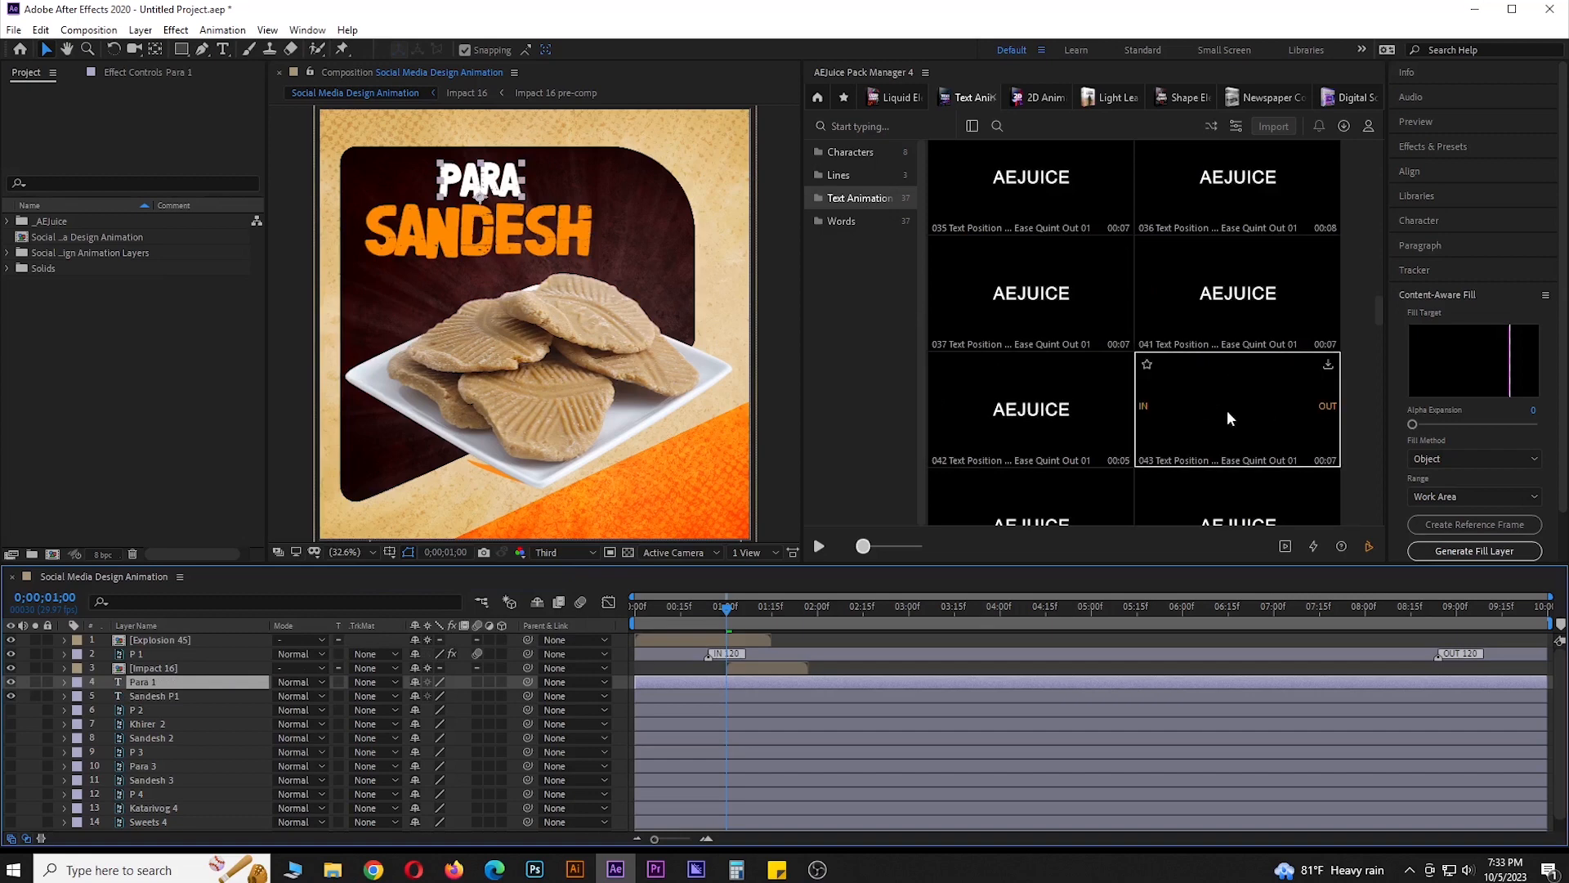
scroll(1228, 409, up, 2)
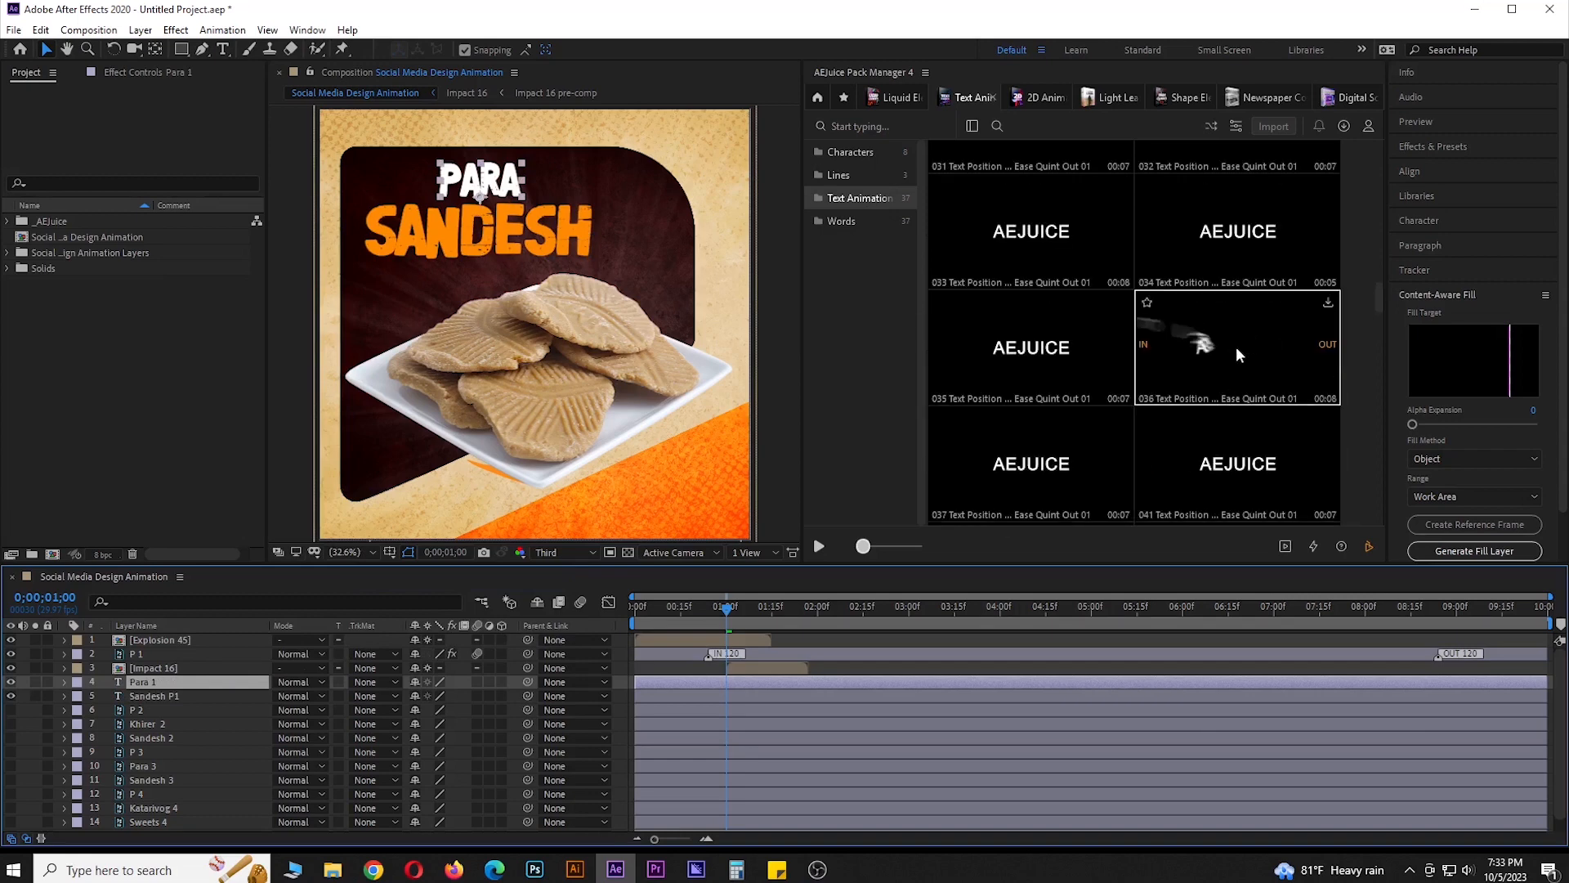
scroll(1081, 237, up, 2)
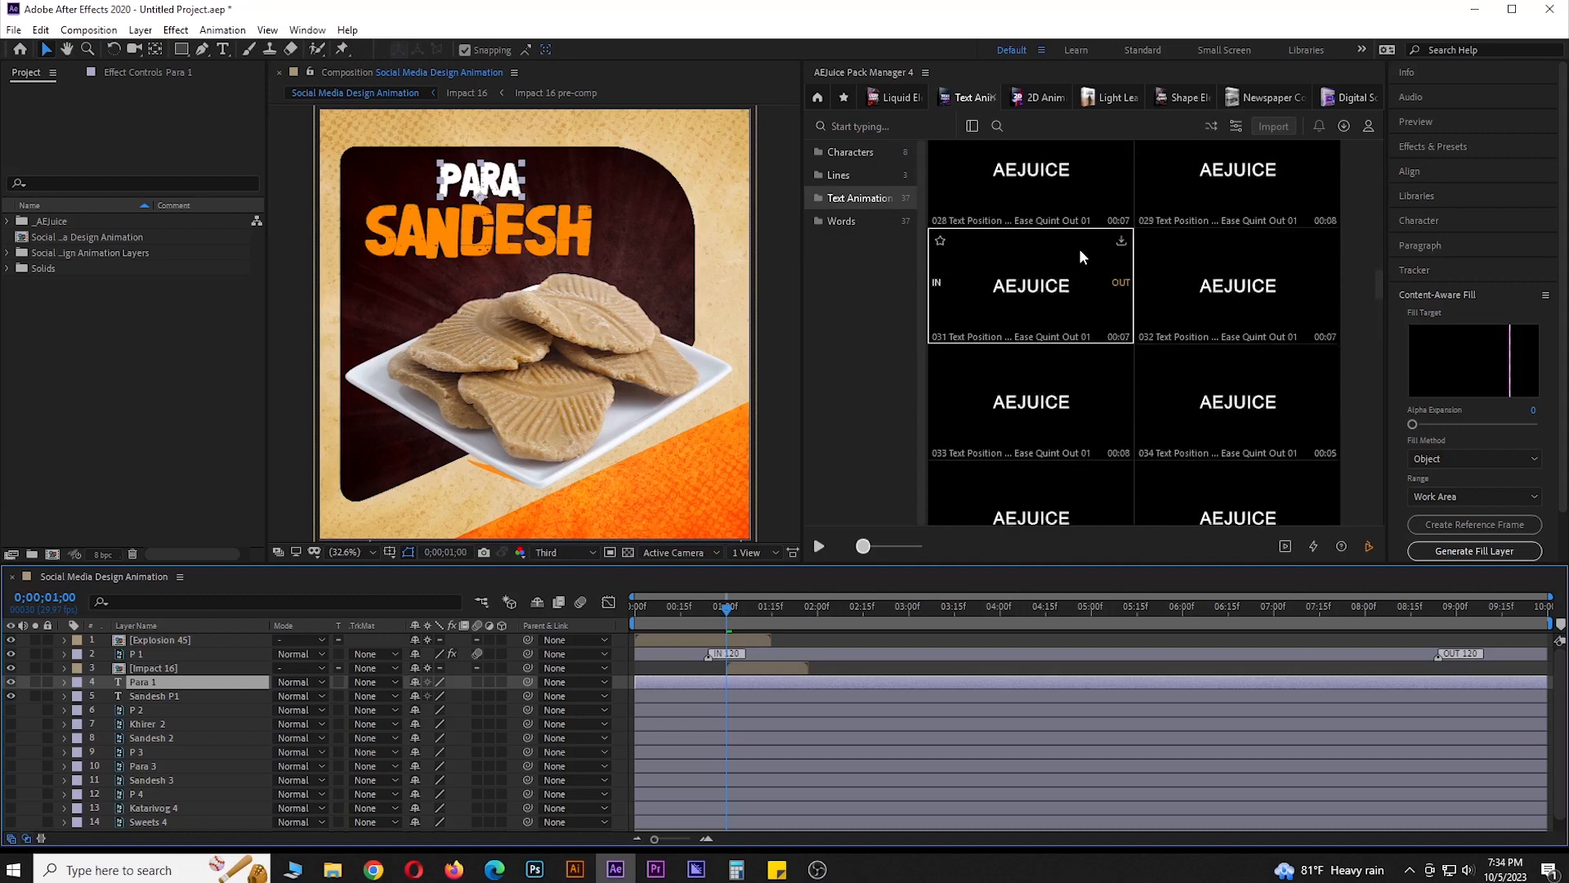
scroll(1069, 350, up, 1)
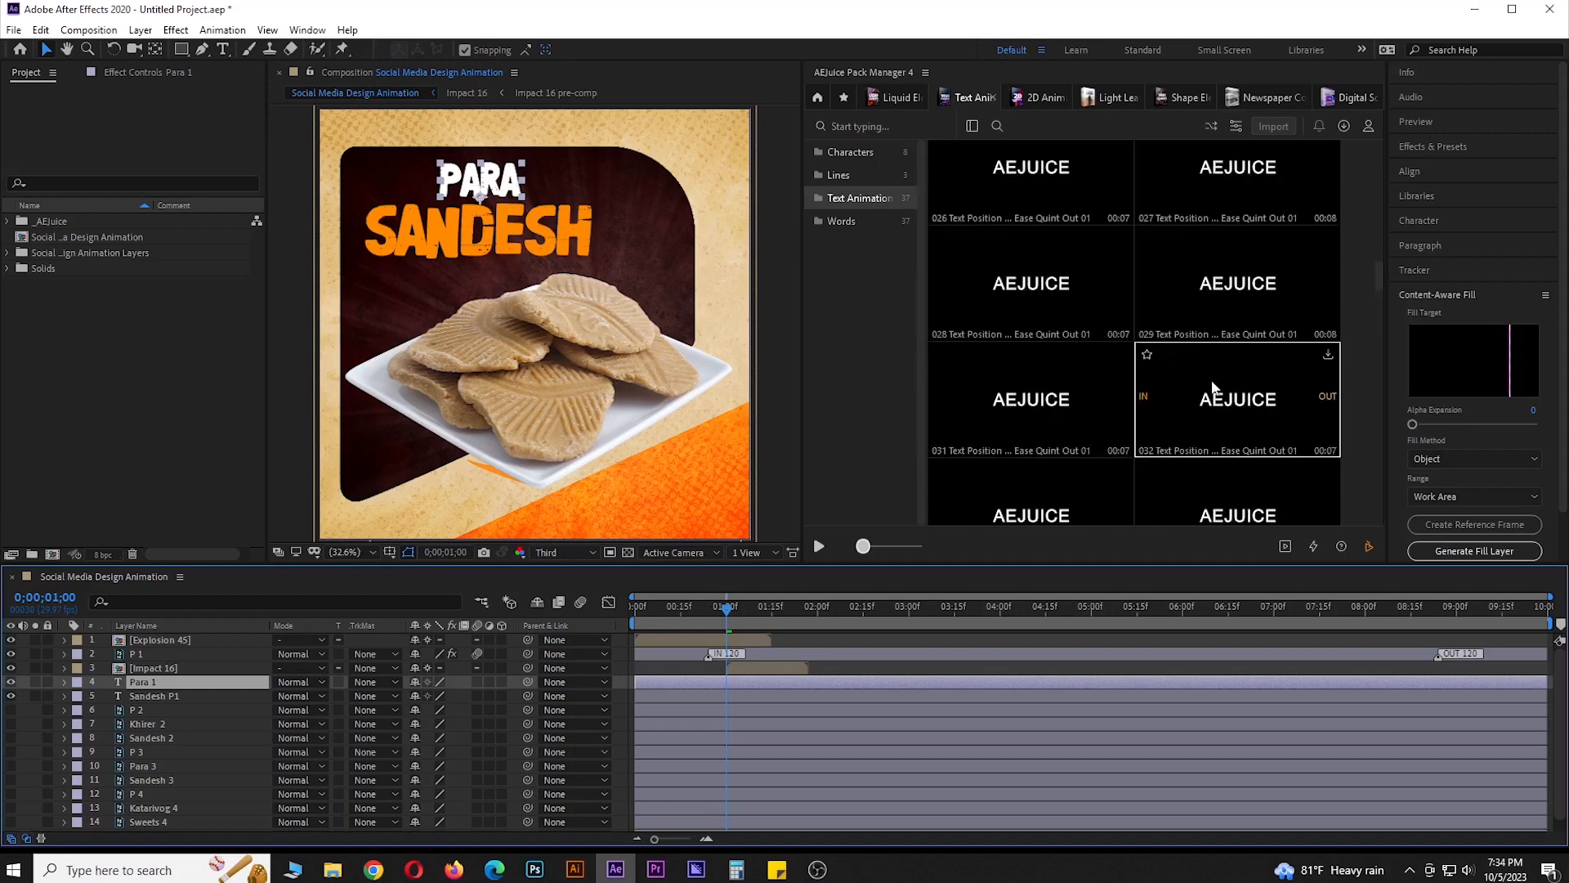
scroll(1218, 348, up, 3)
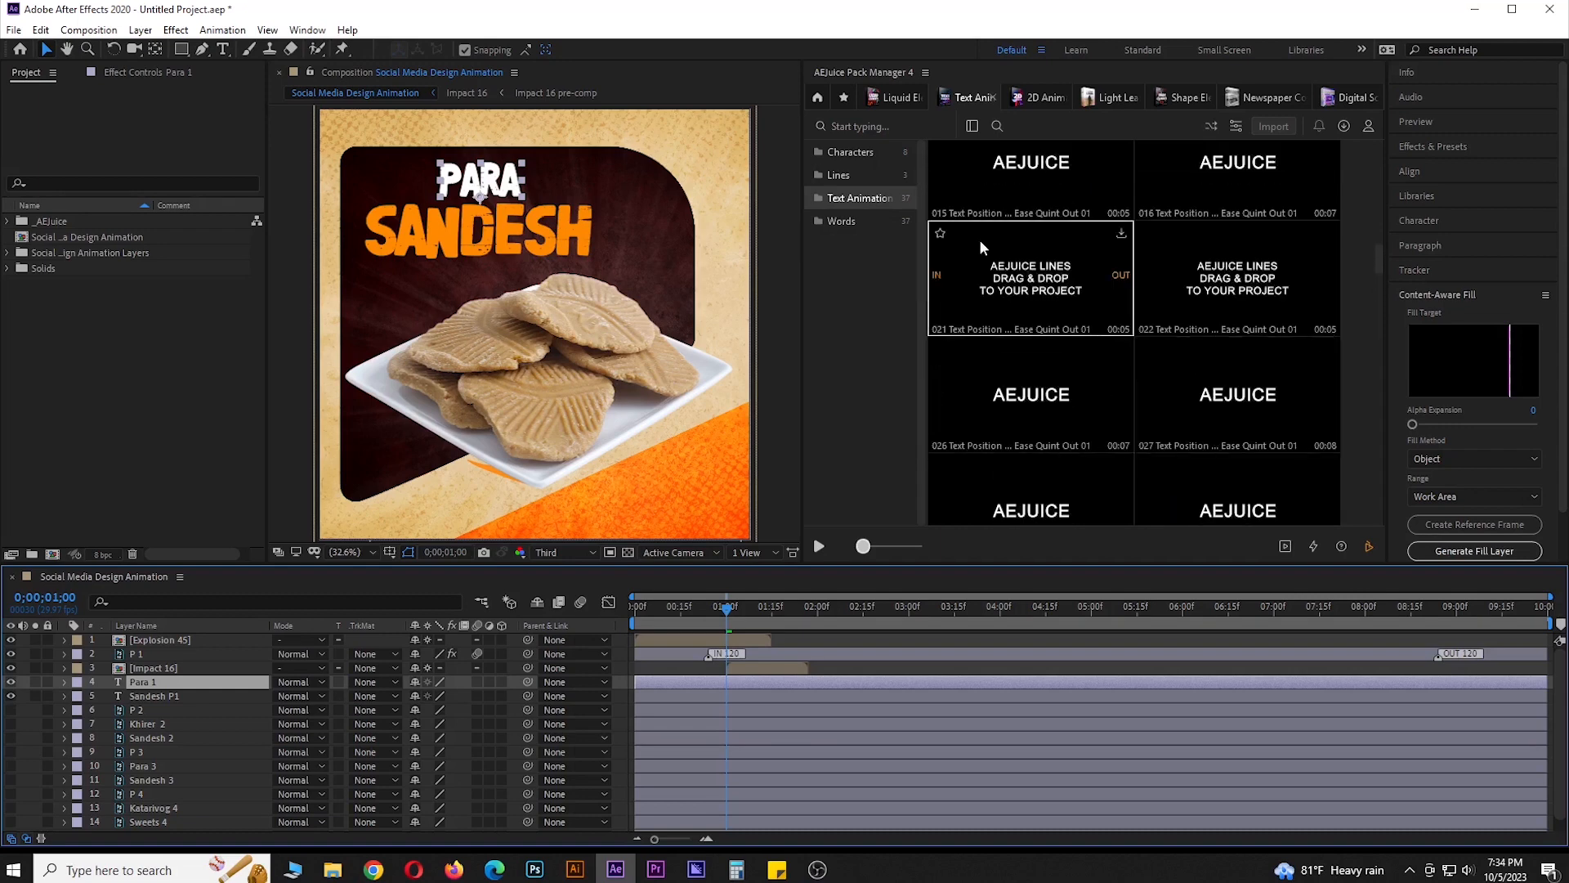
scroll(981, 247, up, 4)
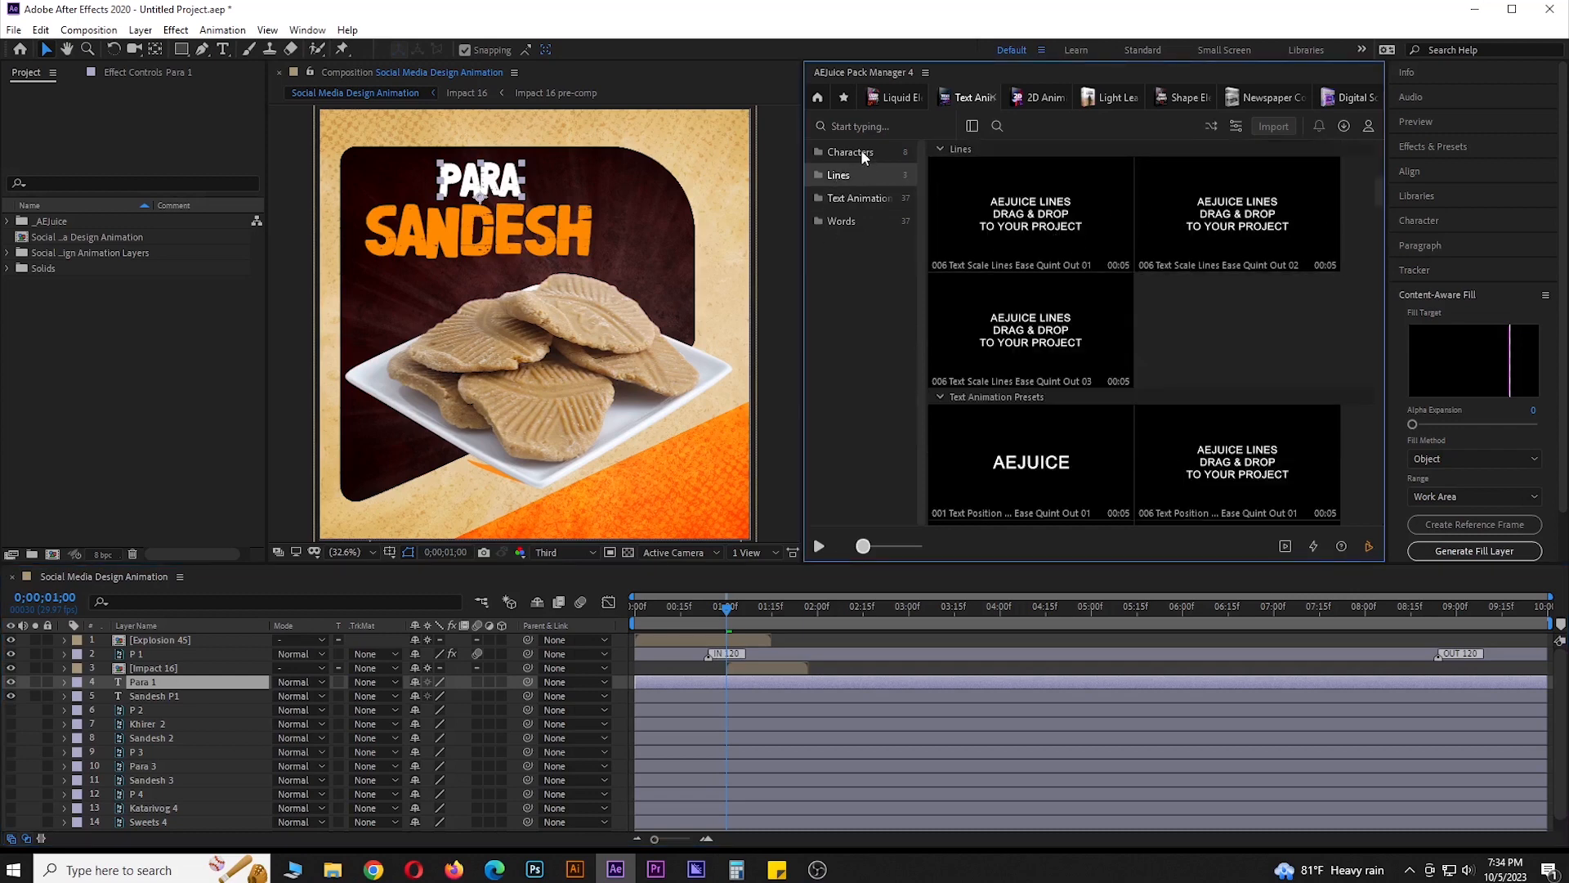
click(862, 154)
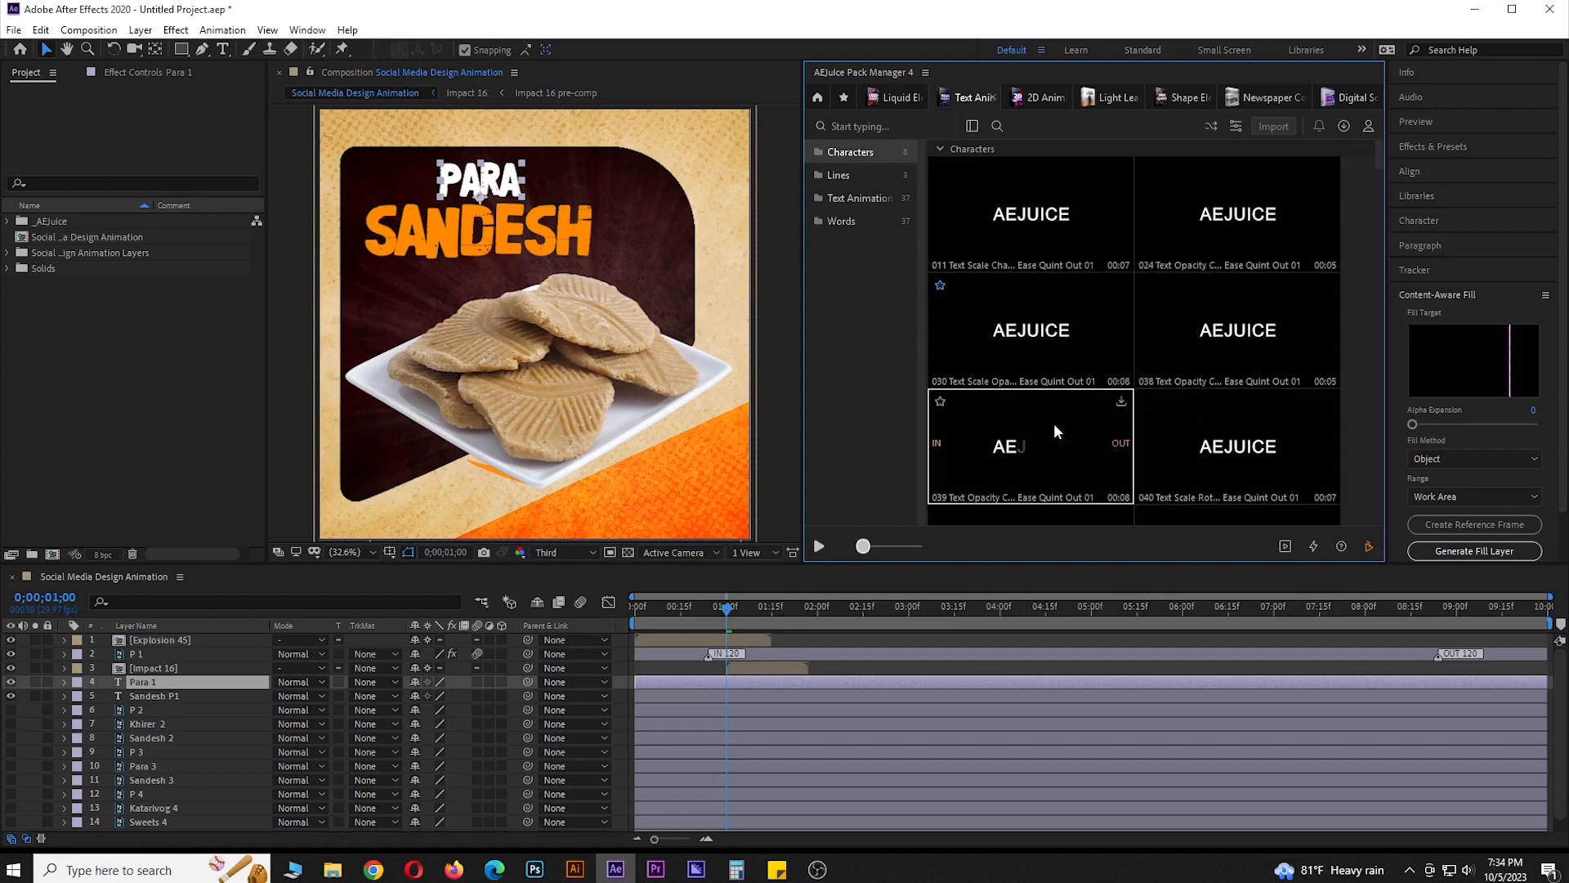
scroll(1177, 448, down, 2)
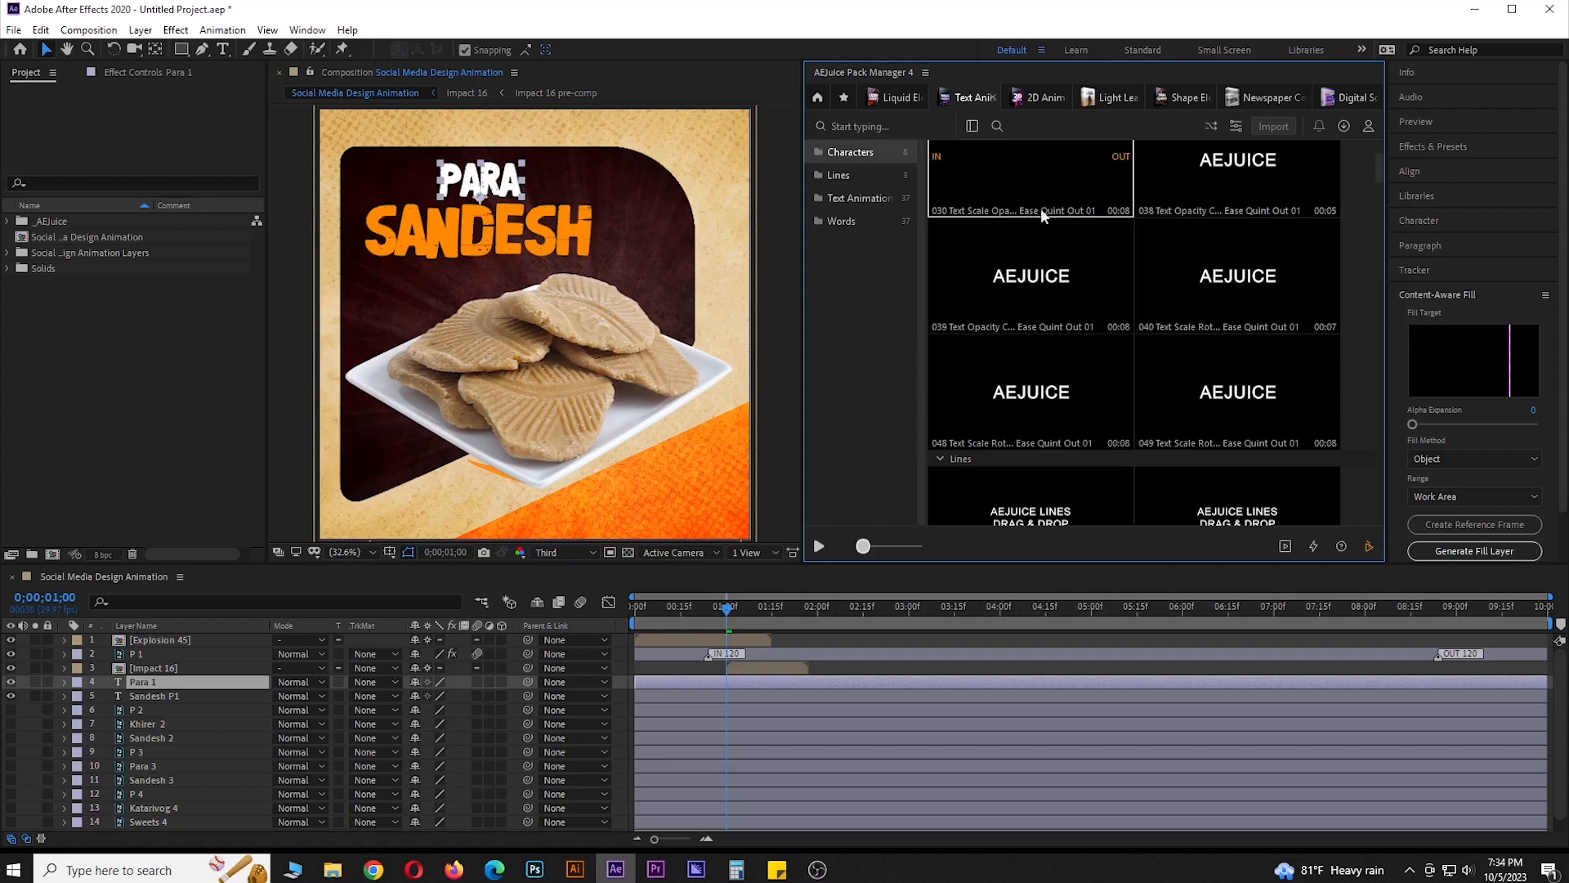
scroll(1041, 207, down, 1)
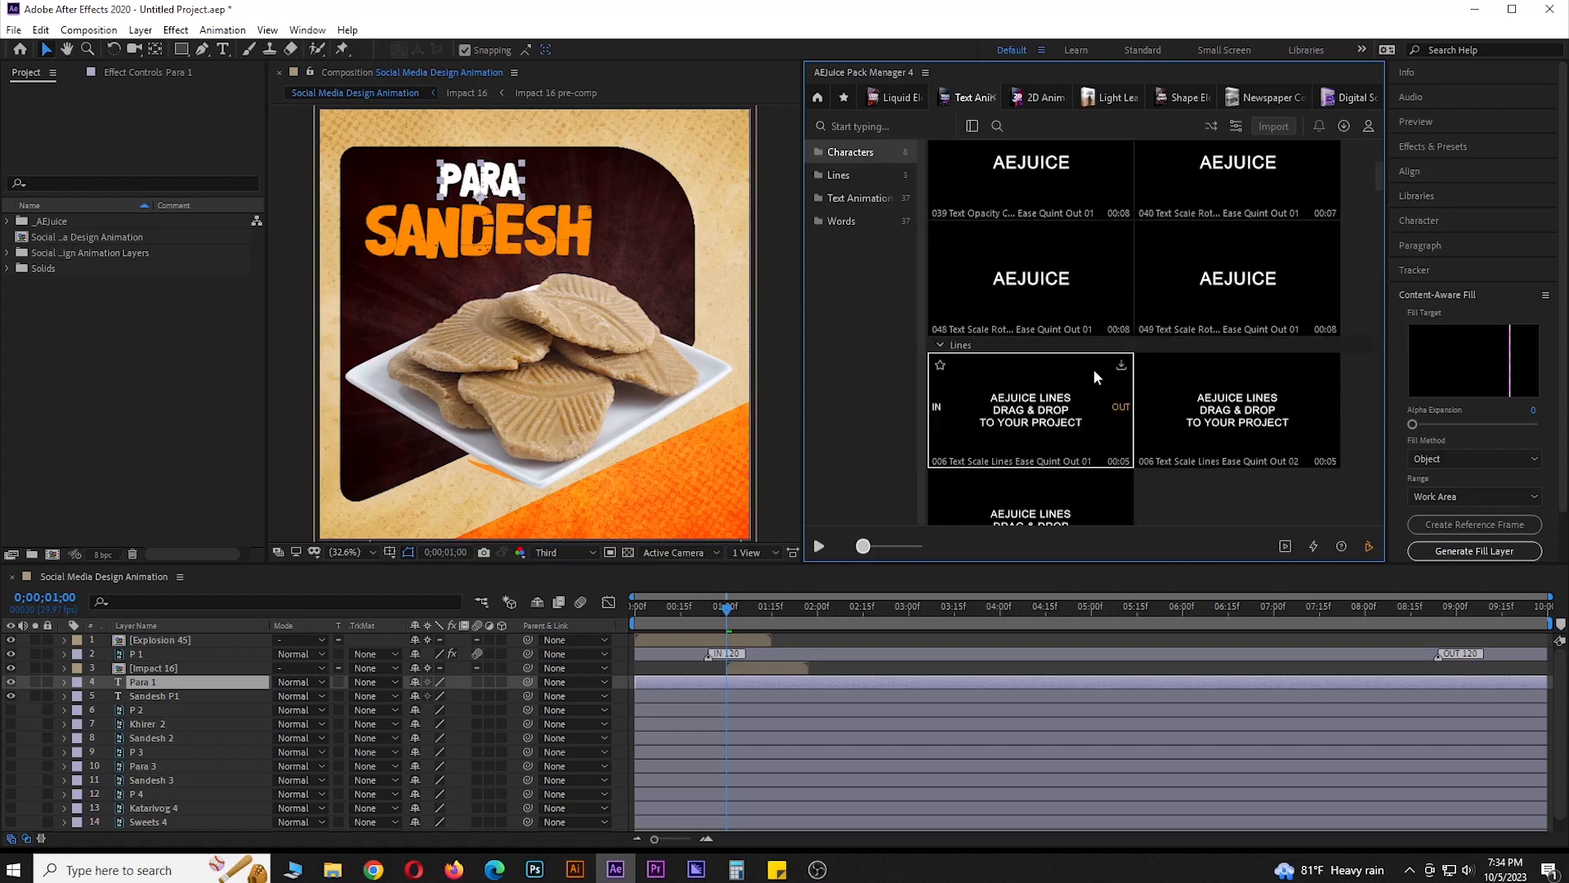
Apply favorite text preset 009 to the Para 1 layer and delay the layer to start just before the one-second mark
click(845, 98)
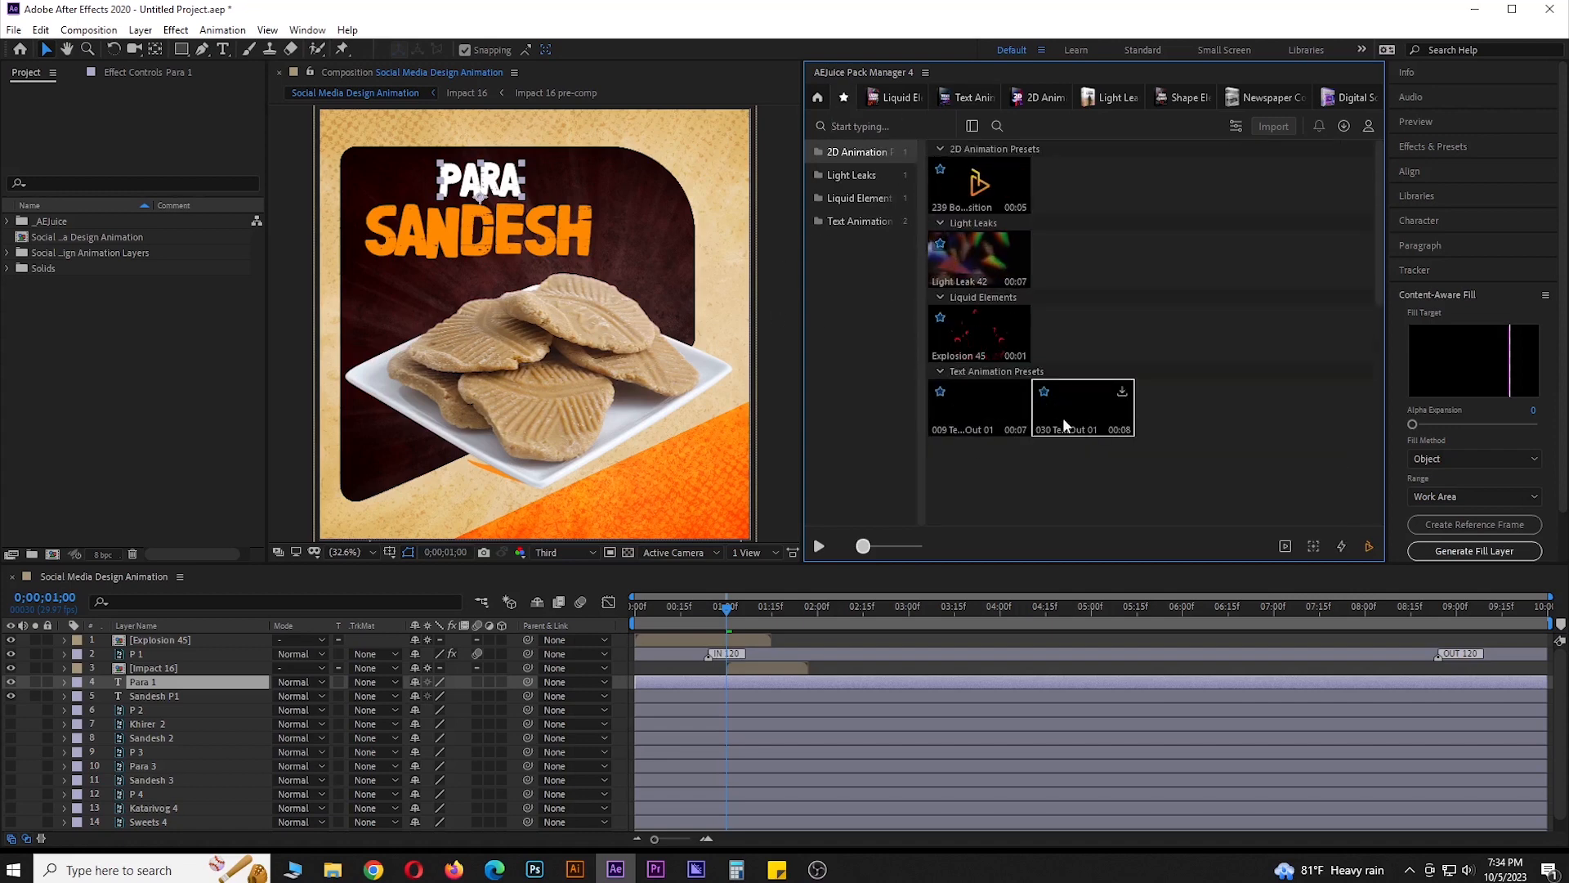
click(979, 420)
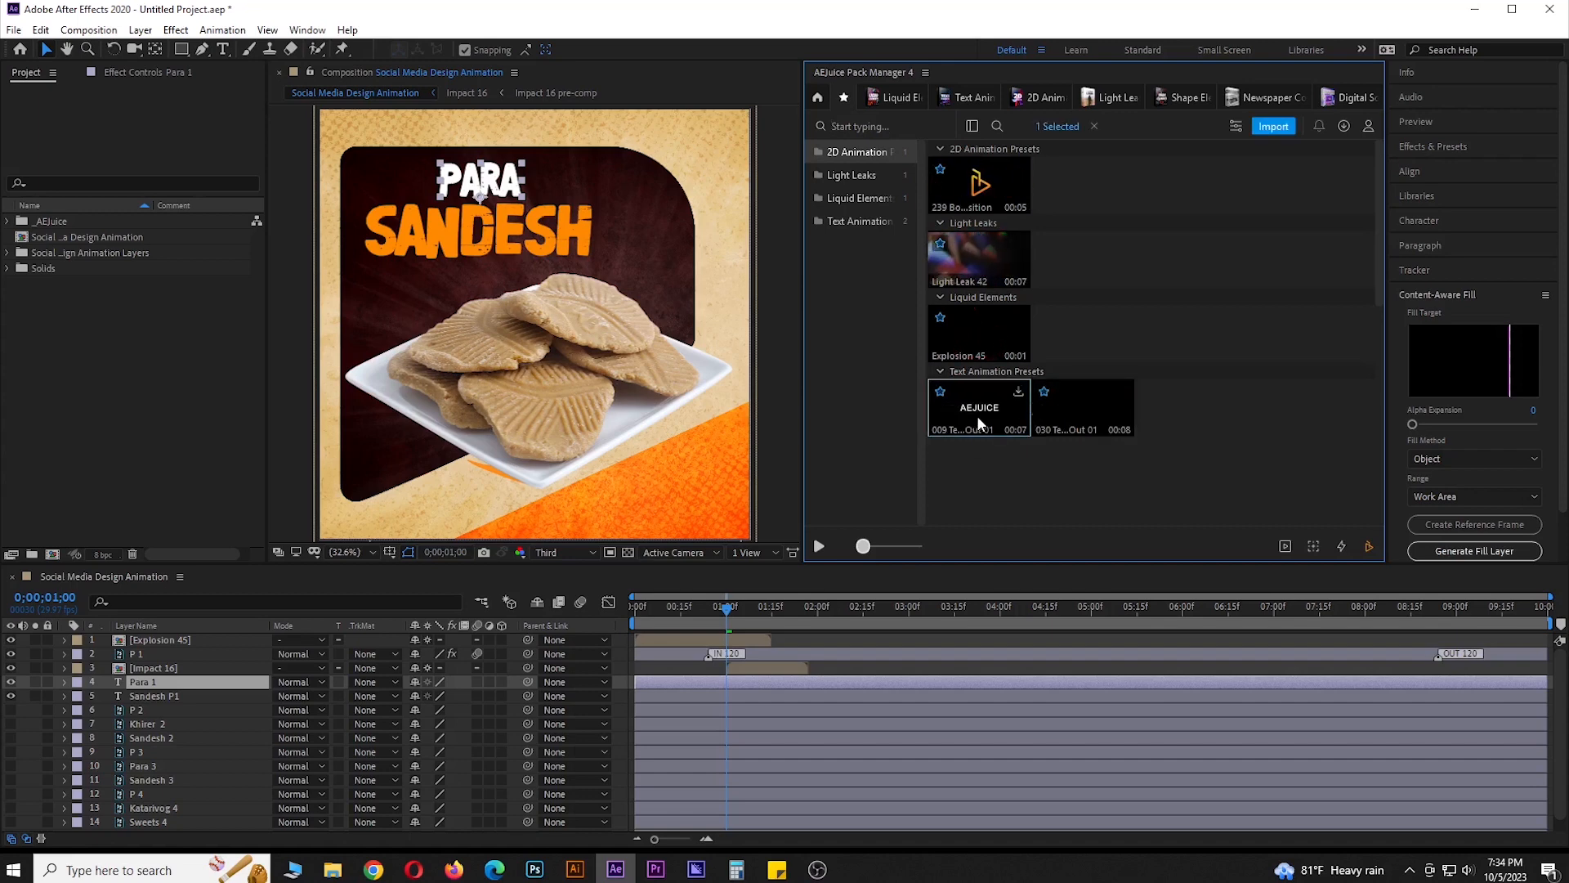
double_click(981, 417)
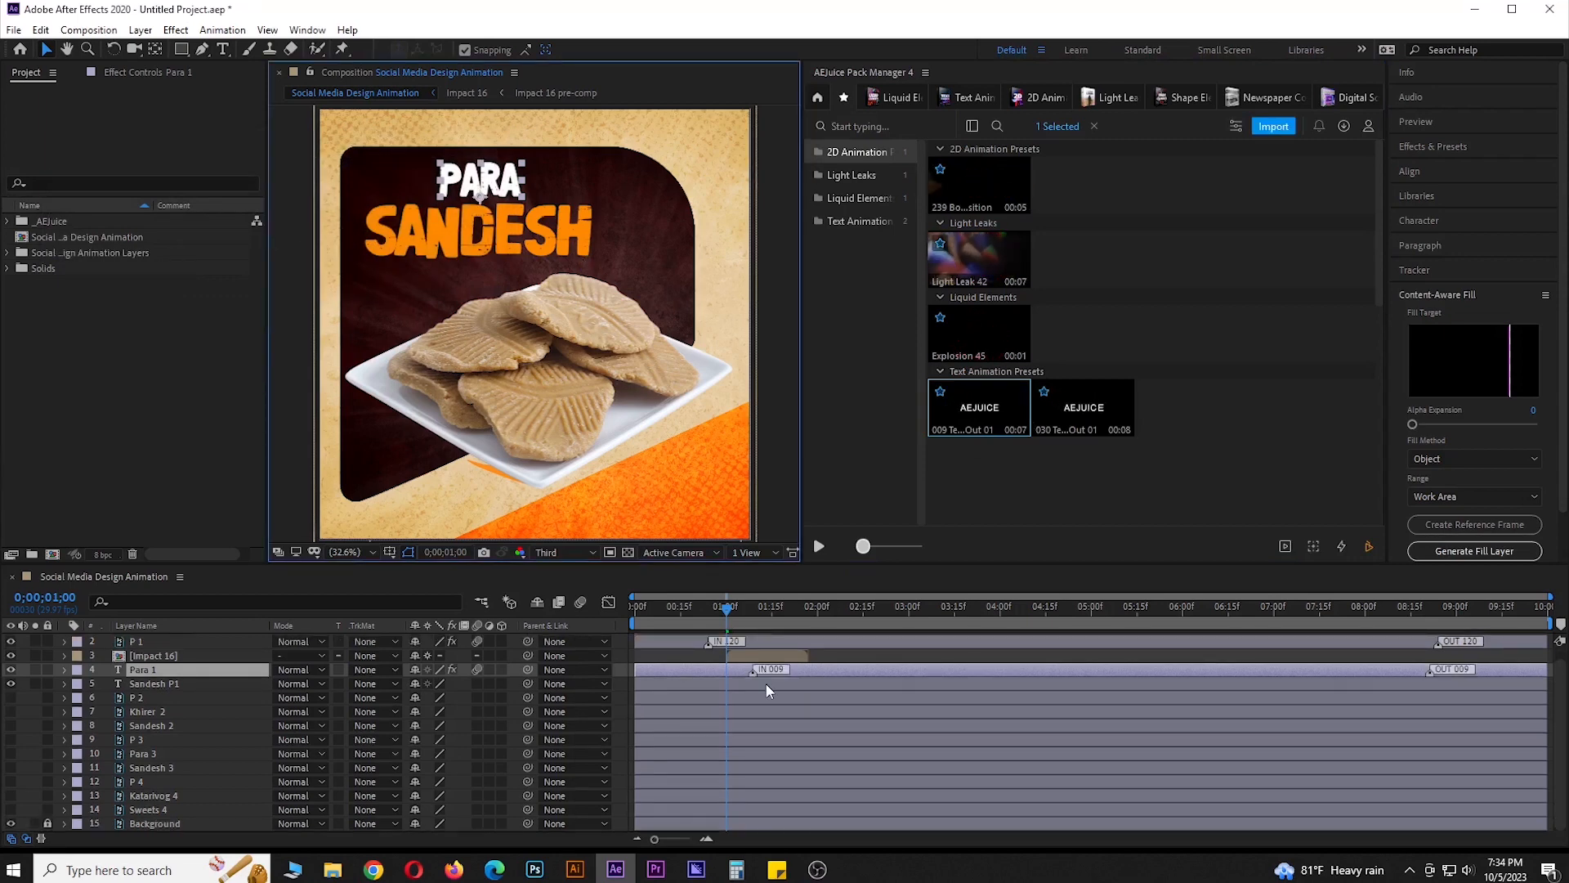
drag(723, 617, 747, 667)
At 0;00;01;05, import Impact 27 from the Liquid Elements pack, place it after the P of the PARA title and shrink it
drag(649, 608, 744, 637)
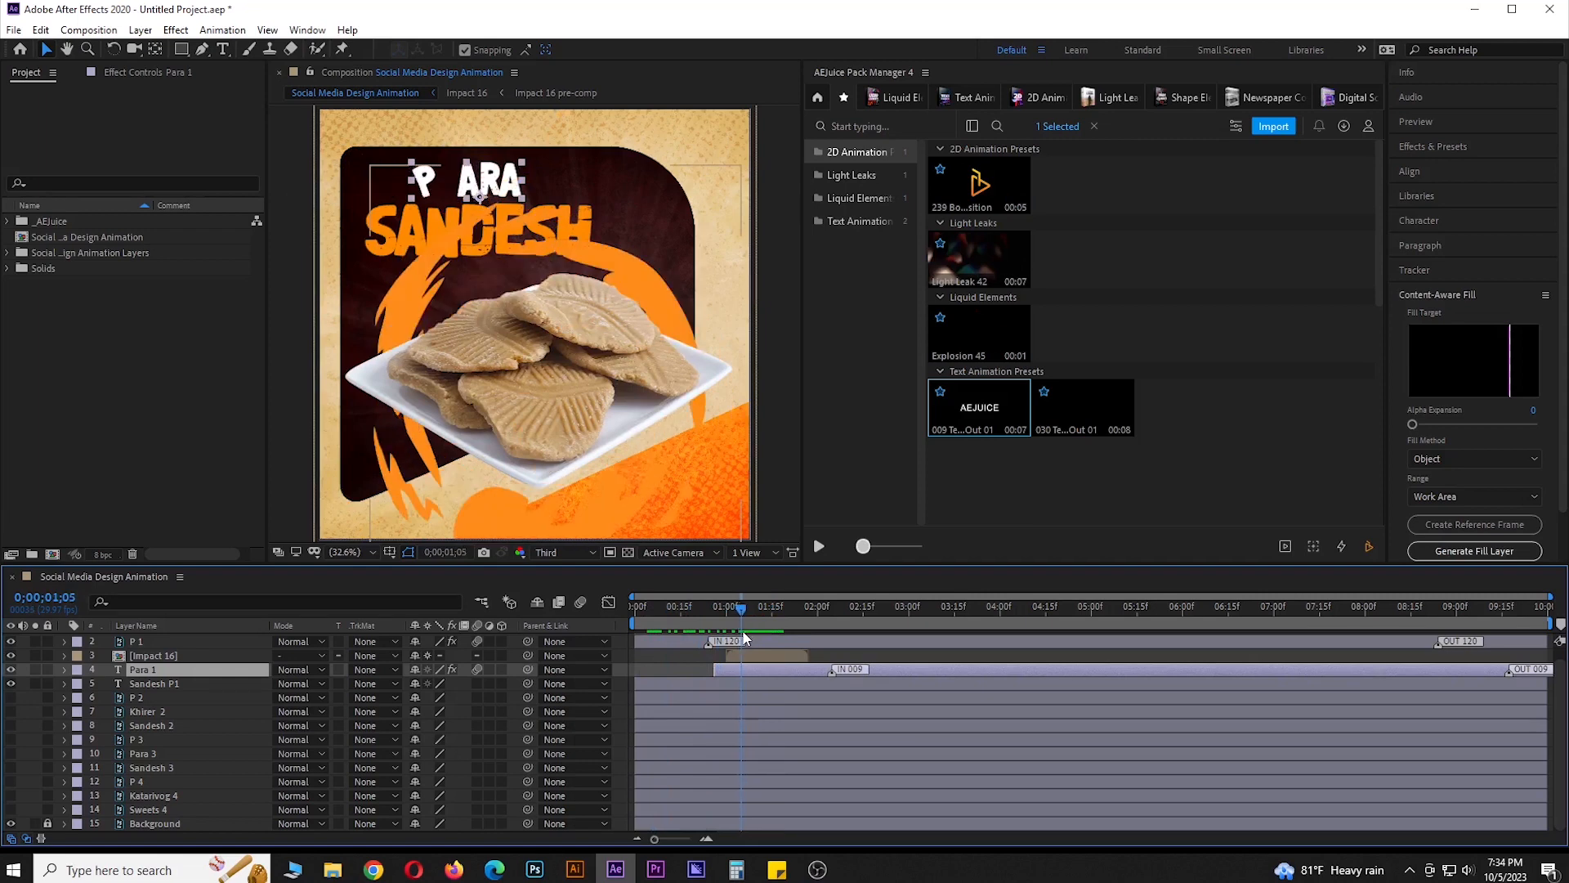
click(906, 97)
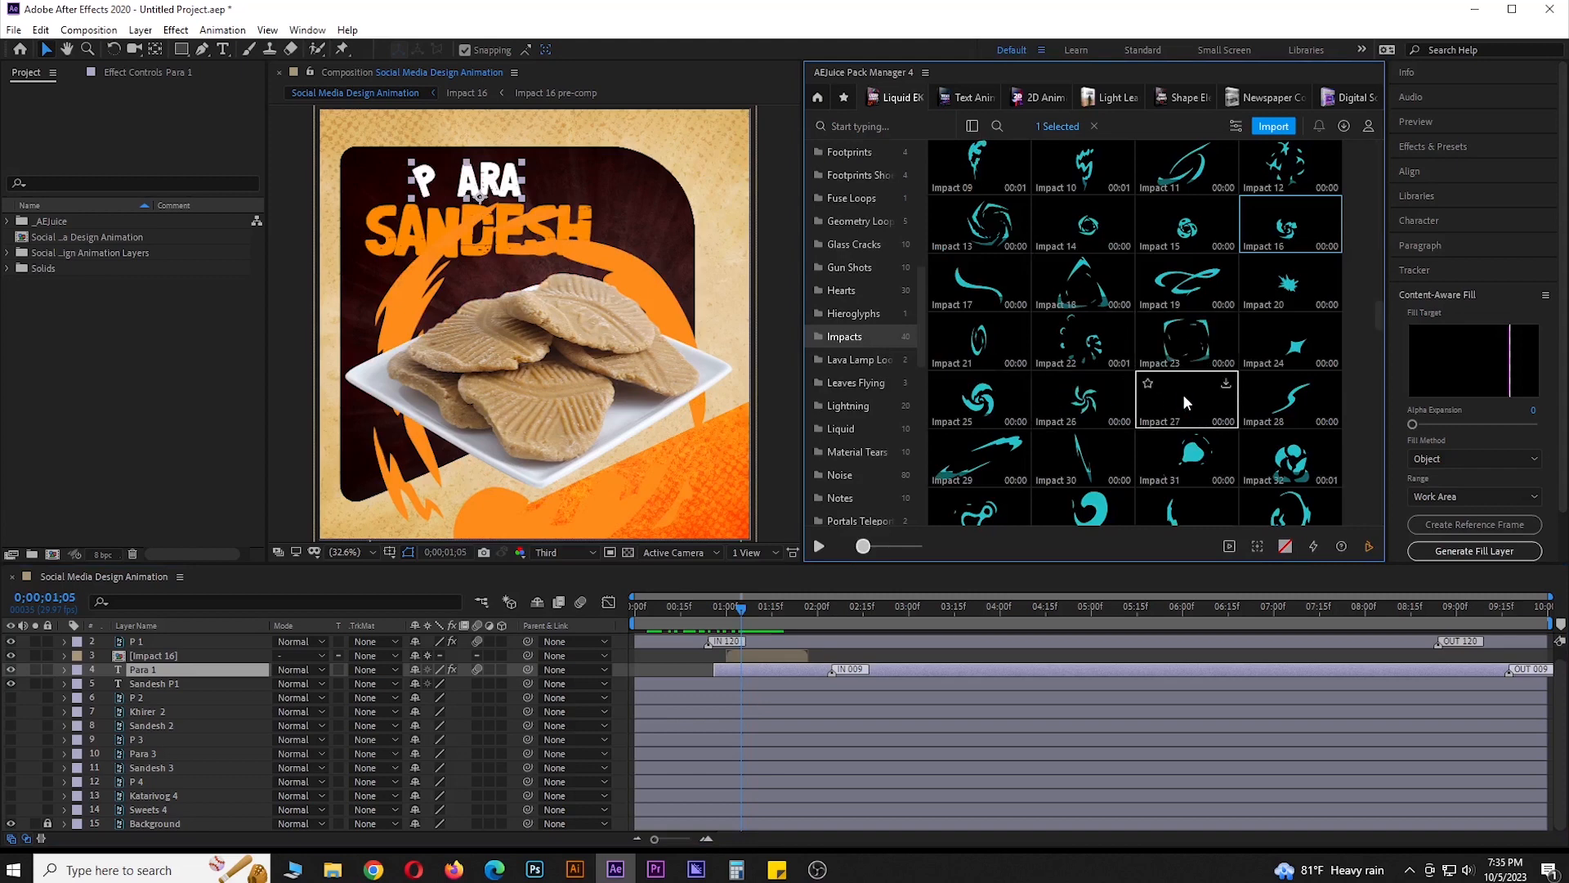
double_click(1189, 418)
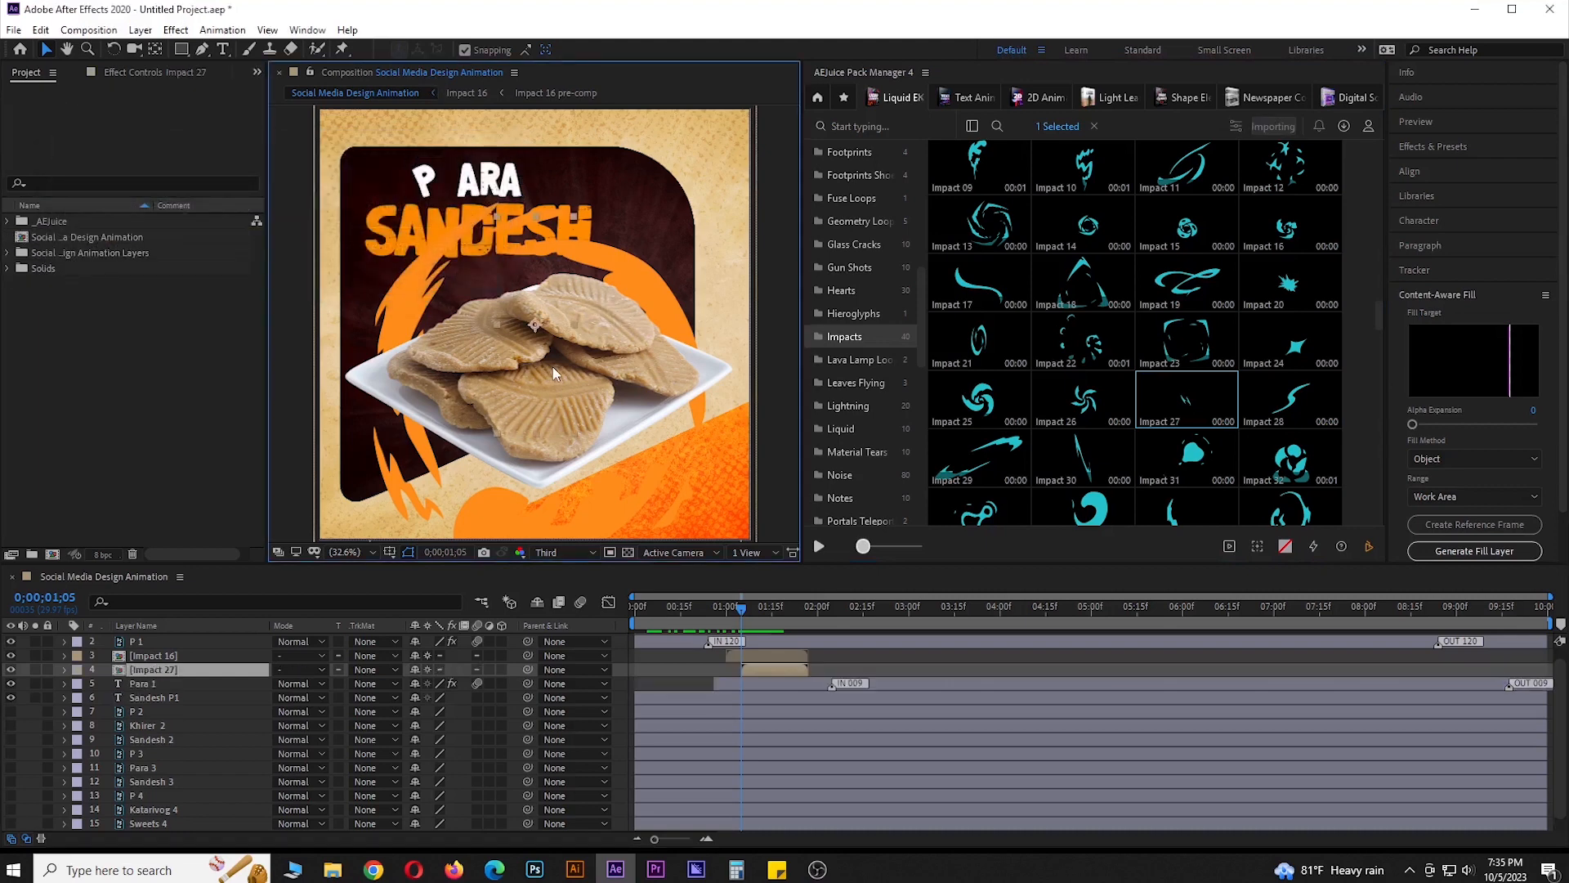
mouse_move(545, 326)
mouse_down()
mouse_move(546, 291)
mouse_move(433, 173)
mouse_move(488, 174)
mouse_move(476, 169)
mouse_move(482, 193)
mouse_move(476, 180)
mouse_up()
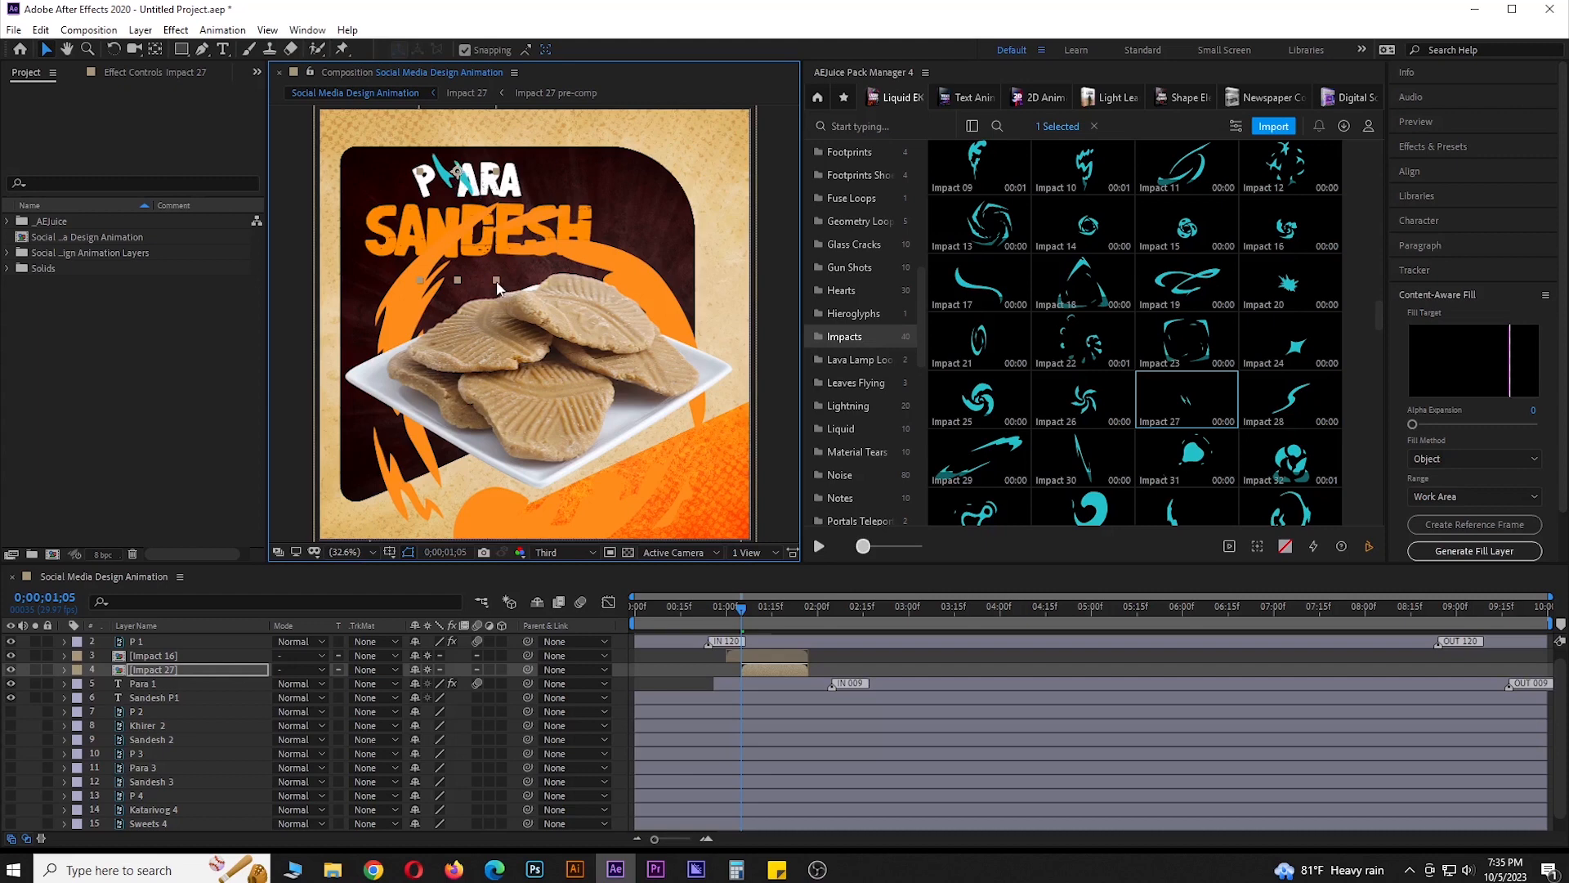
drag(497, 282, 479, 239)
Play back the composition from the first frame to check the PARA title animation with Impact 27
mouse_move(738, 613)
mouse_down()
mouse_move(777, 606)
mouse_move(744, 606)
mouse_up()
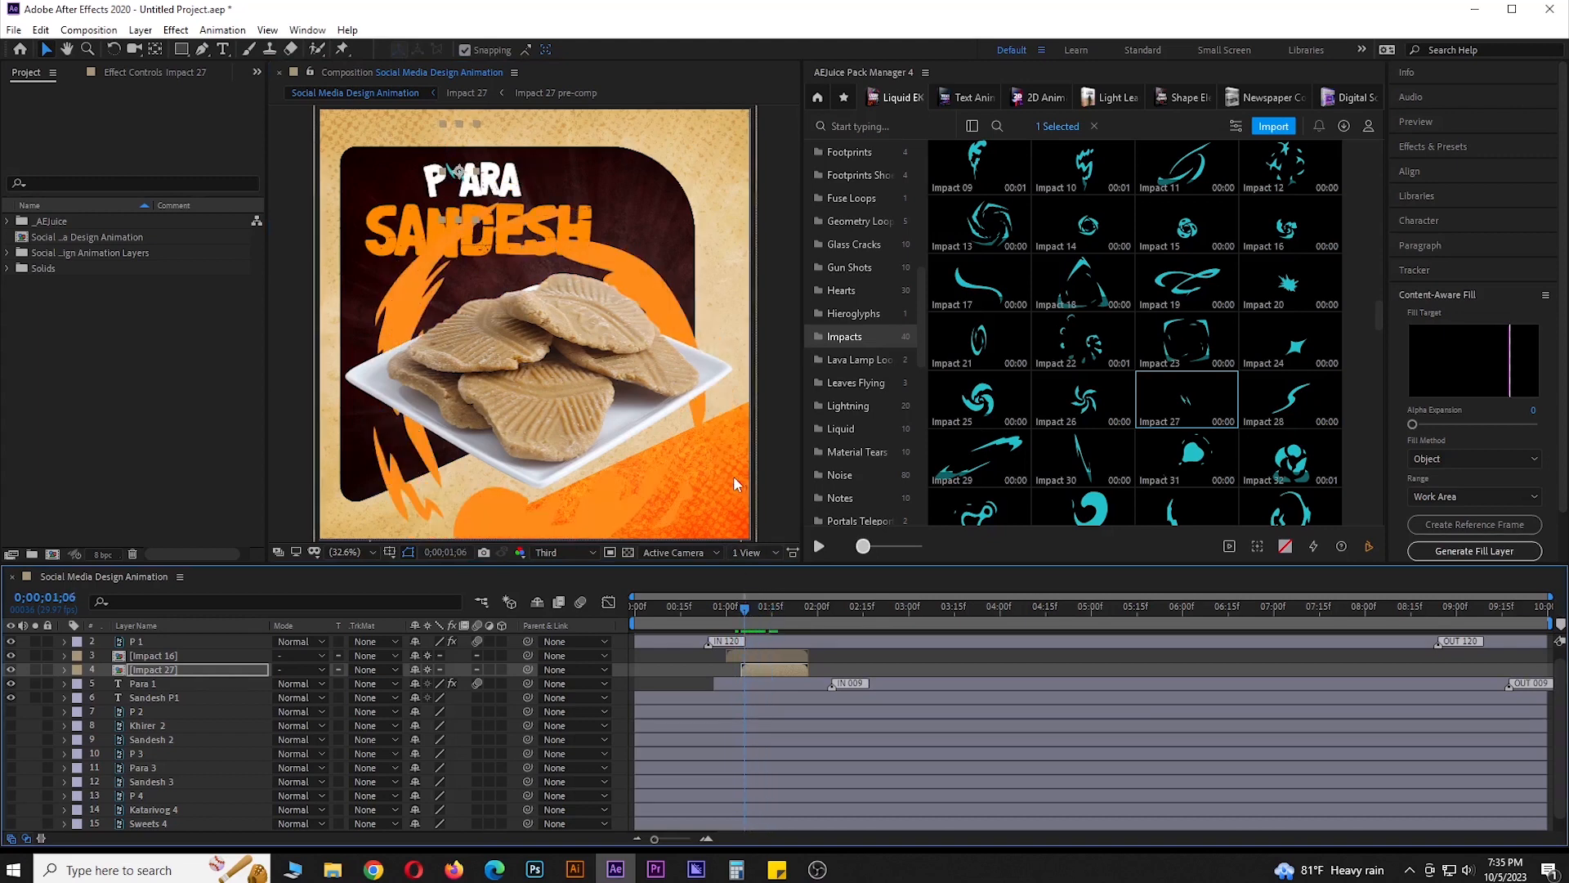
key(space)
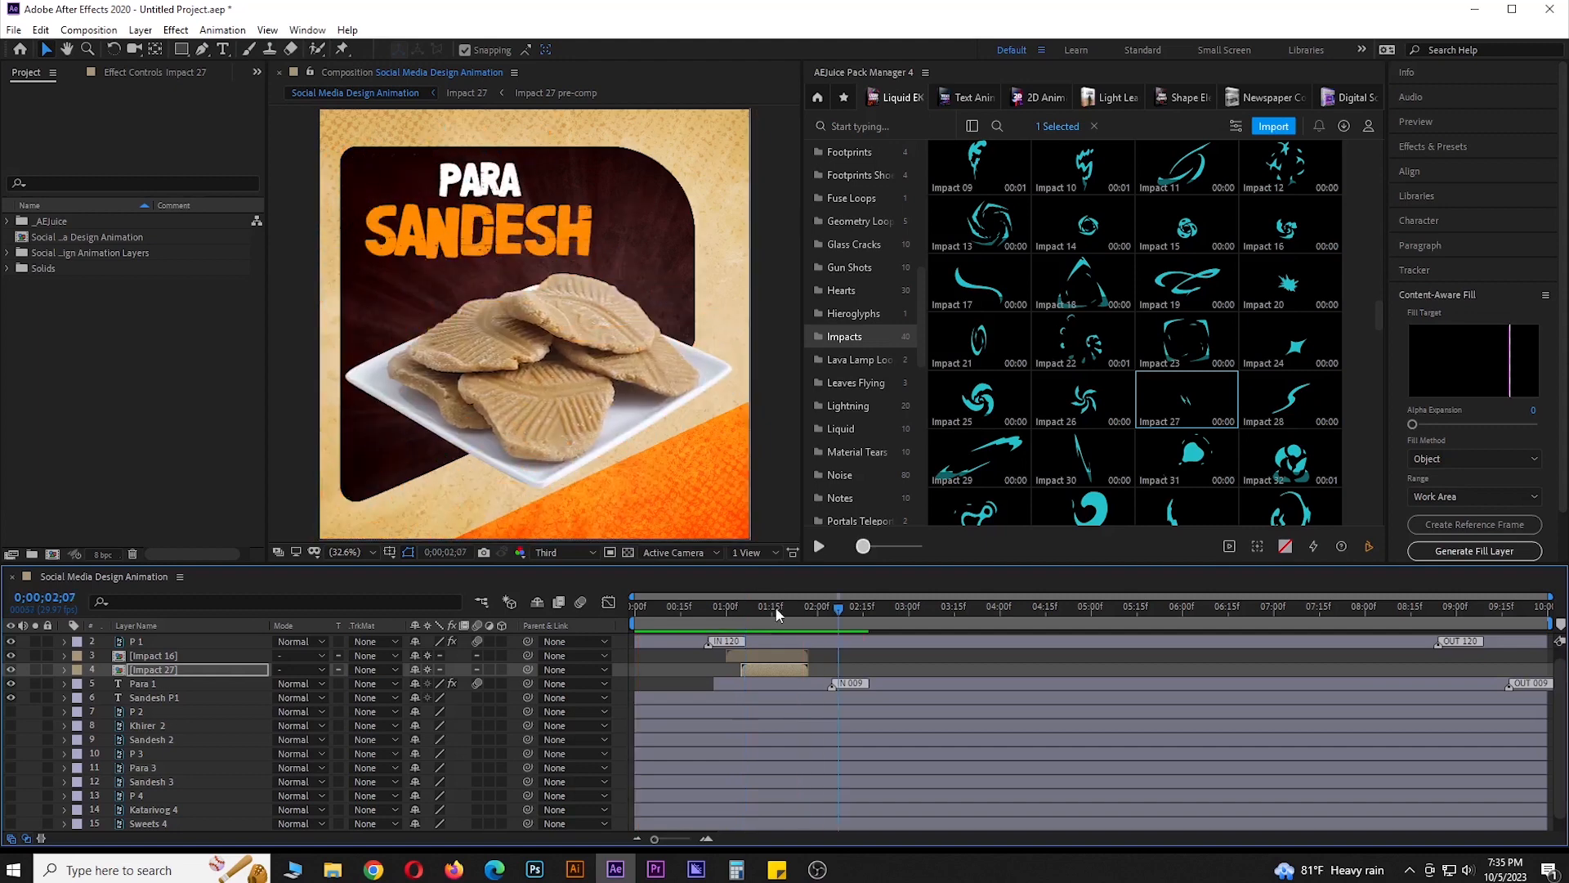
key(space)
key(space)
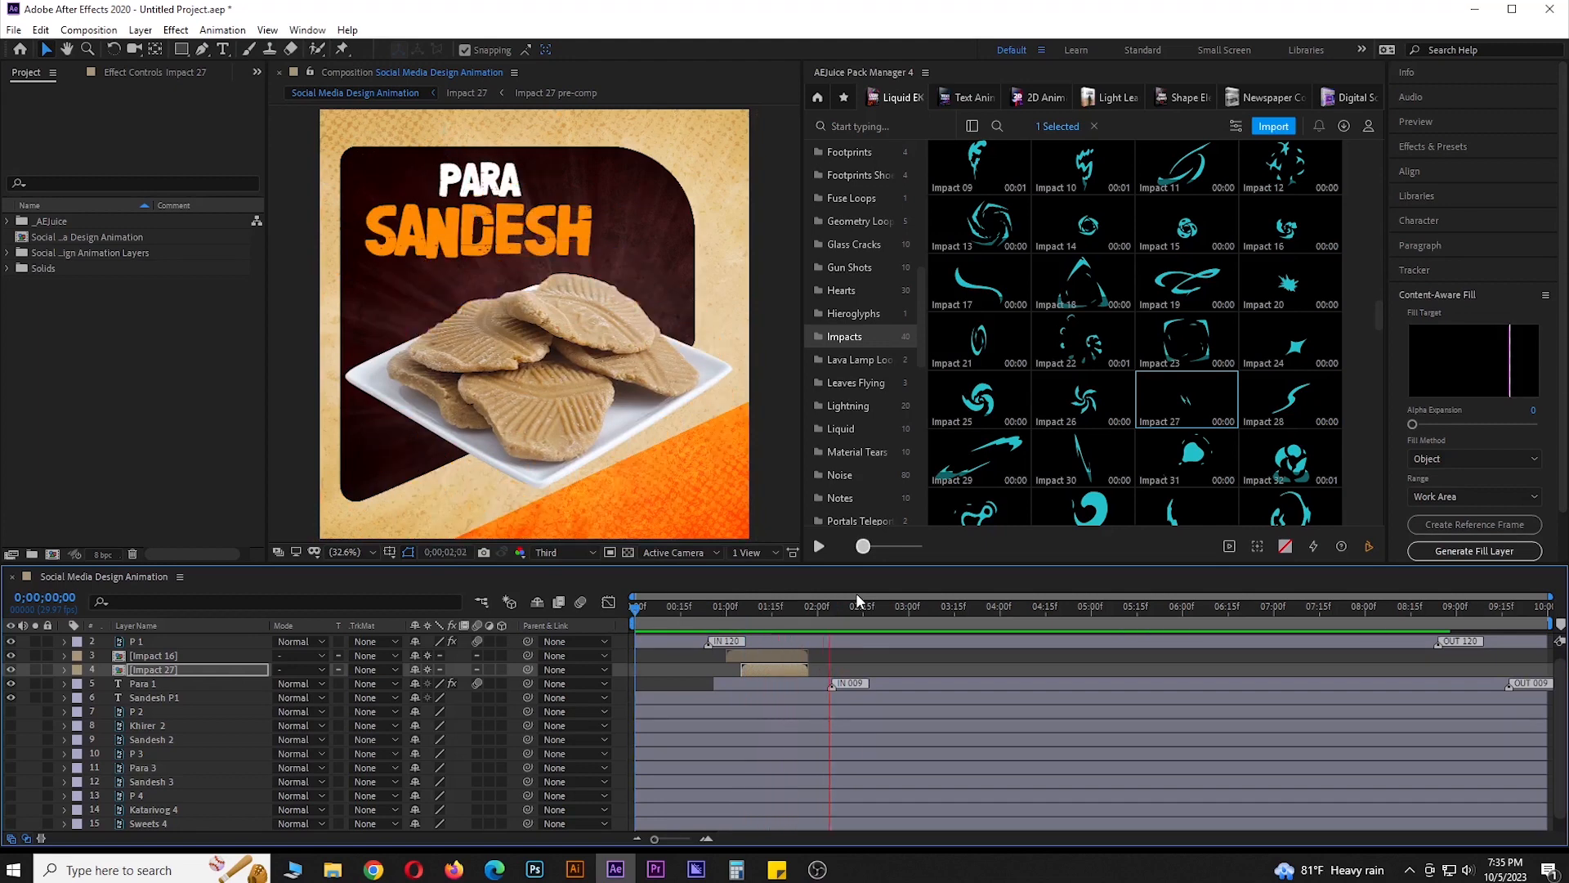
key(space)
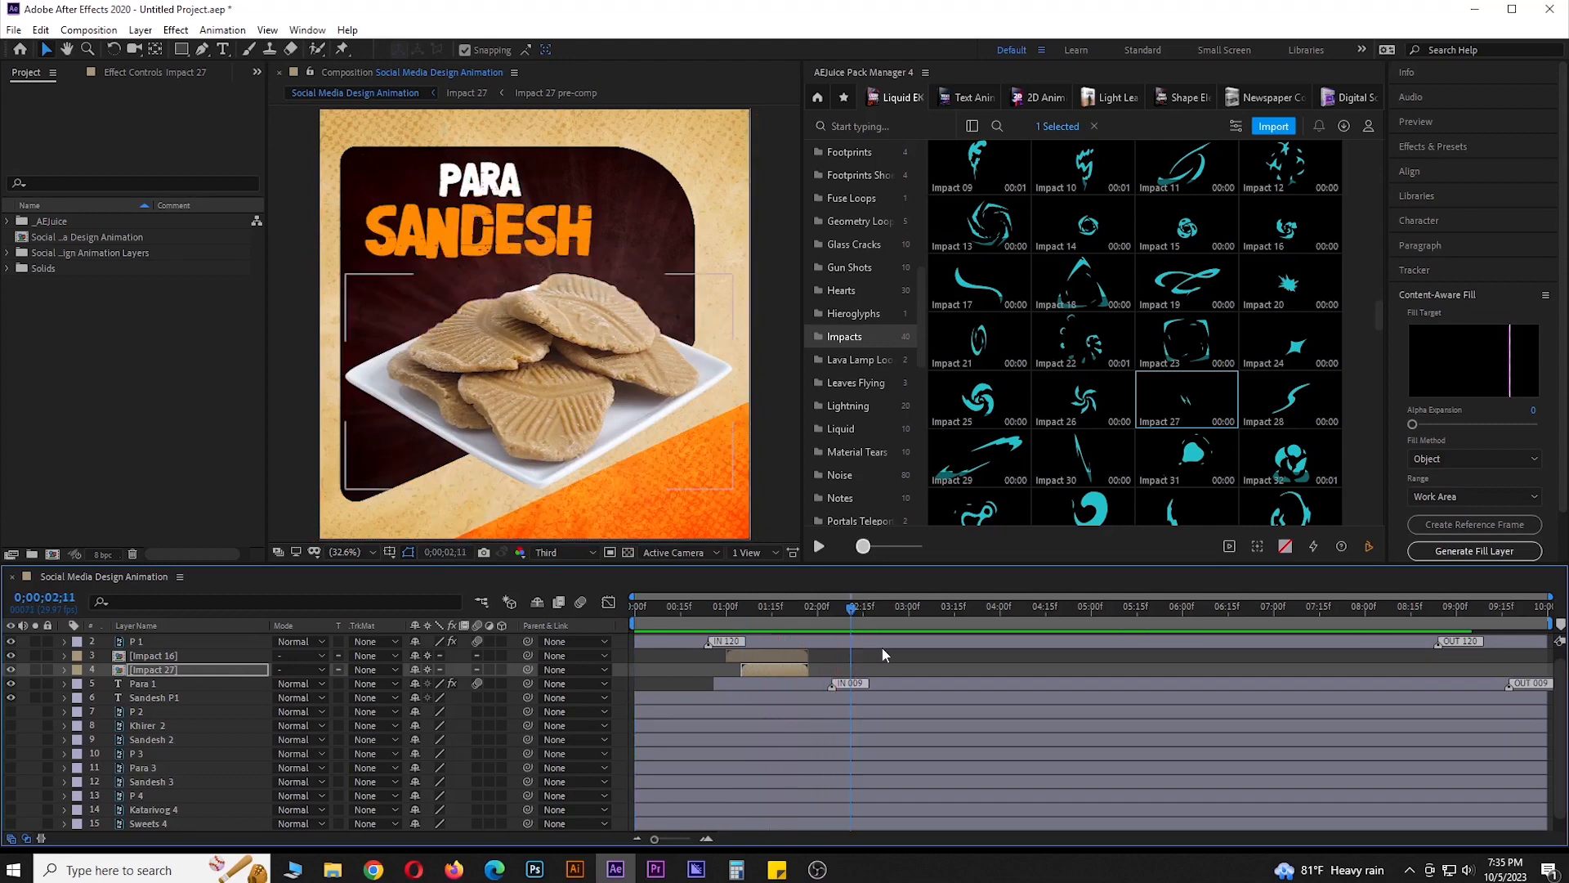
With the Sandesh P1 layer selected at 0;00;01;13, examine the Text Animation and Words presets for a suitable title animation
click(825, 612)
drag(822, 610, 766, 625)
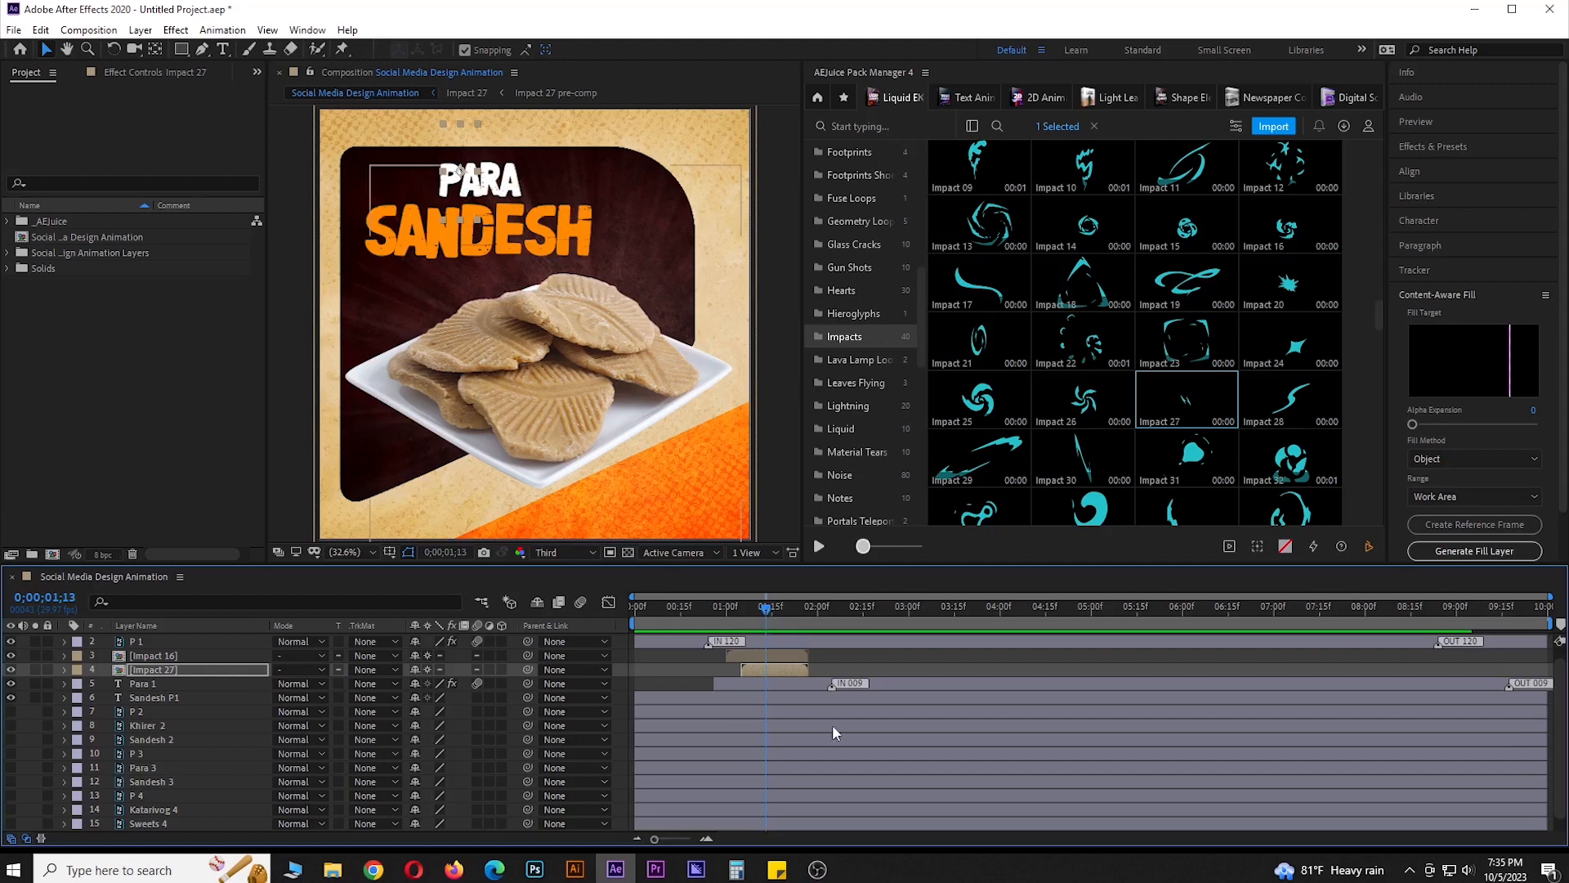
click(706, 698)
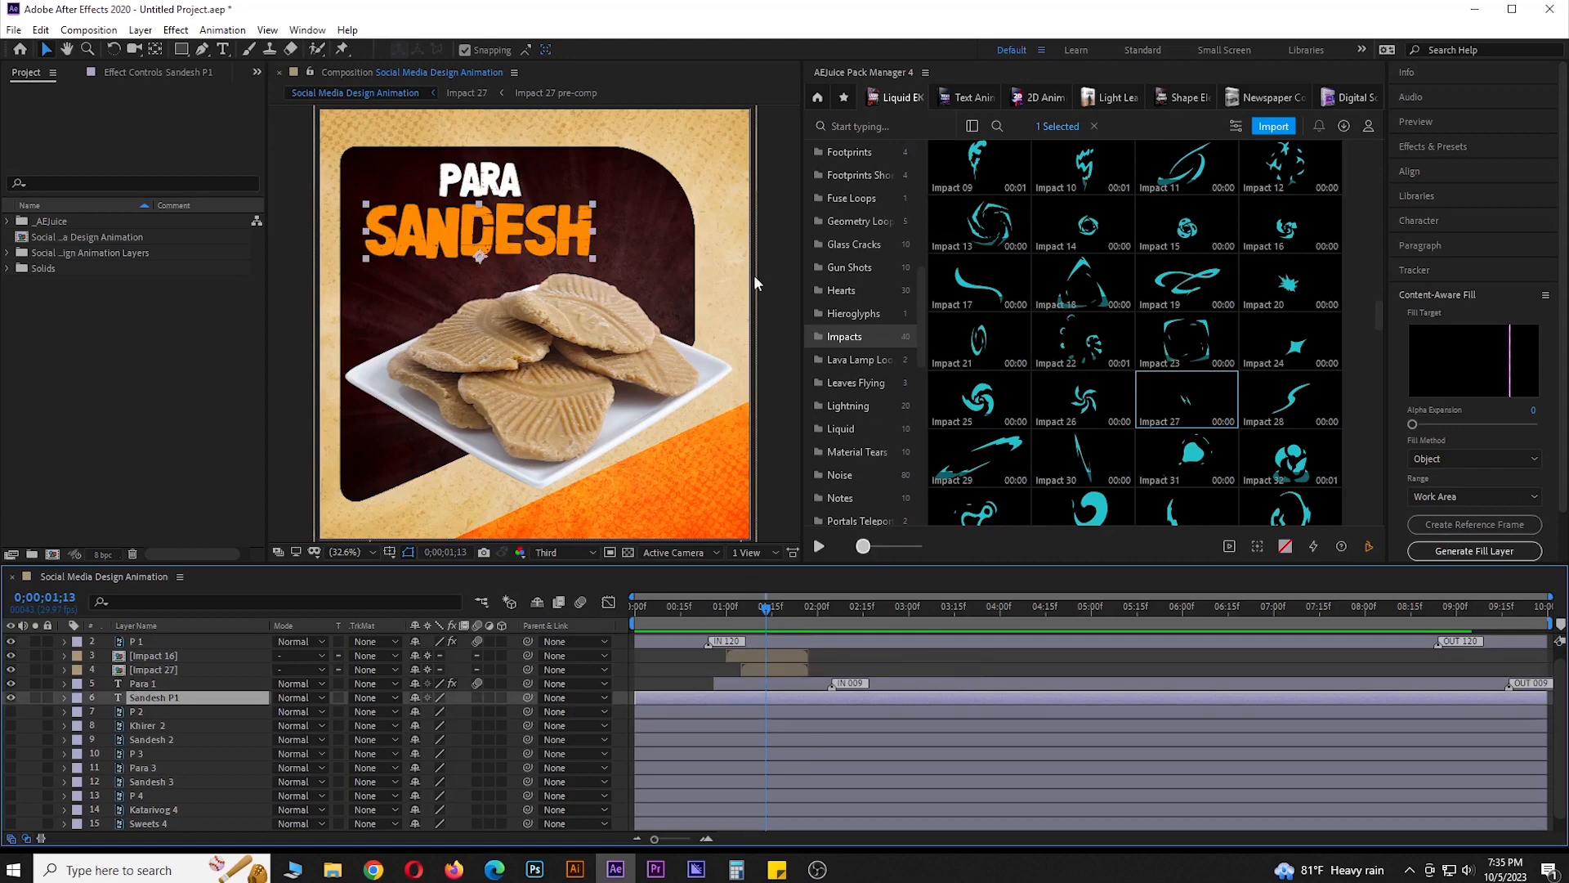
click(985, 98)
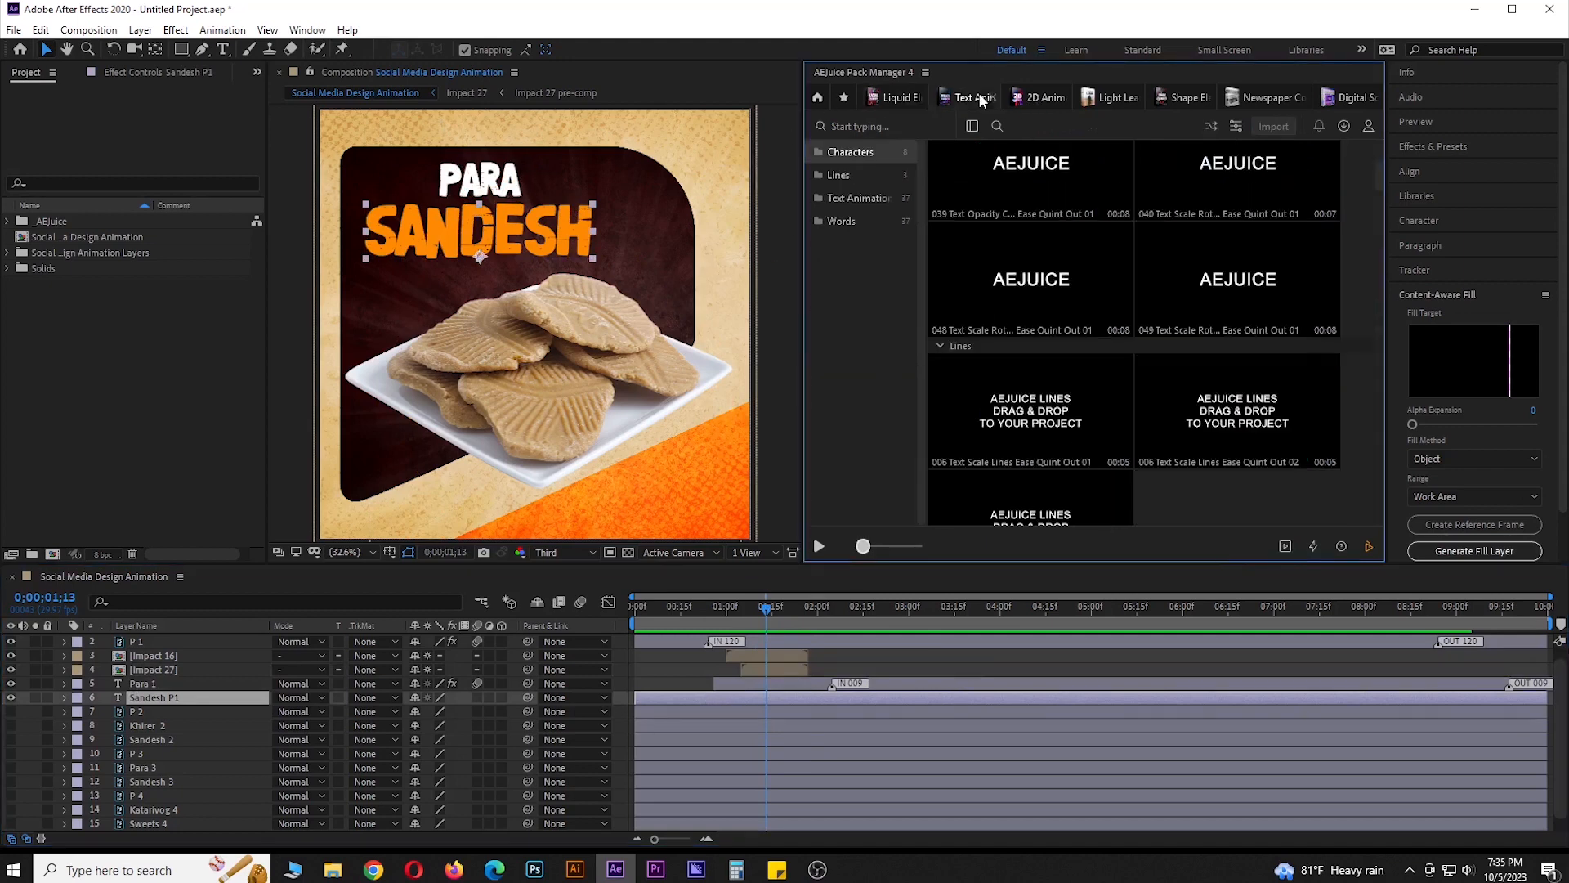
scroll(1079, 343, down, 2)
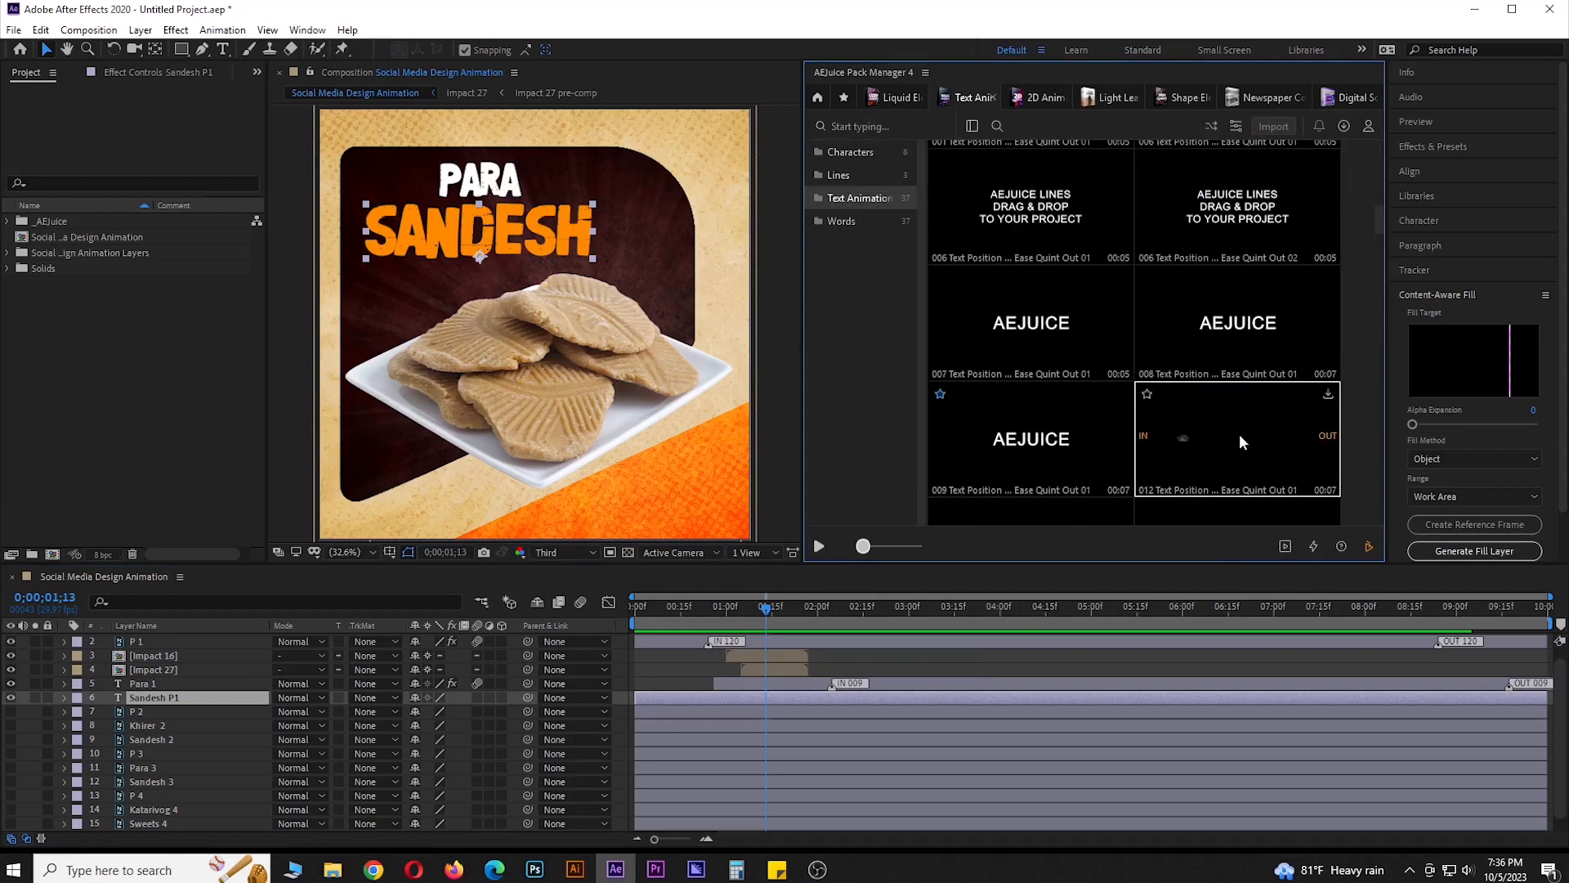
scroll(1022, 439, down, 1)
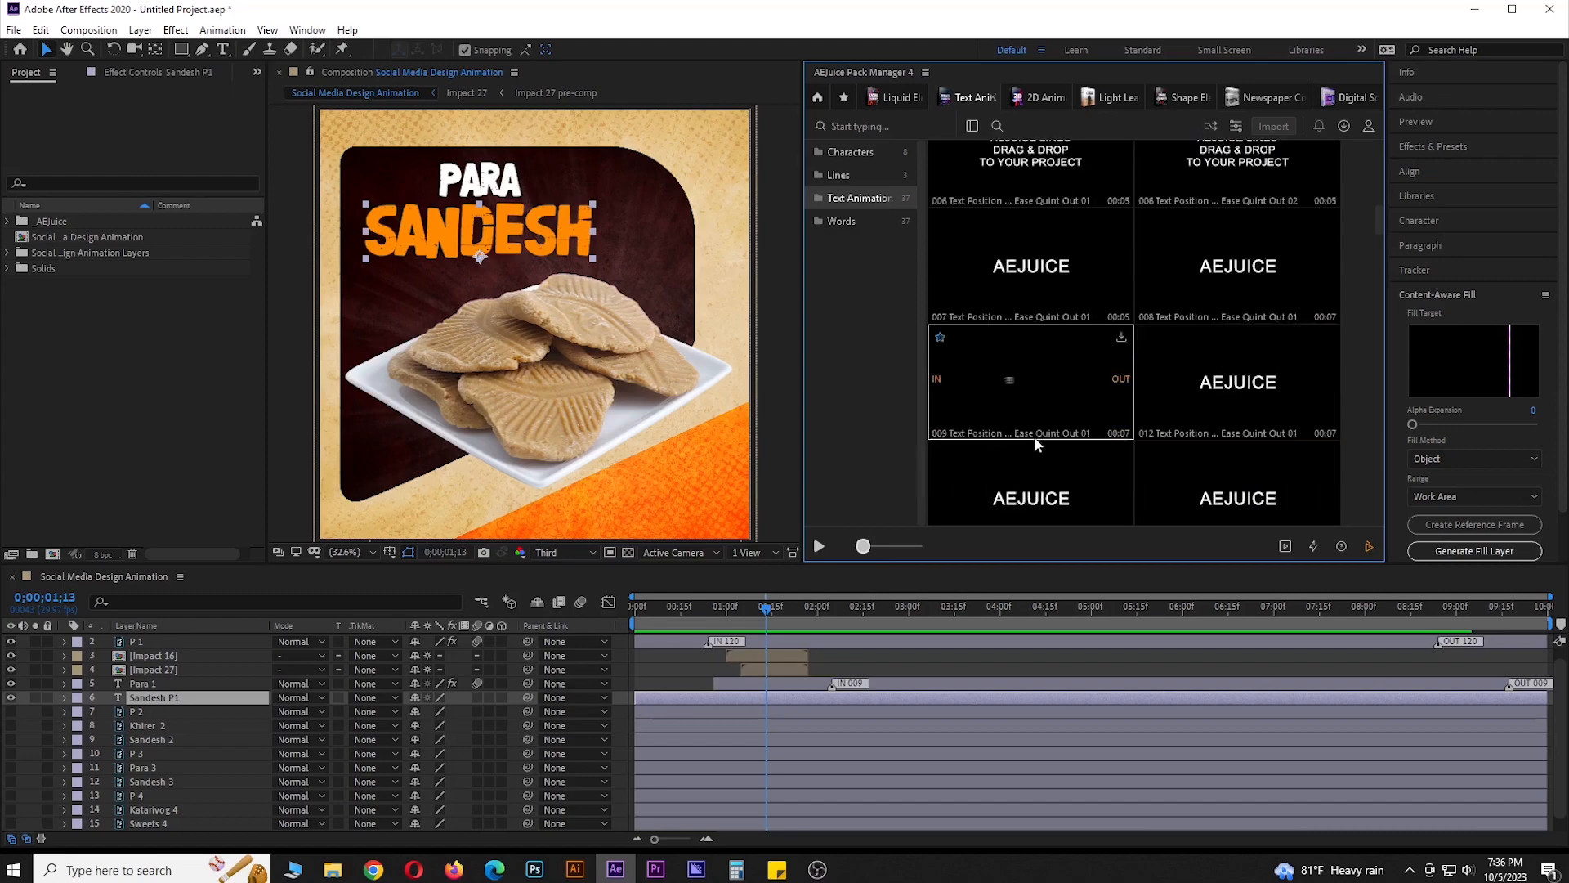
scroll(1036, 441, down, 4)
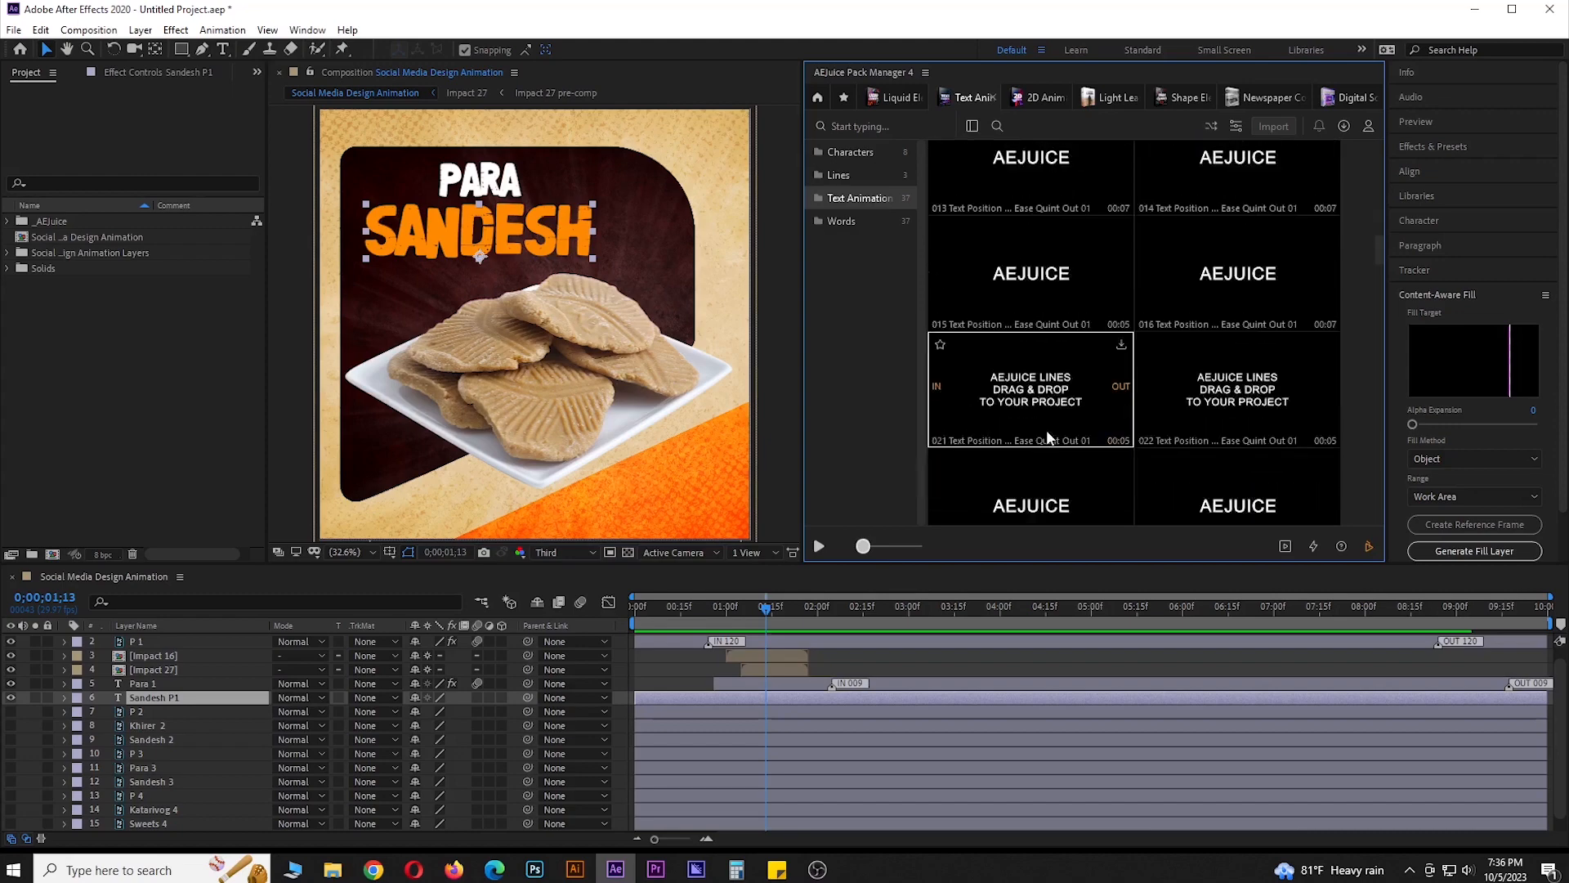
scroll(1047, 432, down, 4)
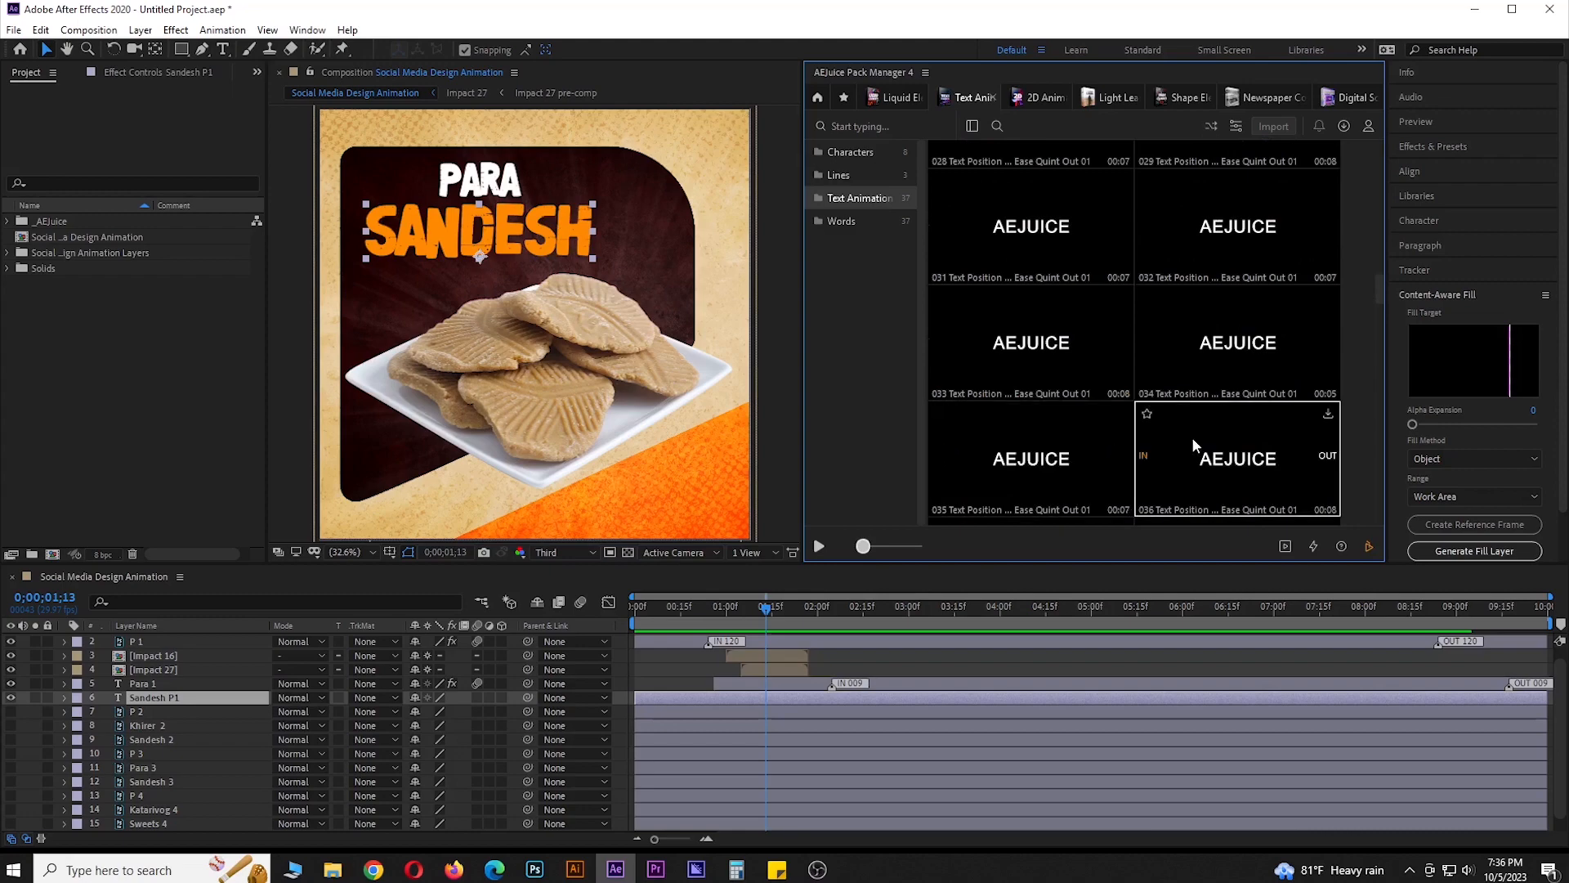
scroll(1191, 436, down, 3)
scroll(1192, 434, down, 4)
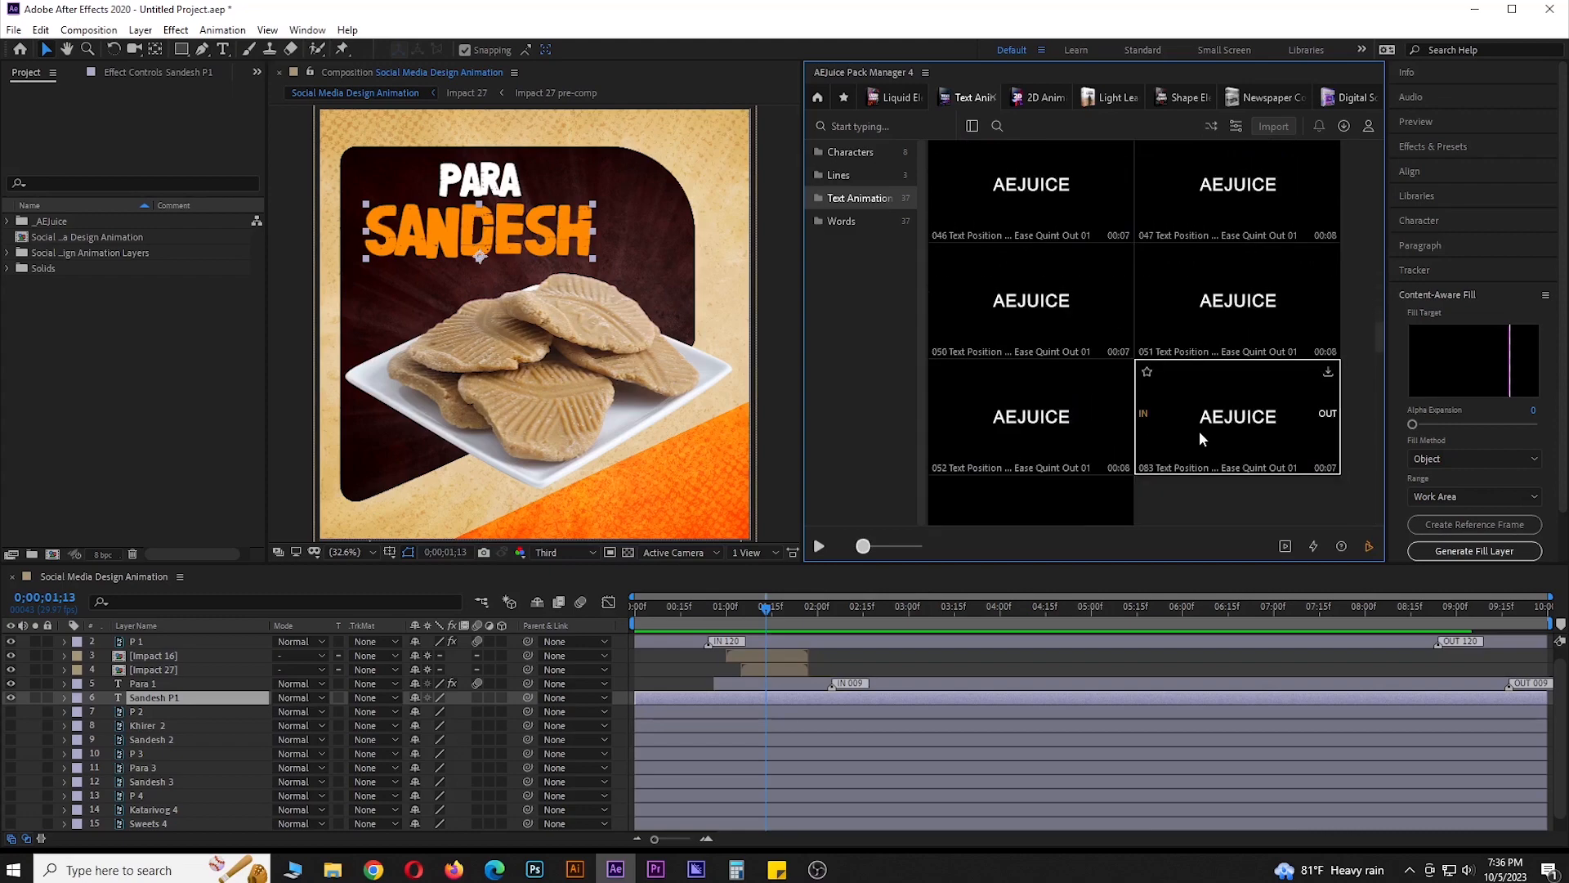
scroll(971, 396, down, 5)
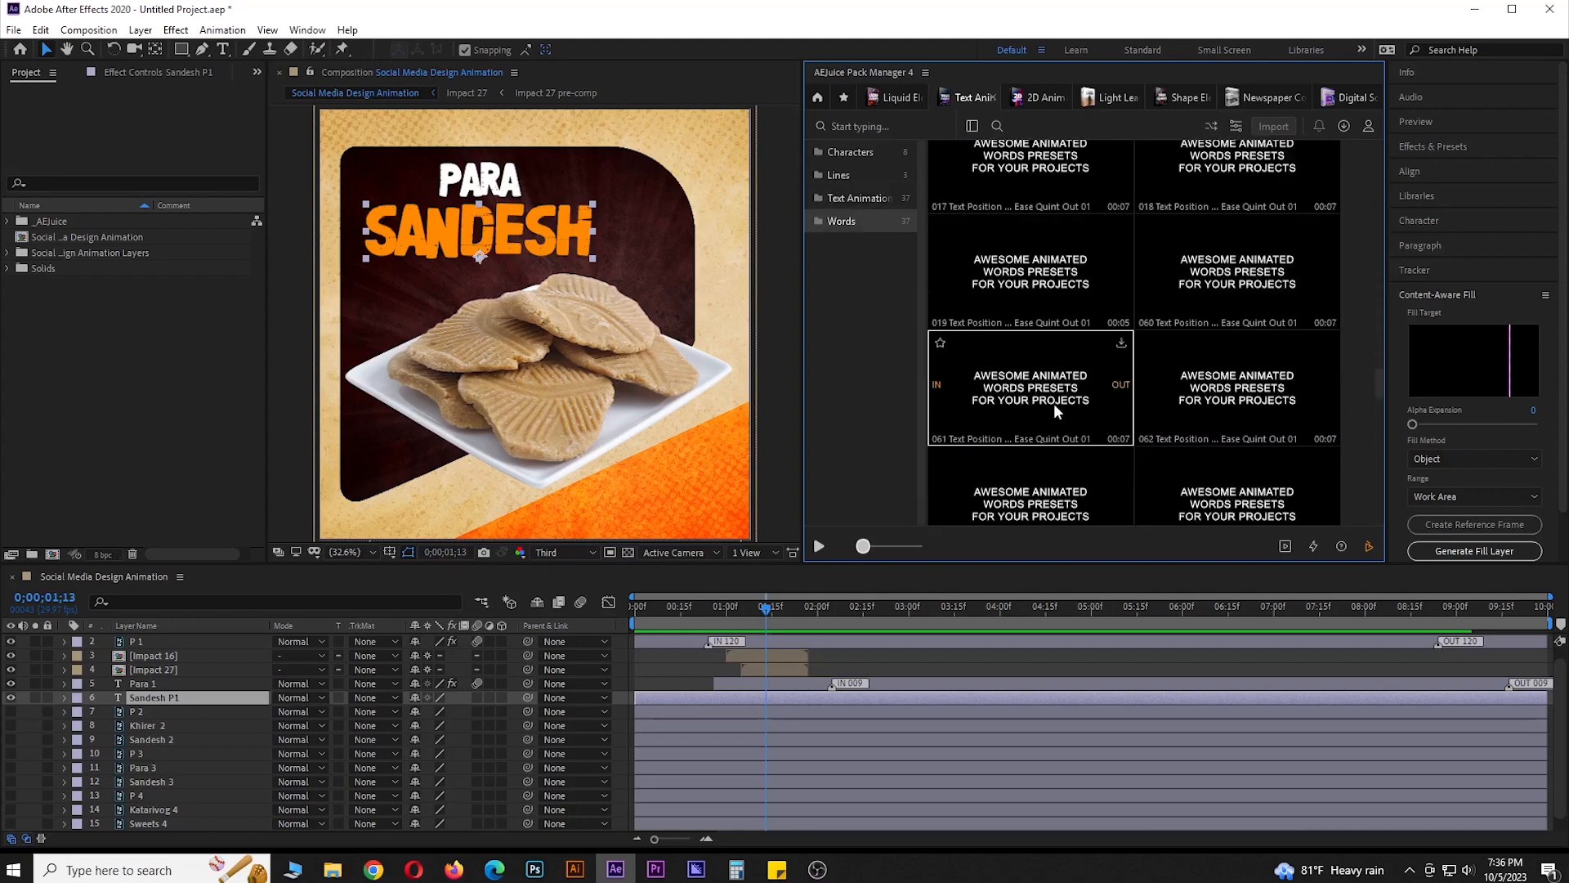
scroll(1060, 404, down, 5)
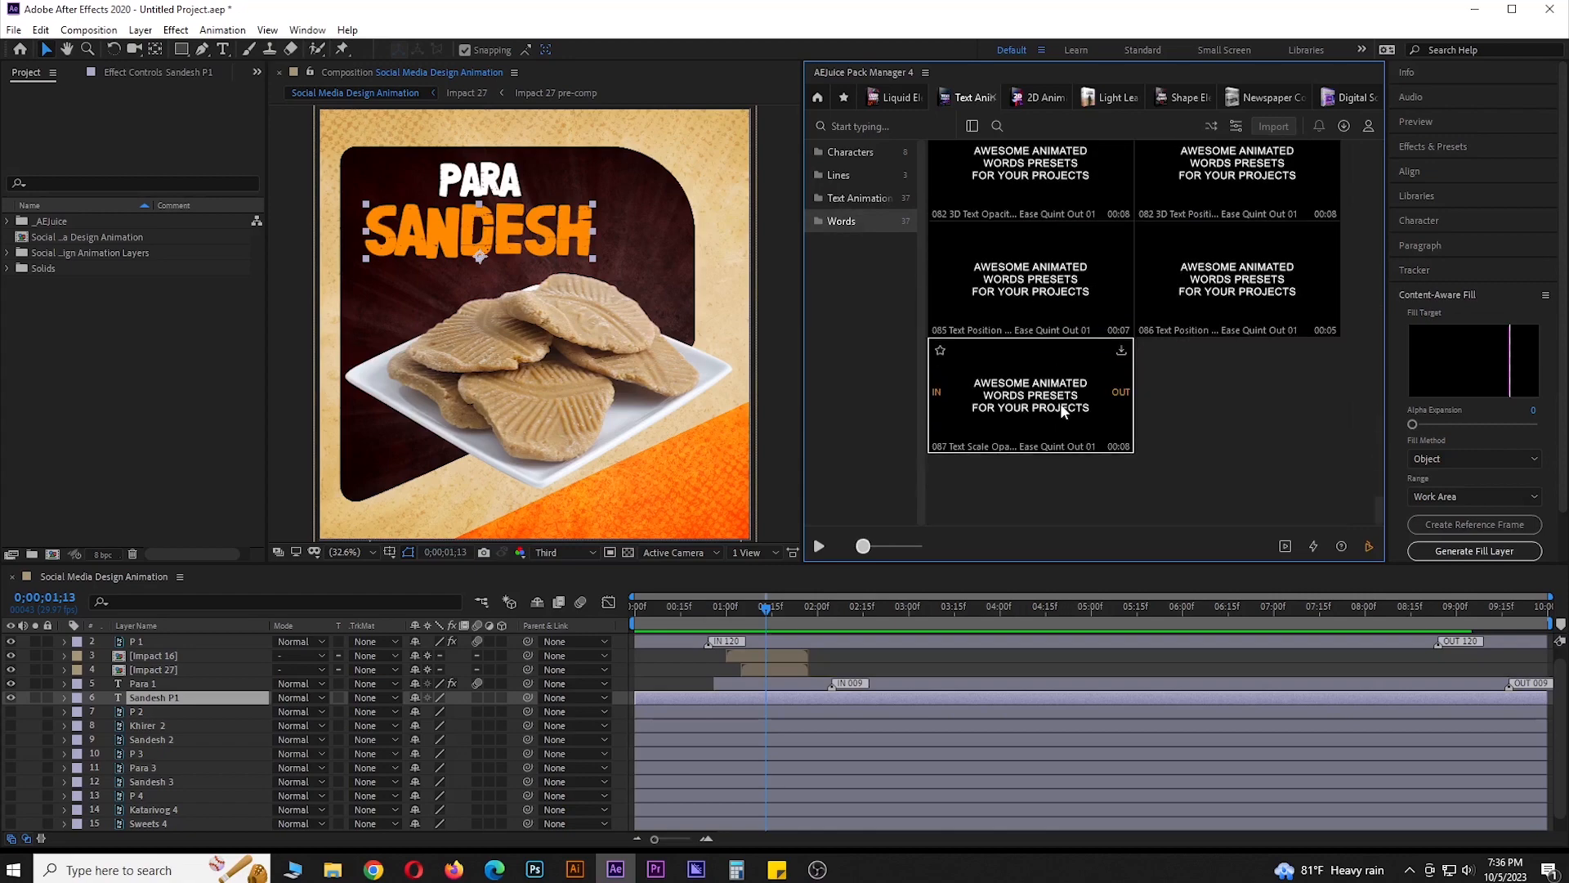
Delay the Sandesh P1 layer to start at 0;00;01;13 and apply favorite text preset 030 to it
click(845, 97)
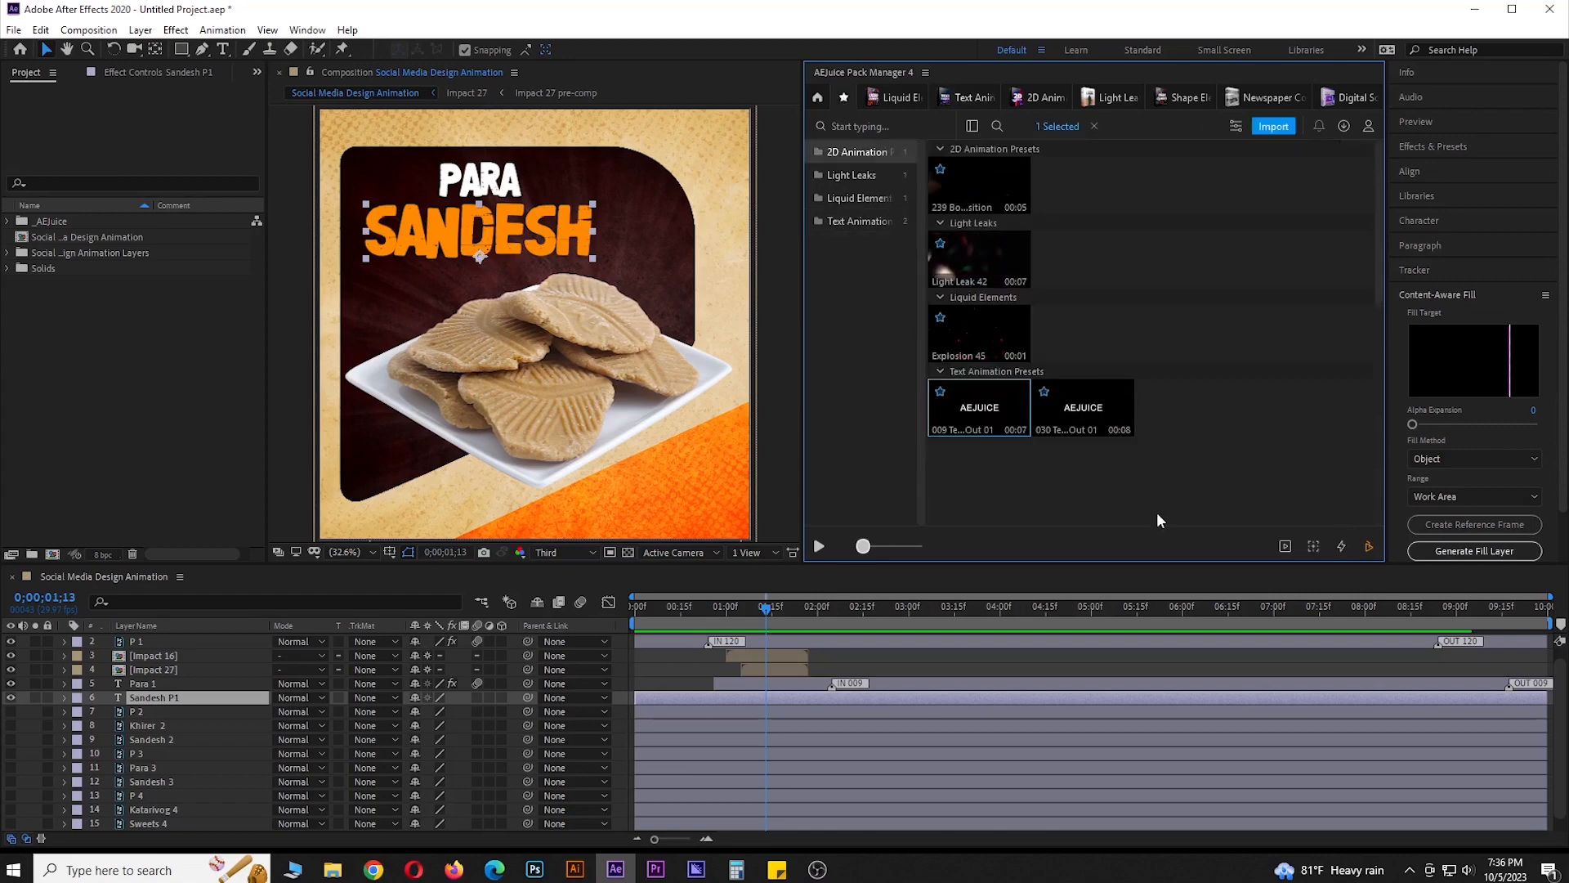
click(1079, 415)
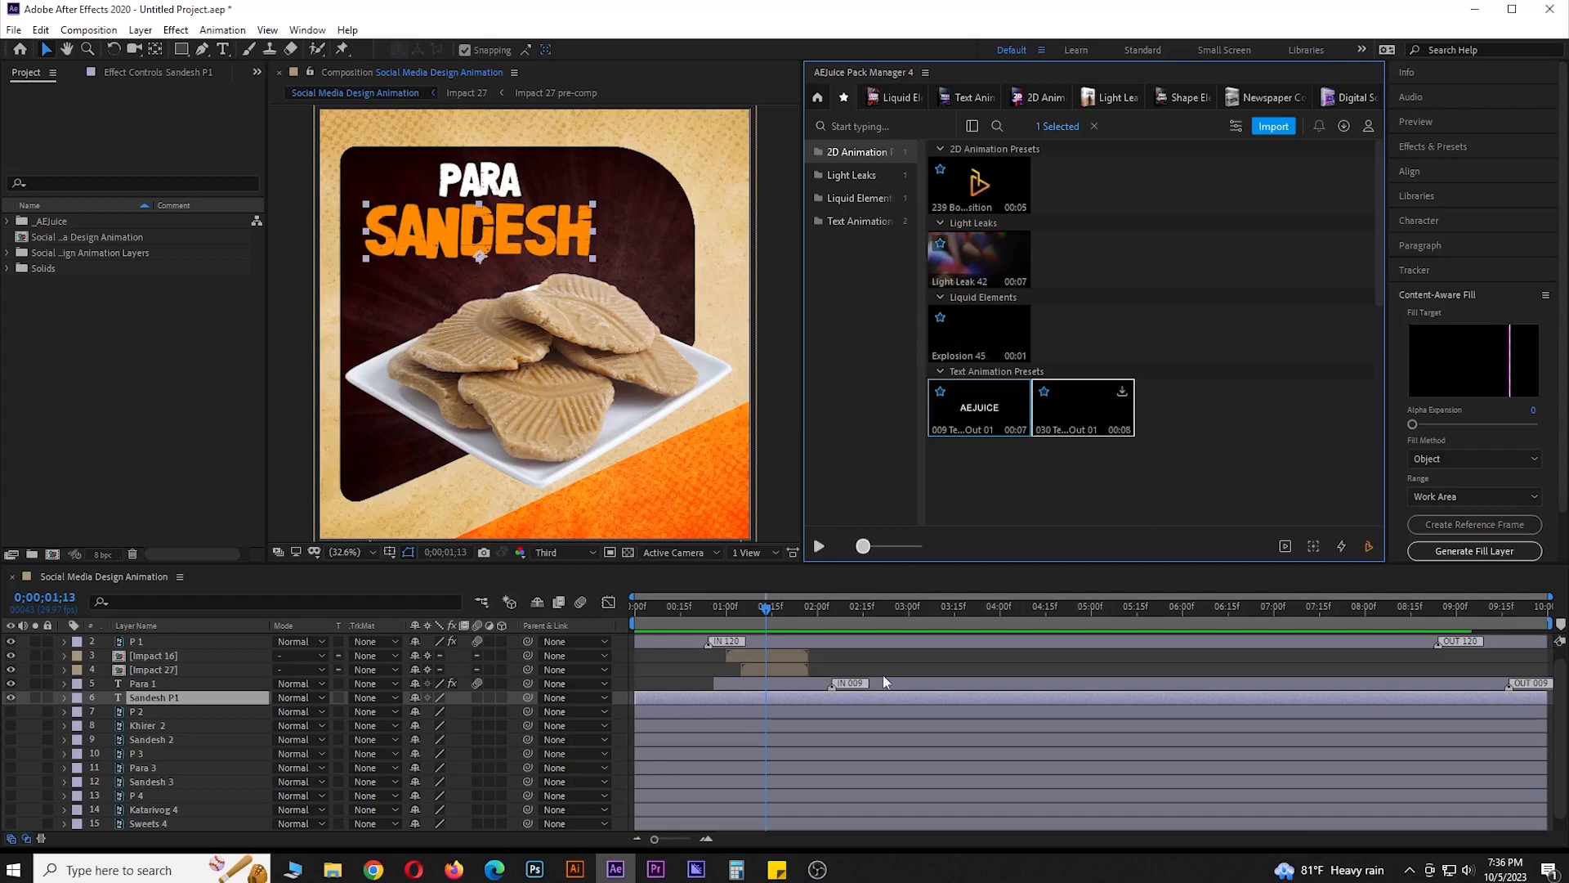
drag(684, 698, 812, 696)
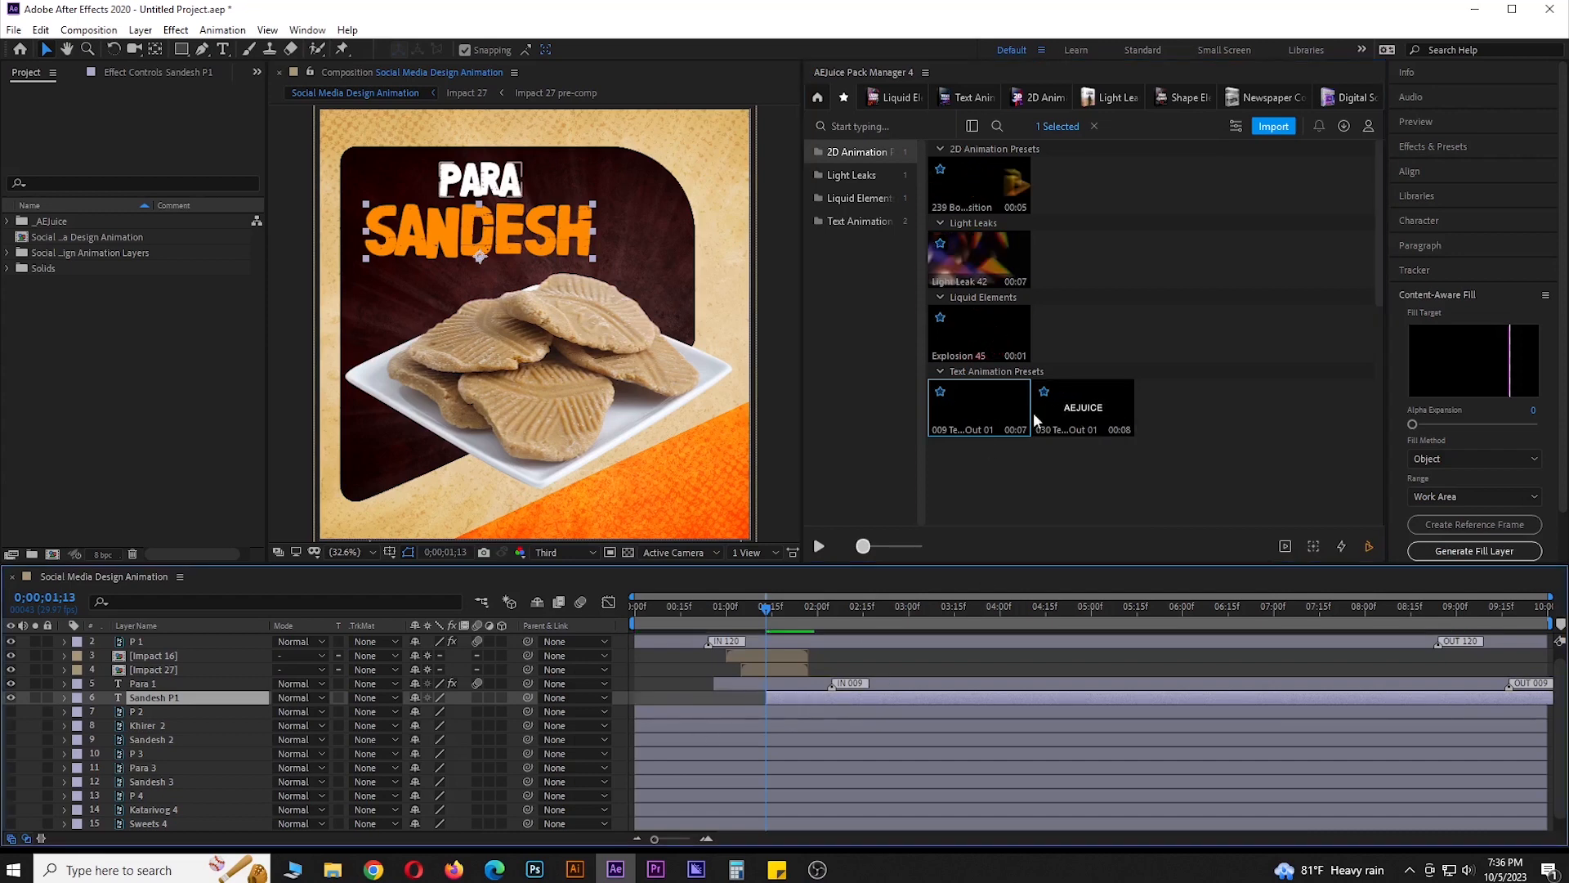
click(1082, 412)
double_click(1081, 412)
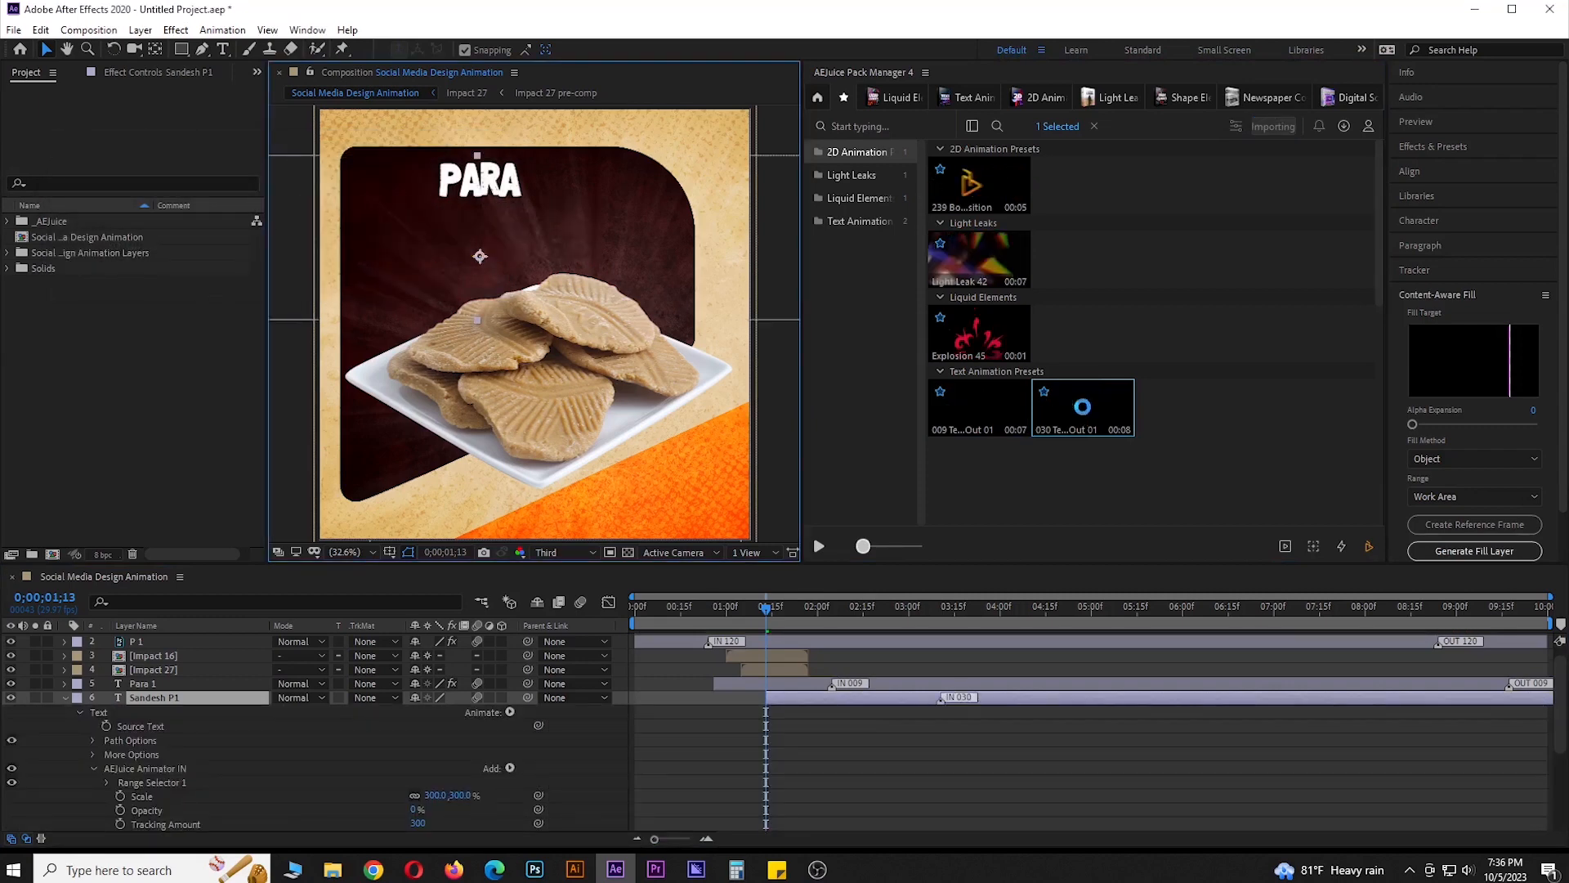
click(65, 641)
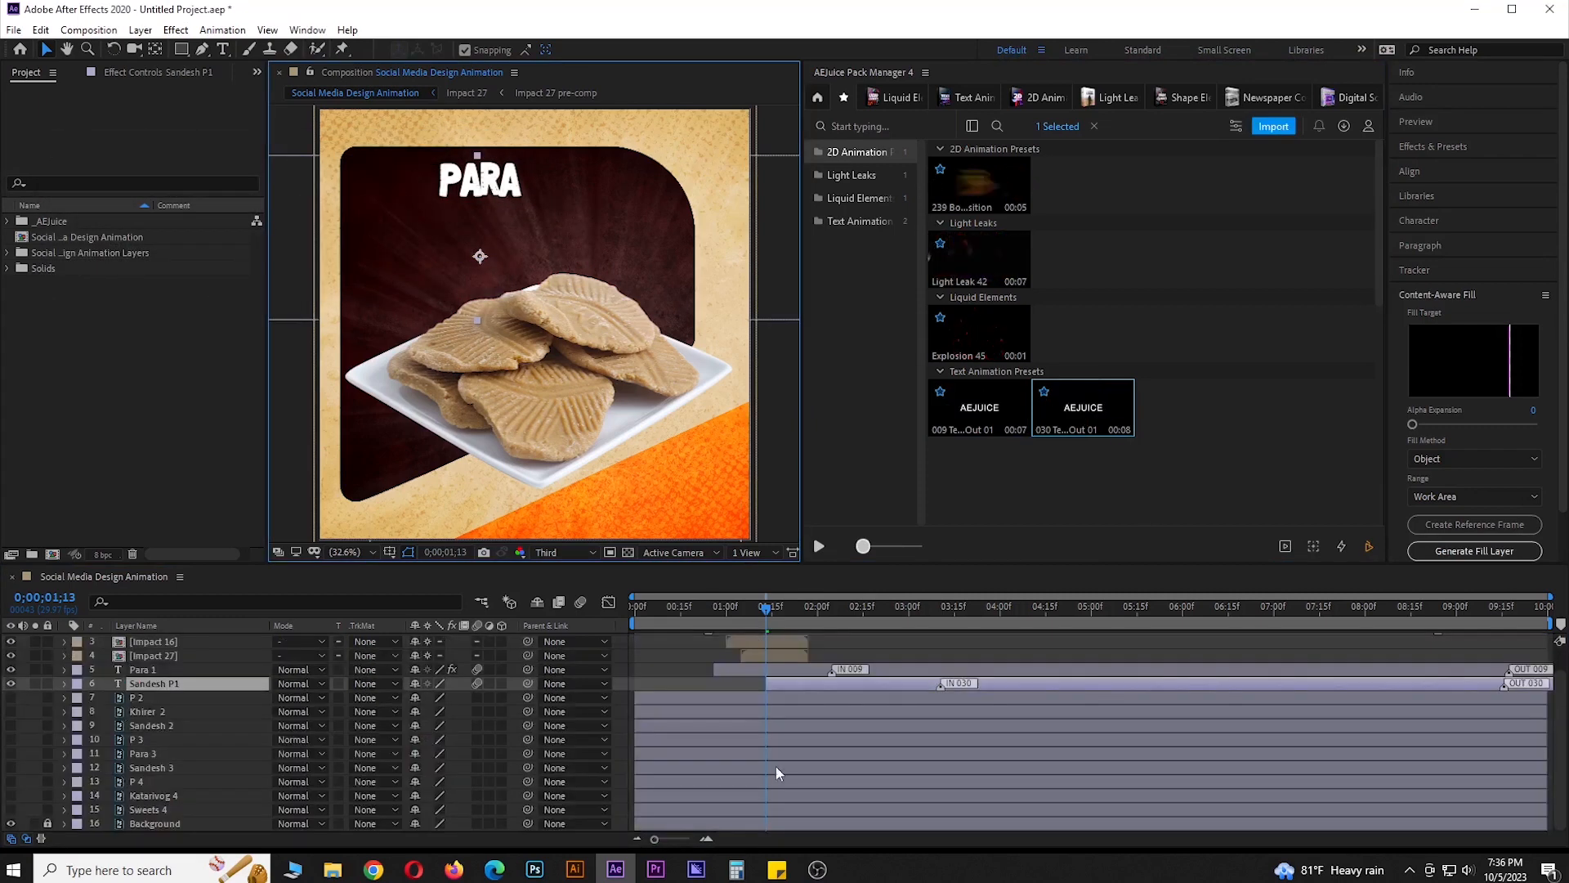
Play back the composition from the first frame to check the SANDESH title animation
drag(762, 611, 710, 611)
click(641, 624)
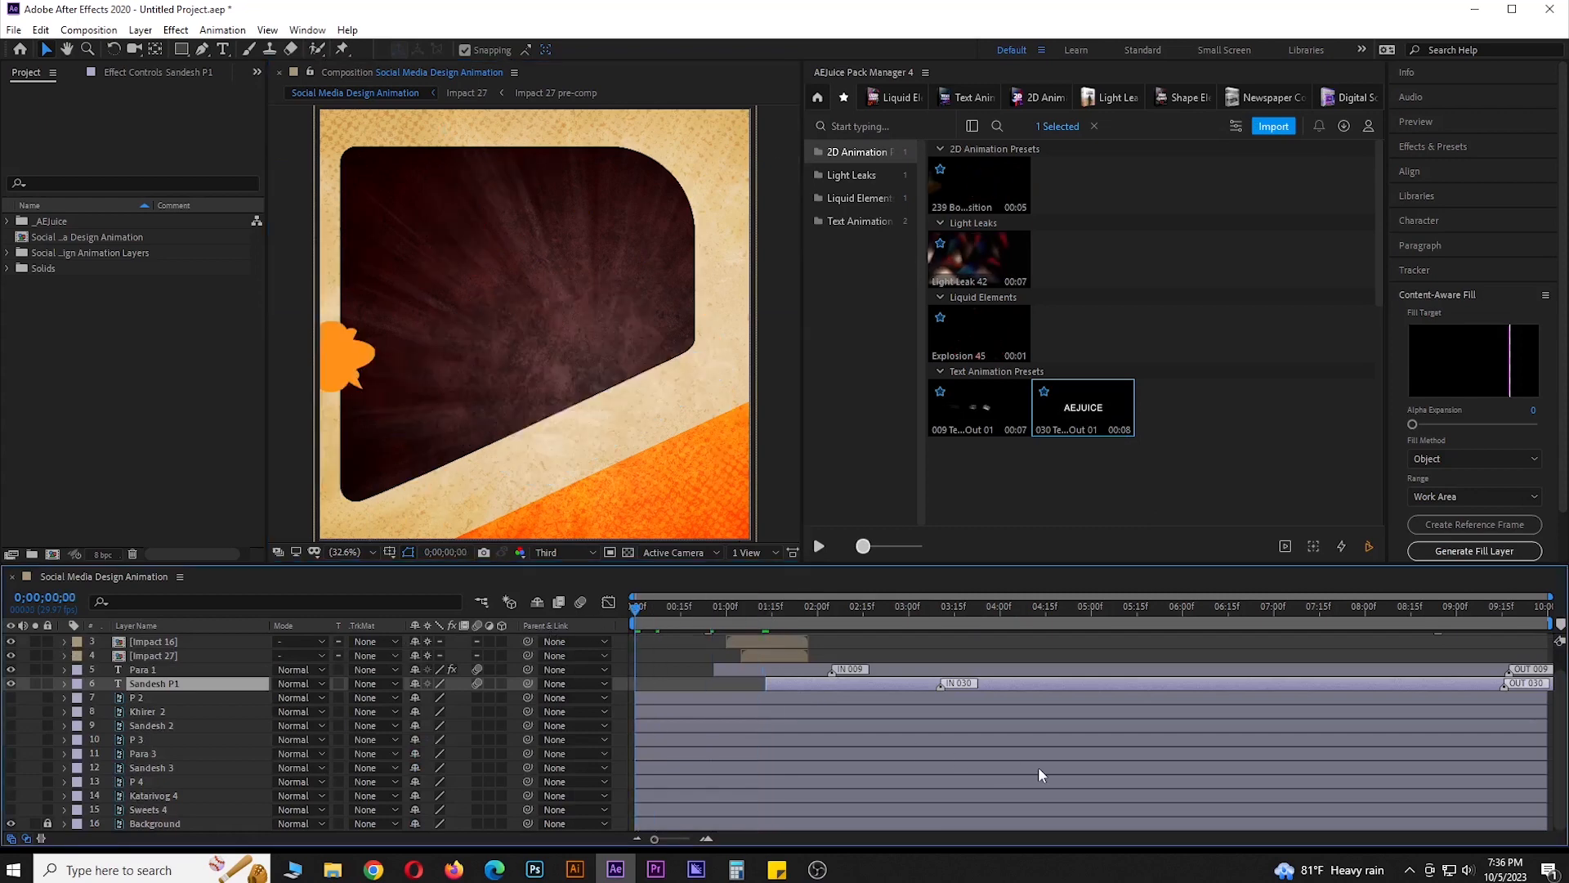
key(space)
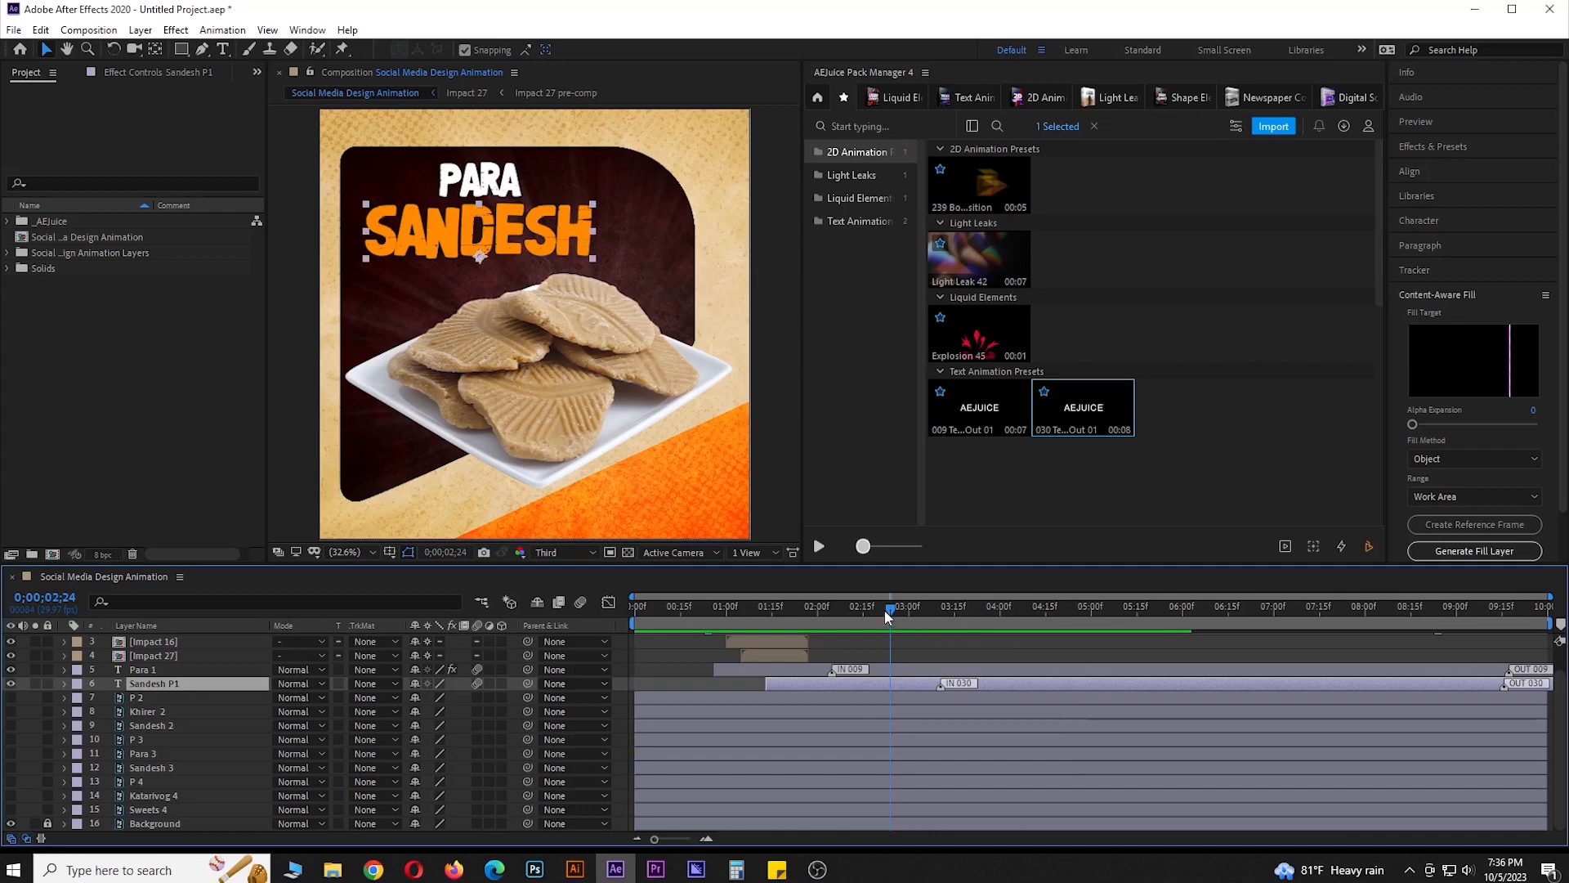
At 0;00;01;22, import Impact 29 from the Liquid Elements pack and center it over the SANDESH title
drag(885, 610, 793, 624)
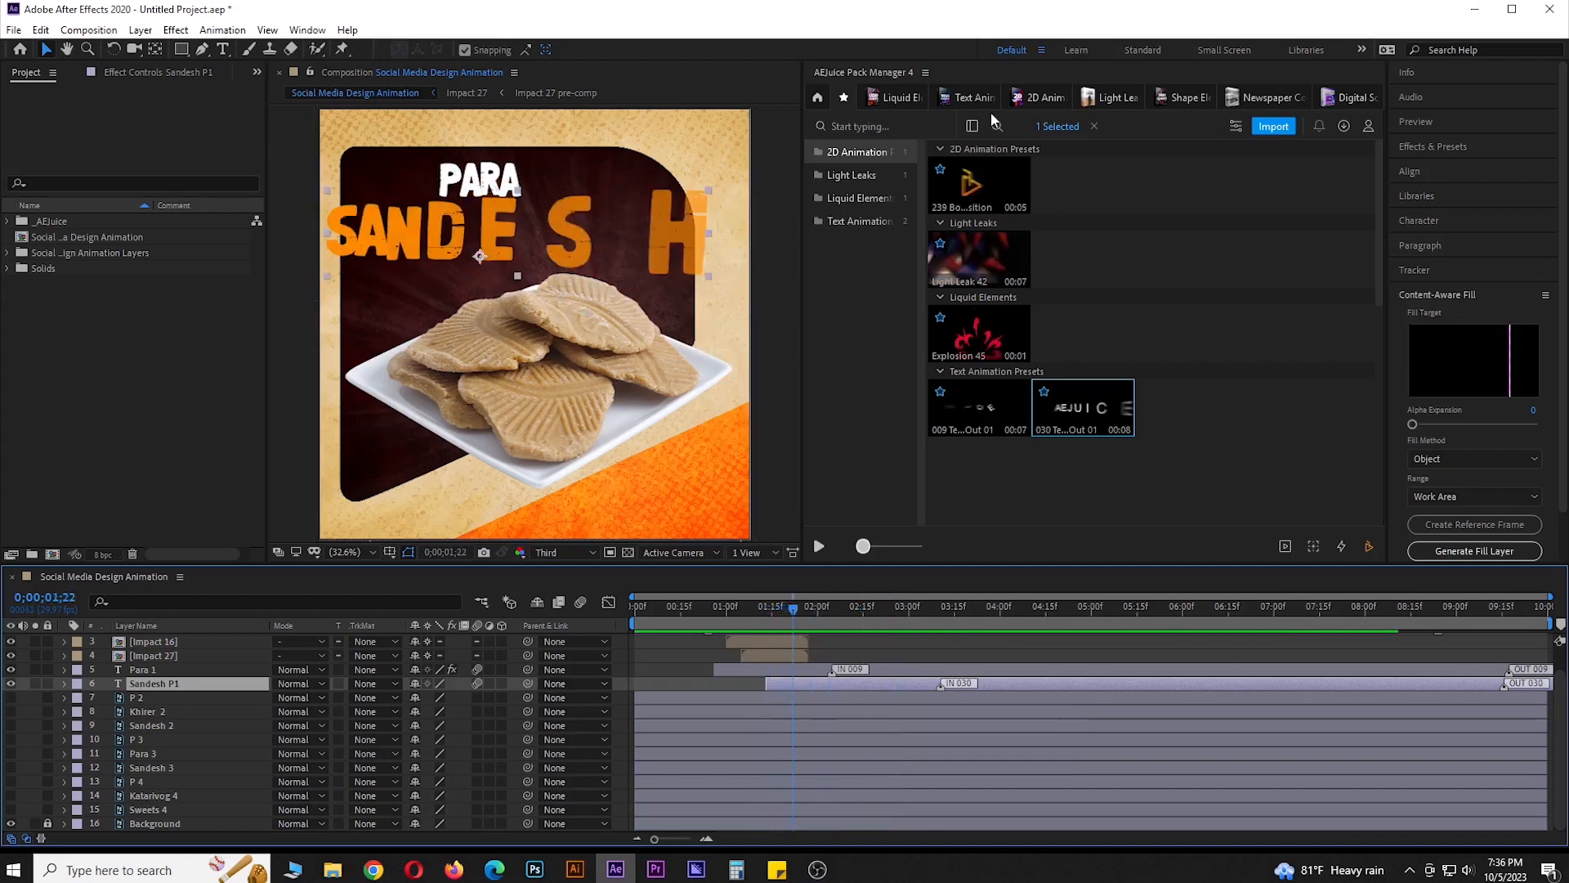
click(970, 98)
click(897, 104)
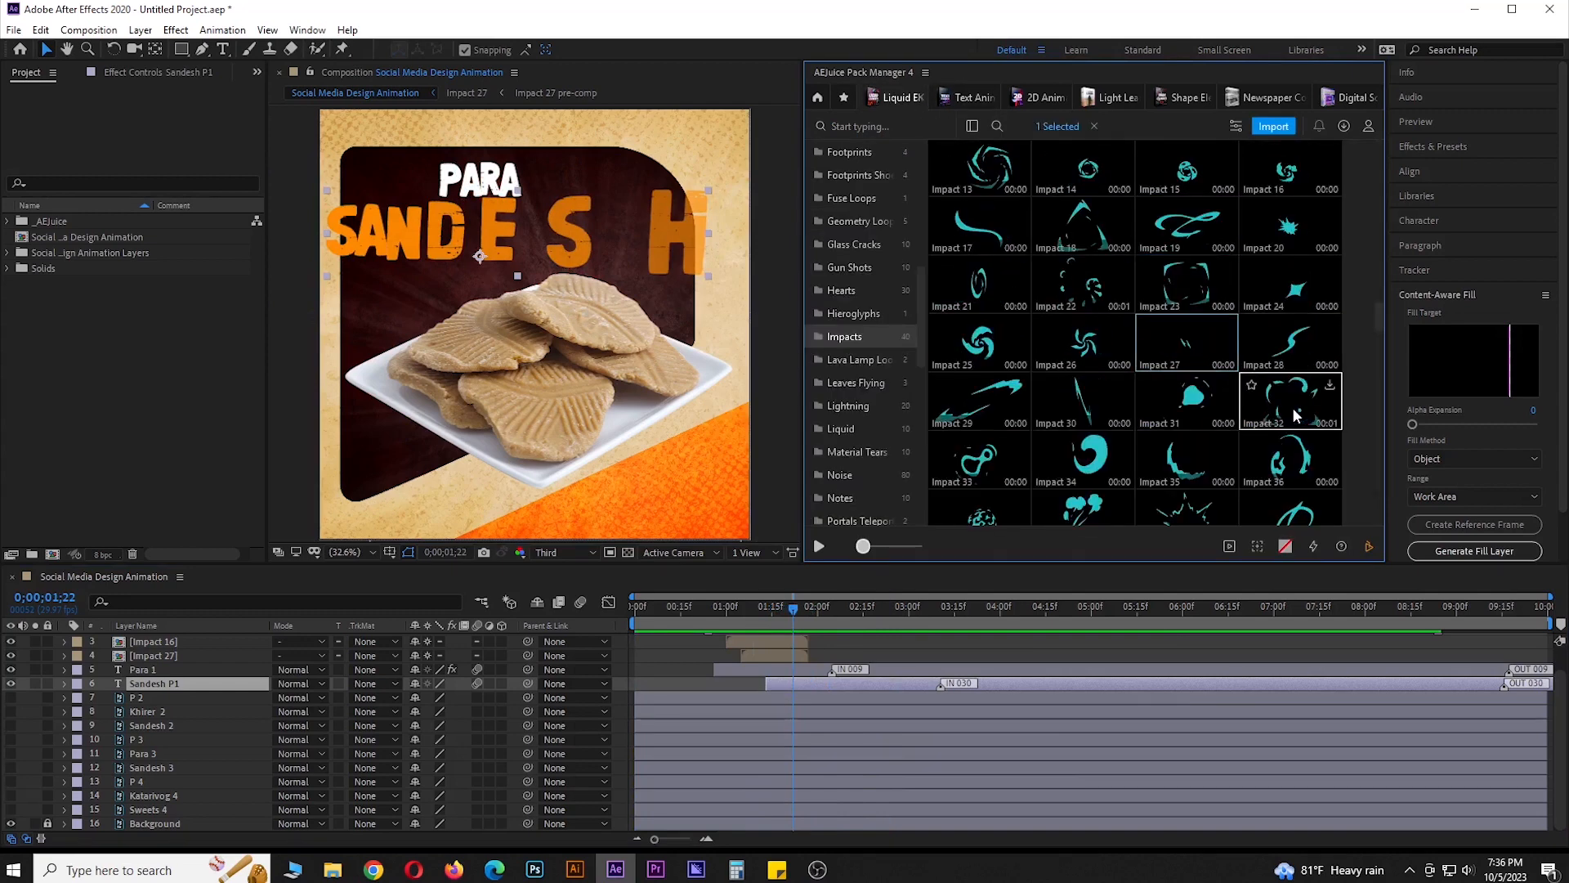
click(993, 401)
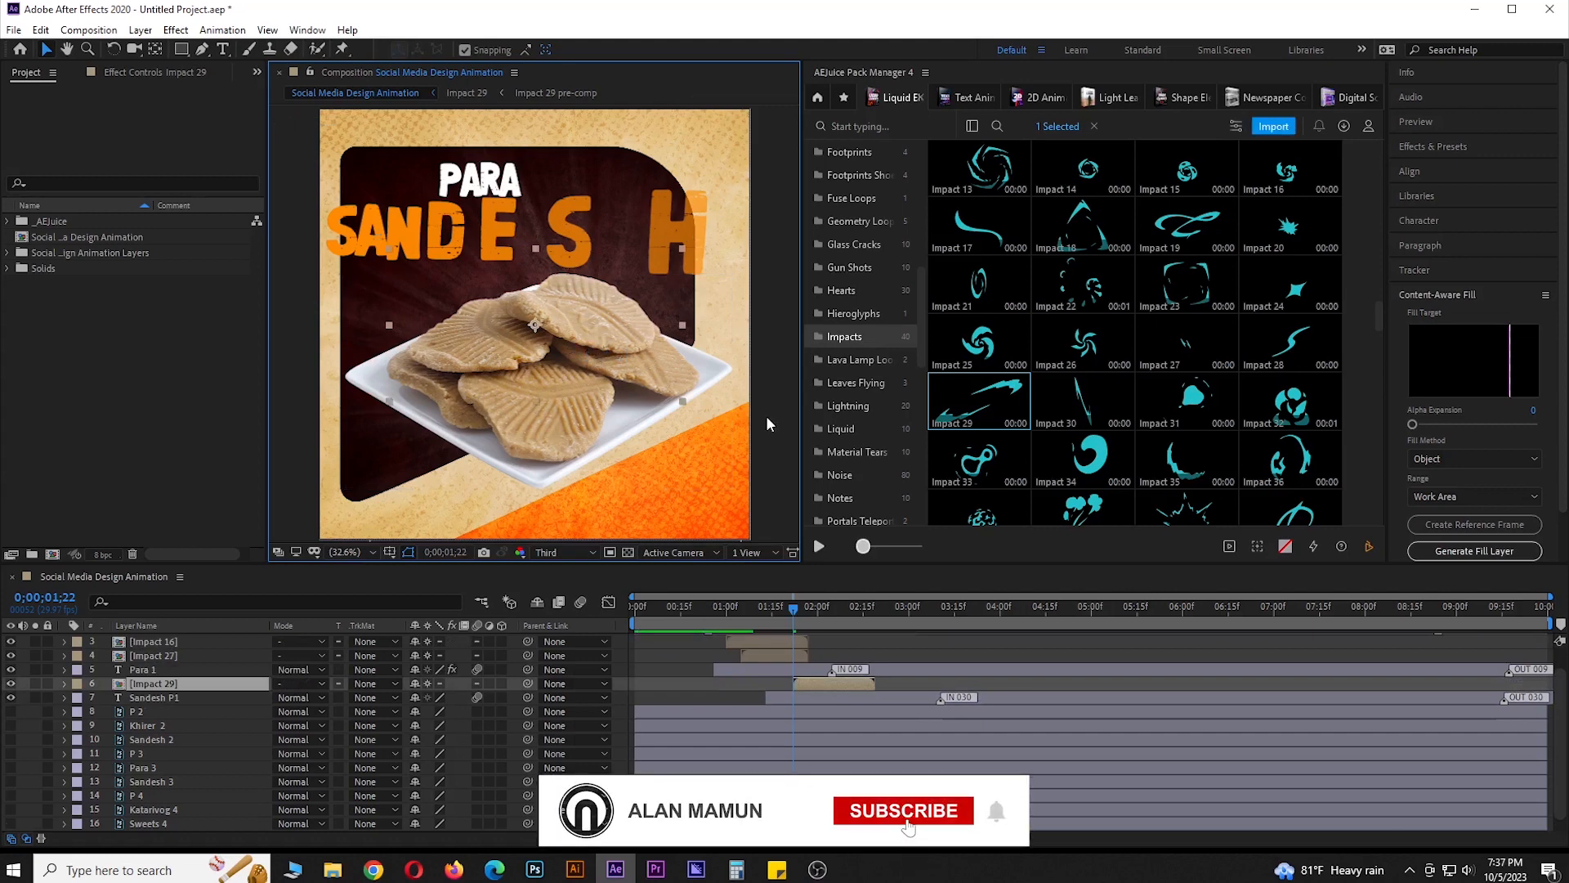
drag(589, 356, 544, 263)
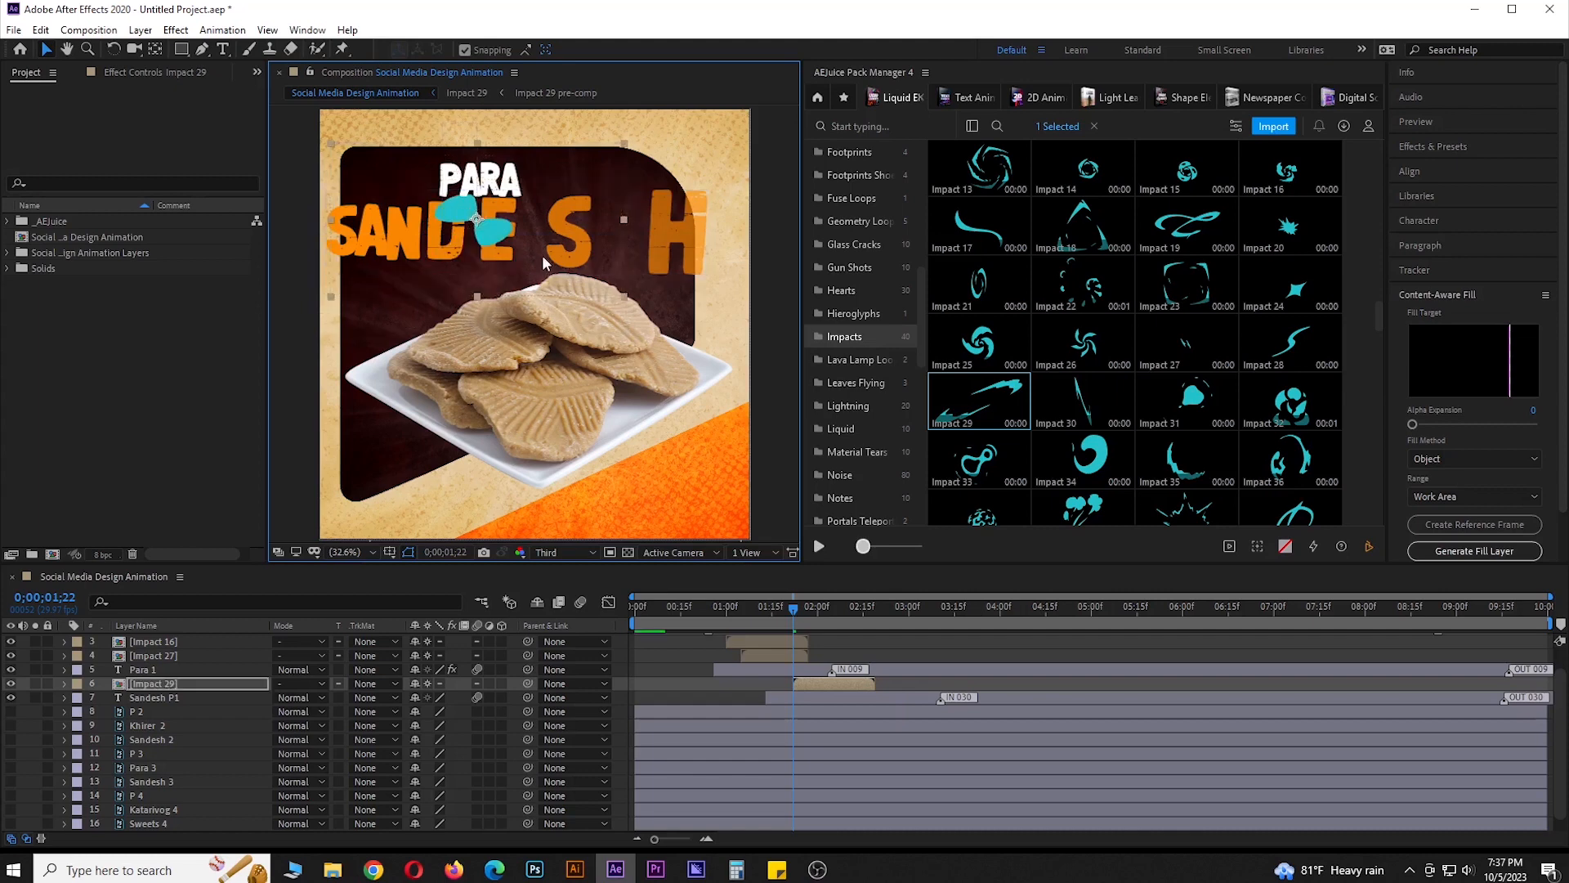
key(shift+Down)
key(shift+Down)
key(shift+Down)
key(shift+Down)
key(shift+Down)
key(shift+Down)
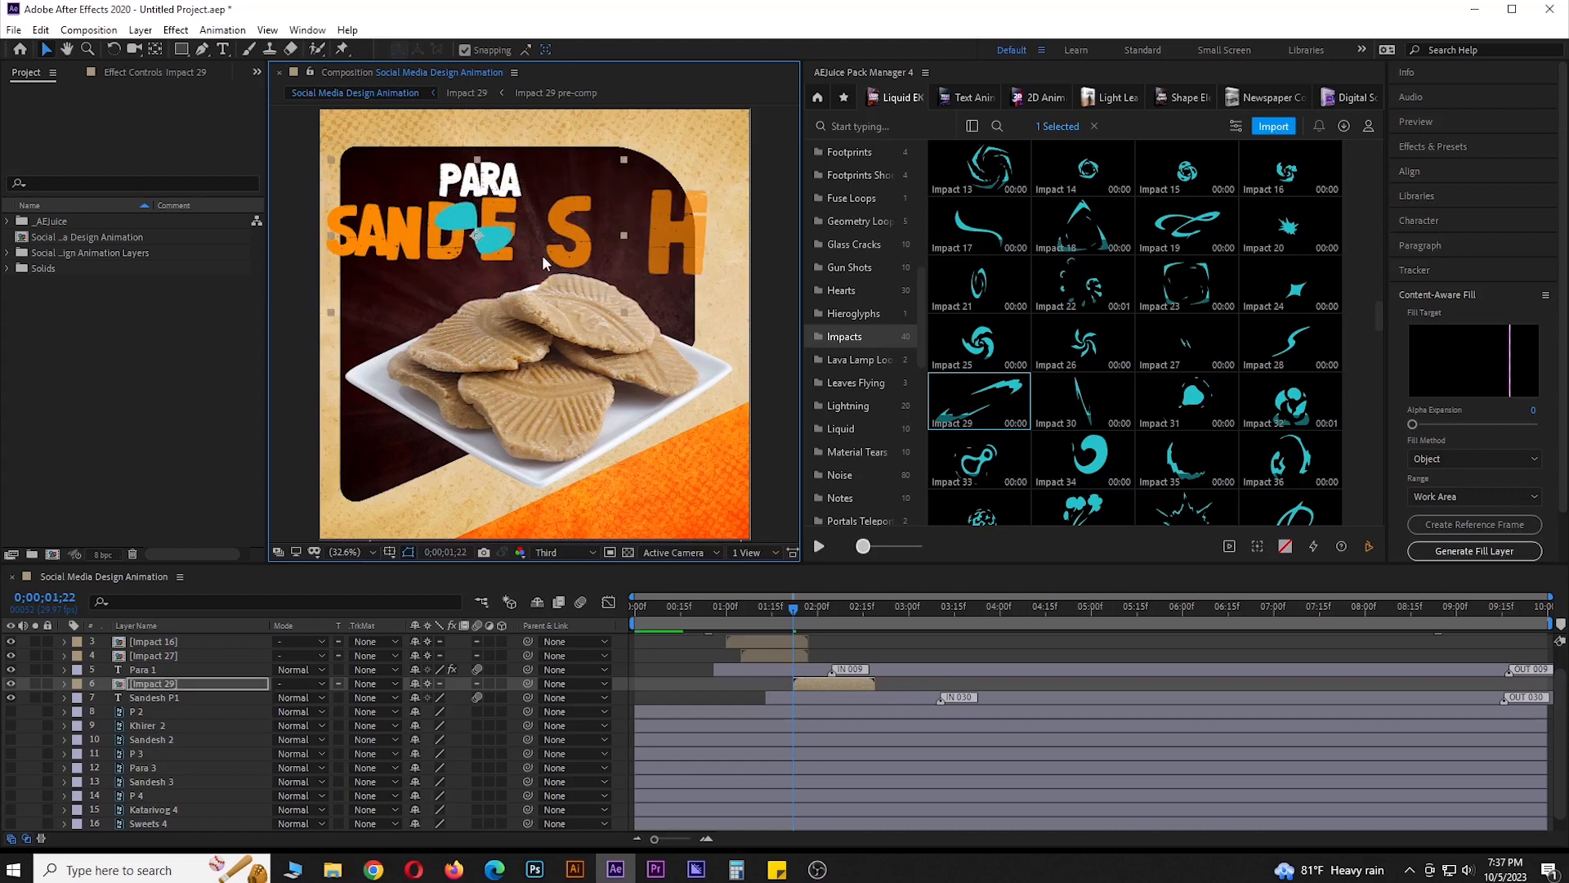
Change the color of the Impact 29 element to white (FFFFFF), judging it at 0;00;01;28
mouse_move(797, 611)
mouse_down()
mouse_move(841, 616)
mouse_move(815, 619)
mouse_up()
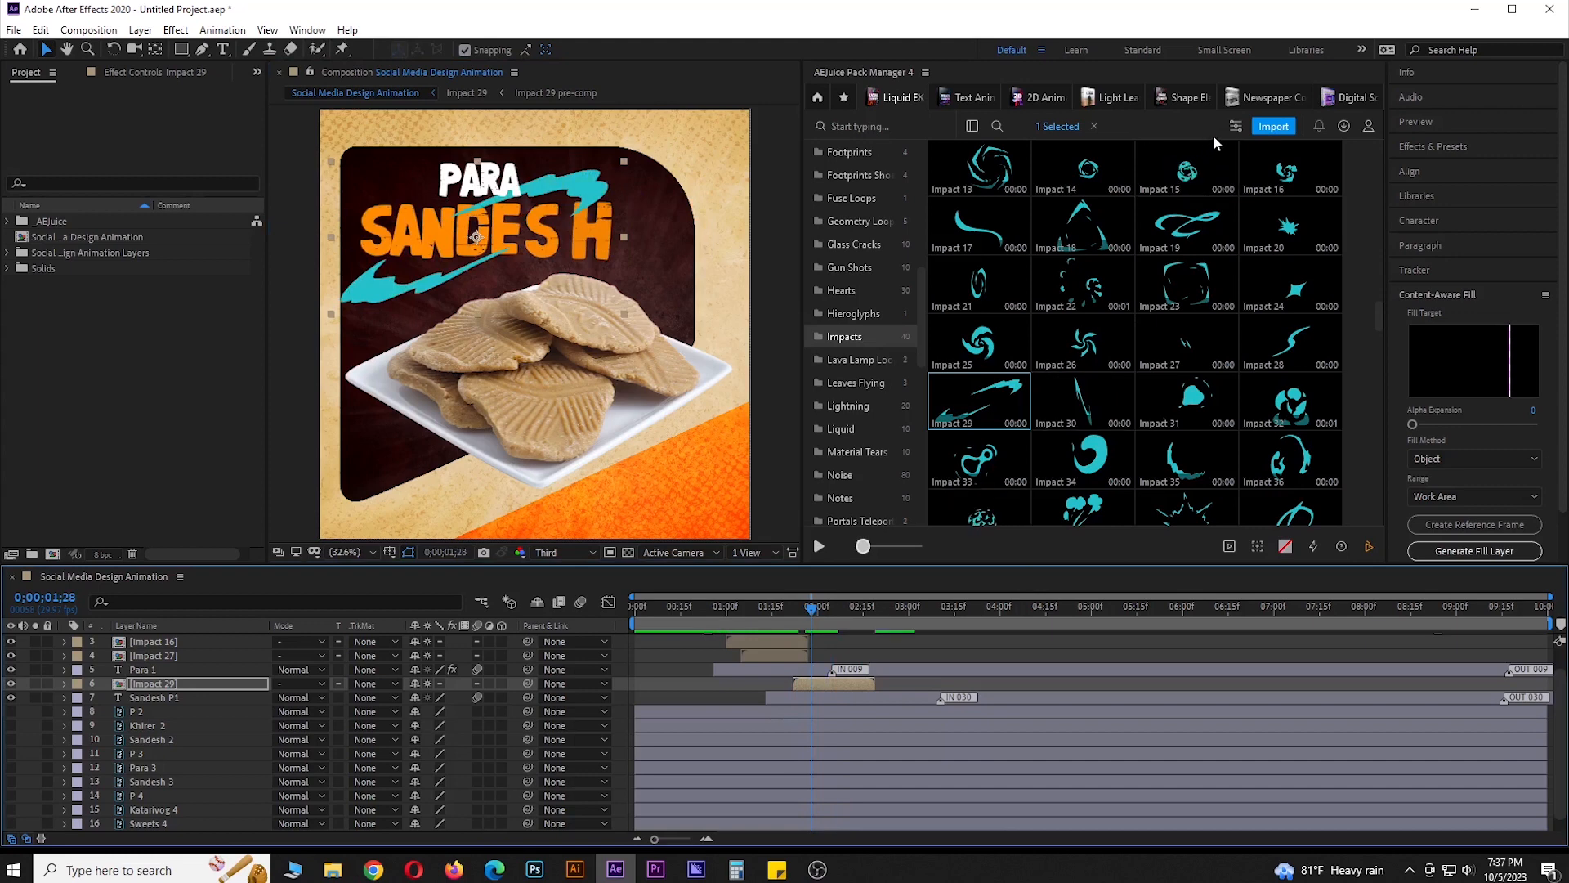
click(1235, 128)
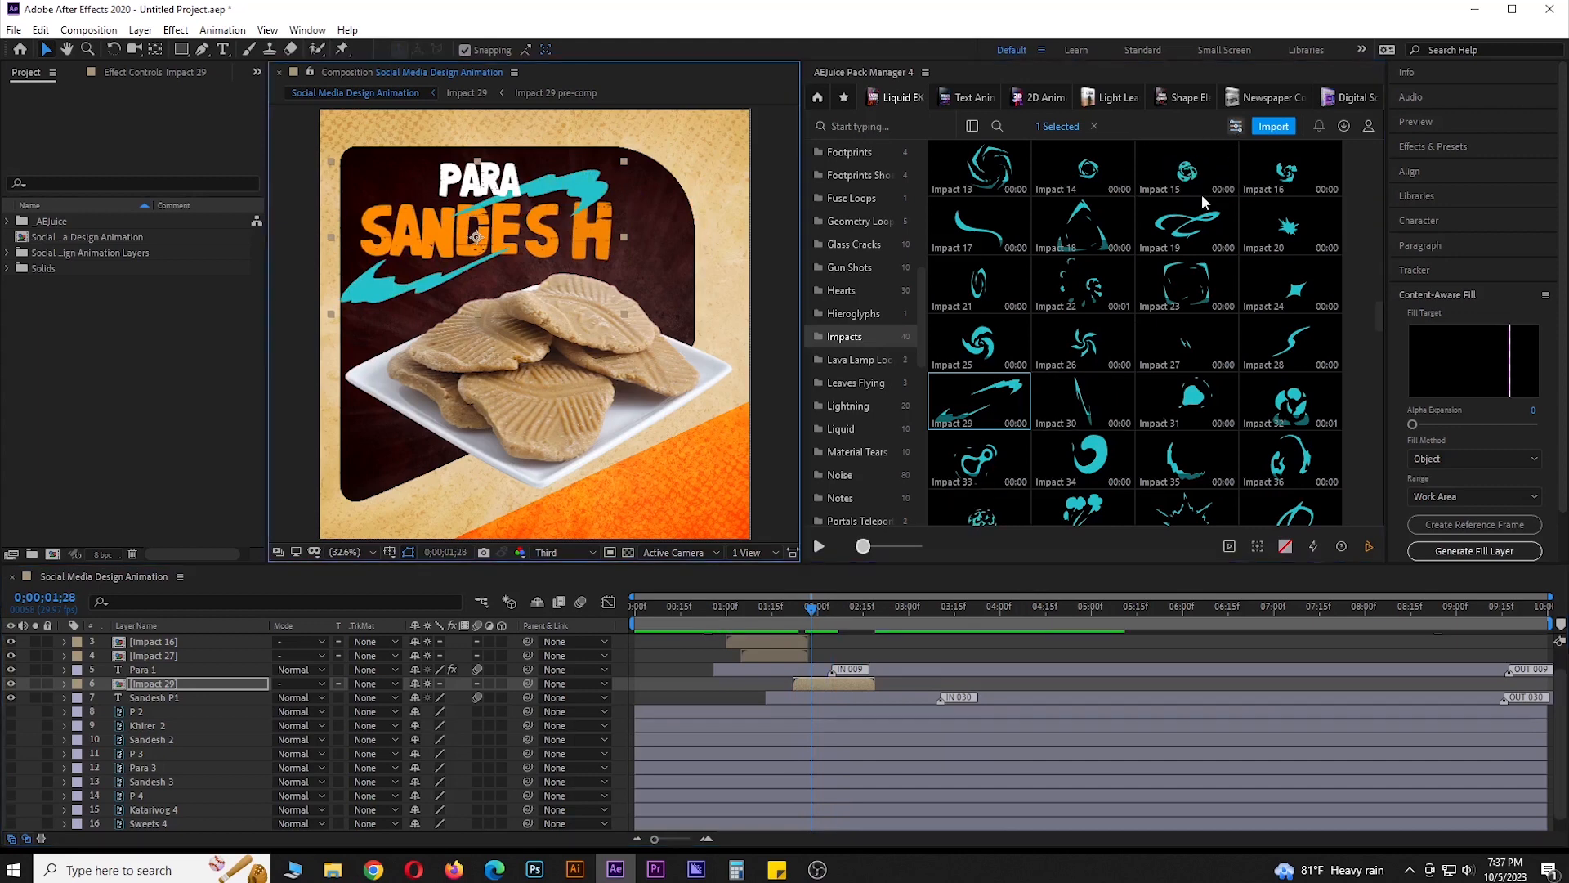
click(949, 175)
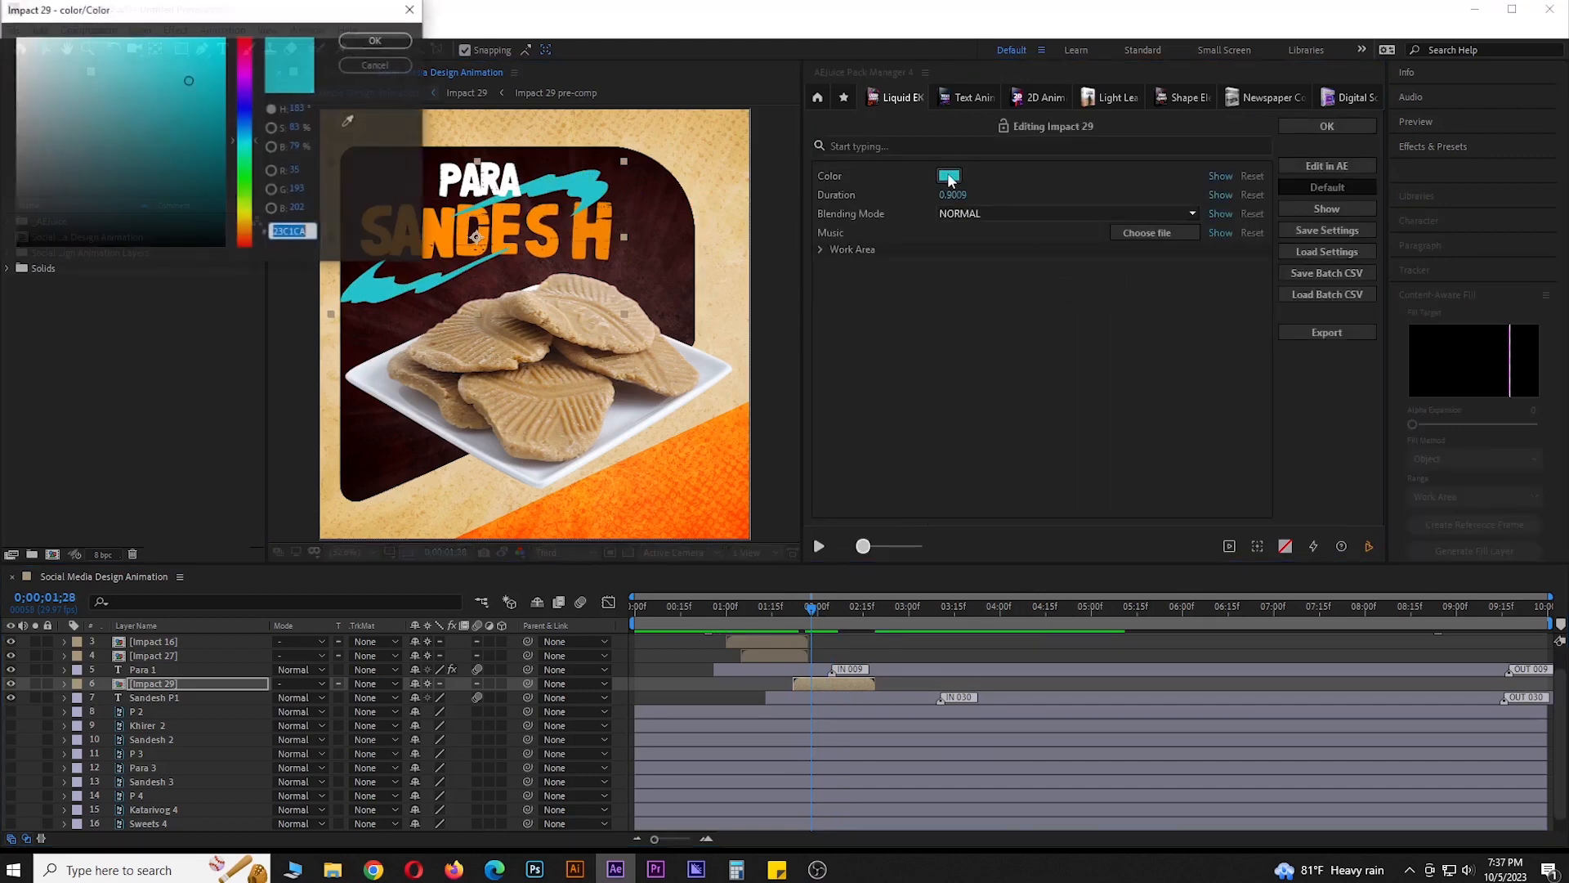
text(FFFFFF)
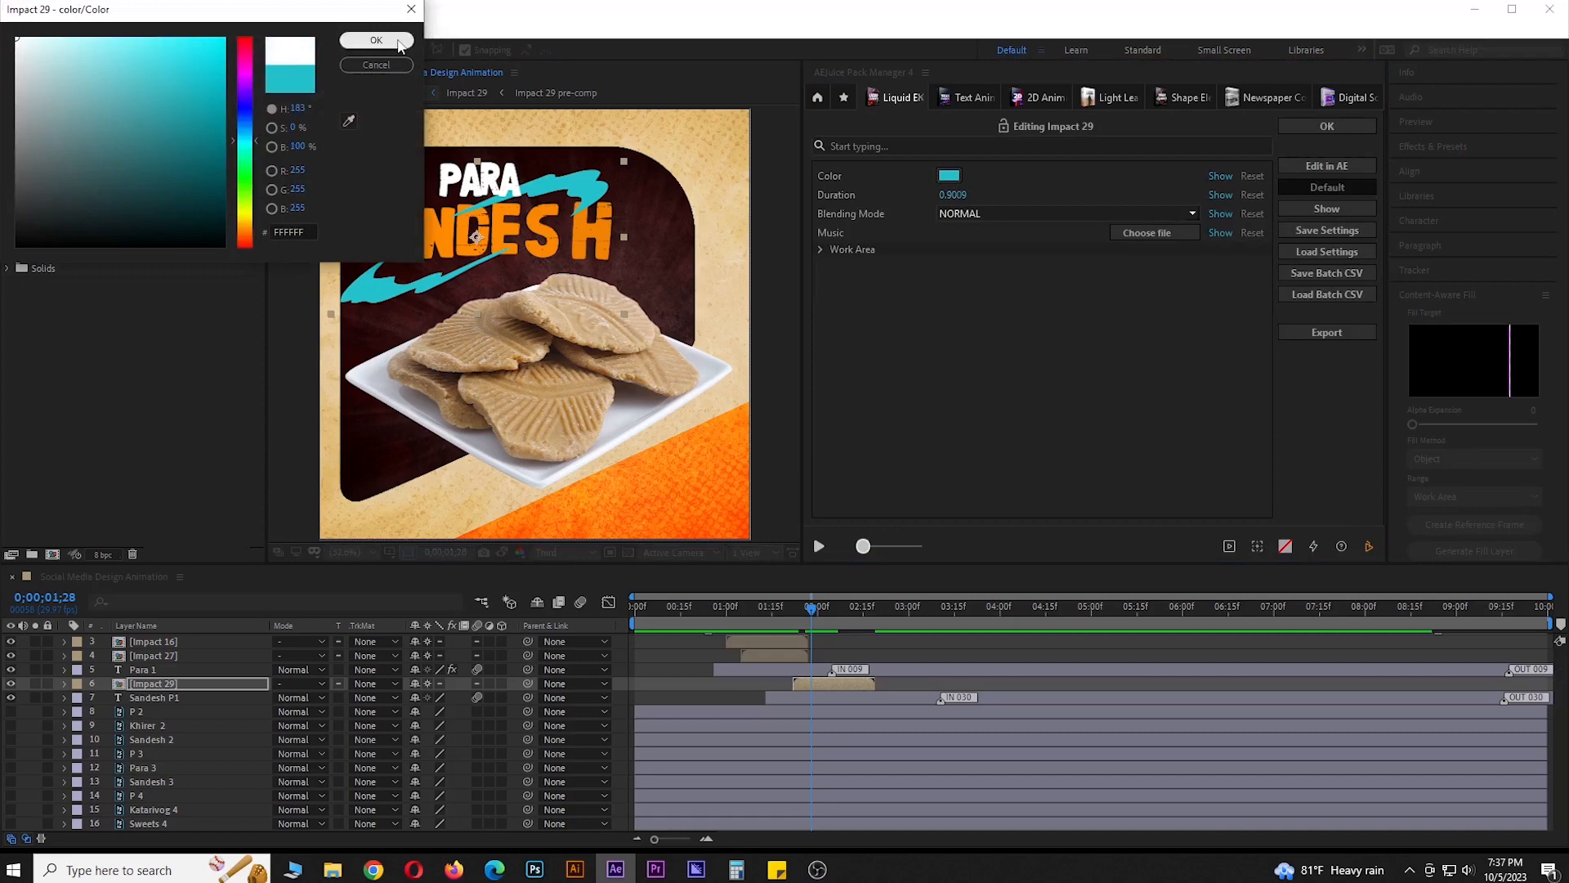
click(397, 37)
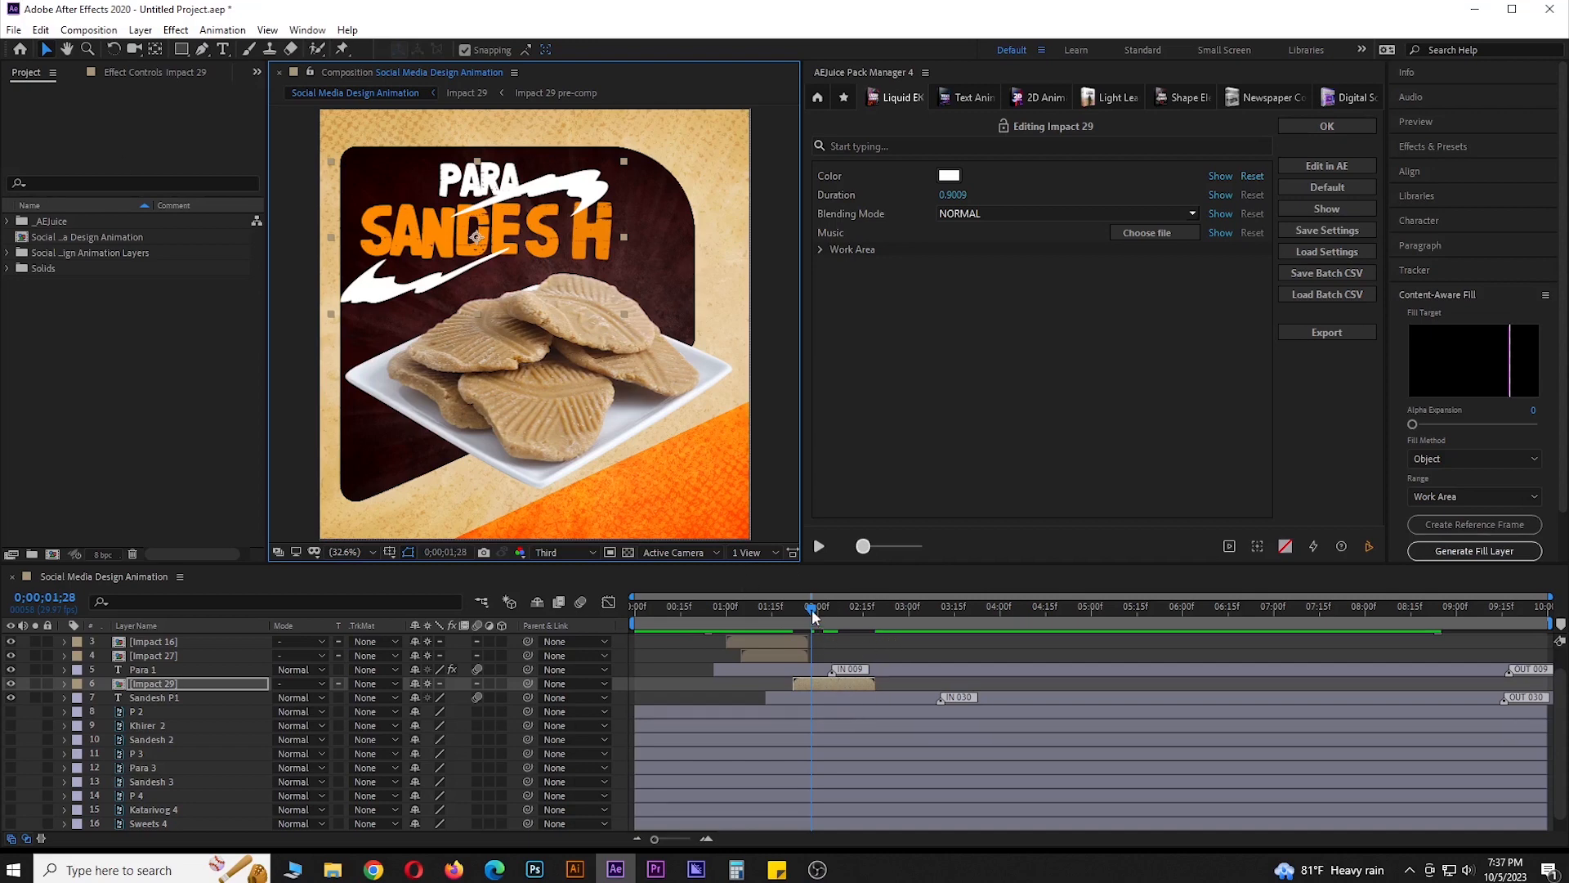
Play back the composition from the start to check the white Impact 29 with the SANDESH title
drag(812, 610, 636, 626)
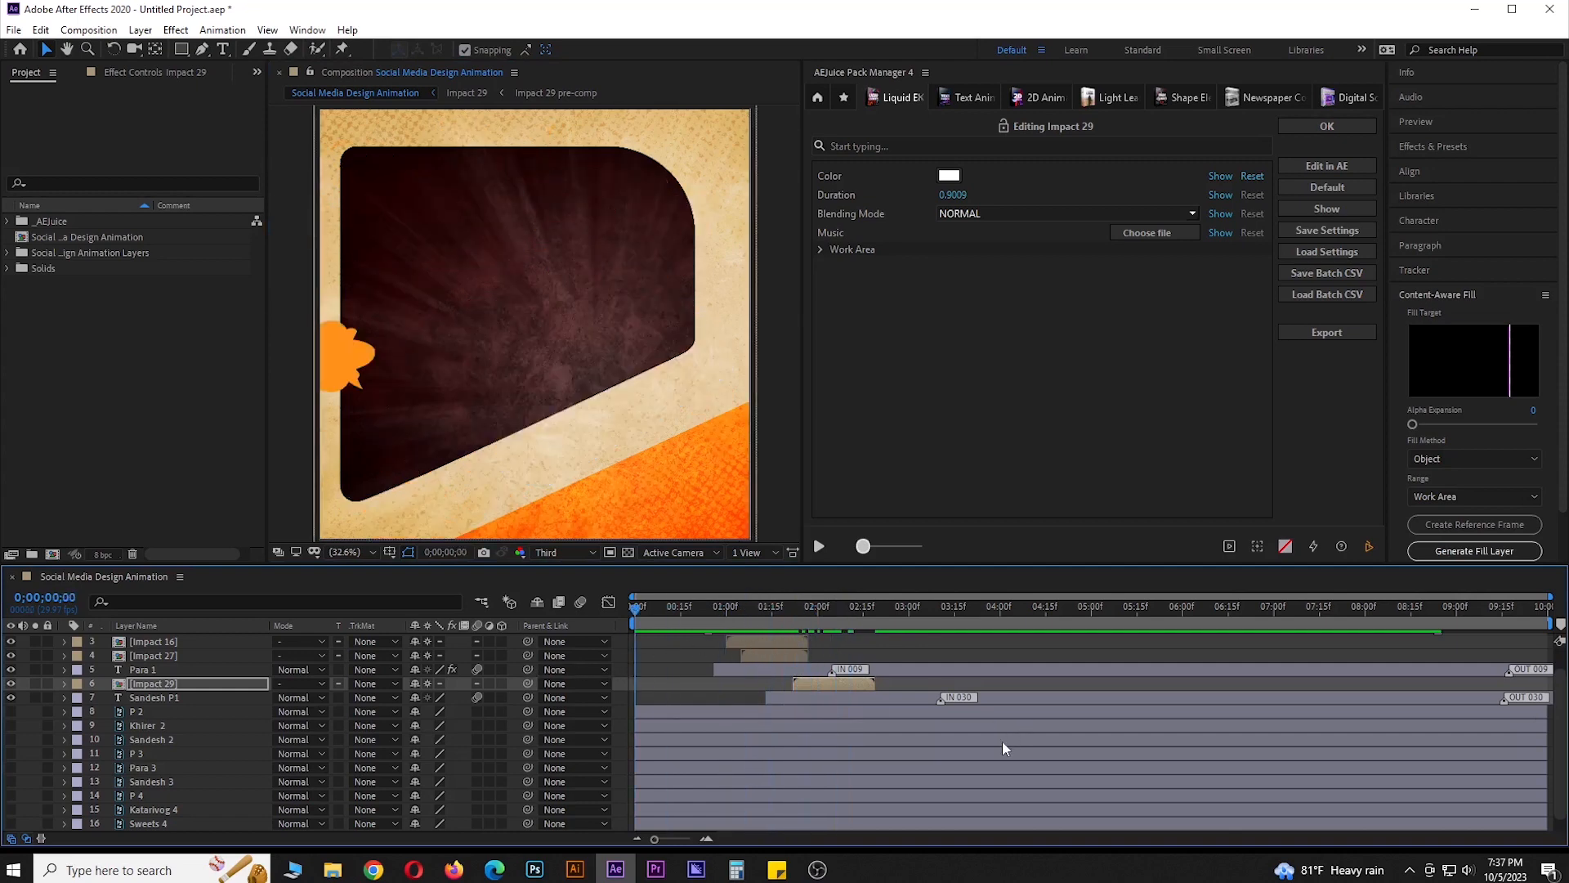
key(space)
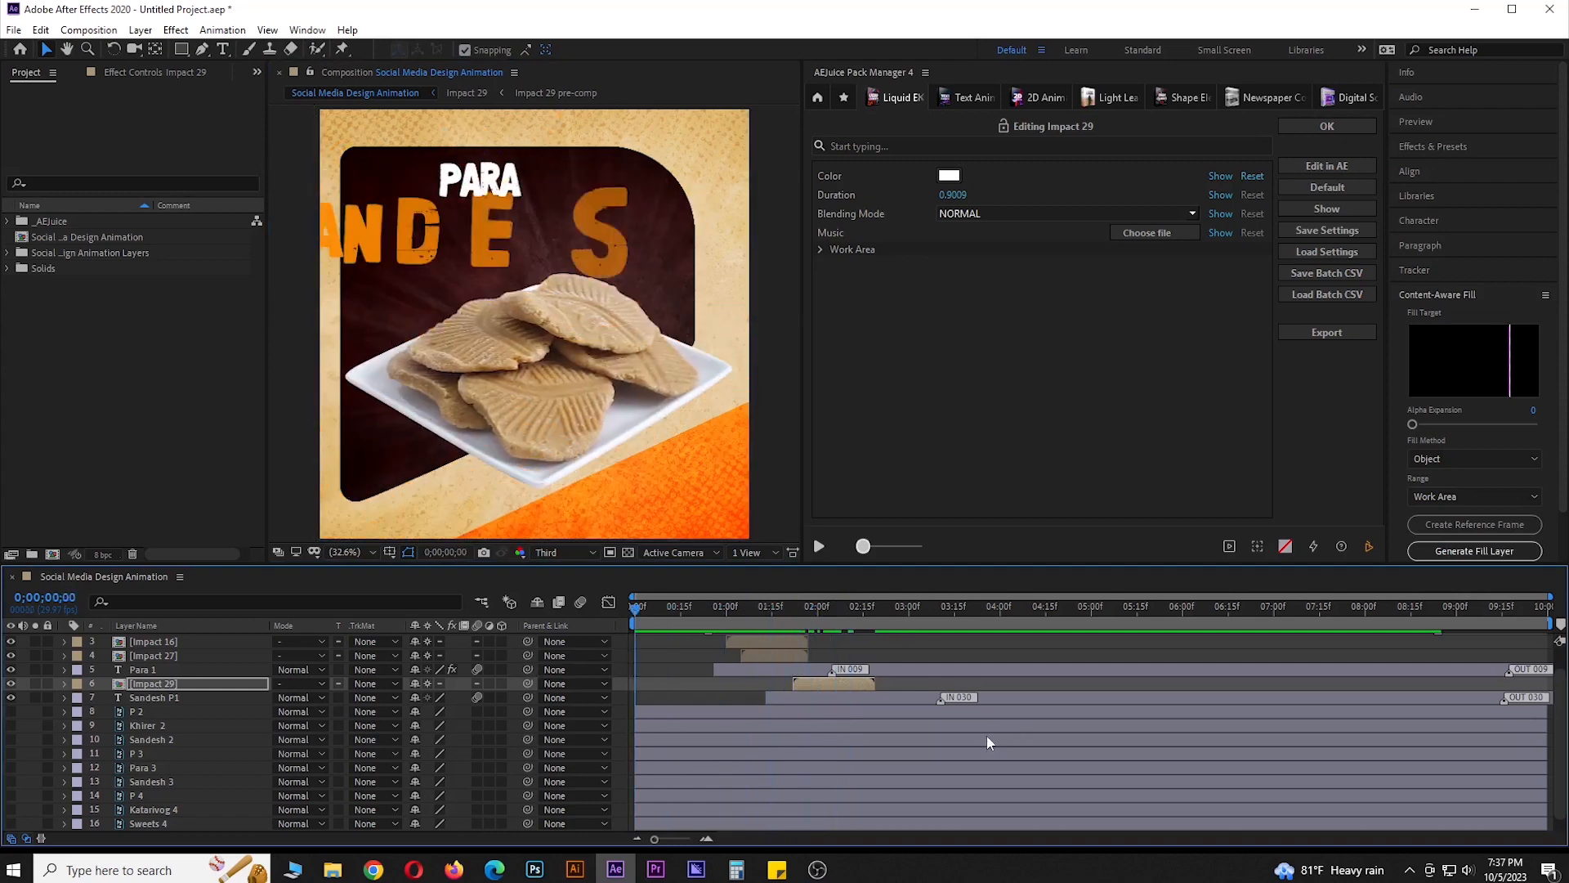
key(space)
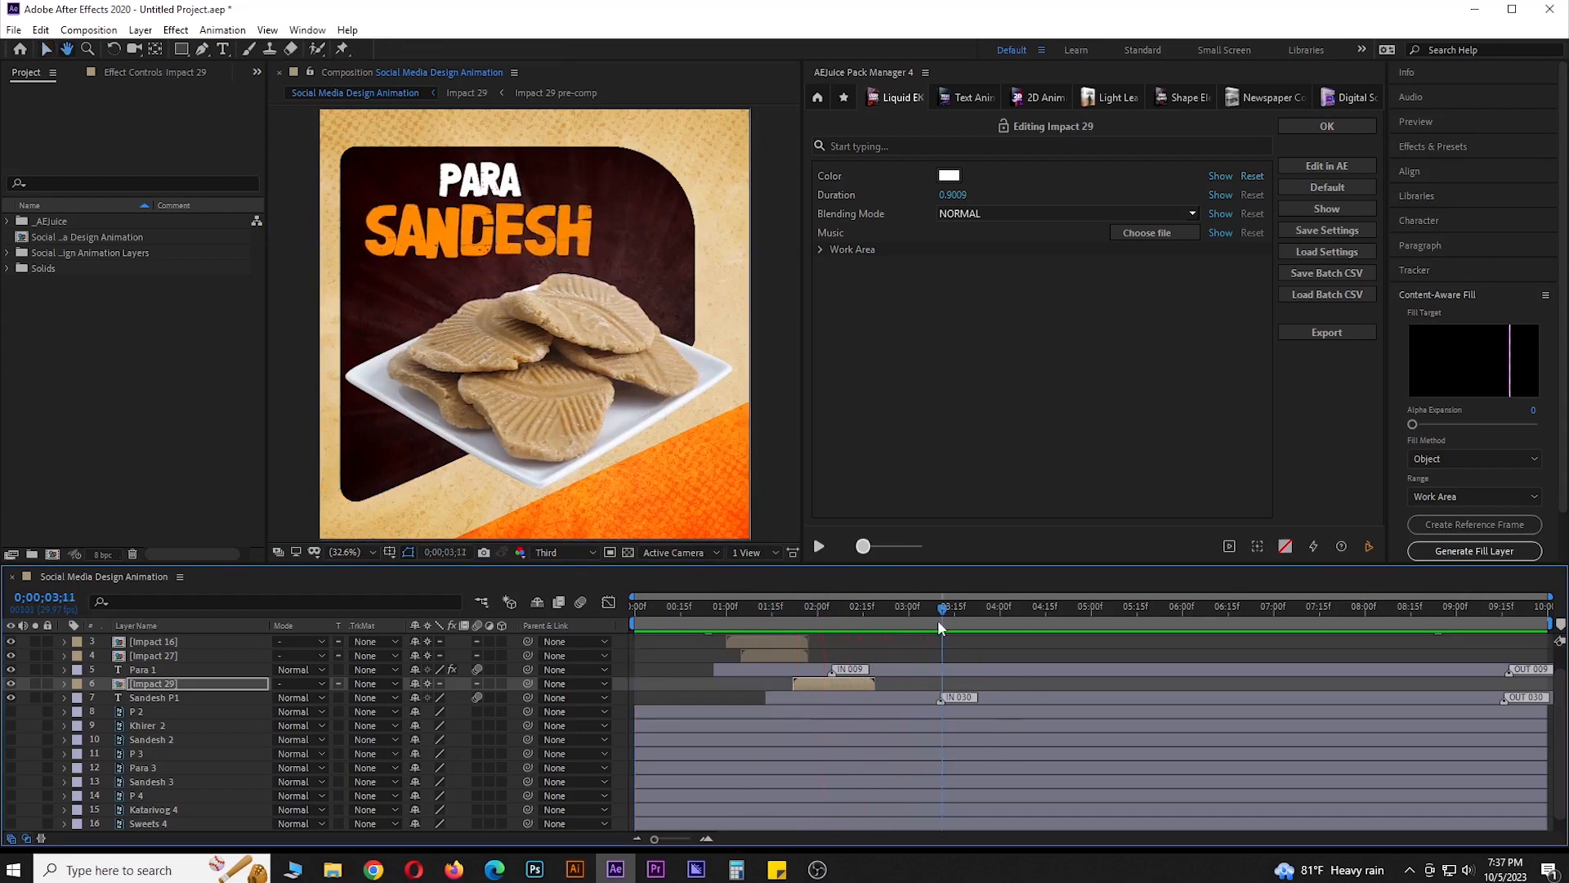
At 0;00;02;22, find the CC Light Sweep effect by searching for "cc light" and apply it to the Sandesh P1 layer
drag(873, 607, 902, 638)
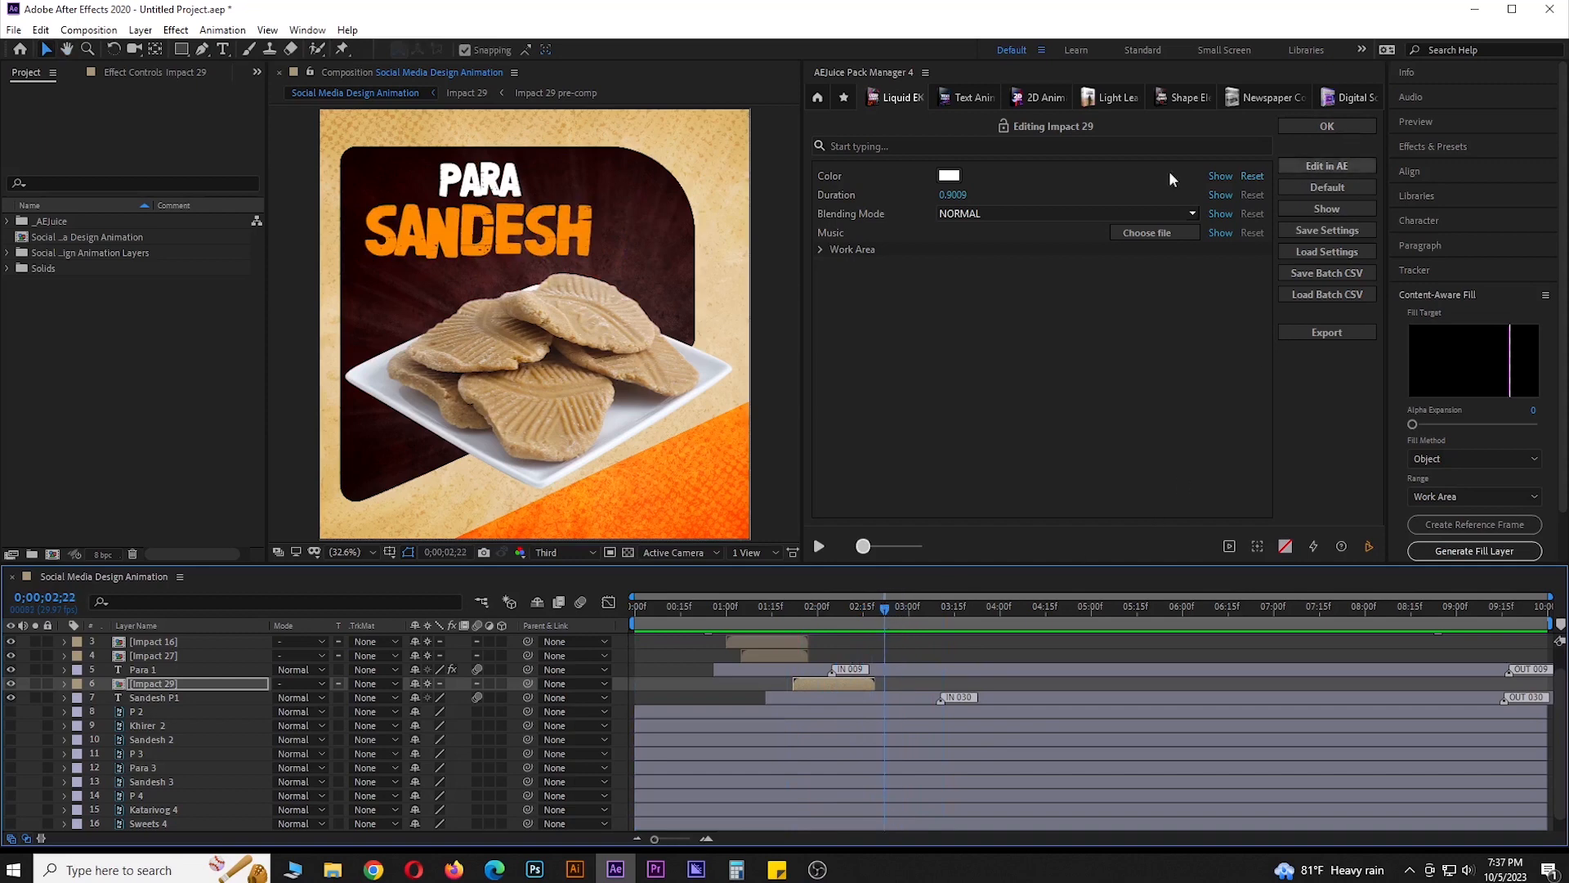
click(816, 99)
click(1426, 145)
click(1447, 166)
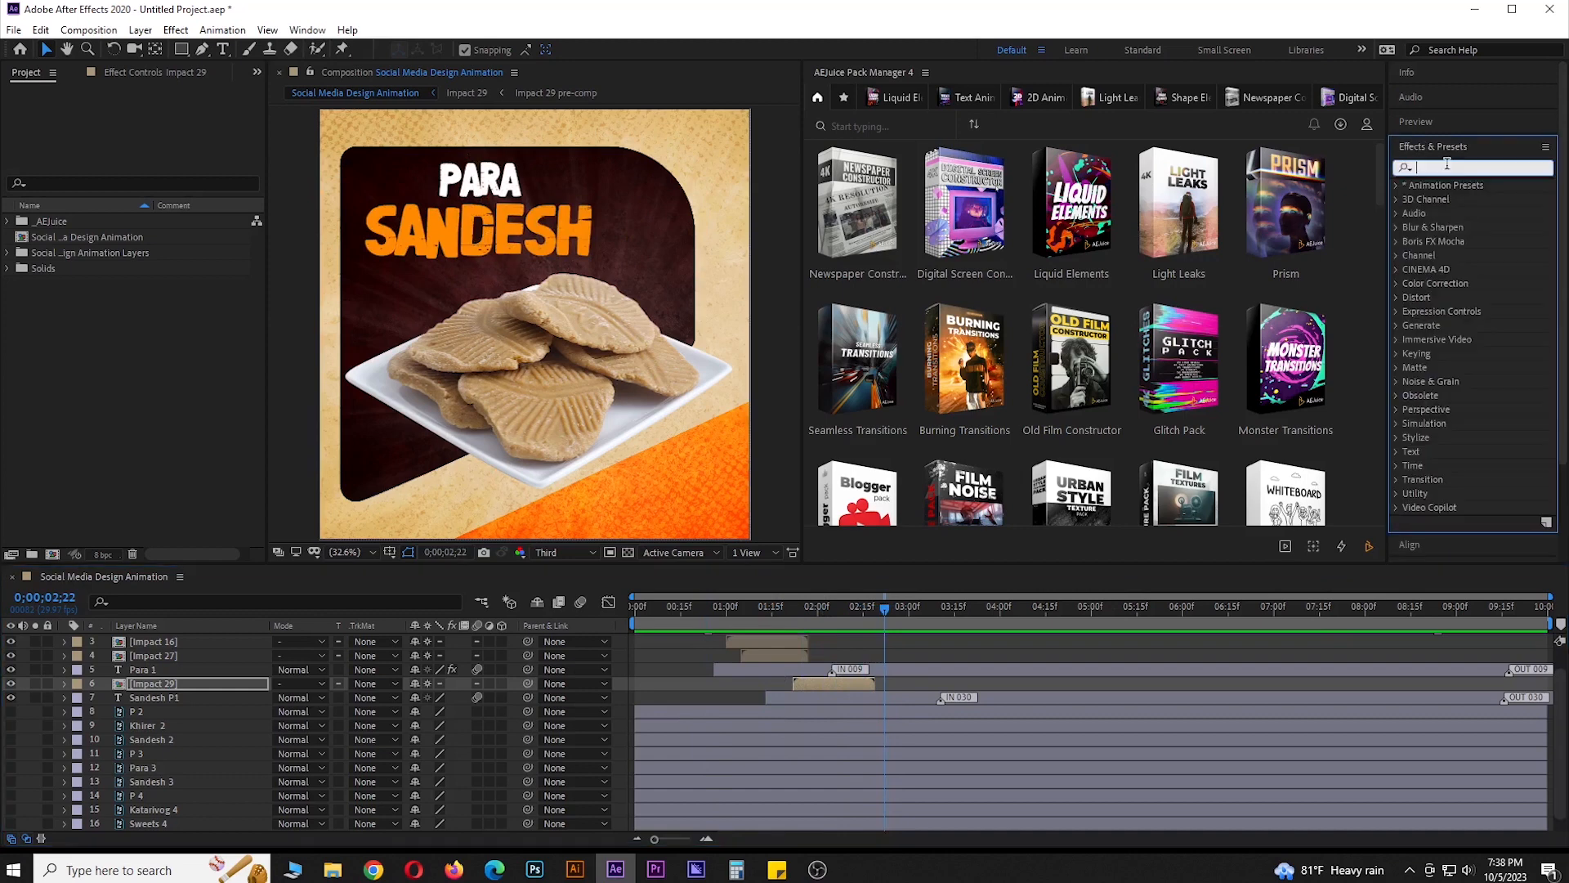
text(cc light)
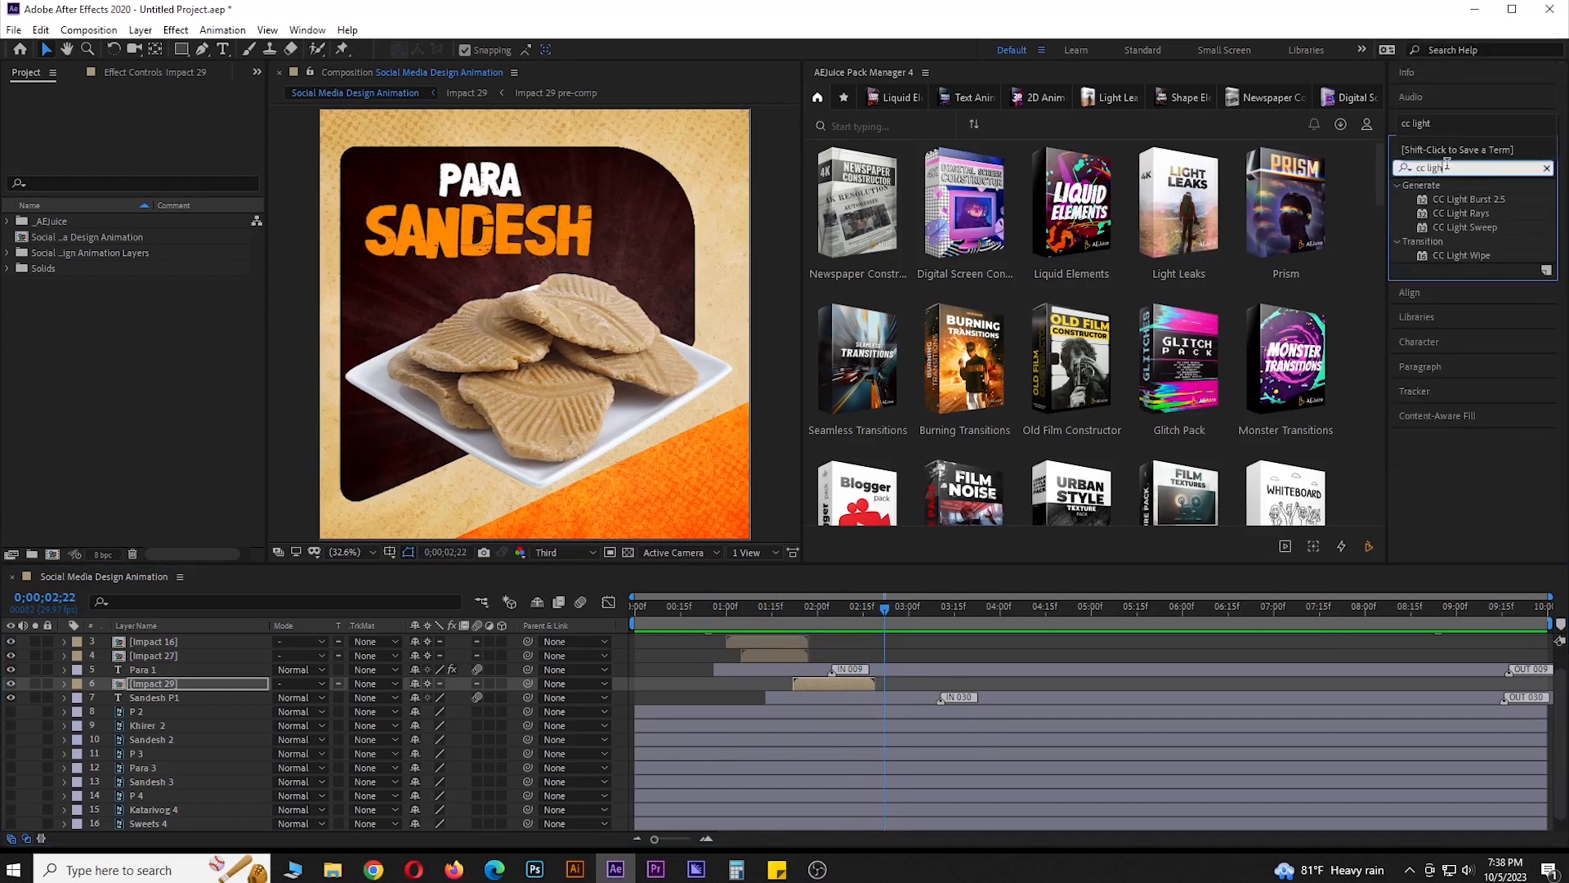
drag(1487, 228, 808, 703)
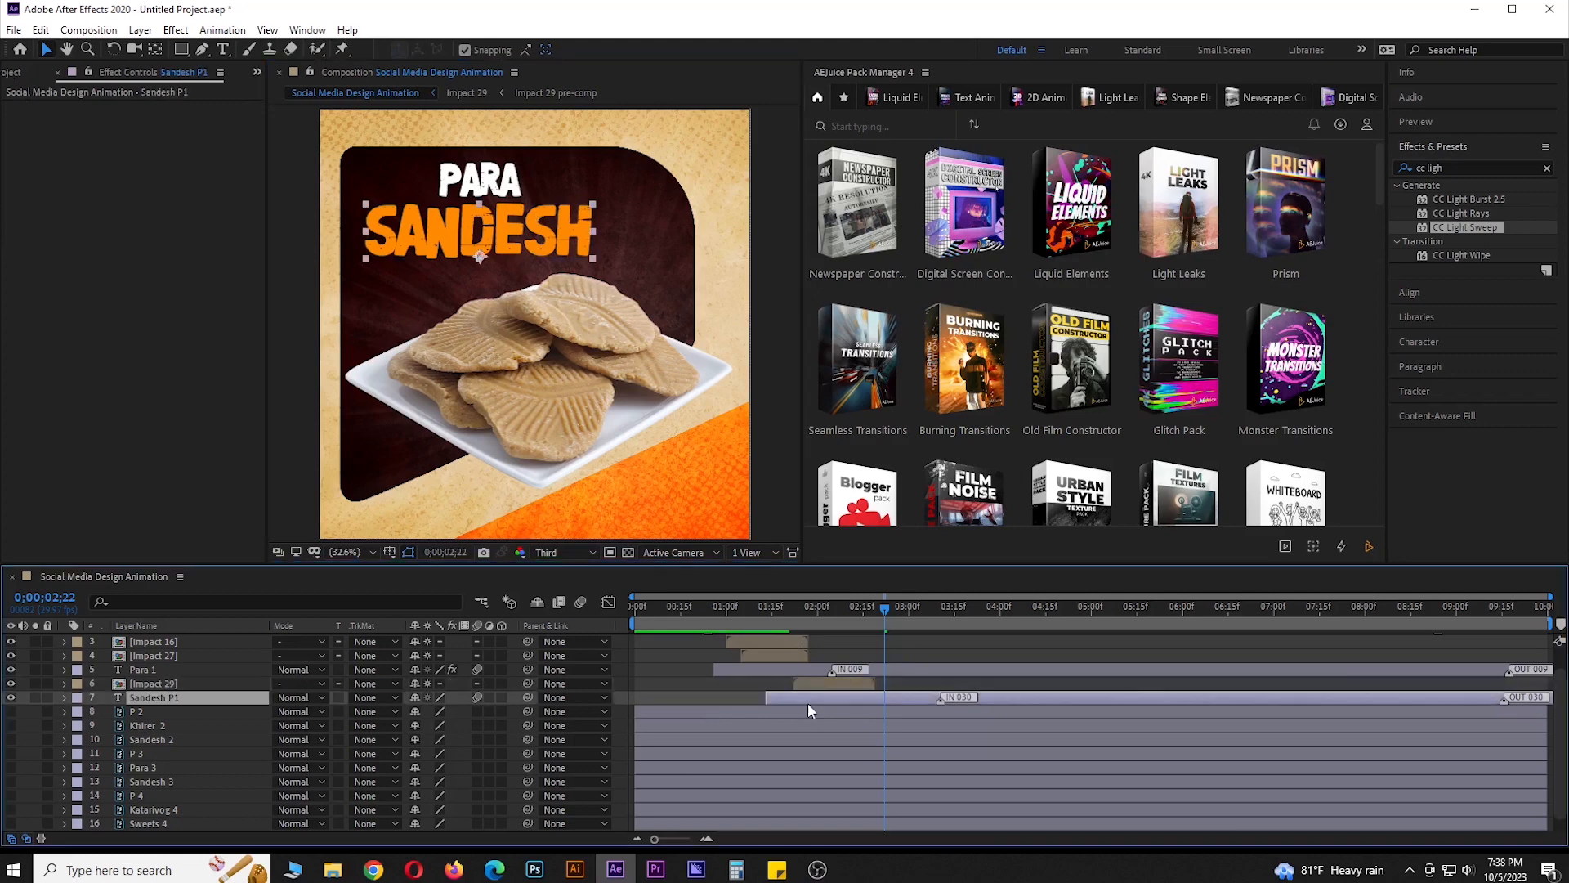
click(1450, 225)
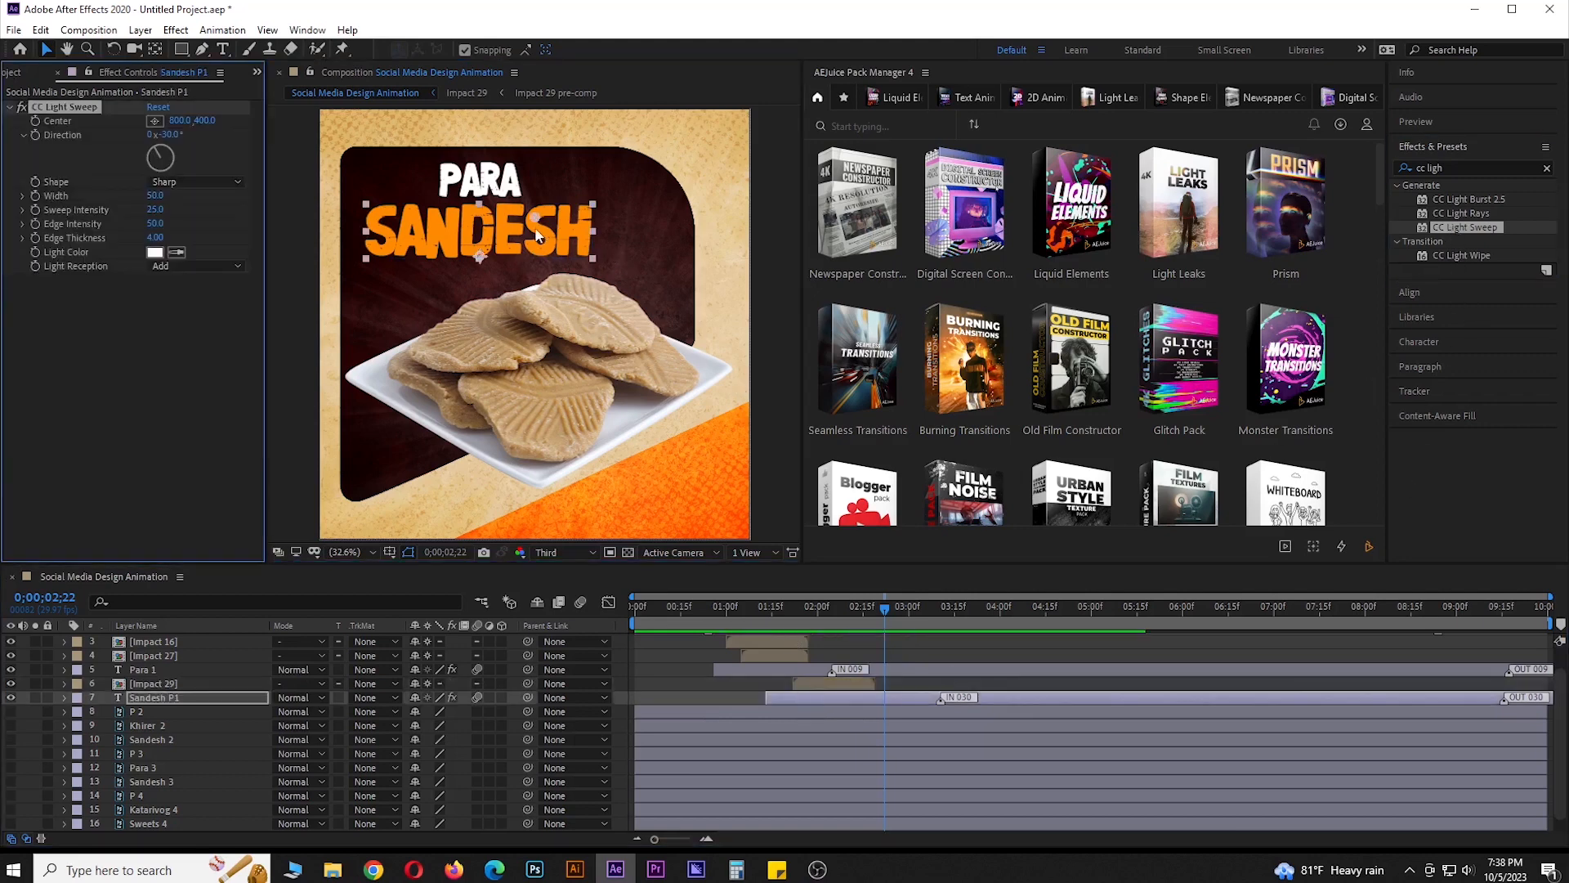
Keyframe the Sandesh P1 light sweep Center from about 79.7, 587 at 0;00;02;22 to about 1207.7, 446 at 0;00;05;00, crossing the title
drag(535, 220, 342, 266)
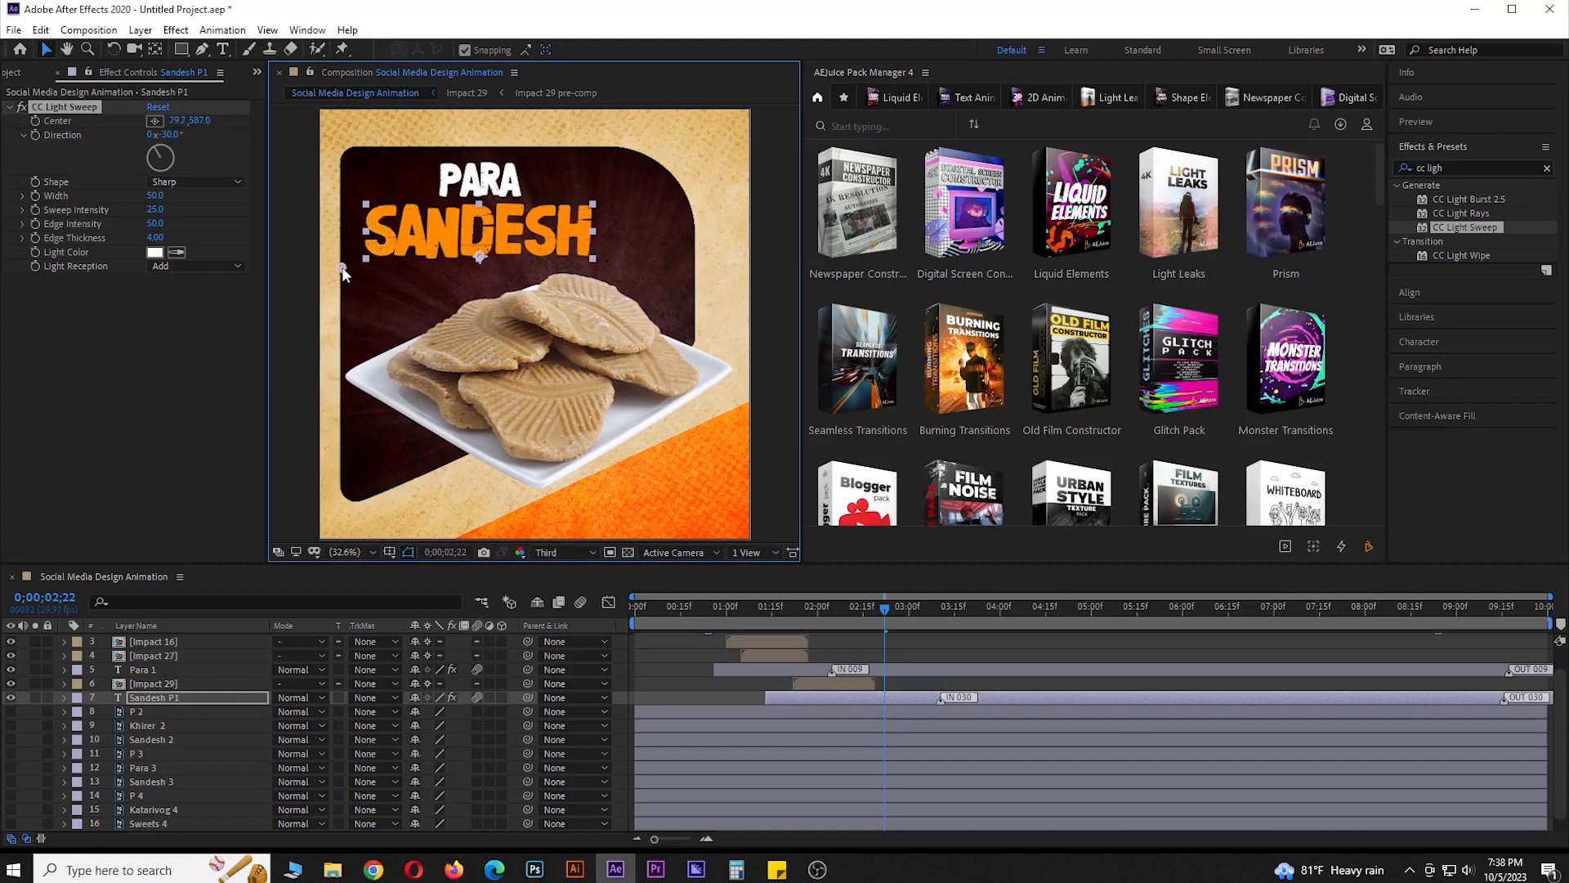
click(34, 121)
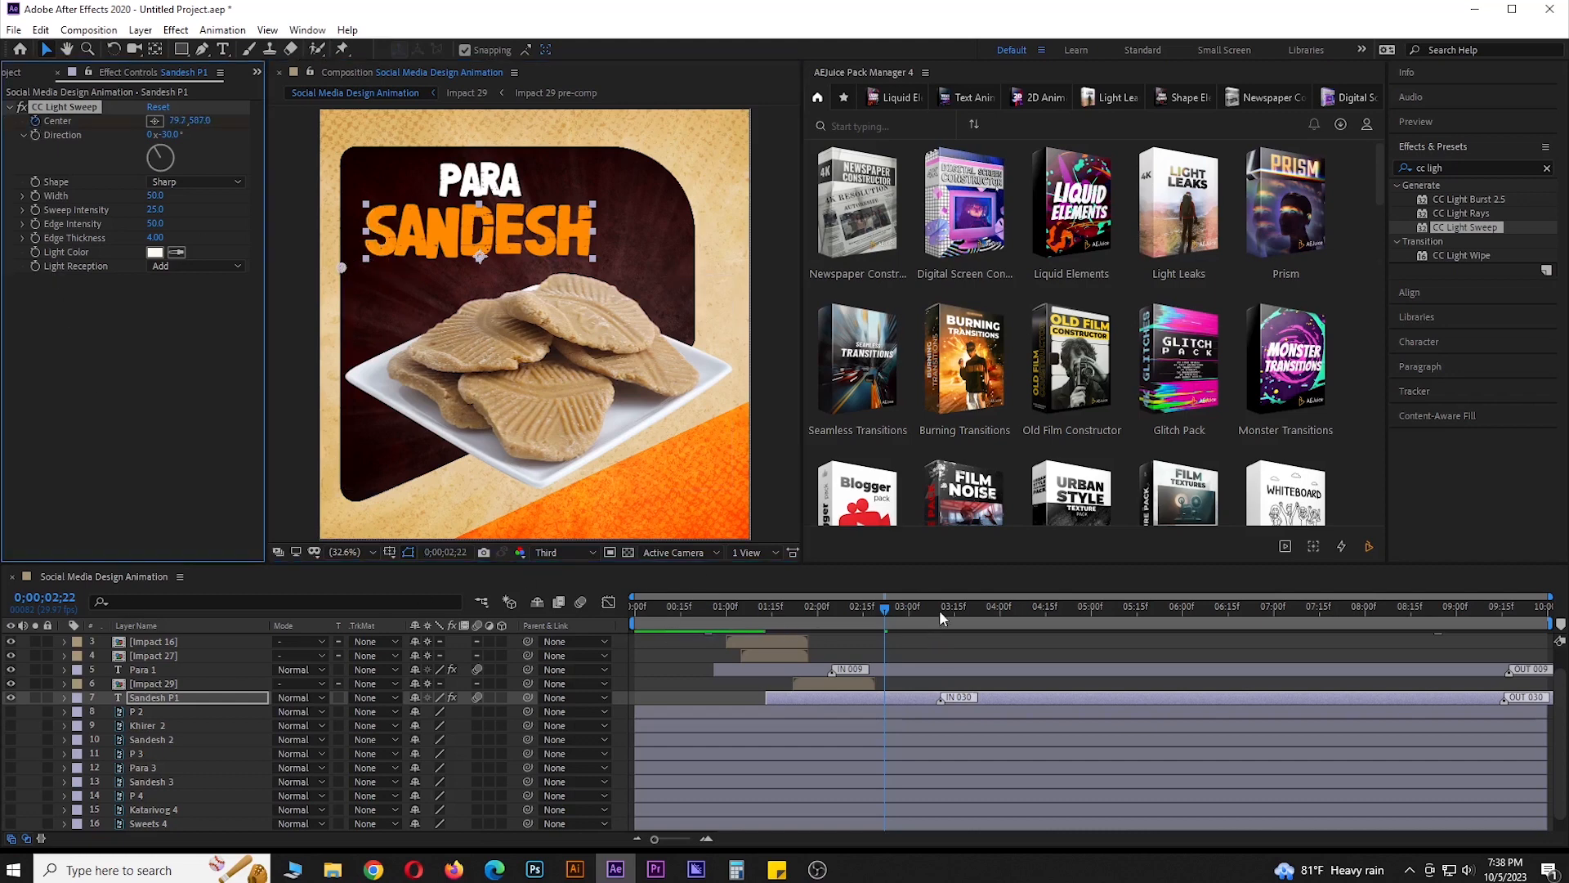
drag(940, 611, 1090, 628)
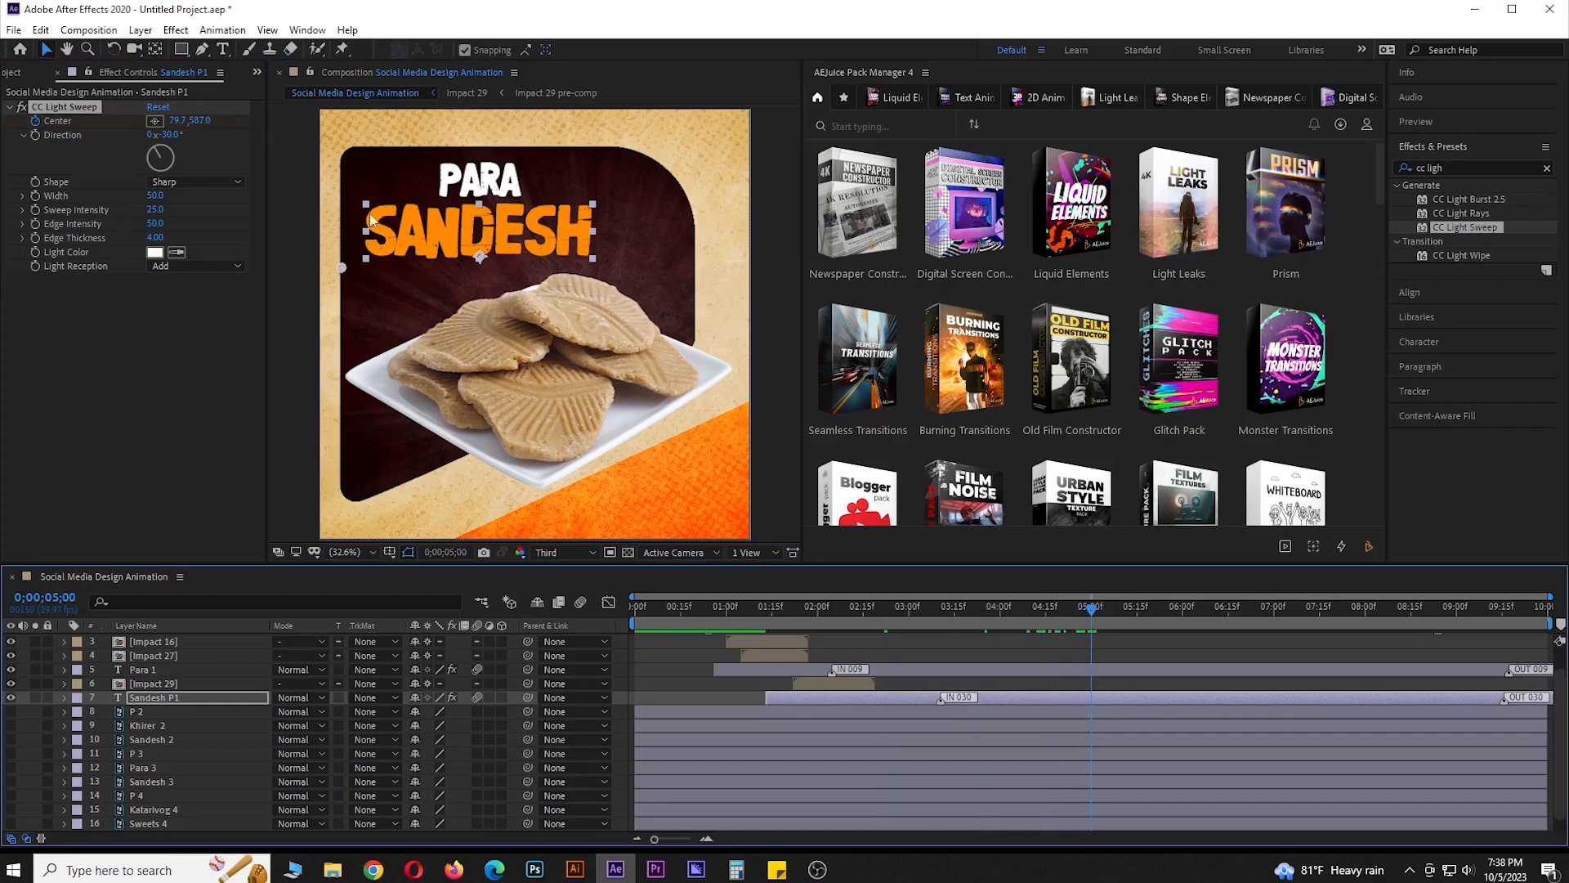
drag(342, 271, 605, 239)
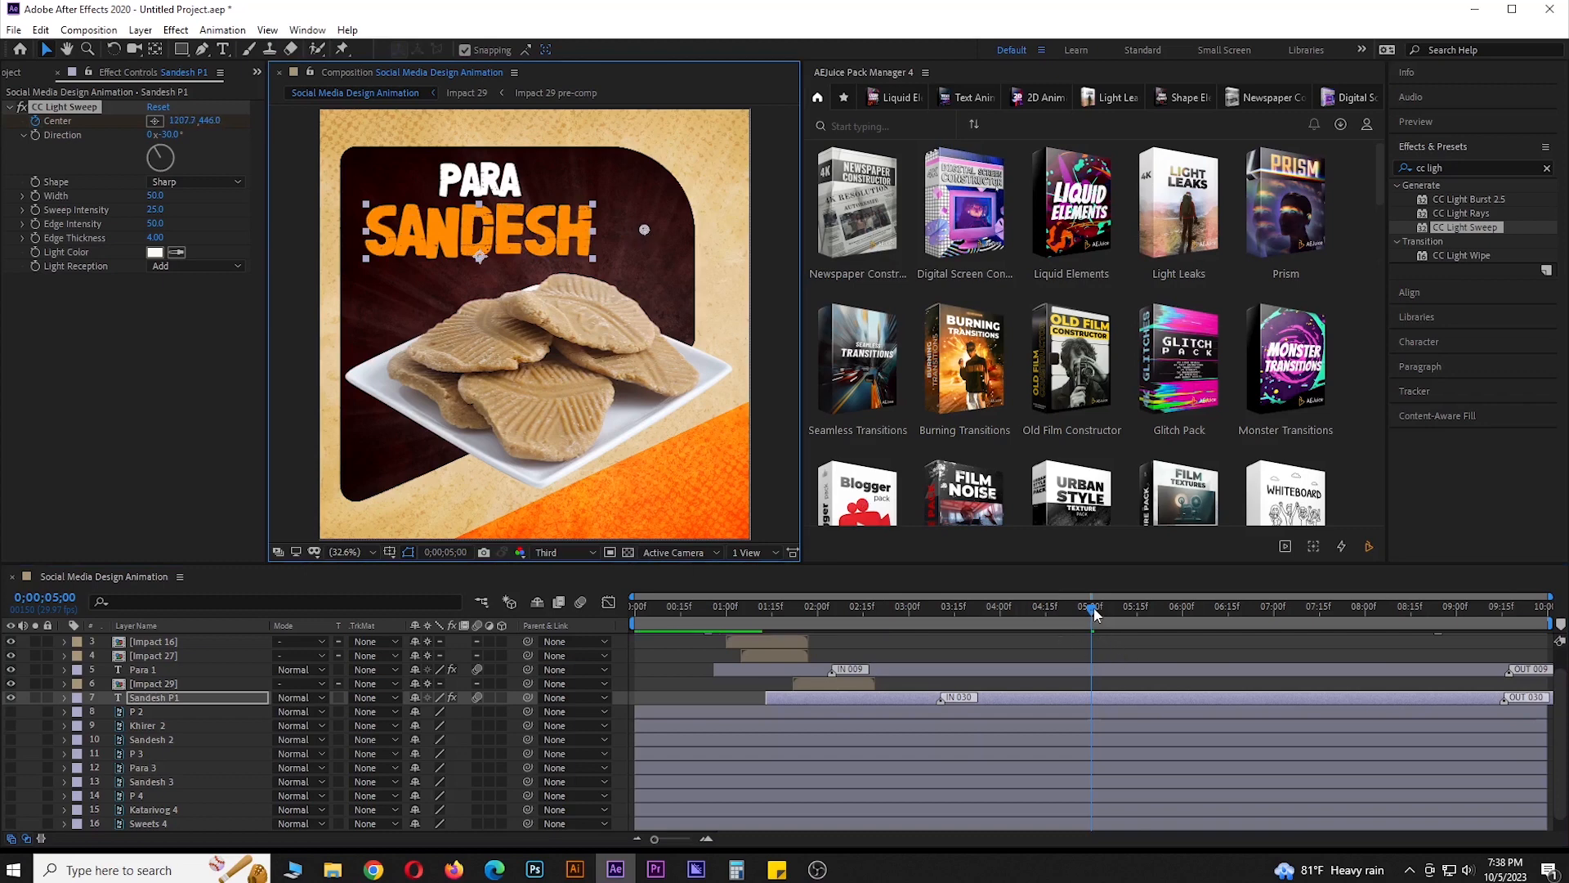
Apply the CC Light Sweep effect to the P 1 layer, the plate of sweets
scroll(866, 766, up, 1)
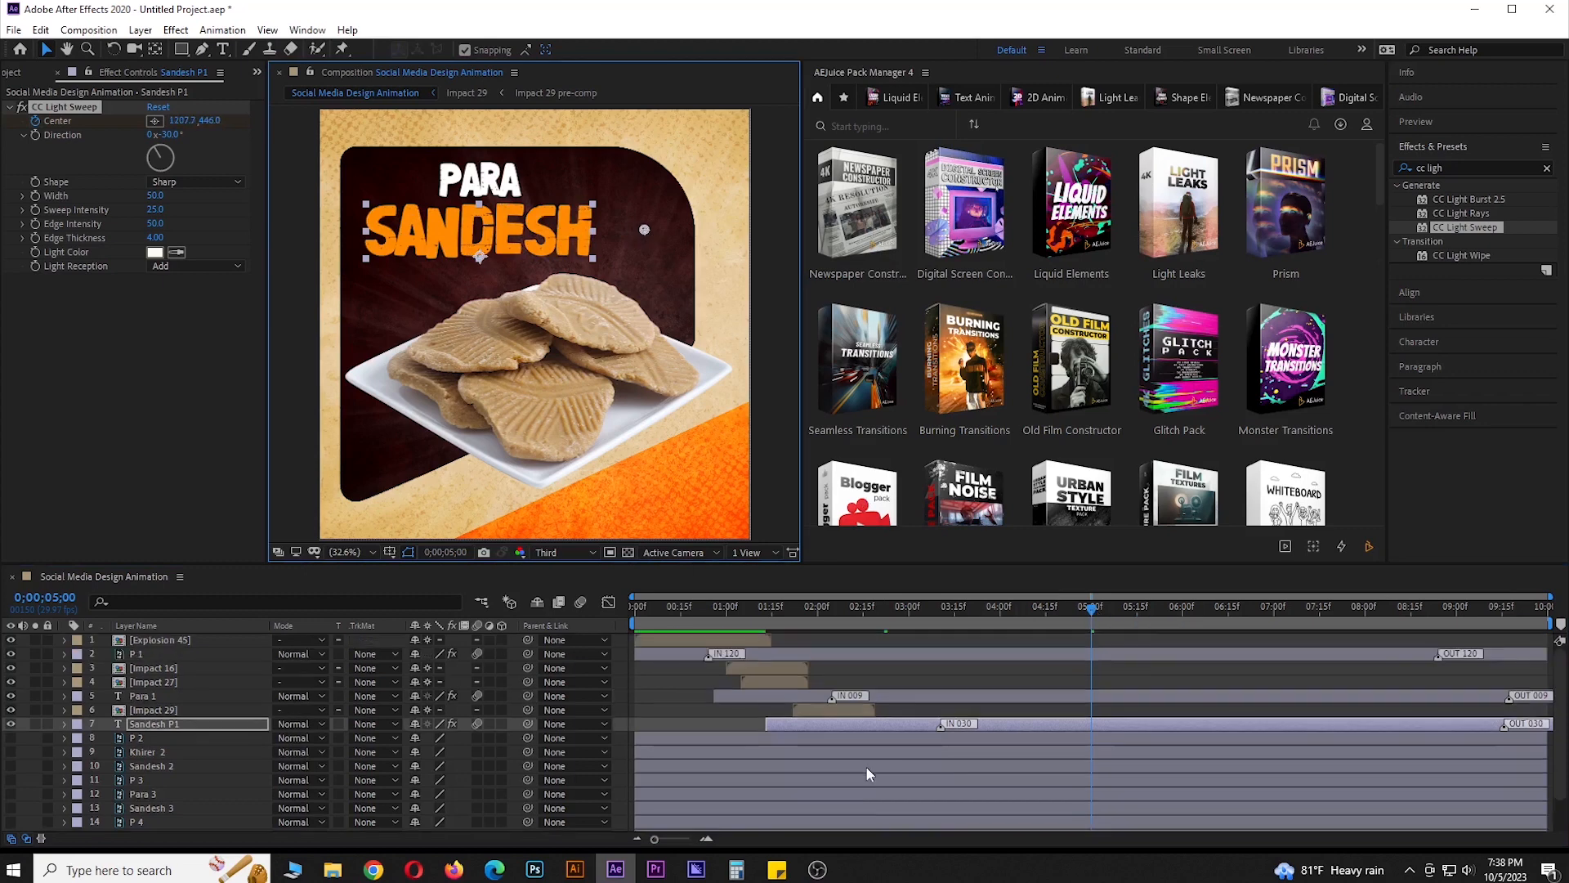
click(866, 652)
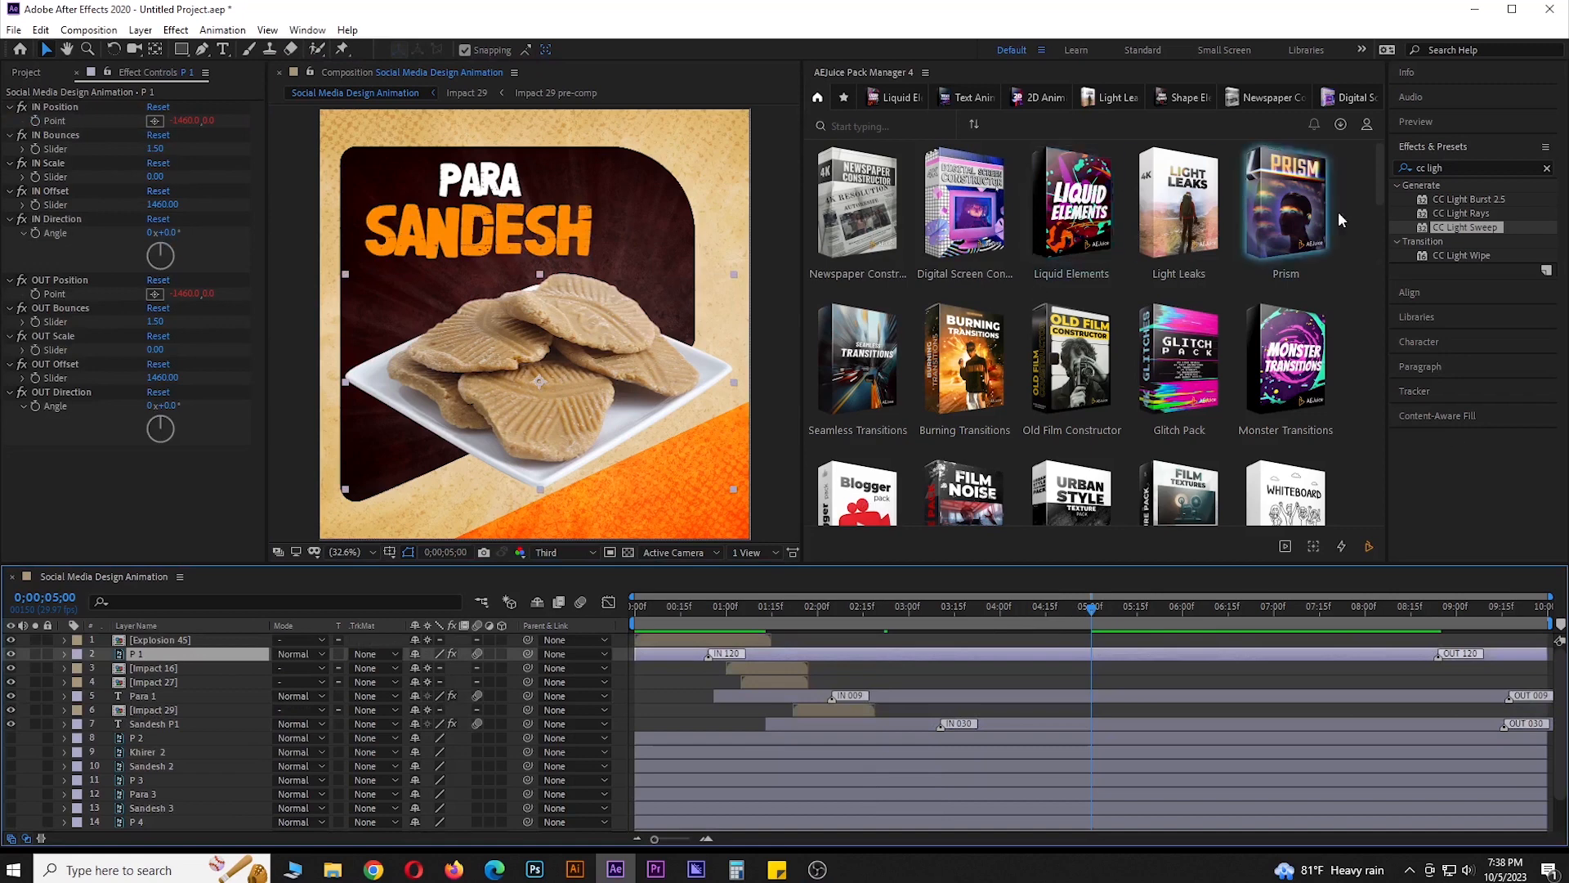
double_click(1455, 228)
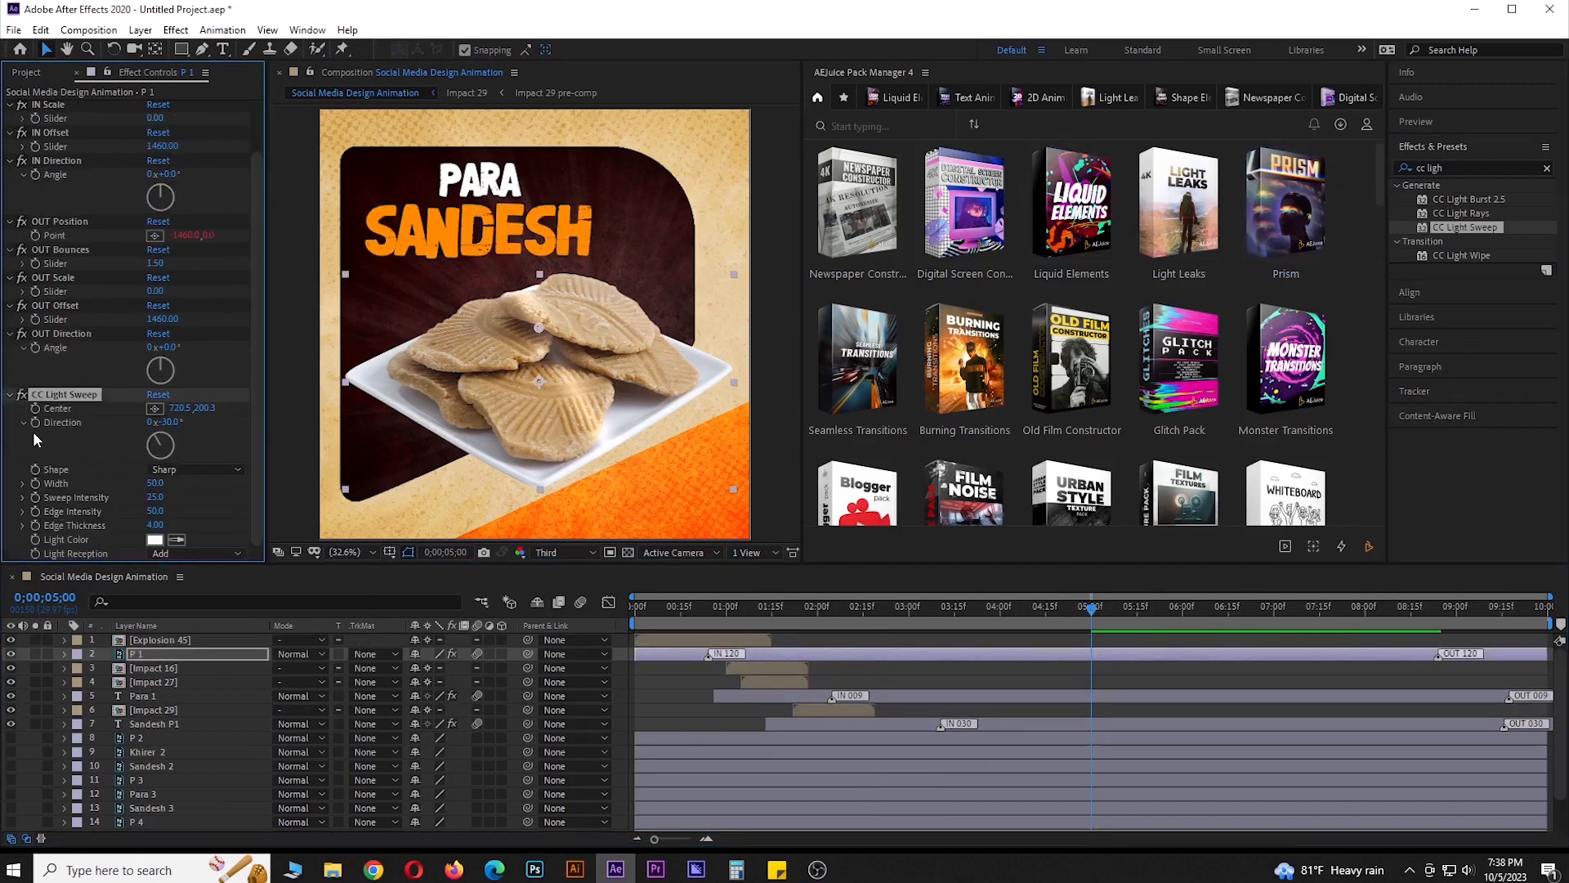
Keyframe the P 1 light sweep Center from about -39.7, 525.2 at 0;00;02;15 to about 1502.1, 178.8 at 0;00;05;00, crossing the plate
drag(1061, 623, 863, 642)
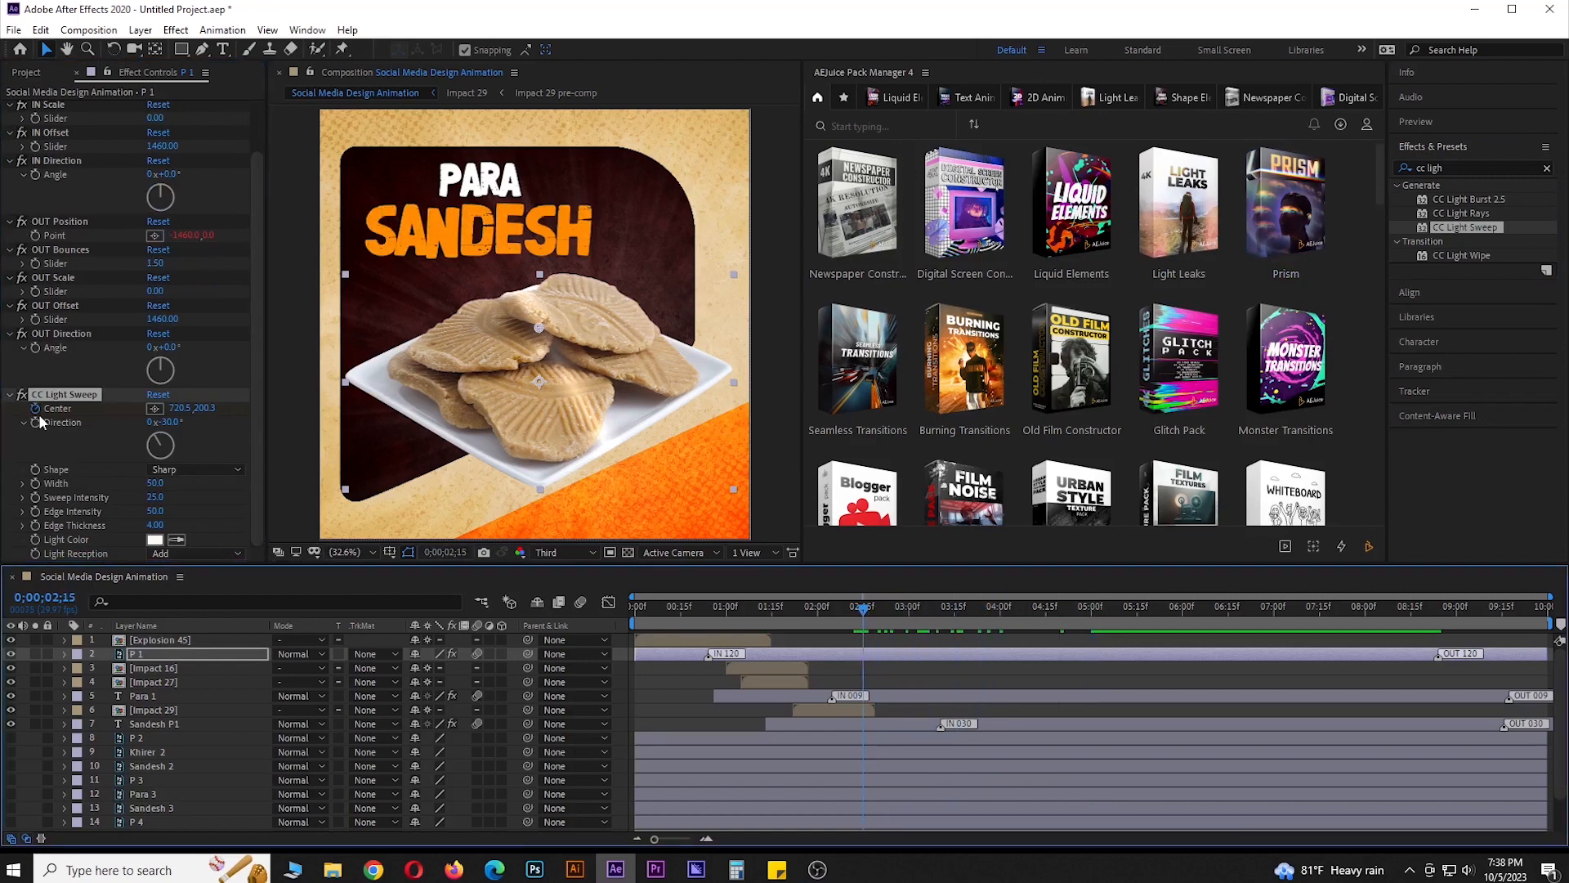
key(u)
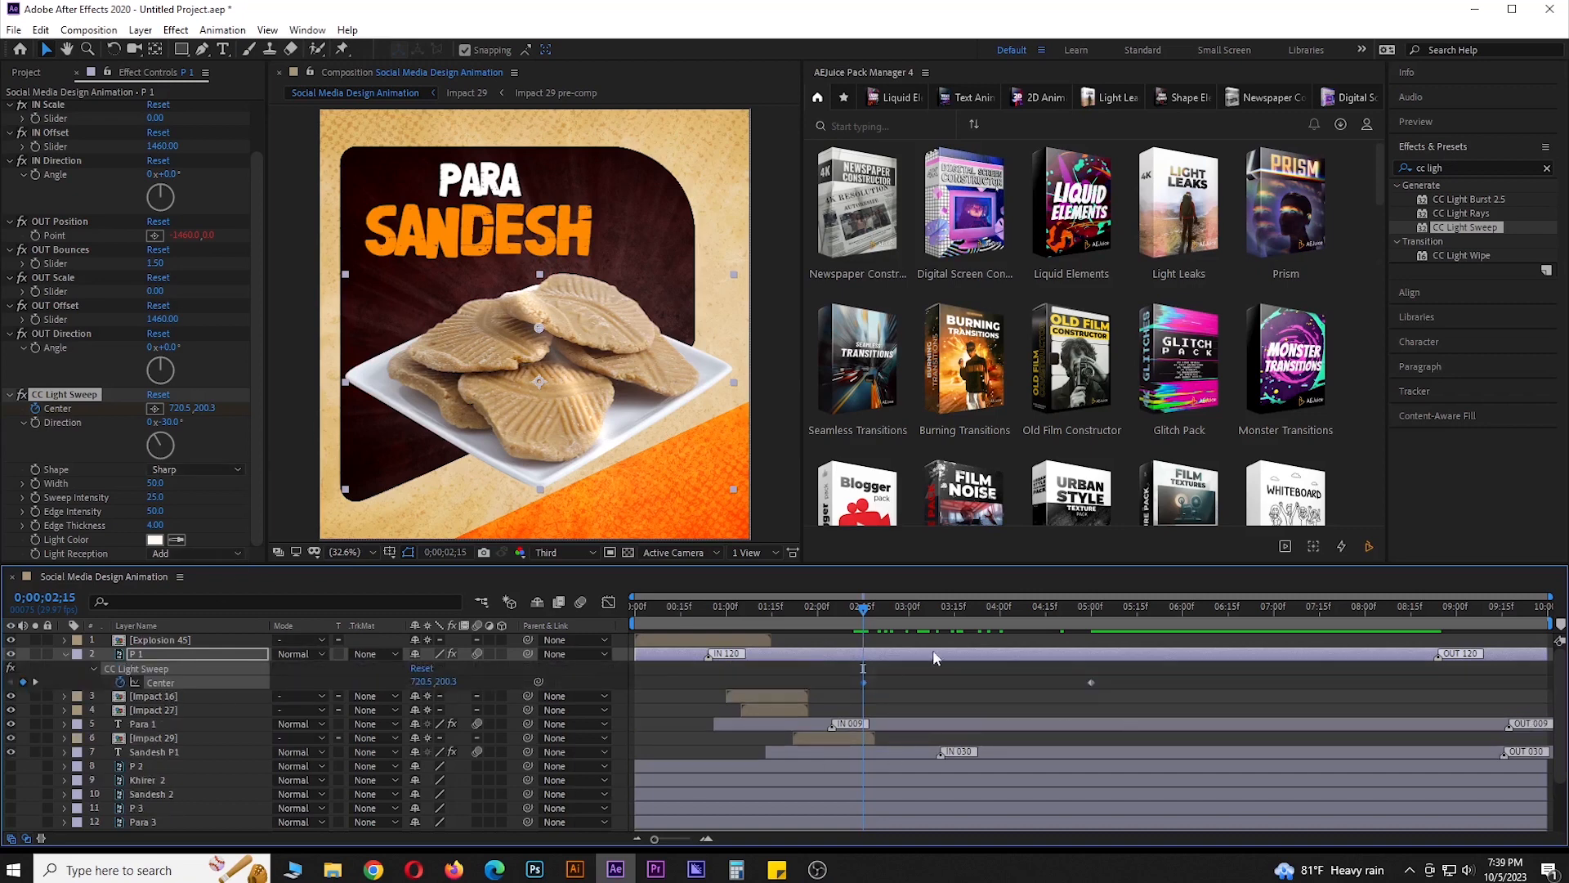
drag(540, 330, 337, 421)
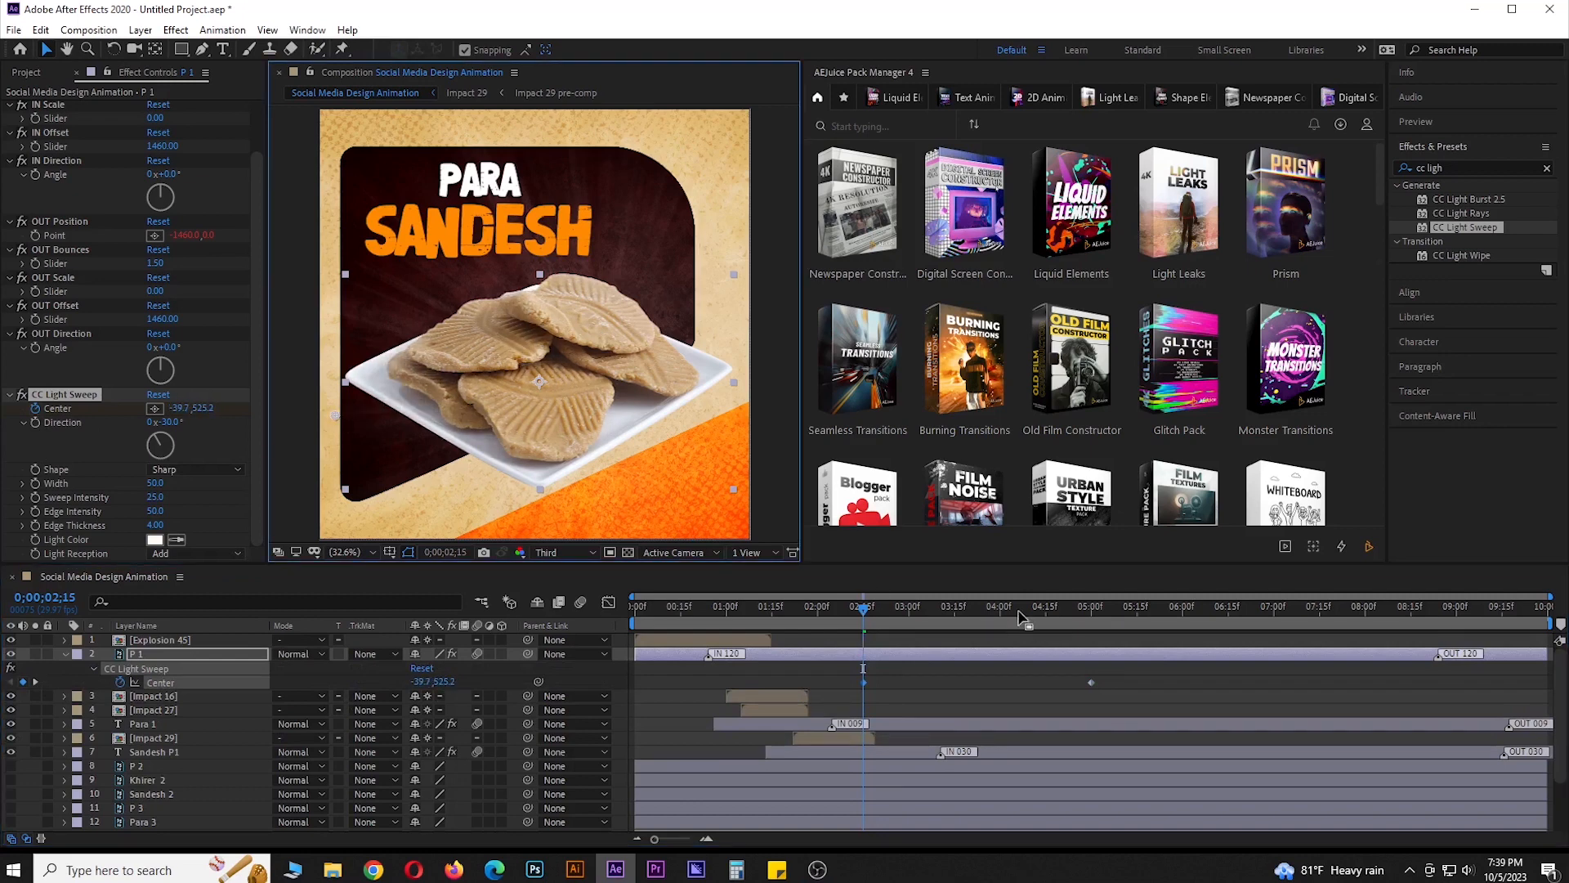
click(1090, 609)
drag(1091, 616, 1091, 616)
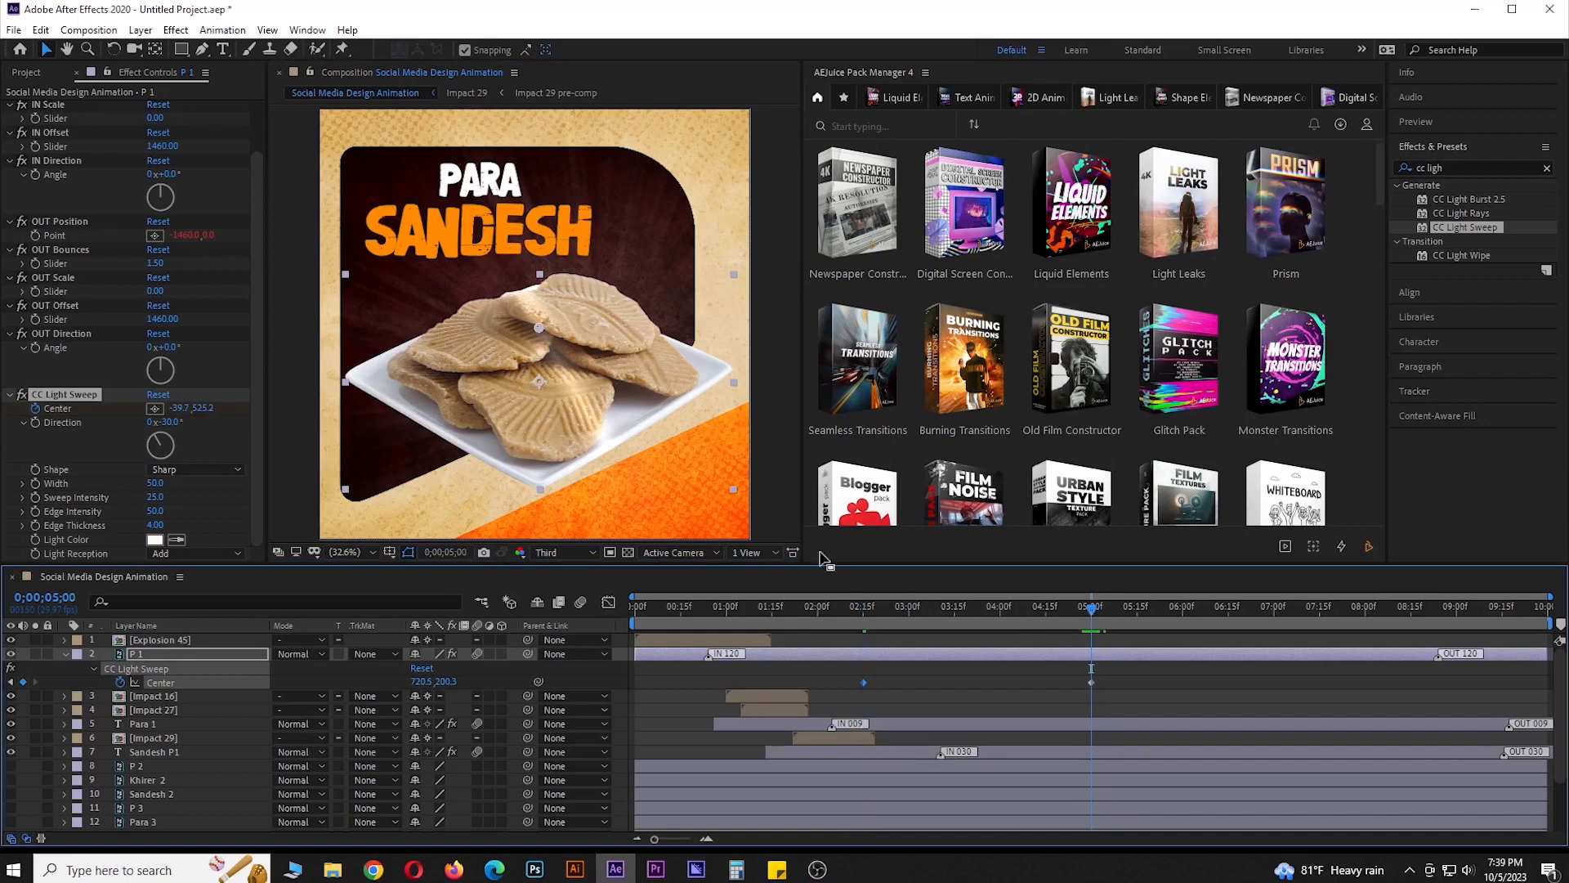
drag(540, 329, 773, 329)
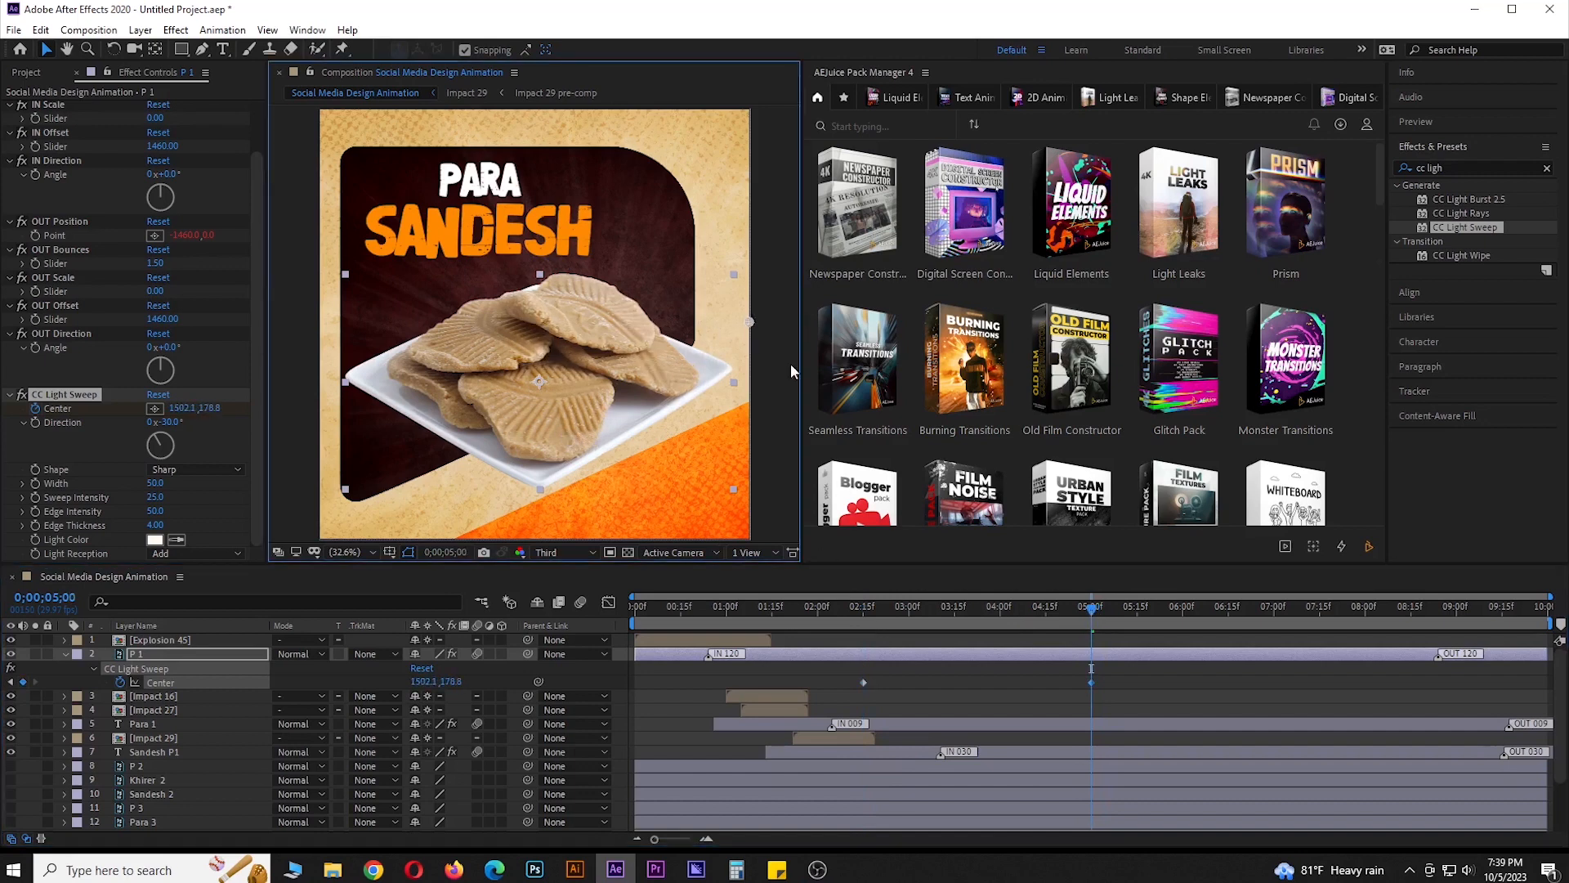
Rotate the P 1 light sweep Direction to 117°, judging it at 0;00;03;19
drag(1091, 617, 966, 648)
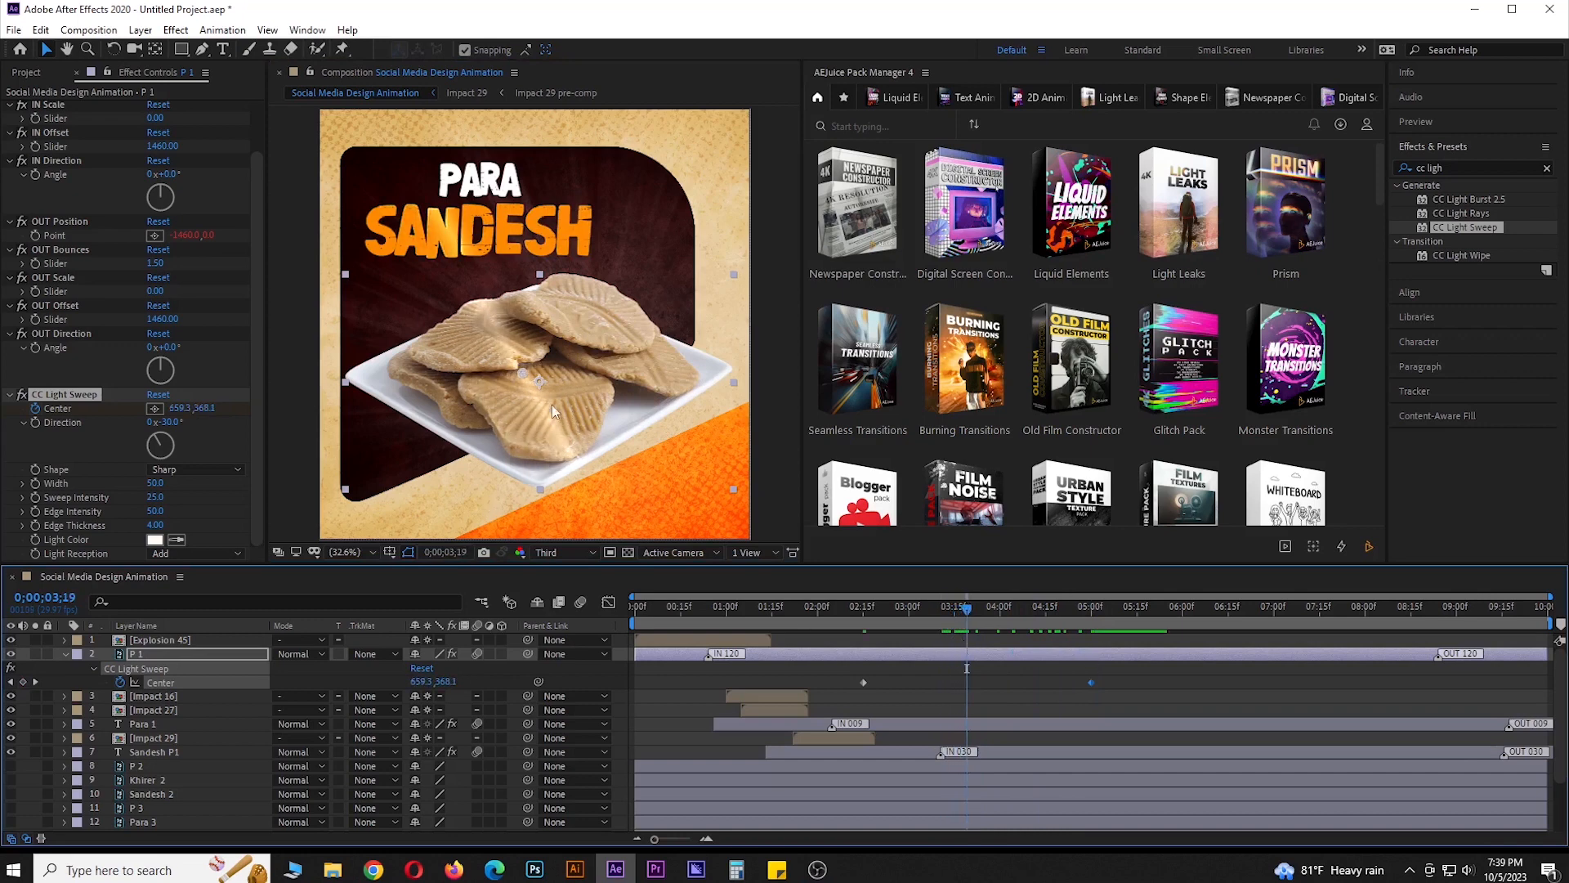
click(178, 449)
mouse_move(179, 448)
mouse_down()
mouse_move(199, 448)
mouse_move(170, 449)
mouse_up()
At 0;00;03;25, set the P 1 light sweep to Width 46, Sweep Intensity 45, Edge Intensity 91 and Edge Thickness 5
mouse_move(967, 609)
mouse_down()
mouse_move(842, 620)
mouse_move(1069, 595)
mouse_move(983, 597)
mouse_up()
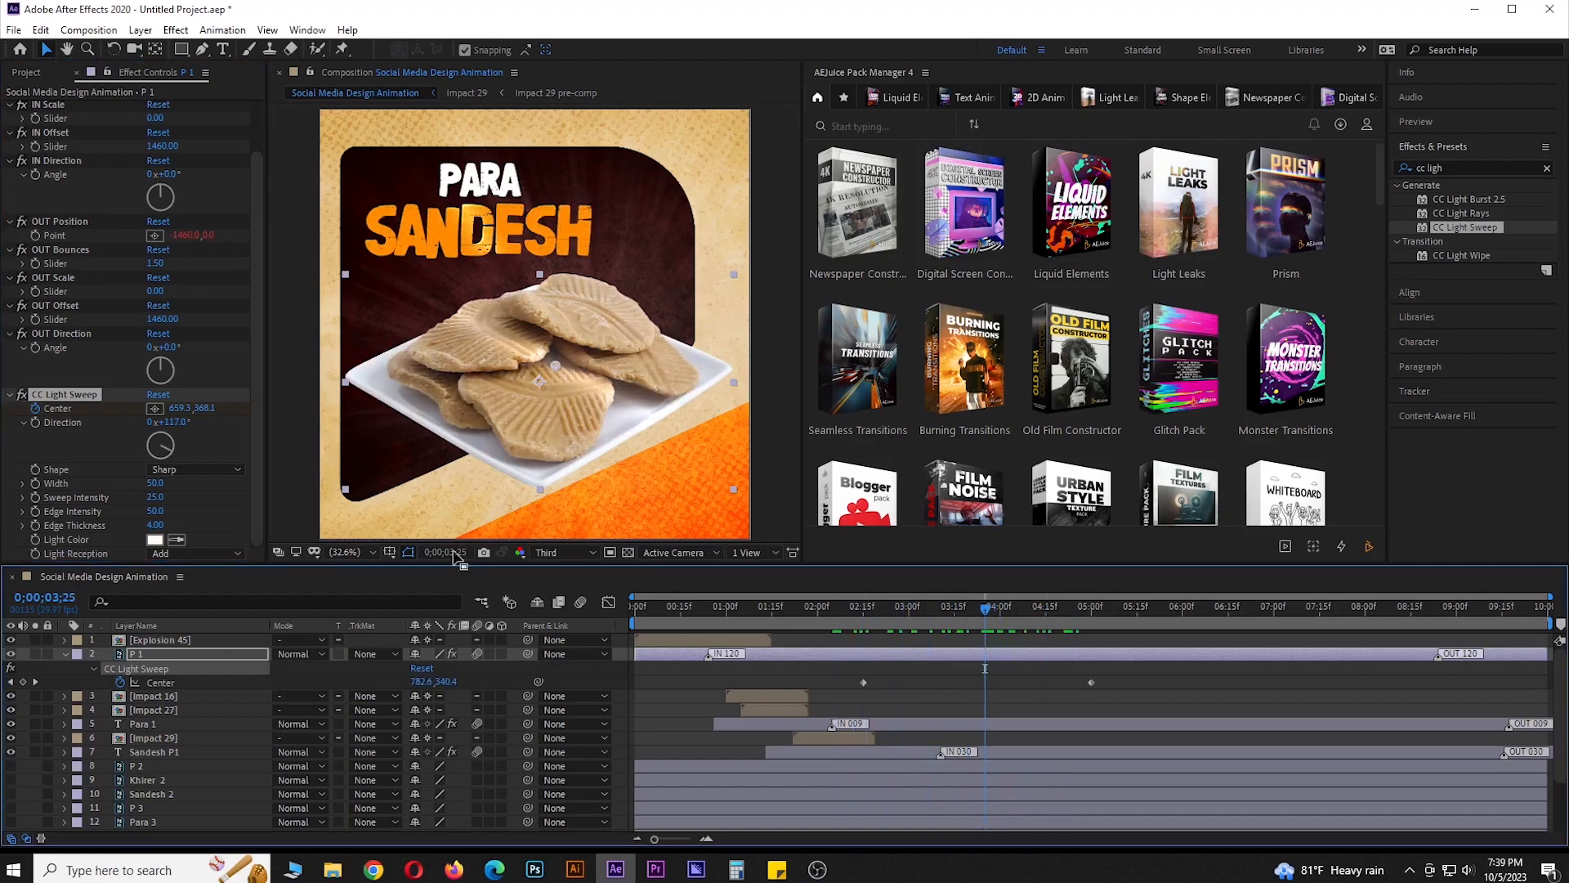
drag(153, 497, 210, 512)
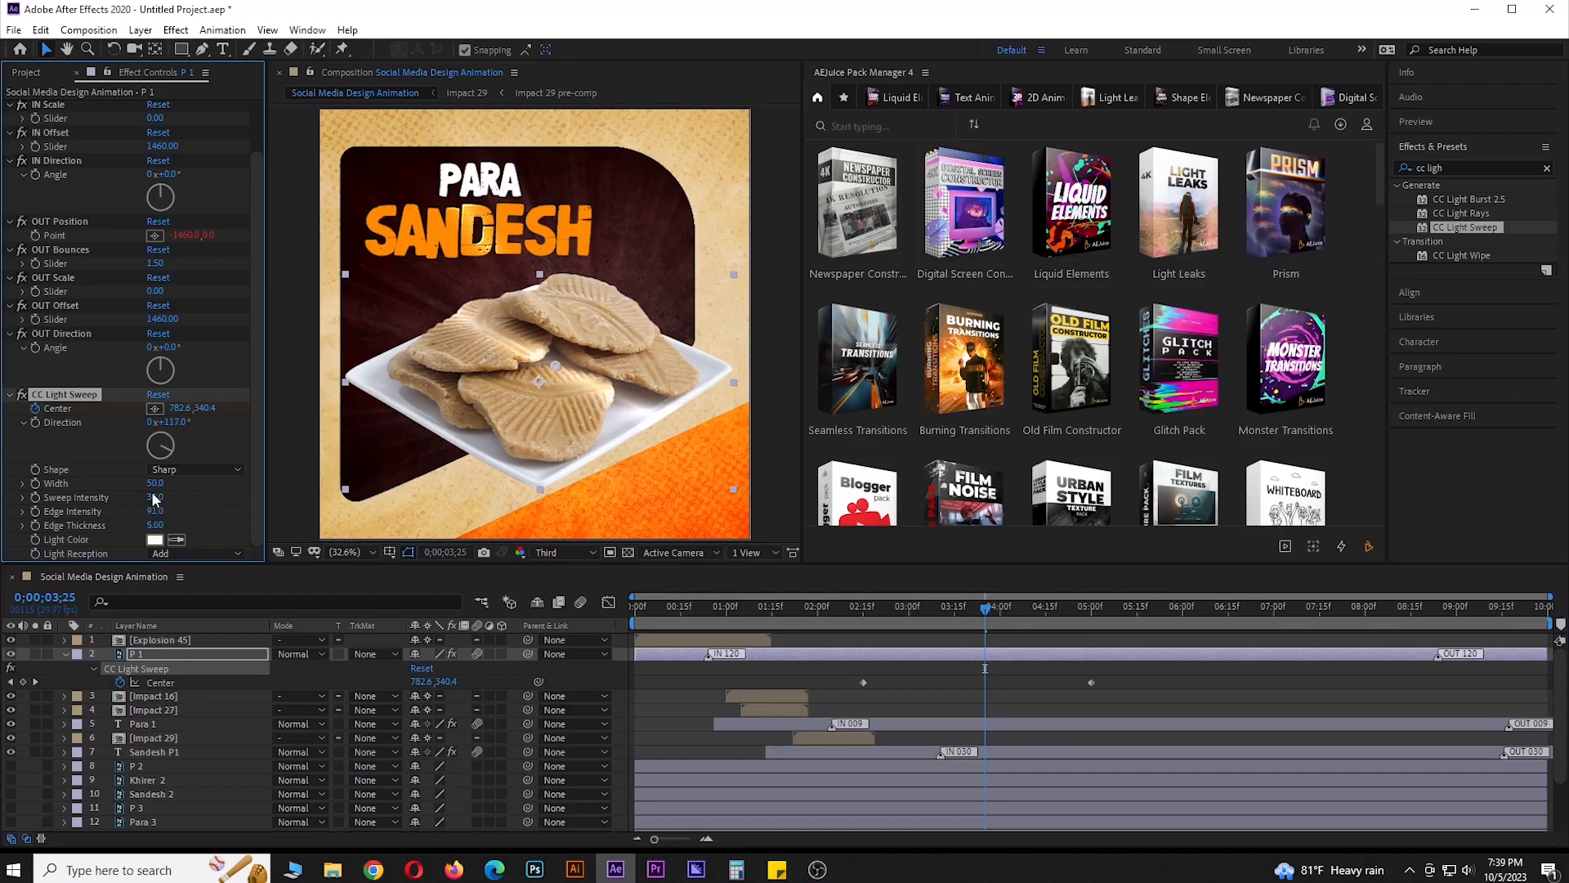
mouse_move(155, 483)
mouse_down()
mouse_move(171, 480)
mouse_move(151, 483)
mouse_move(176, 494)
mouse_move(160, 495)
mouse_up()
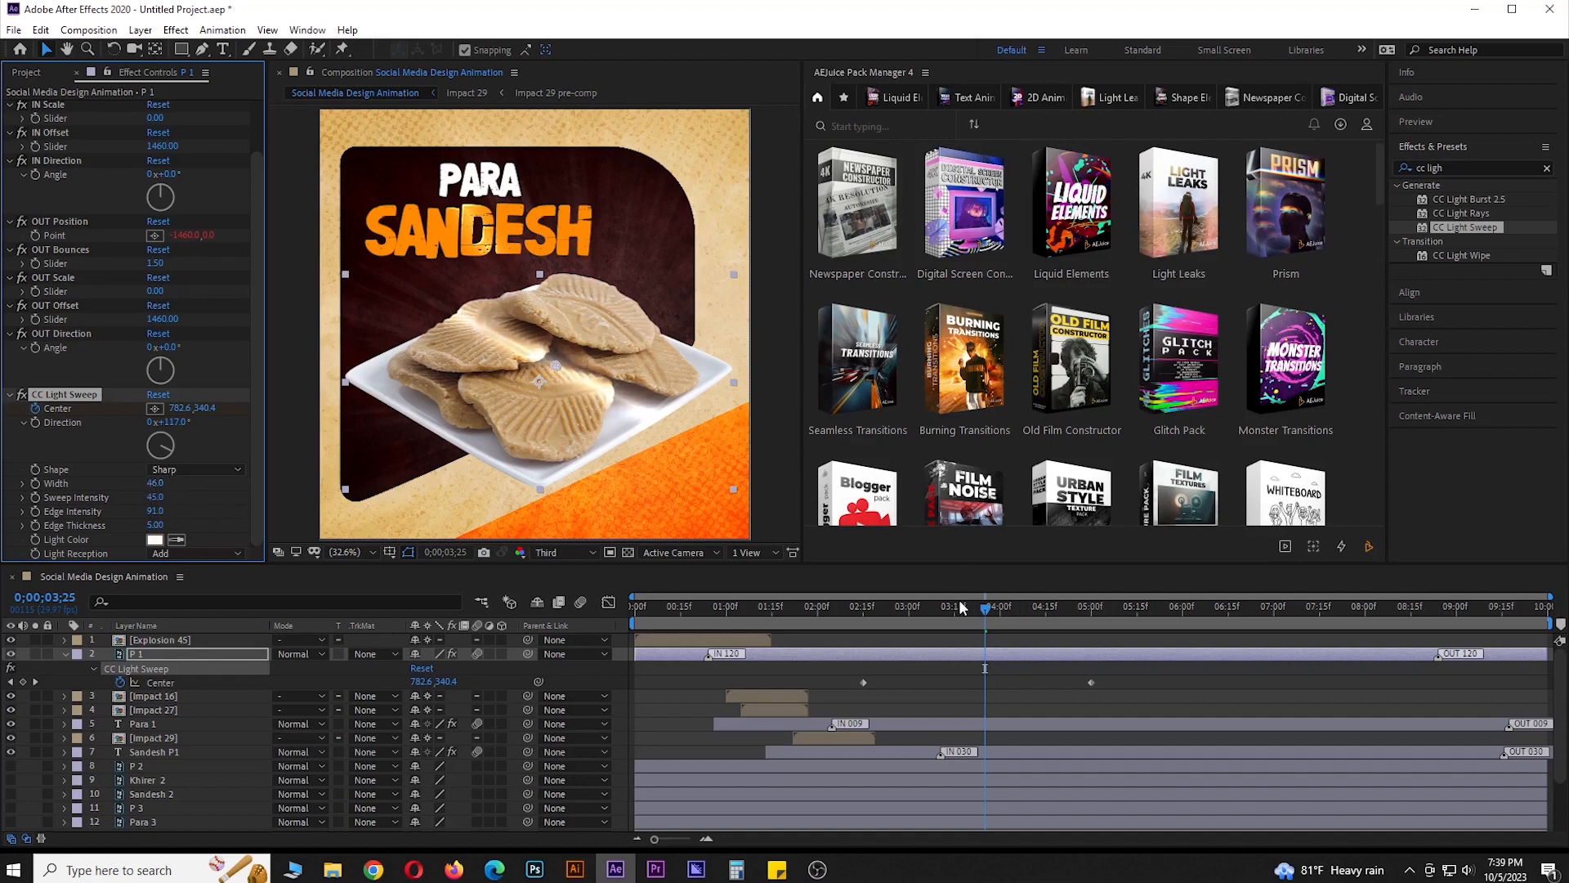
Shorten the work area to end at about 6 seconds and play the composition from the start to check the light sweeps
drag(961, 608, 1128, 611)
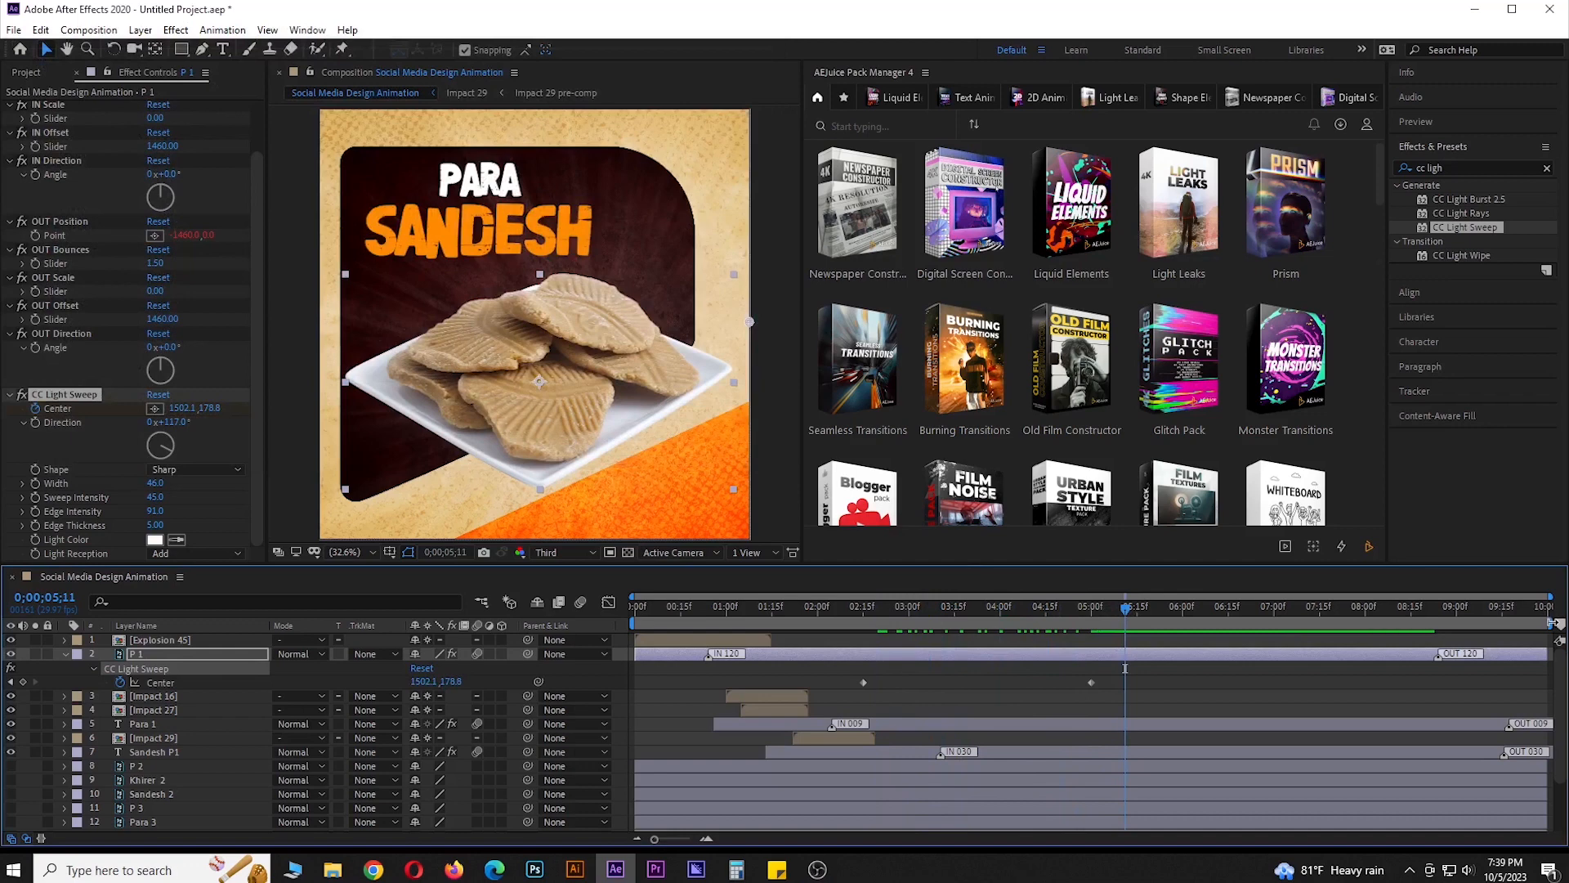
mouse_move(1555, 622)
mouse_down()
mouse_move(1143, 623)
mouse_move(1186, 623)
mouse_up()
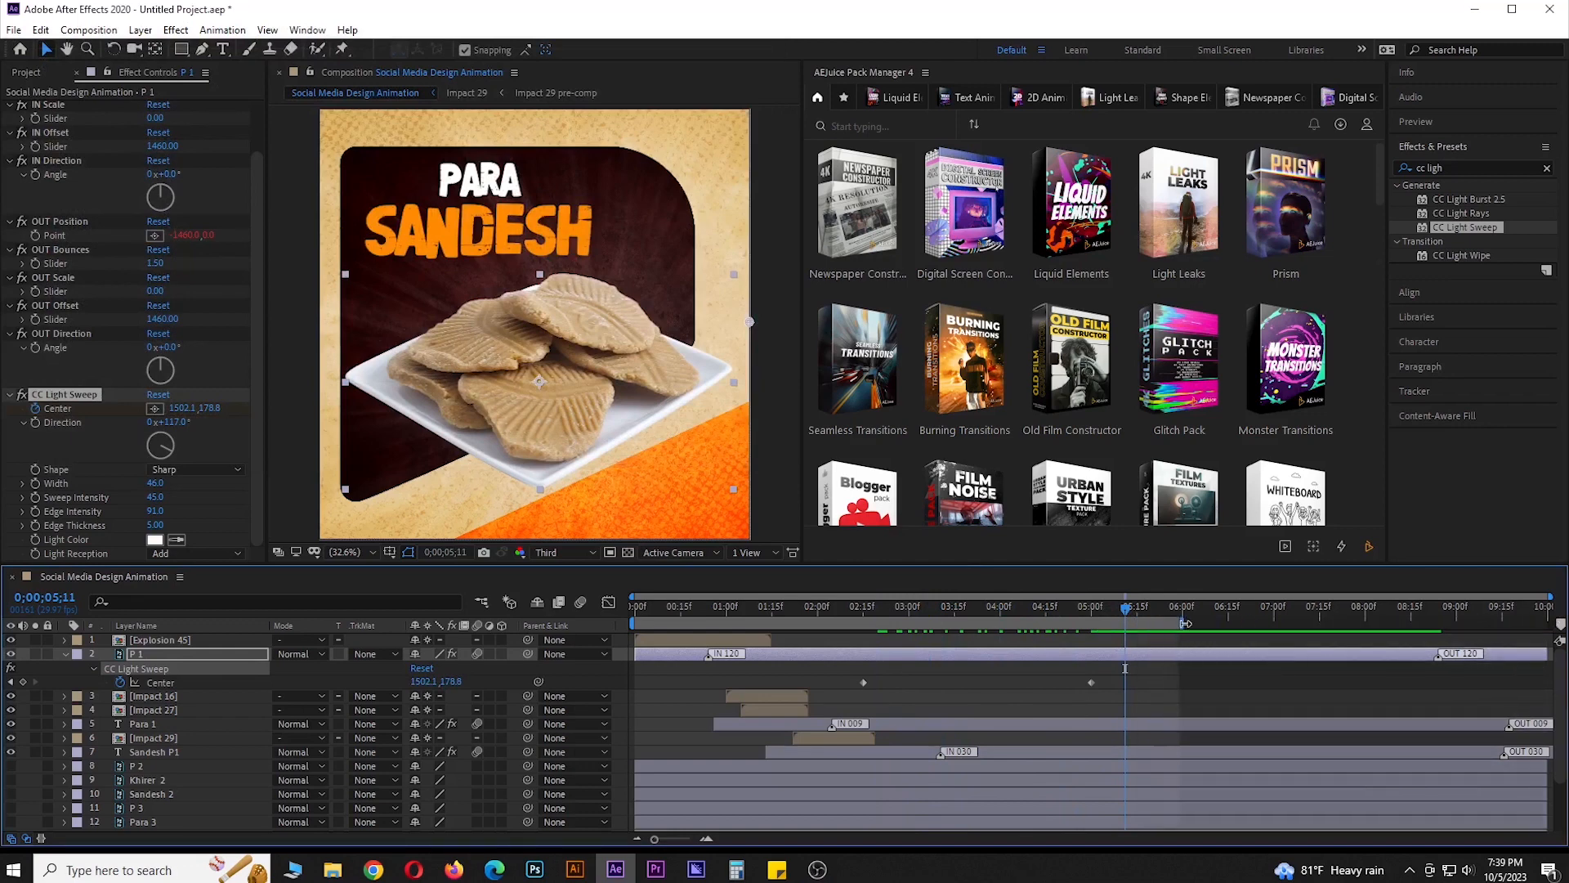
click(1106, 611)
key(Home)
key(space)
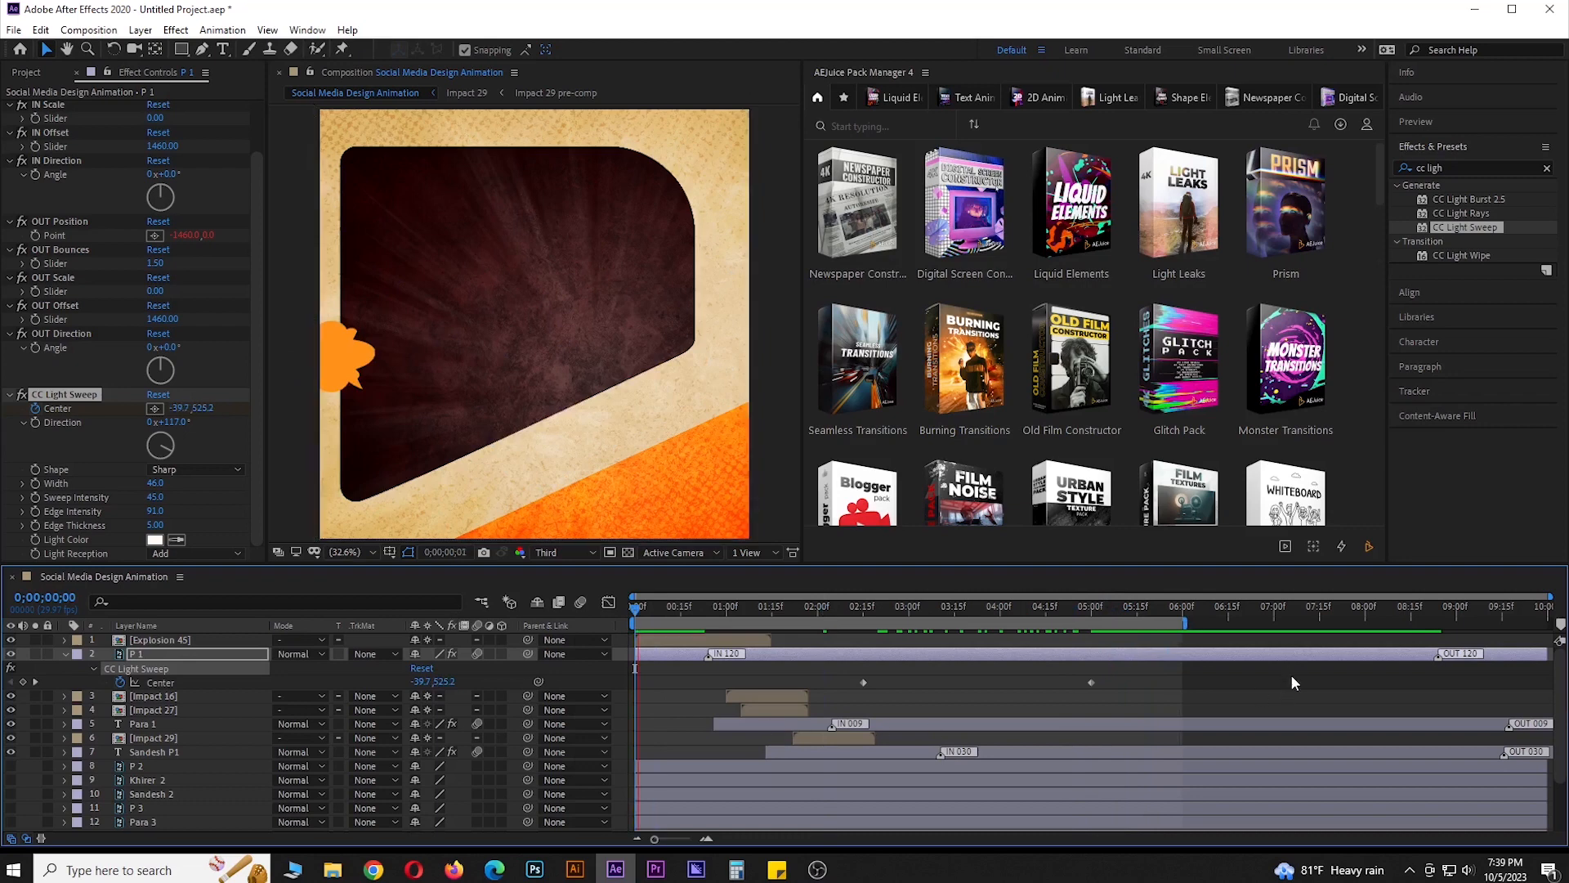